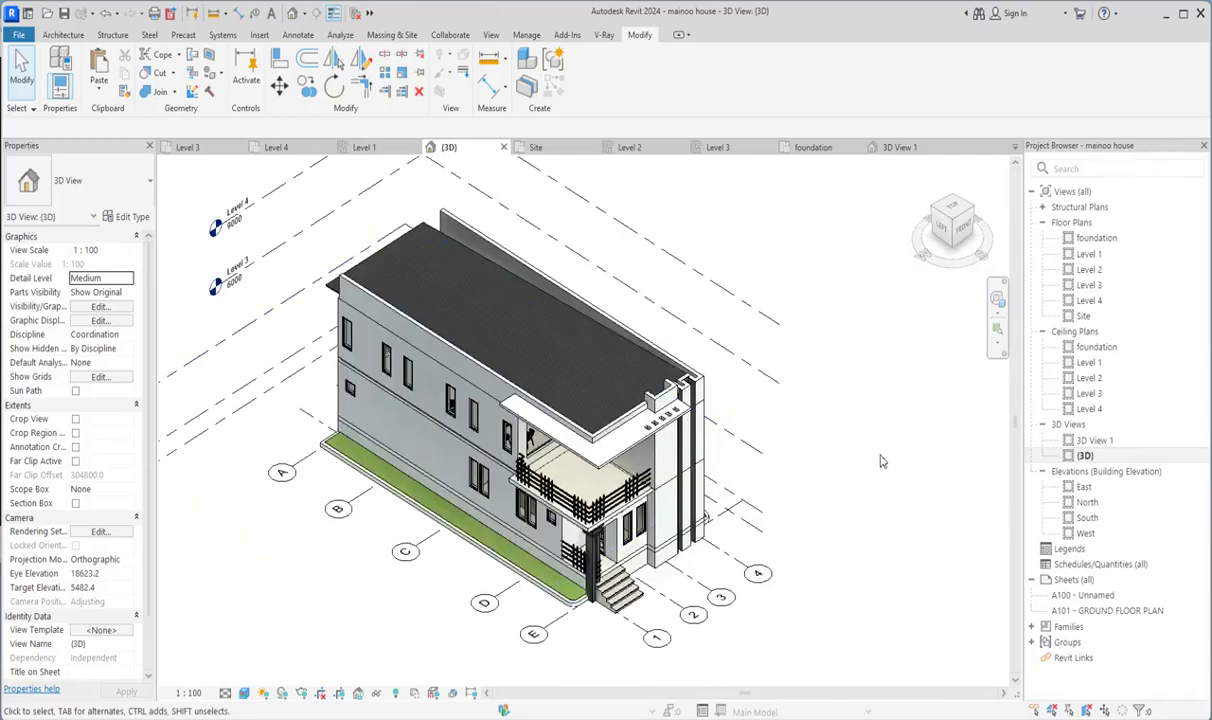
# Open the foundation floor plan.
pyautogui.scroll(-2, 881, 461)
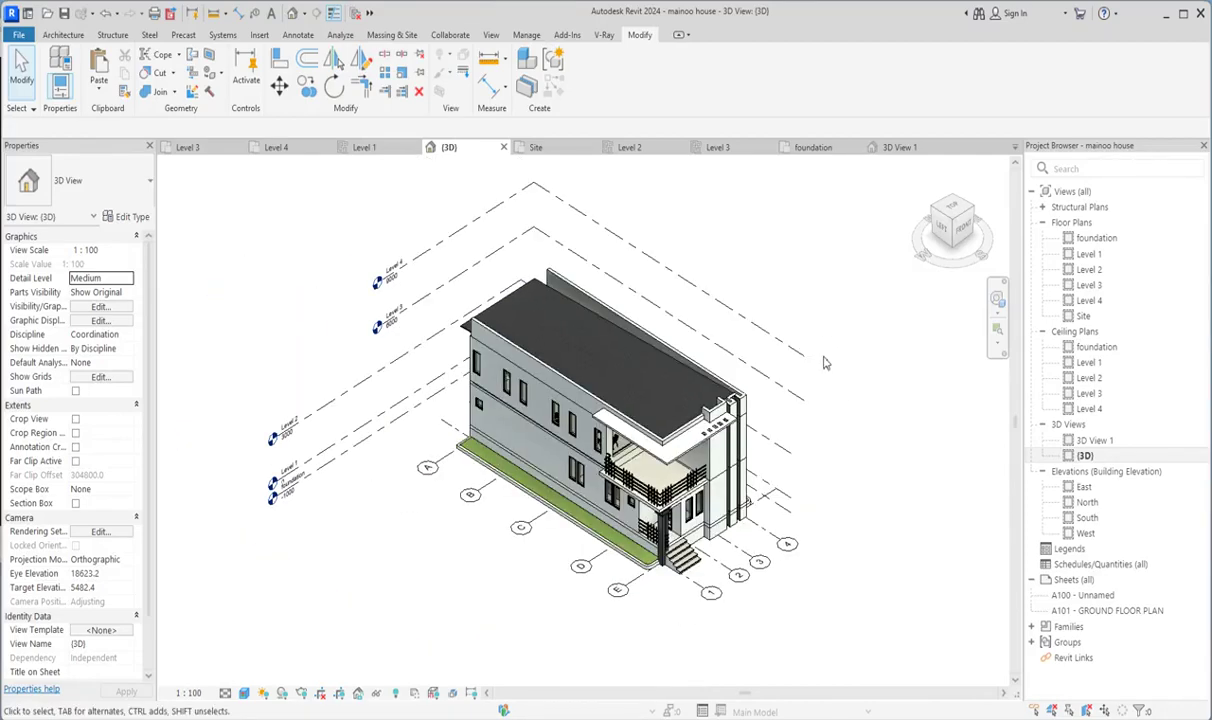
pyautogui.scroll(-1, 820, 314)
pyautogui.scroll(5, 820, 314)
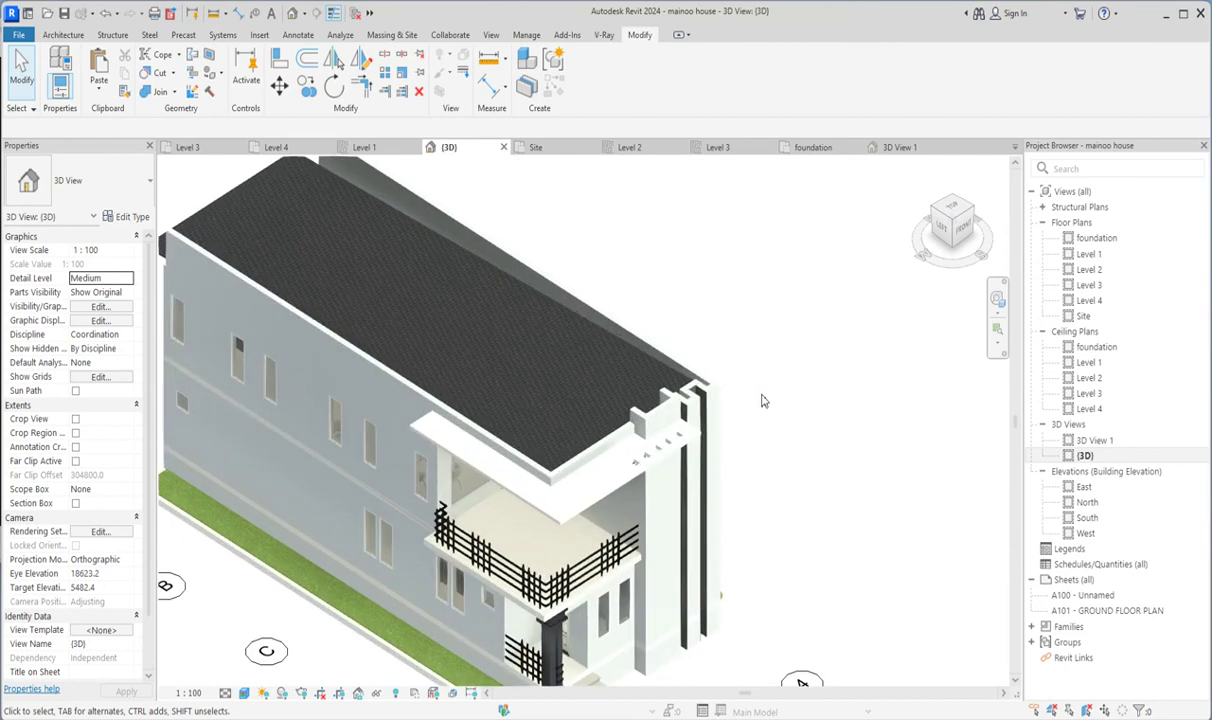
pyautogui.scroll(-4, 762, 400)
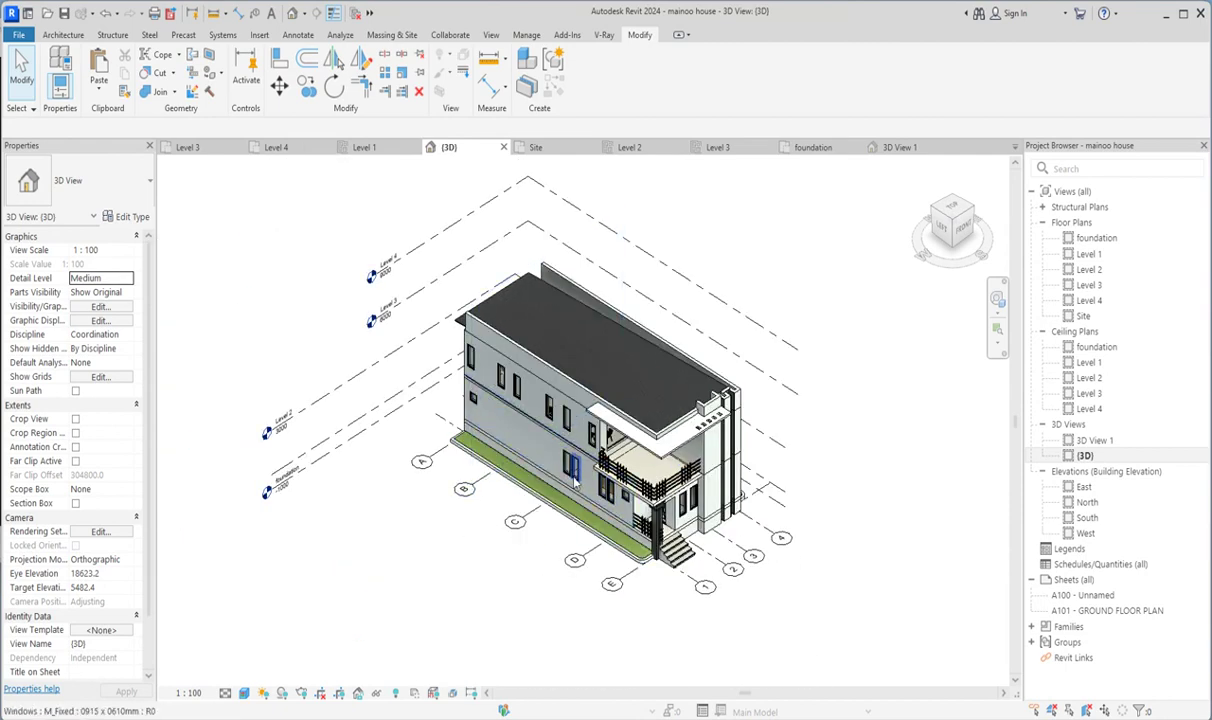
pyautogui.scroll(3, 575, 482)
pyautogui.scroll(-1, 700, 568)
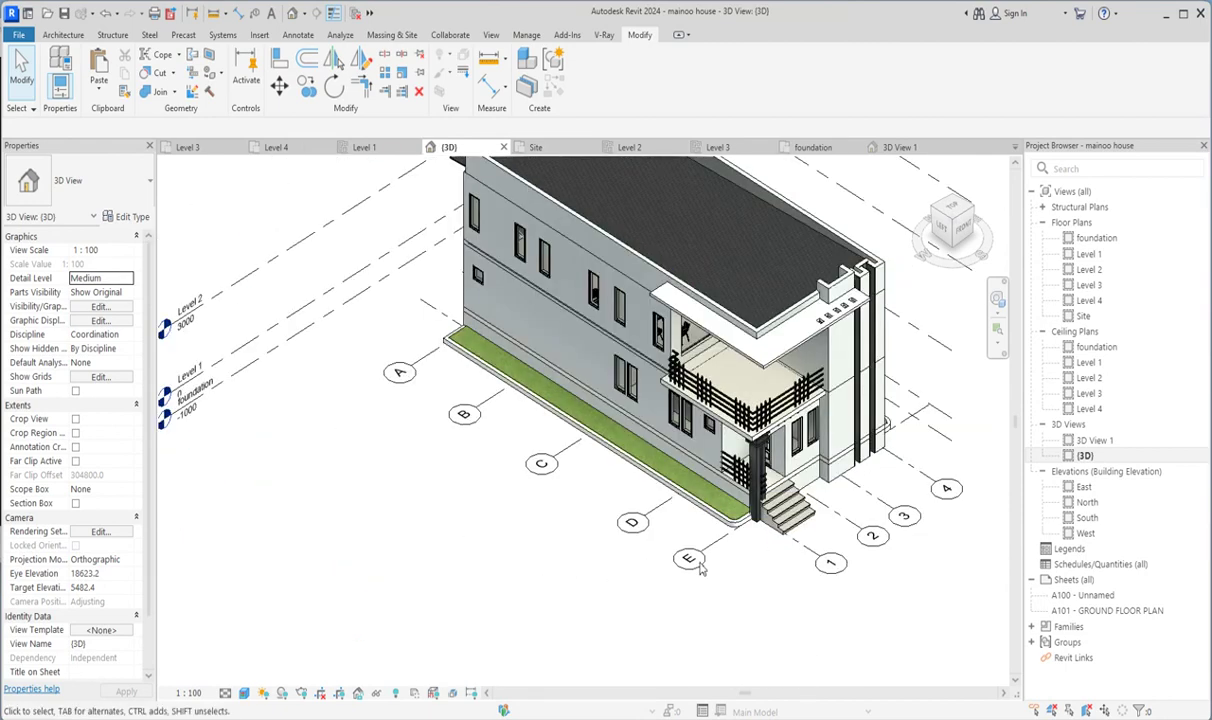
pyautogui.scroll(-4, 700, 568)
pyautogui.scroll(1, 828, 414)
pyautogui.scroll(3, 869, 462)
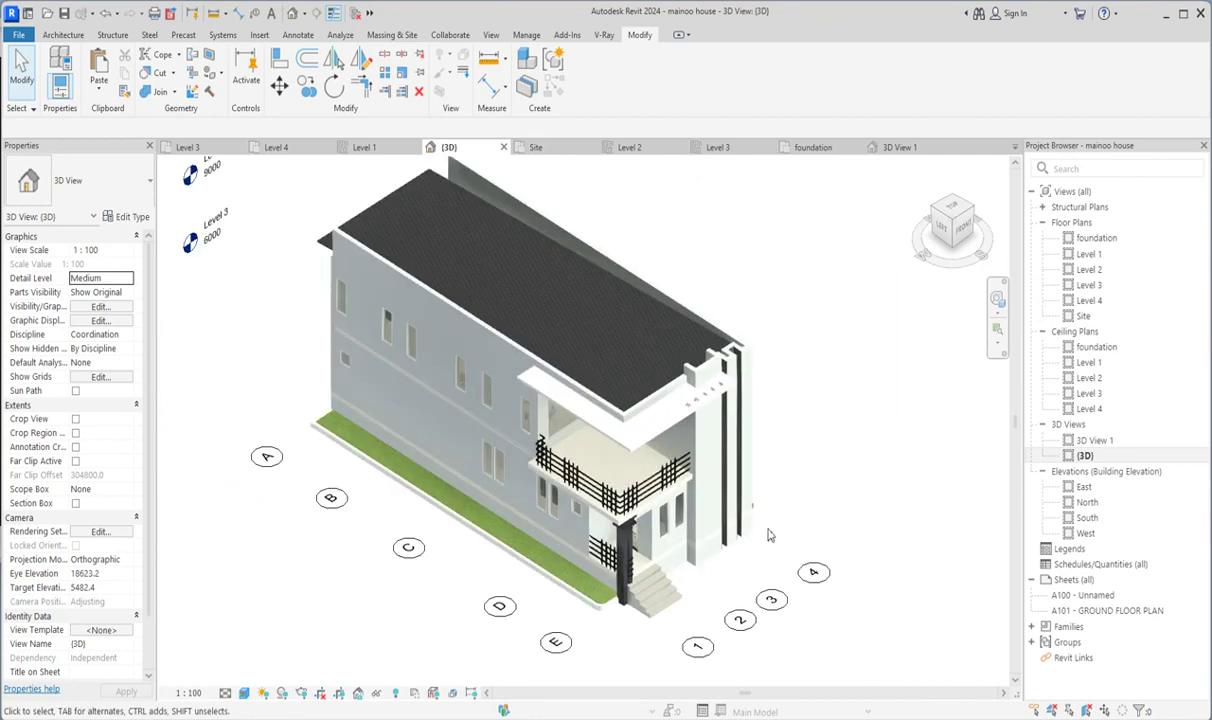
pyautogui.scroll(-5, 729, 432)
pyautogui.scroll(3, 759, 333)
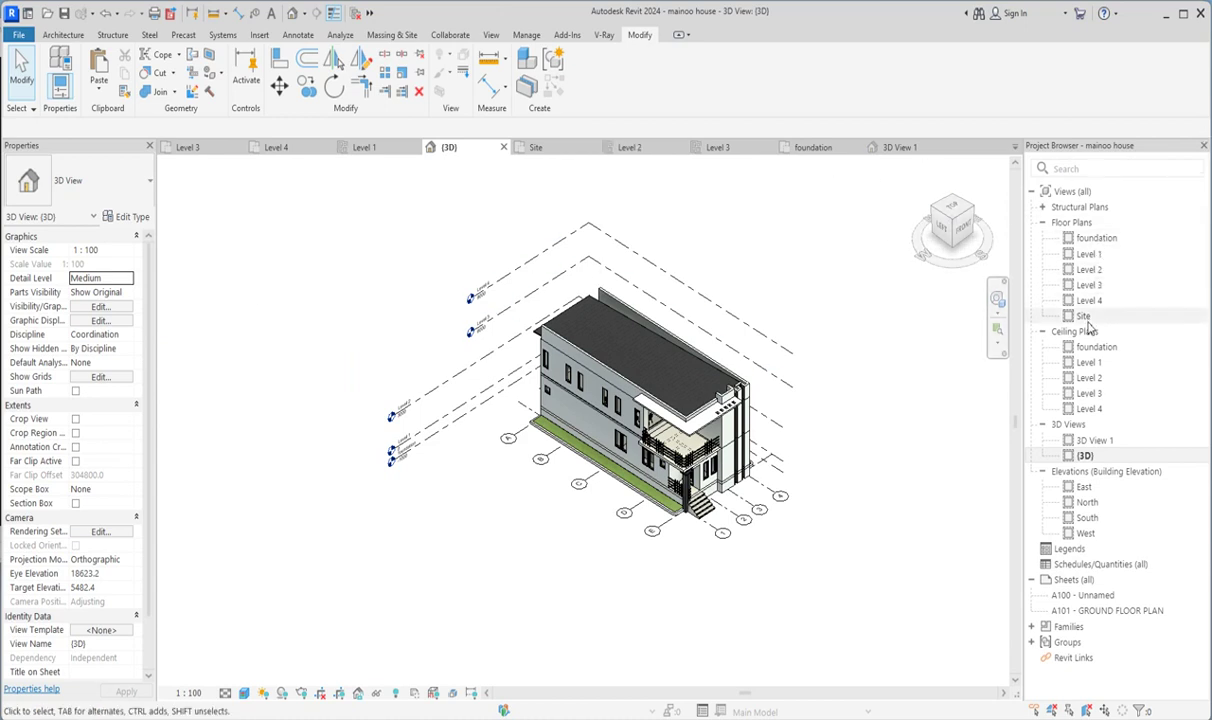
pyautogui.doubleClick(1095, 240)
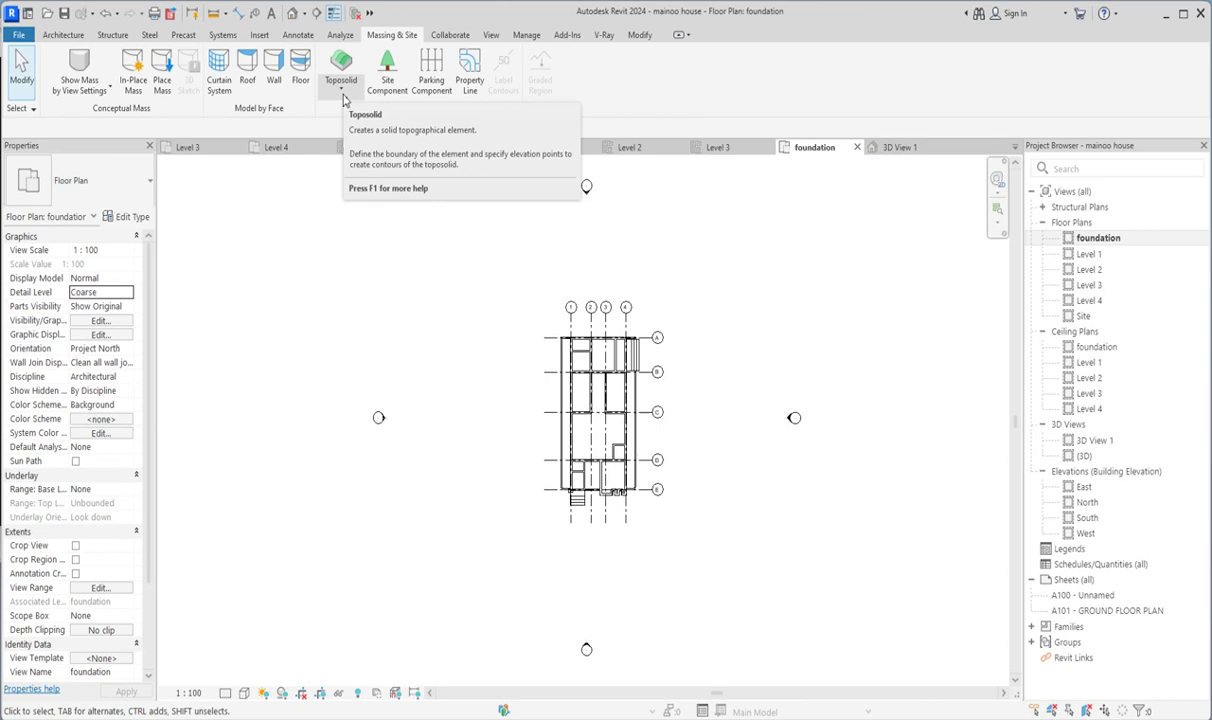
# Sketch a rectangular toposolid, 41000 × 47000 (2808 m²), around the house.
pyautogui.click(341, 93)
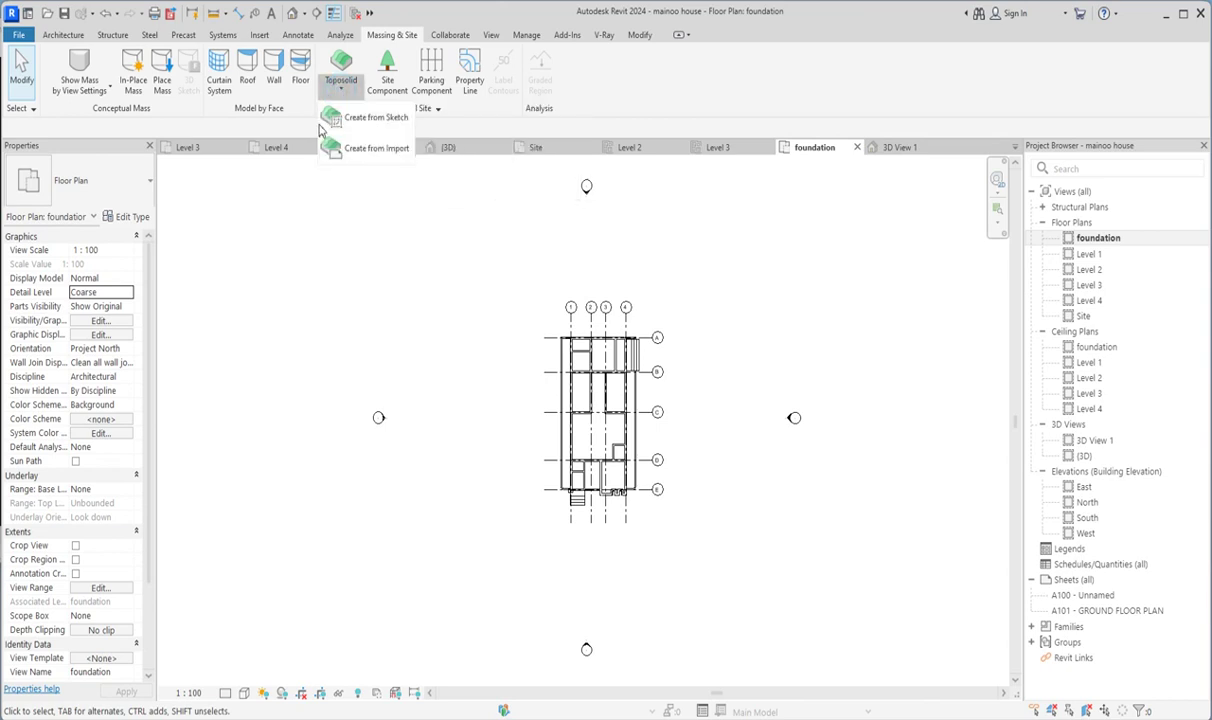
pyautogui.click(372, 120)
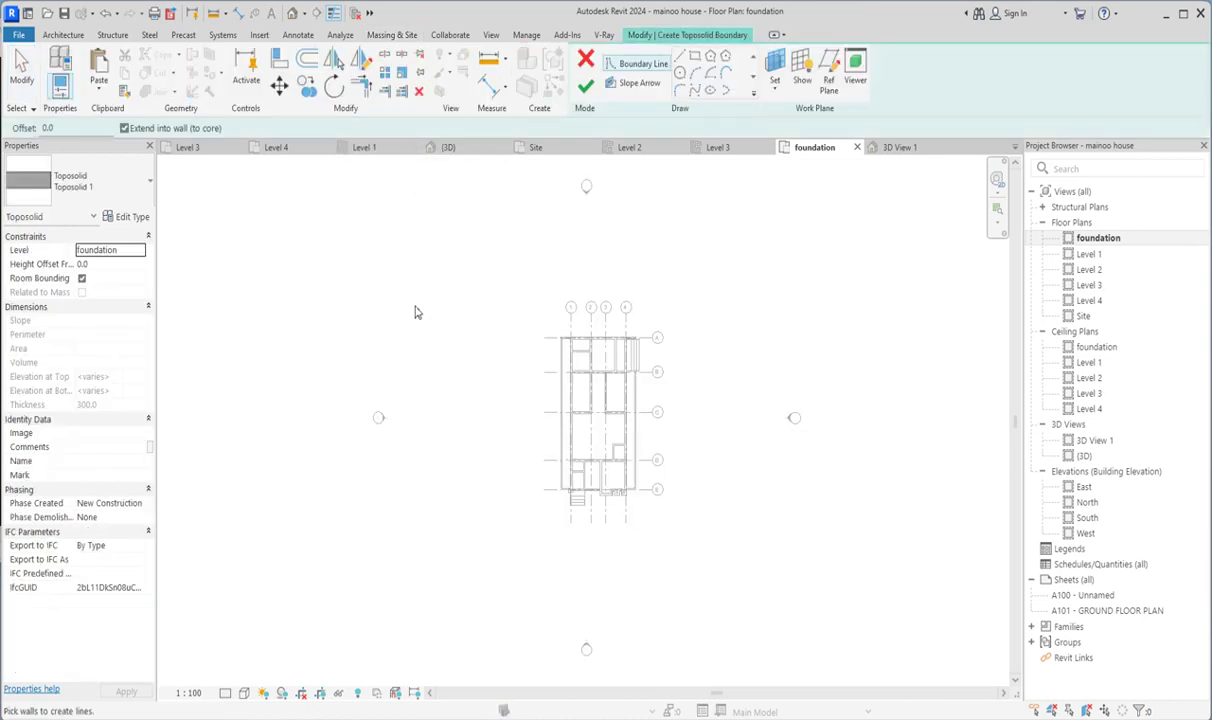
pyautogui.click(695, 59)
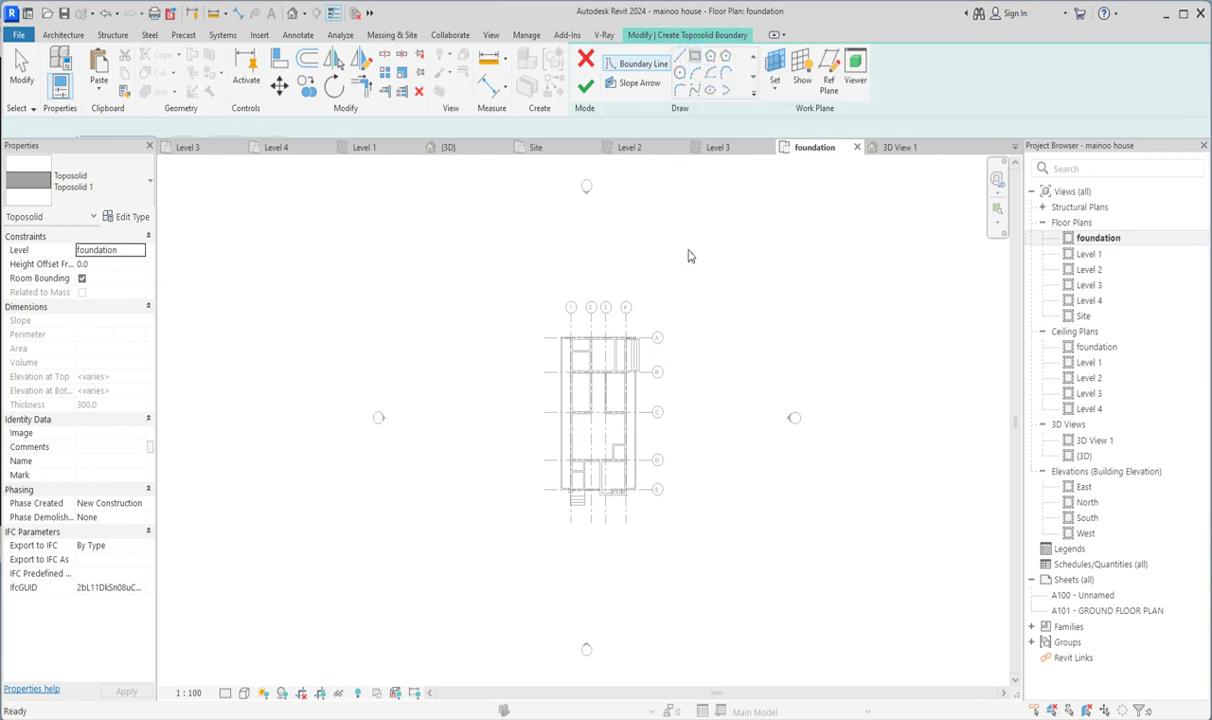
pyautogui.click(378, 213)
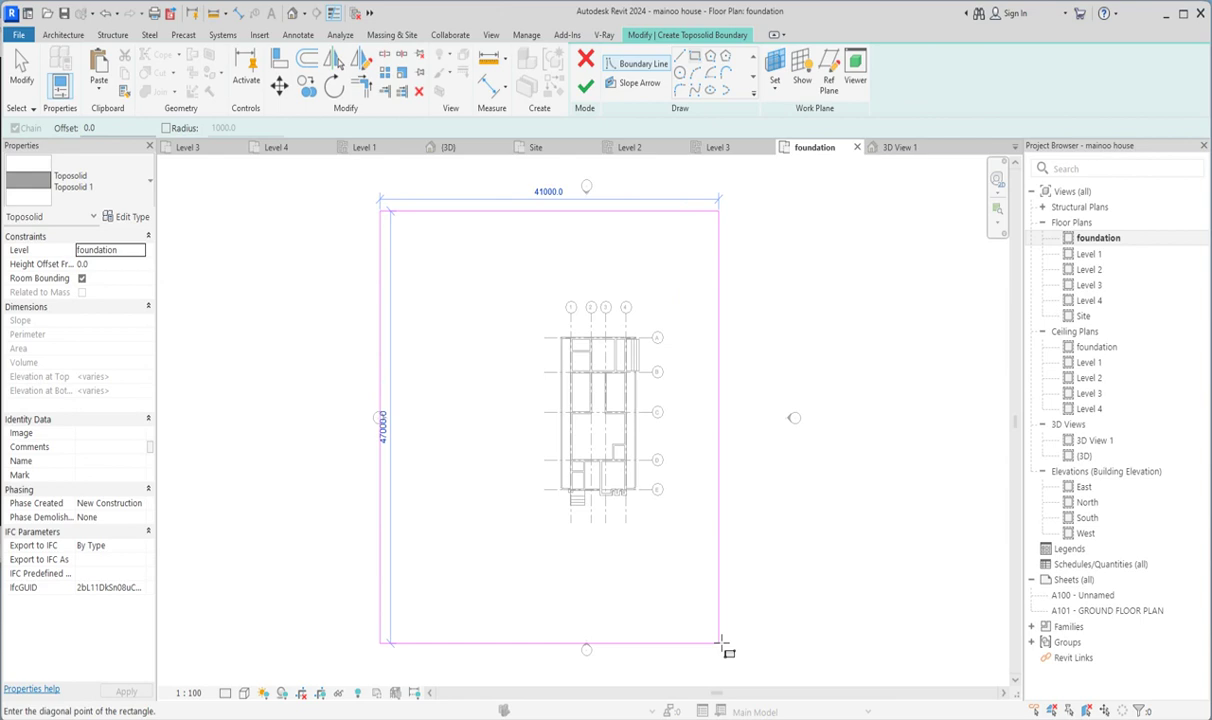
pyautogui.scroll(-2, 760, 640)
pyautogui.click(811, 665)
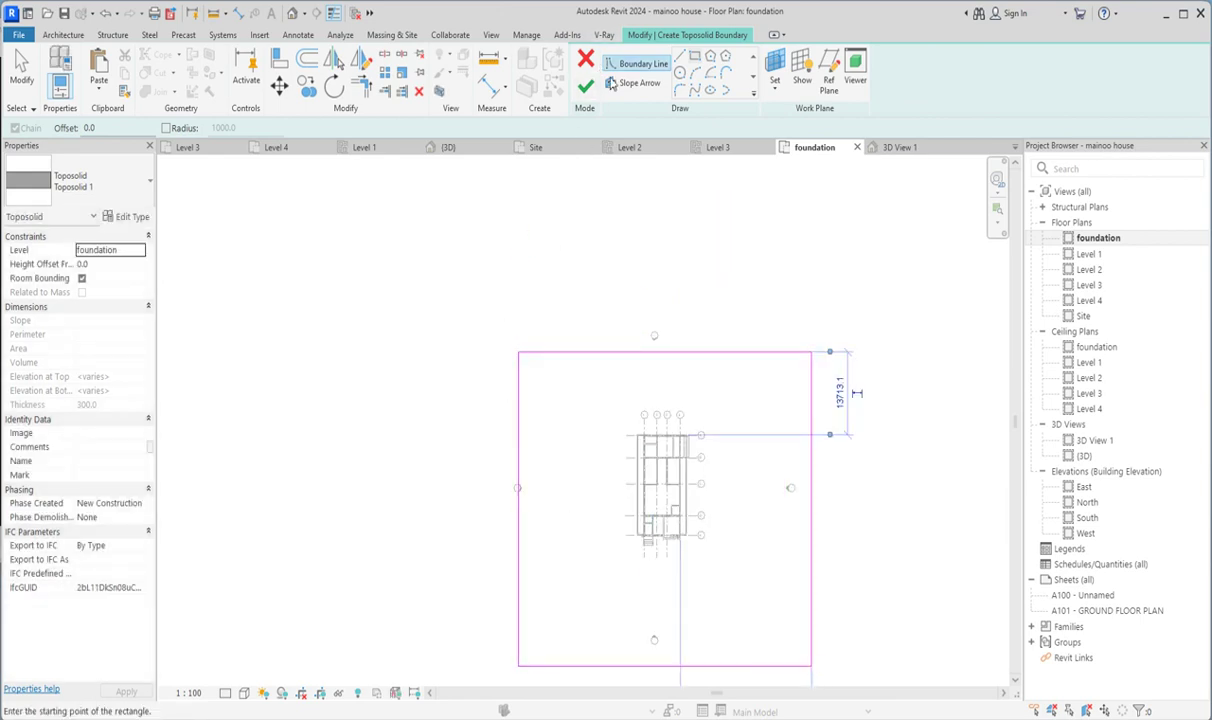
pyautogui.click(585, 86)
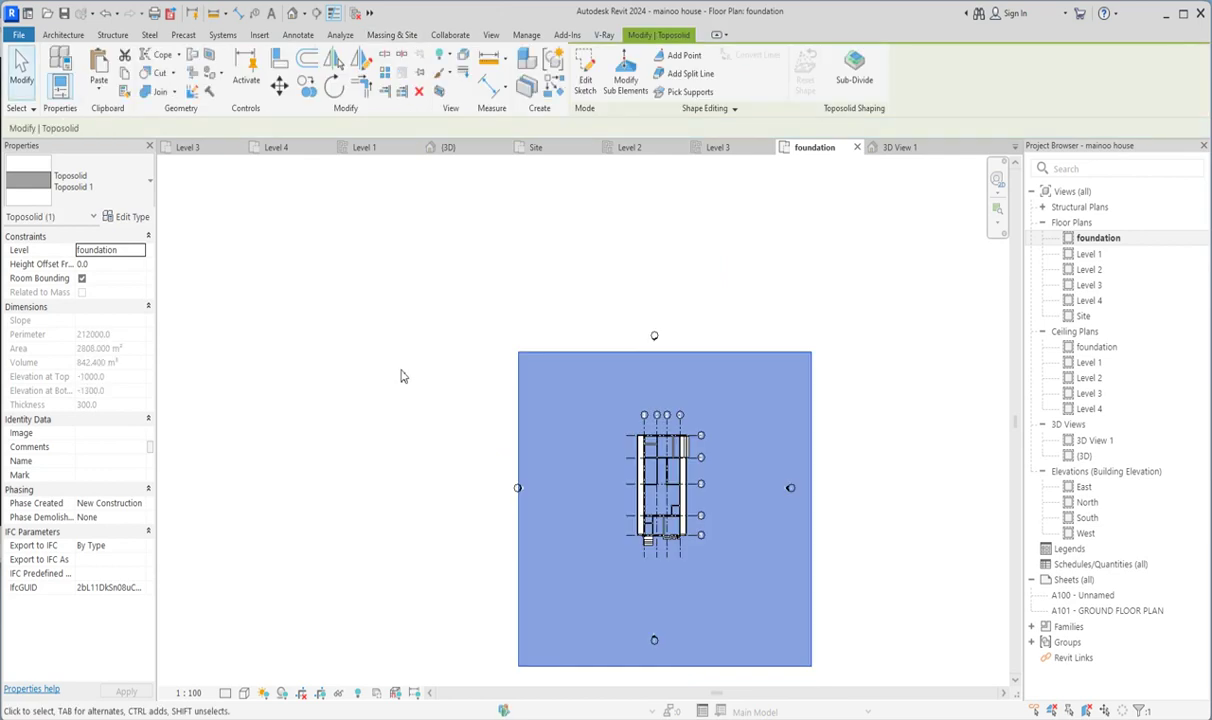
pyautogui.click(400, 373)
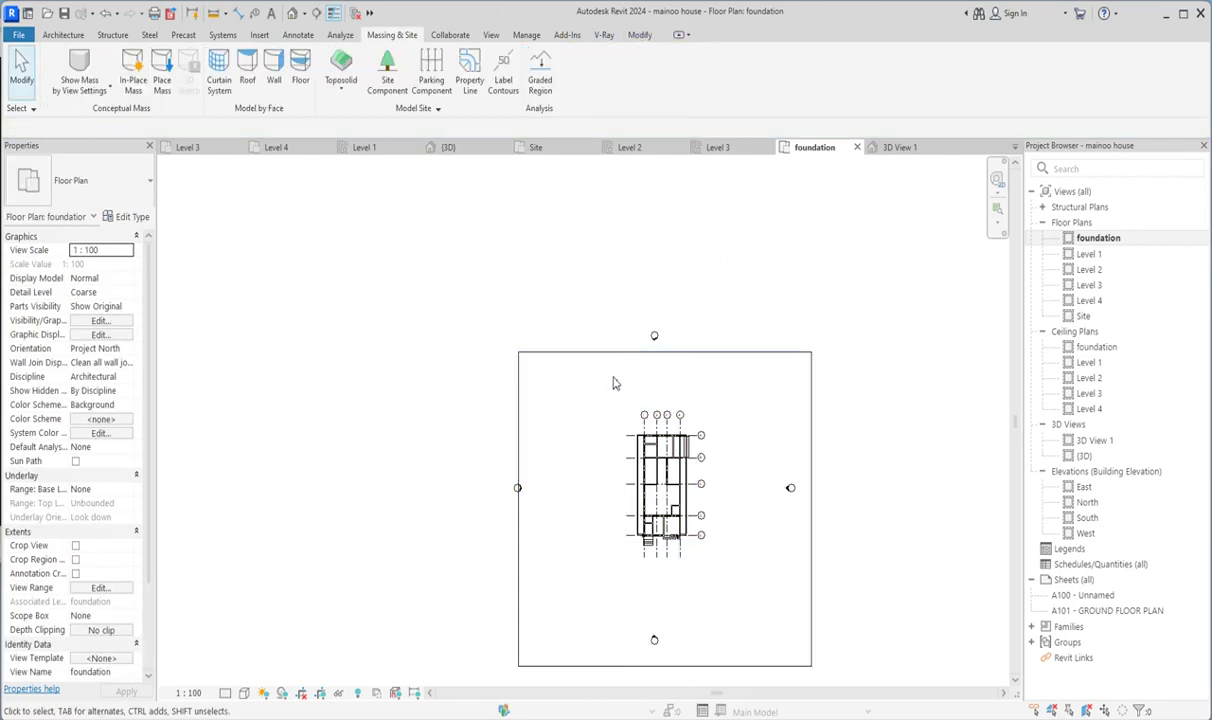
pyautogui.scroll(2, 625, 357)
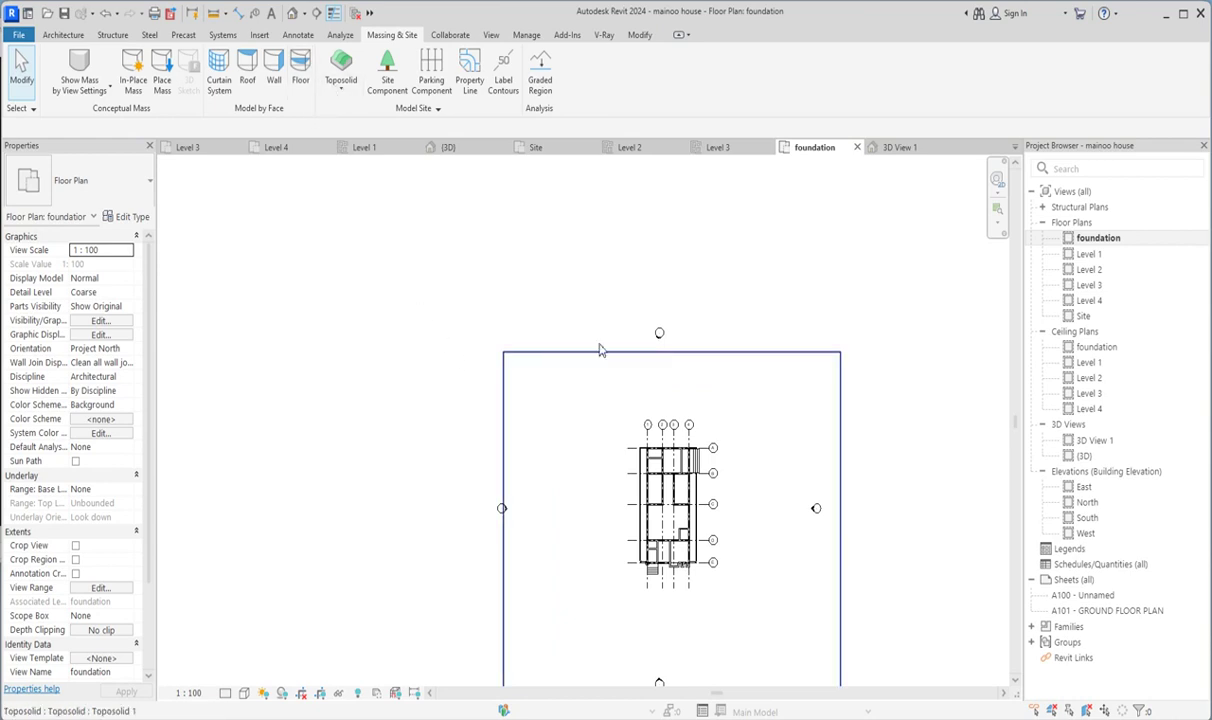
pyautogui.click(1083, 458)
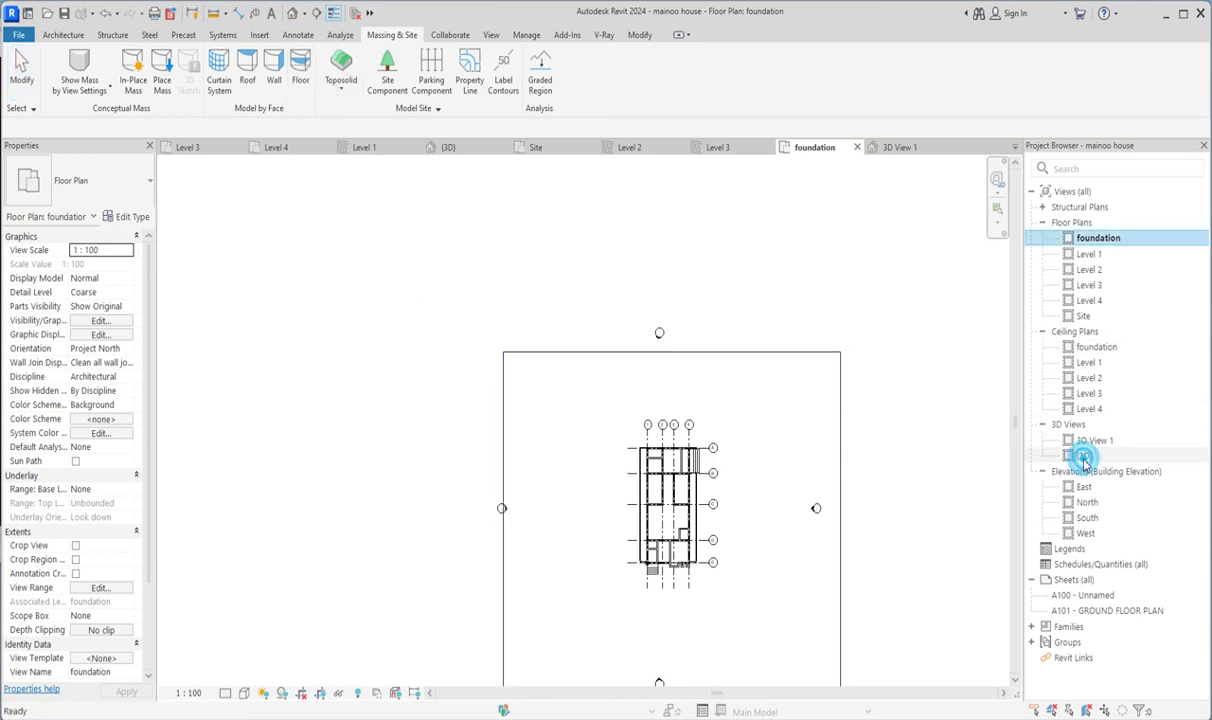
pyautogui.click(1083, 458)
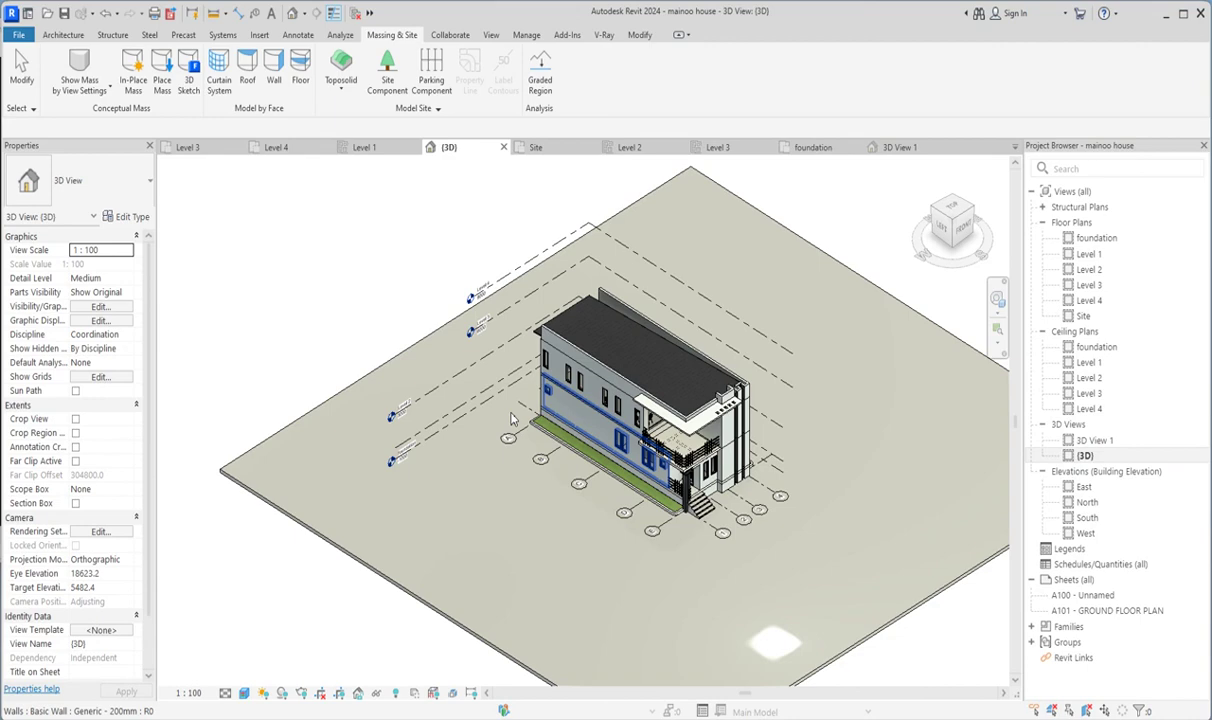
pyautogui.scroll(5, 729, 485)
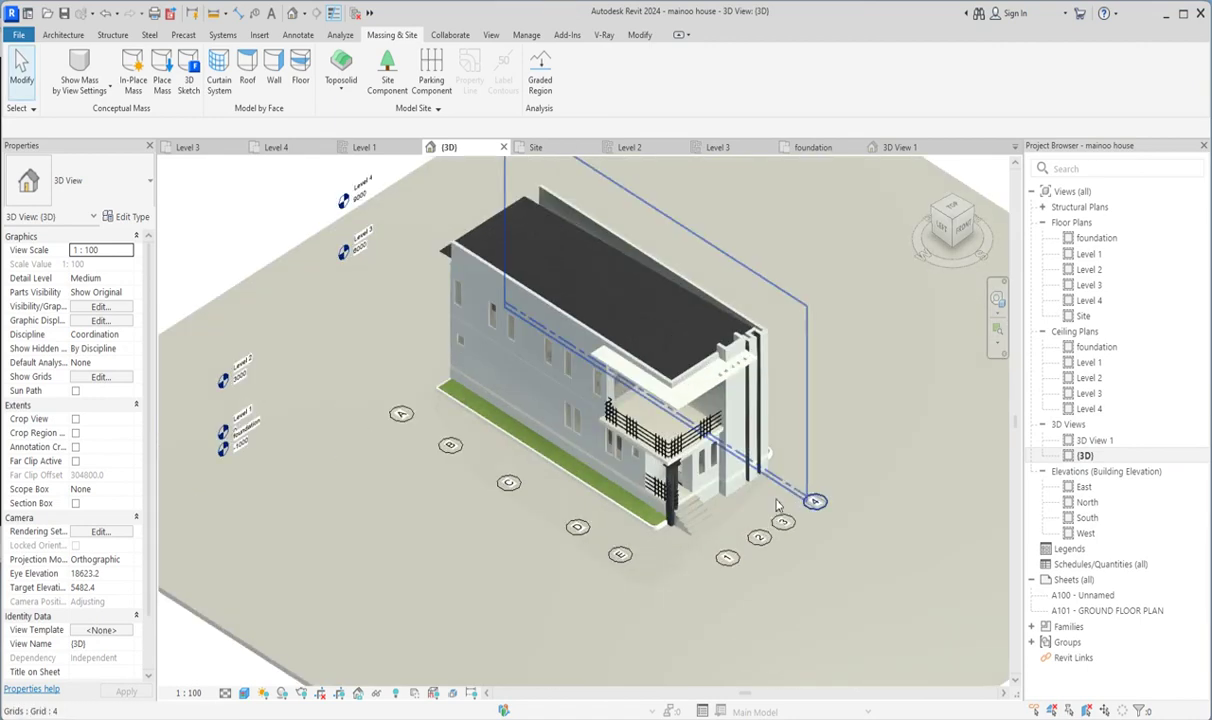
pyautogui.scroll(-5, 729, 485)
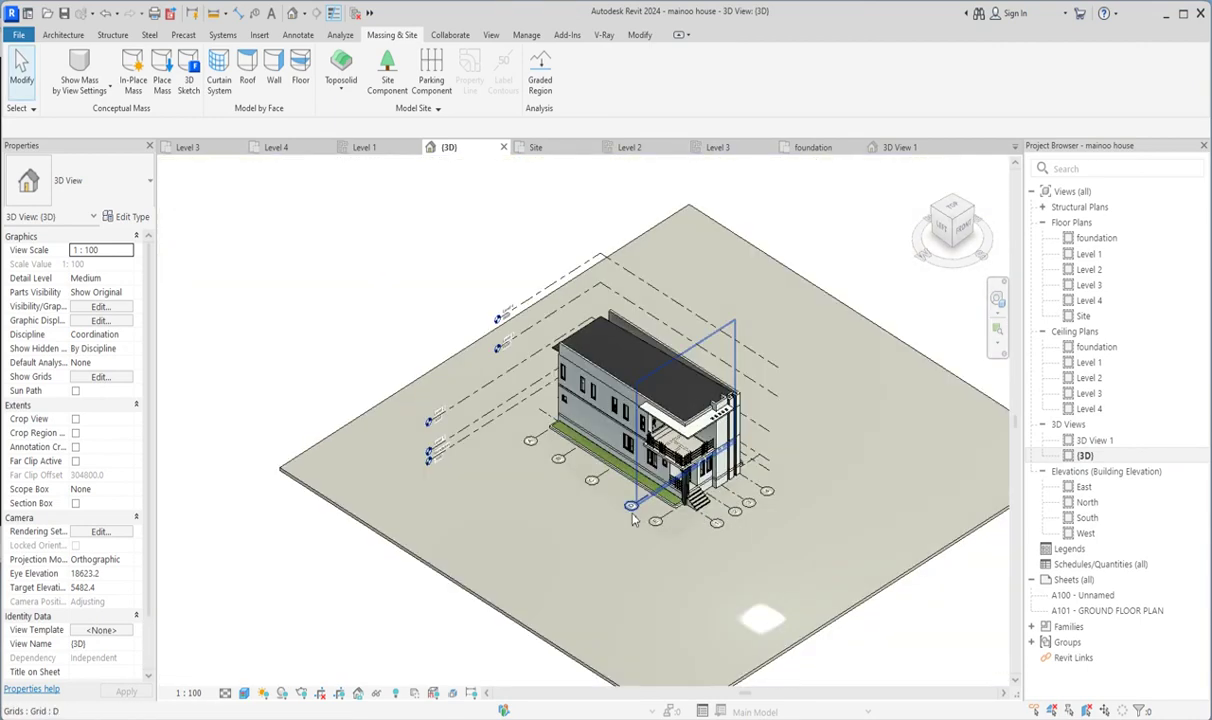
pyautogui.keyDown('shift'); pyautogui.moveTo(633, 519); pyautogui.dragTo(700, 560, button='middle'); pyautogui.keyUp('shift')
pyautogui.scroll(8, 763, 604)
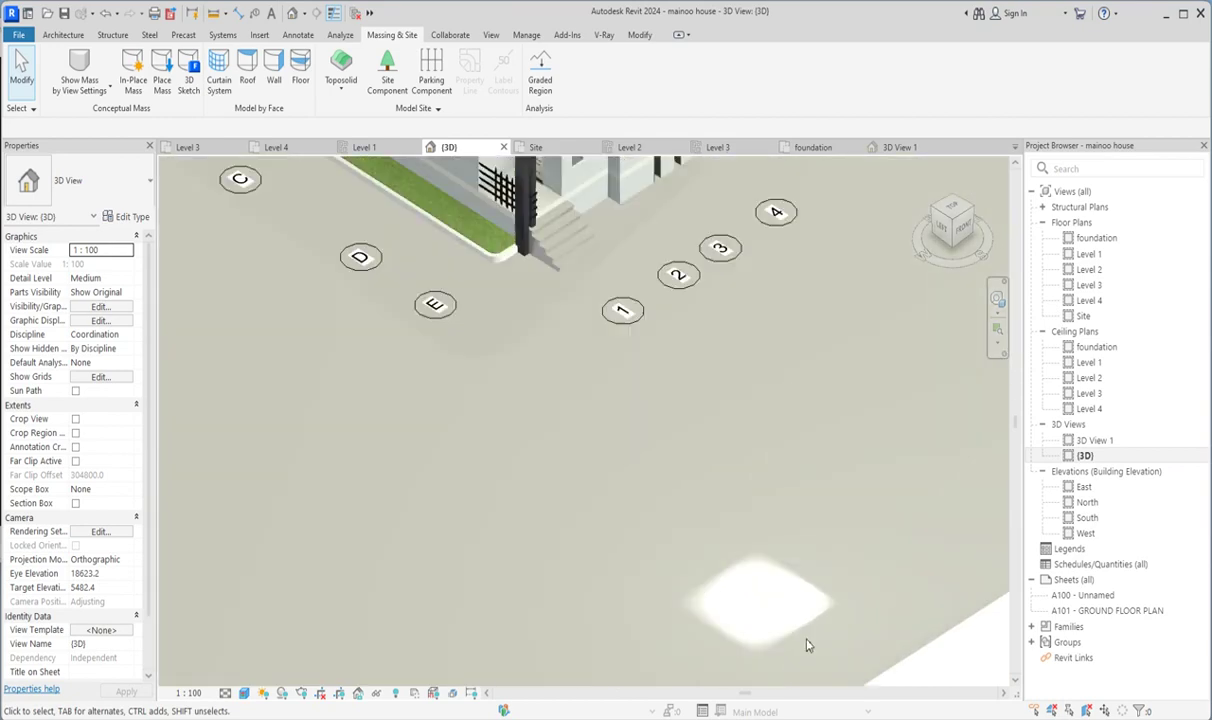
pyautogui.scroll(-1, 755, 596)
pyautogui.scroll(-2, 824, 640)
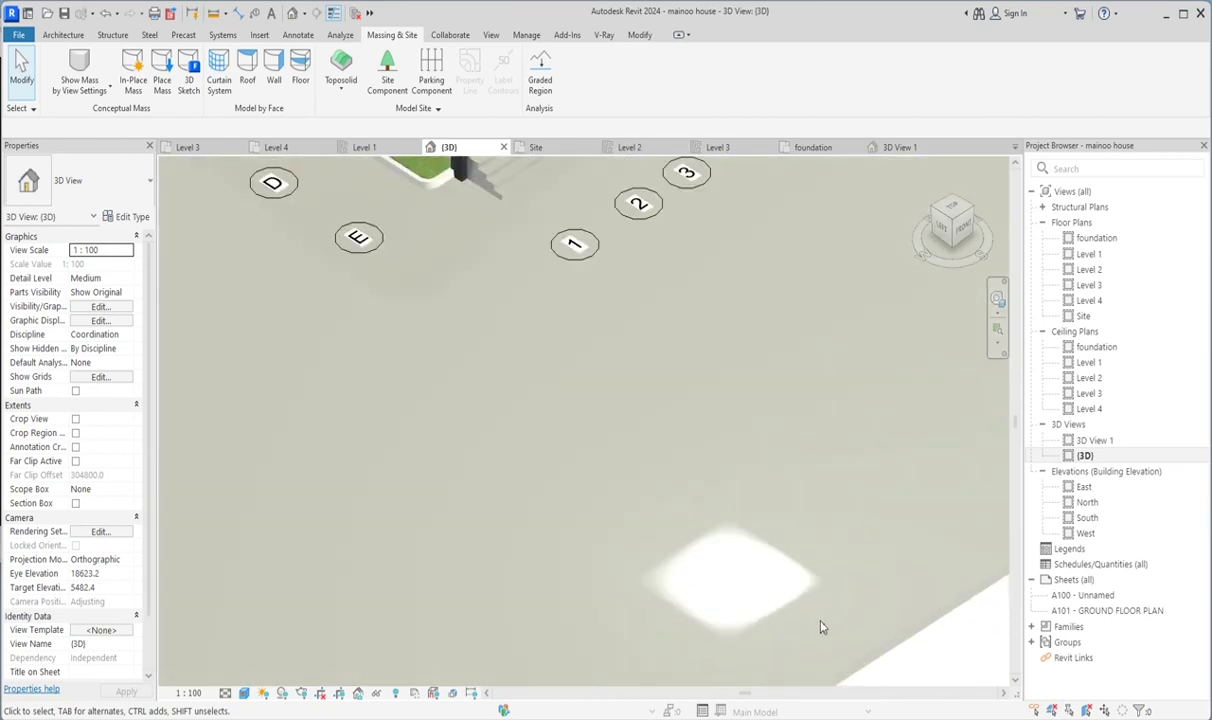
pyautogui.scroll(-5, 852, 648)
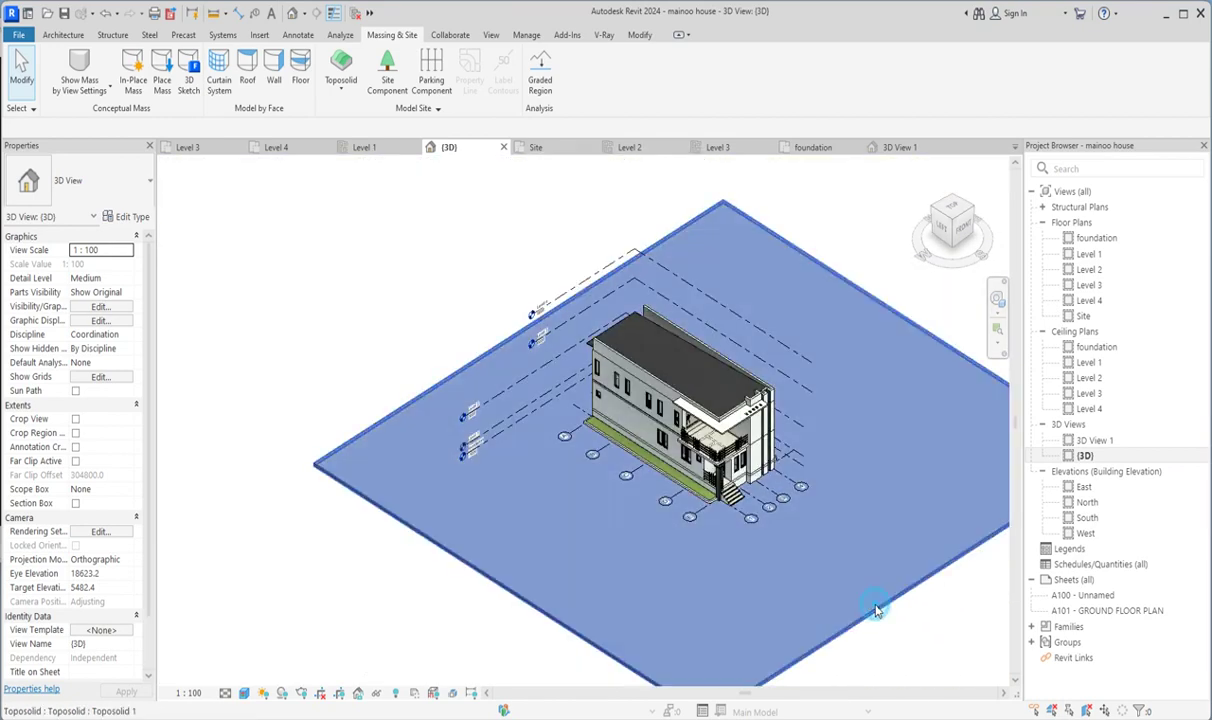
pyautogui.click(879, 601)
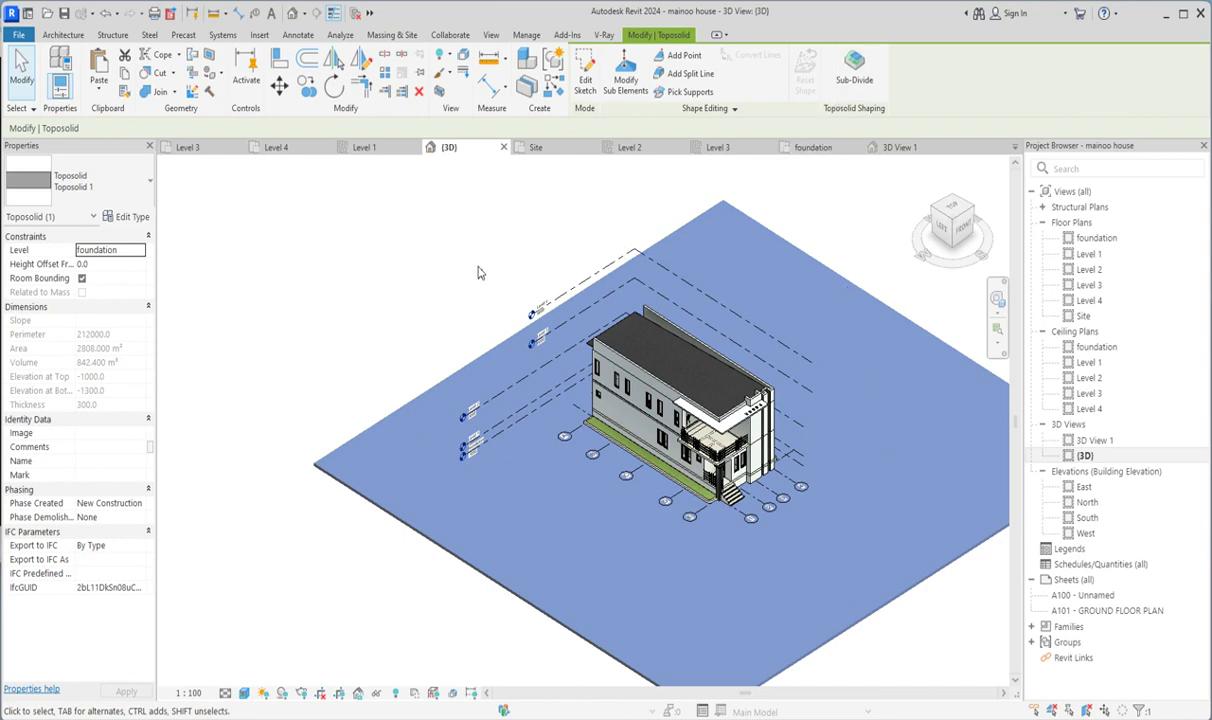
pyautogui.click(373, 271)
pyautogui.scroll(4, 614, 477)
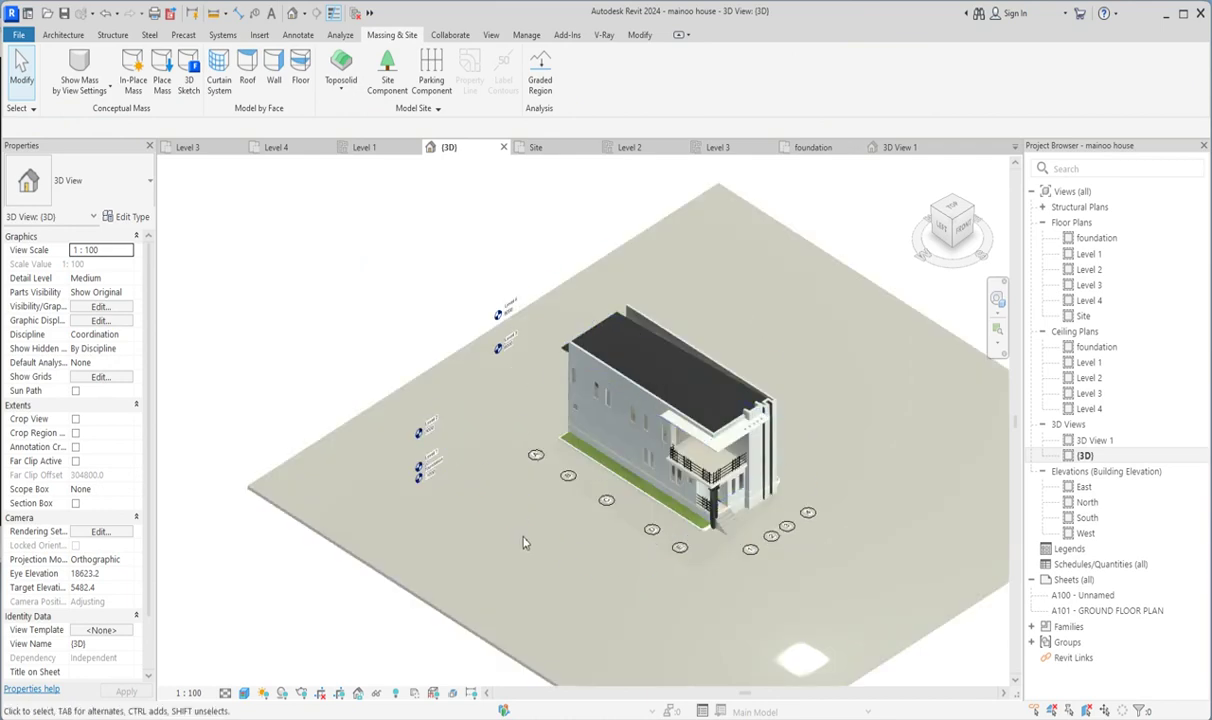
pyautogui.scroll(3, 560, 450)
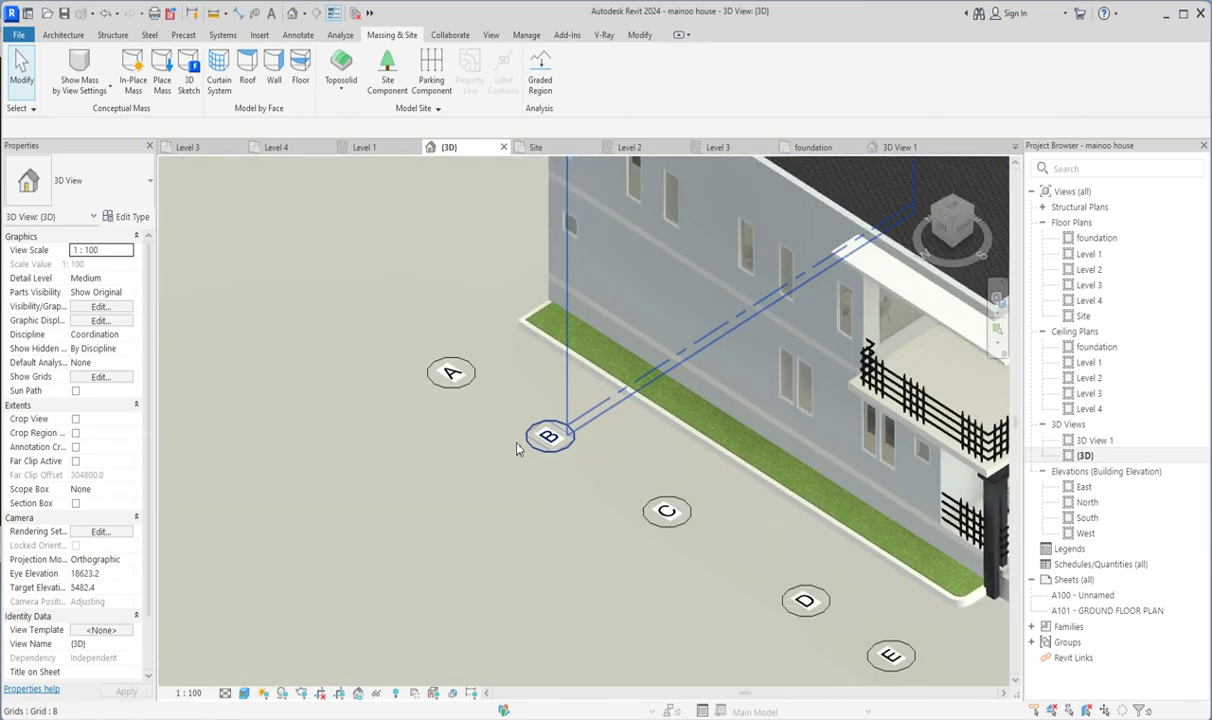
pyautogui.scroll(-6, 517, 462)
pyautogui.scroll(5, 517, 440)
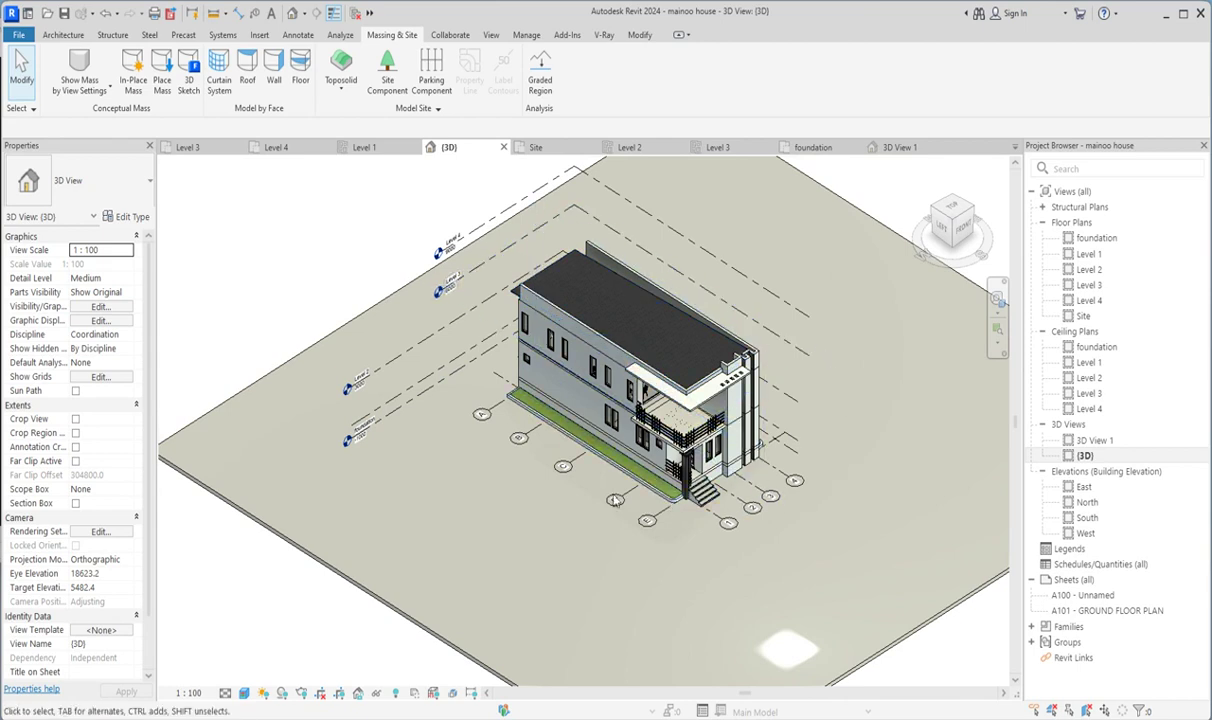
pyautogui.doubleClick(1096, 238)
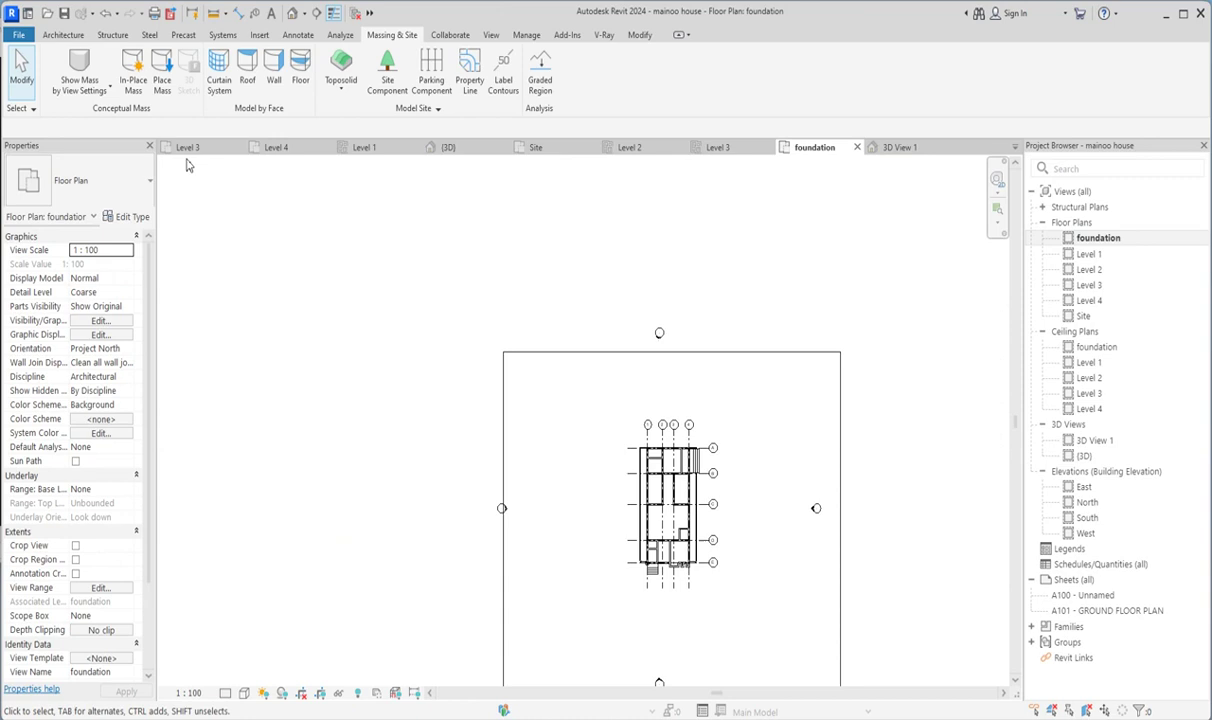
# Draw a 27000 × 34000 rectangle of Generic 200mm walls around the house.
pyautogui.click(63, 34)
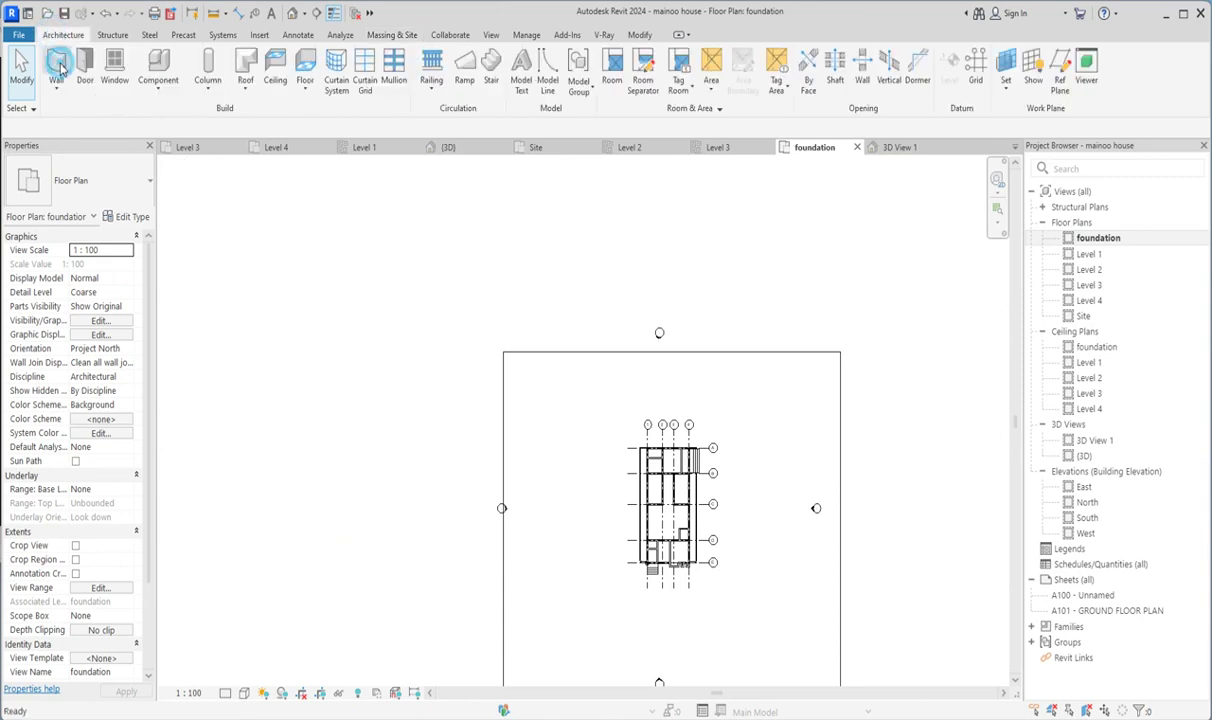
pyautogui.click(58, 68)
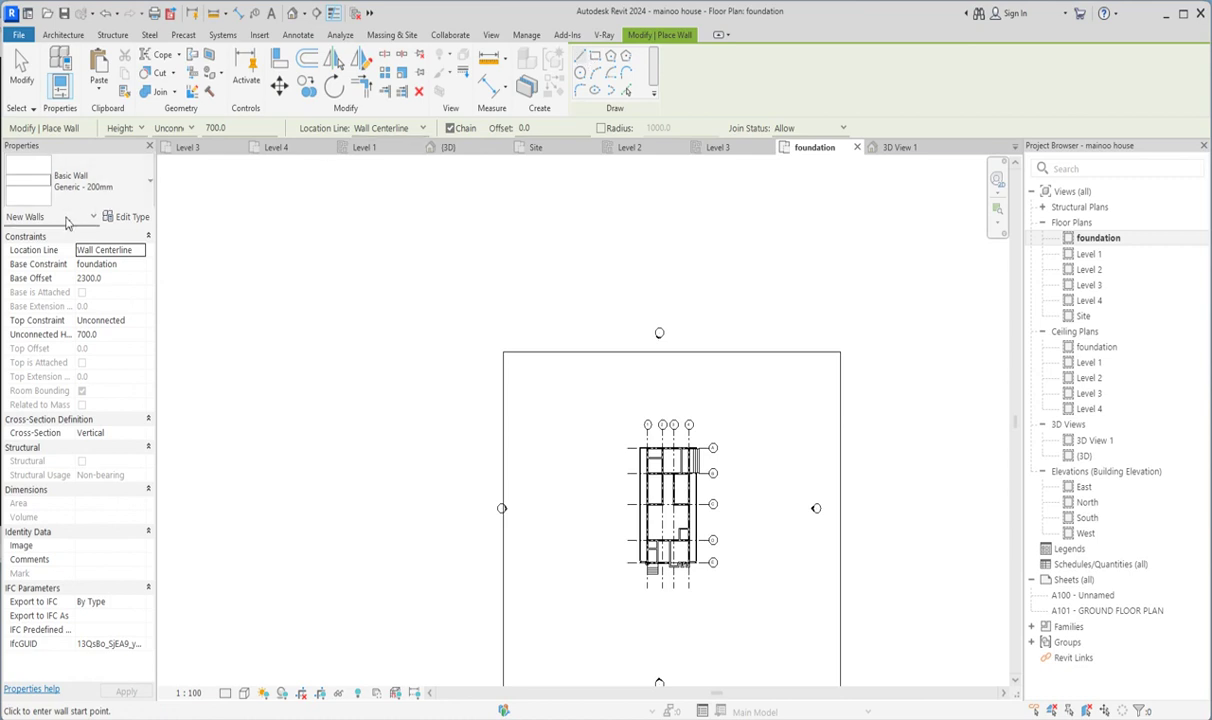
pyautogui.click(595, 57)
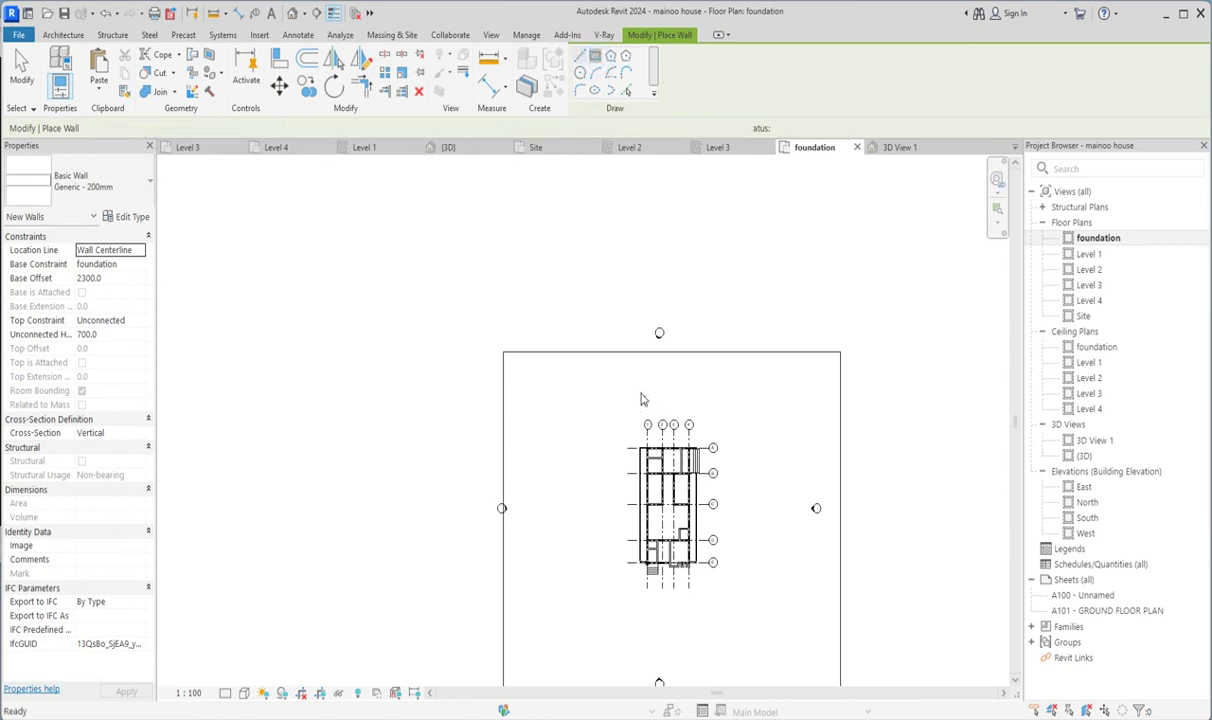
pyautogui.scroll(-2, 641, 398)
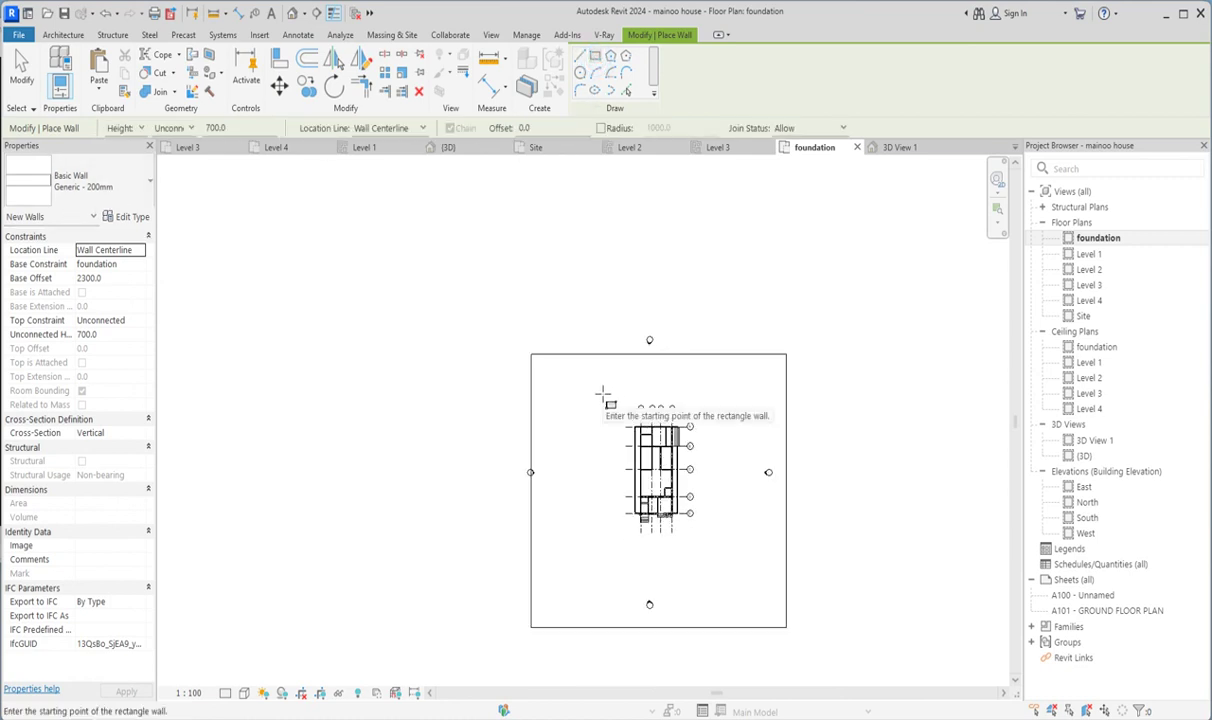
pyautogui.click(603, 387)
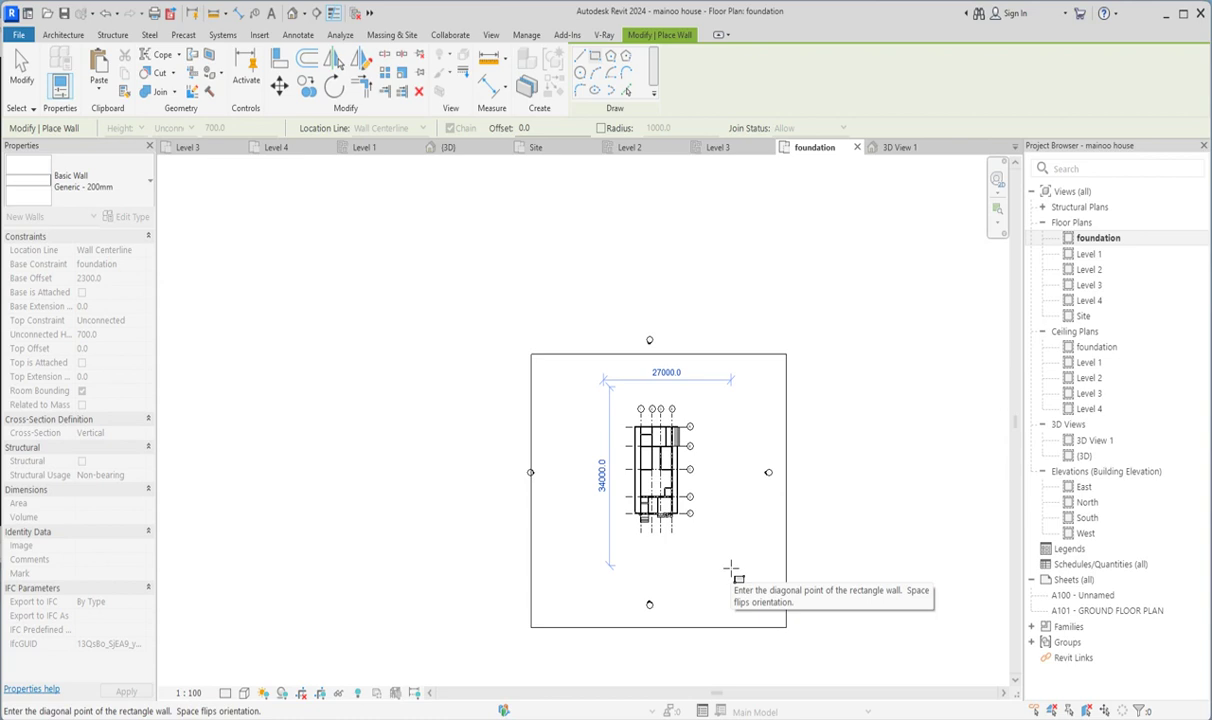
pyautogui.click(731, 570)
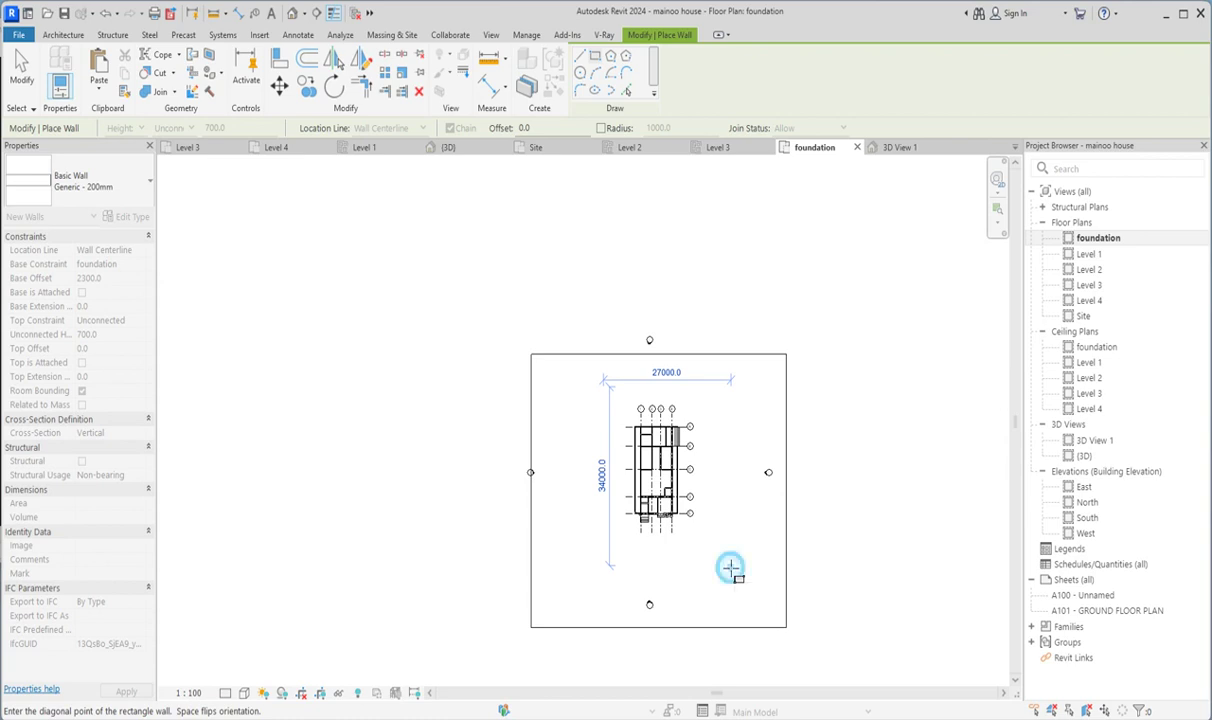
# End the wall command and switch to the default {3D} view.
pyautogui.rightClick(901, 415)
pyautogui.click(937, 420)
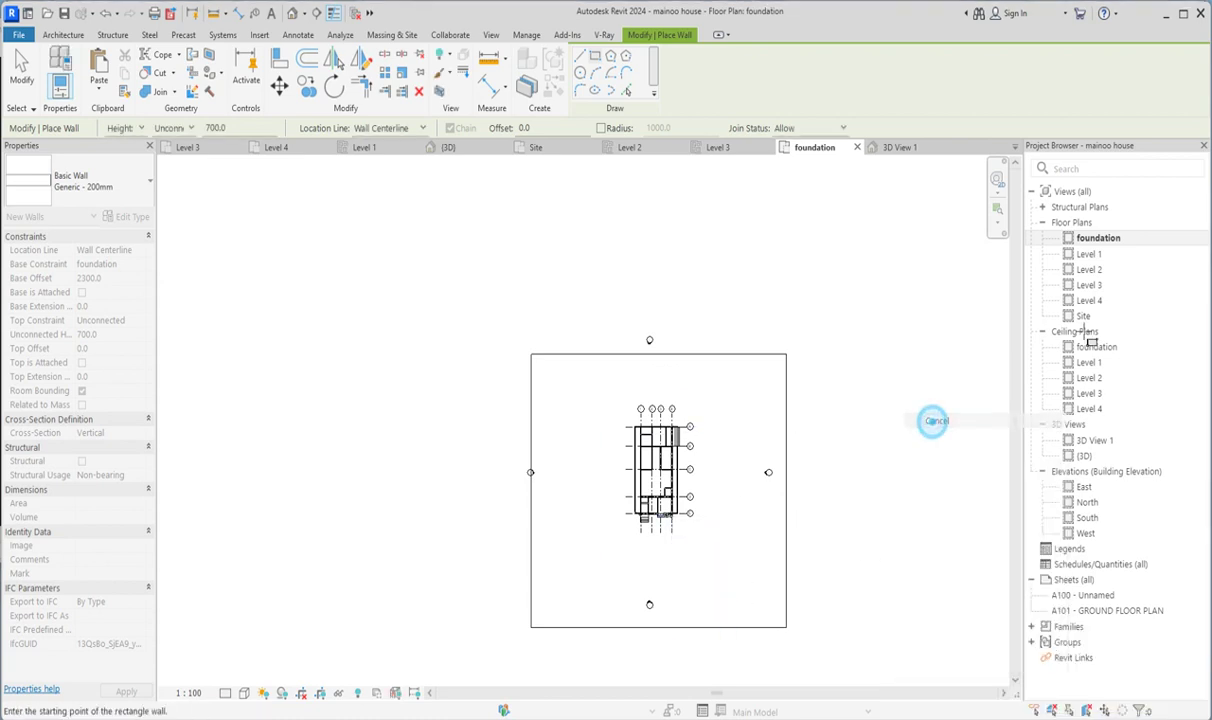
pyautogui.doubleClick(1082, 456)
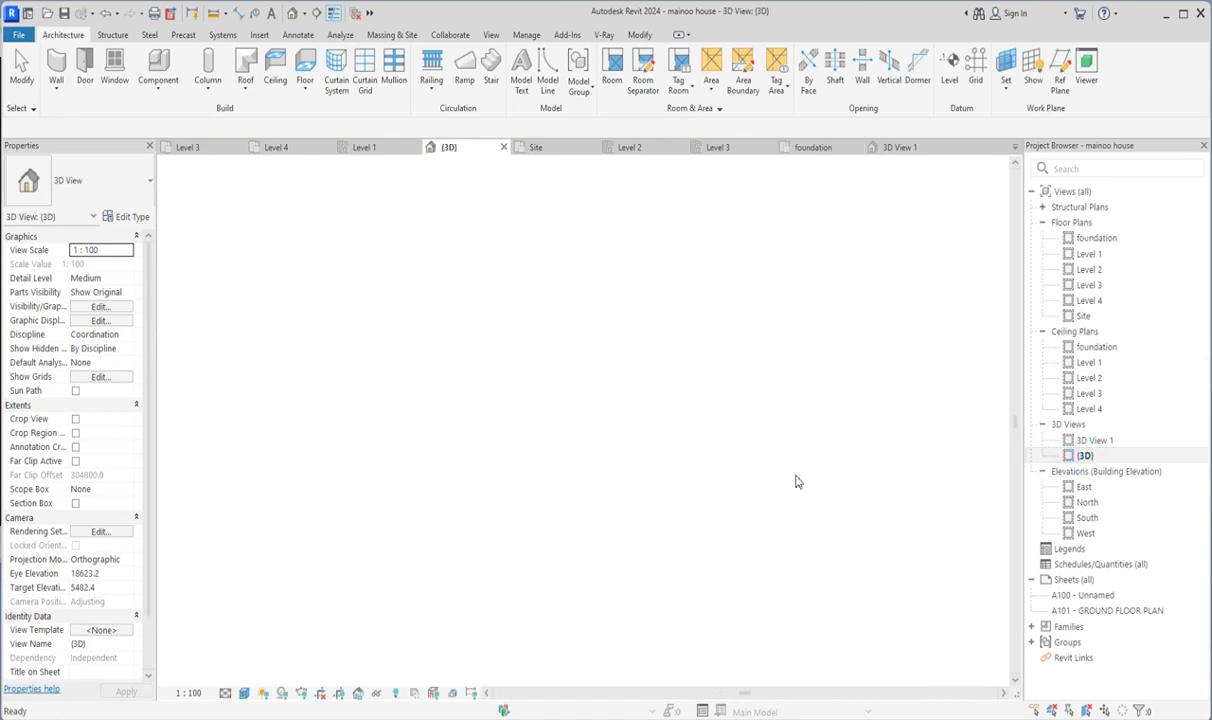
# Give the front, back and back-left boundary walls base offset 0 and 2500 unconnected height.
pyautogui.scroll(5, 607, 545)
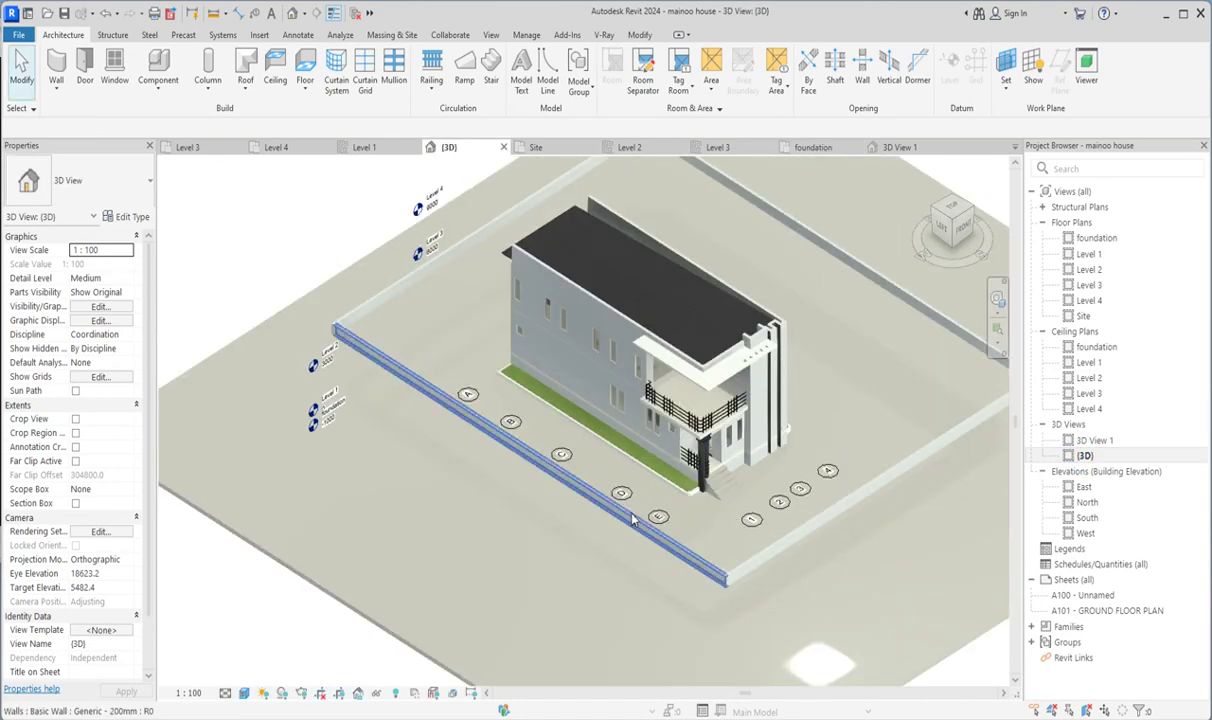
pyautogui.scroll(-3, 607, 545)
pyautogui.click(527, 536)
pyautogui.scroll(-4, 527, 536)
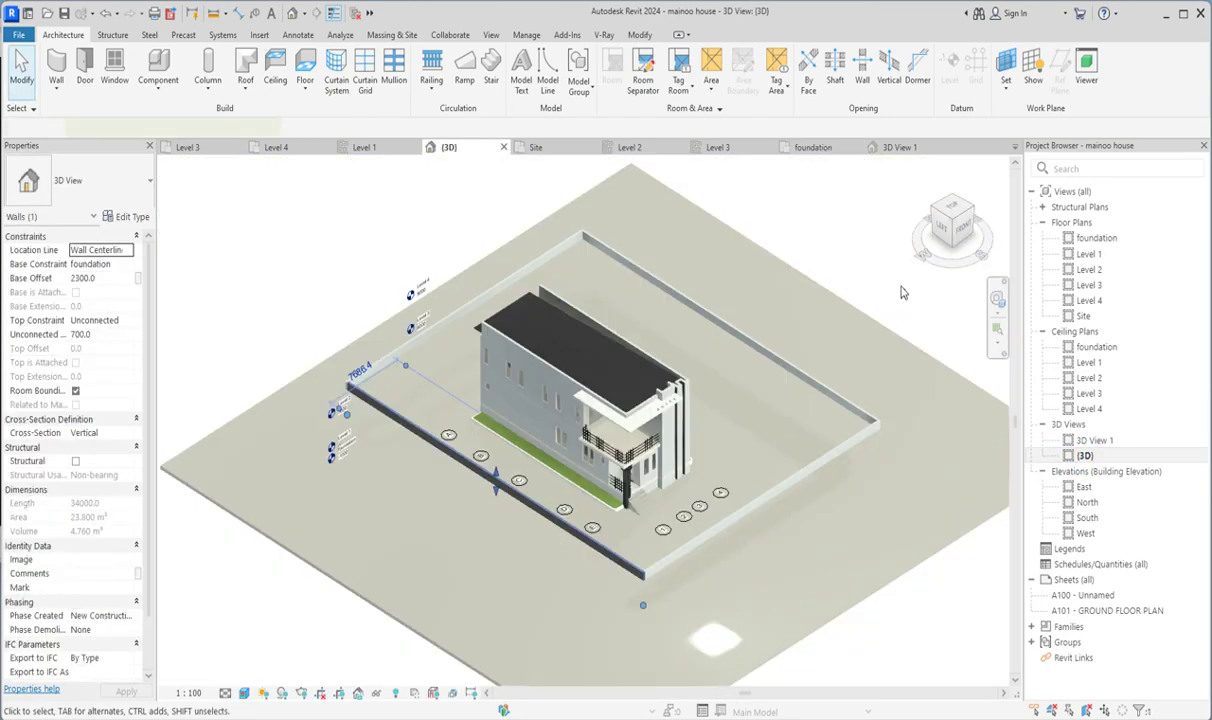
pyautogui.click(773, 364)
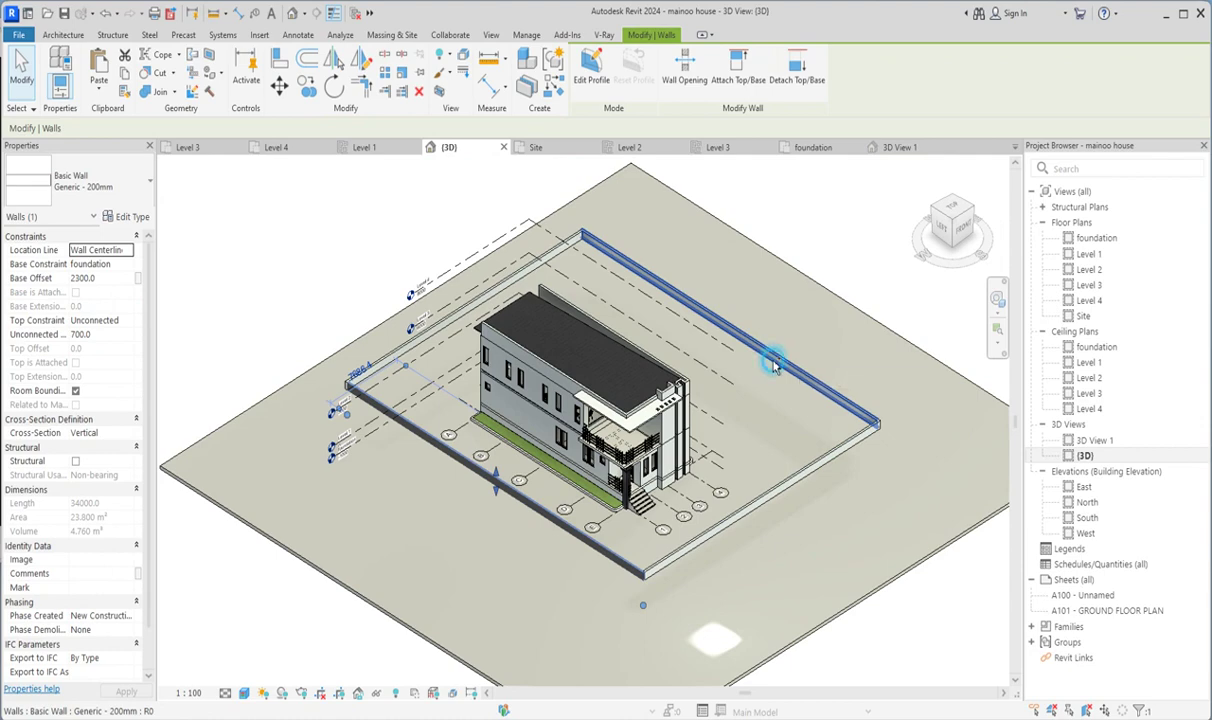
pyautogui.keyDown('ctrl'); pyautogui.click(548, 262); pyautogui.keyUp('ctrl')
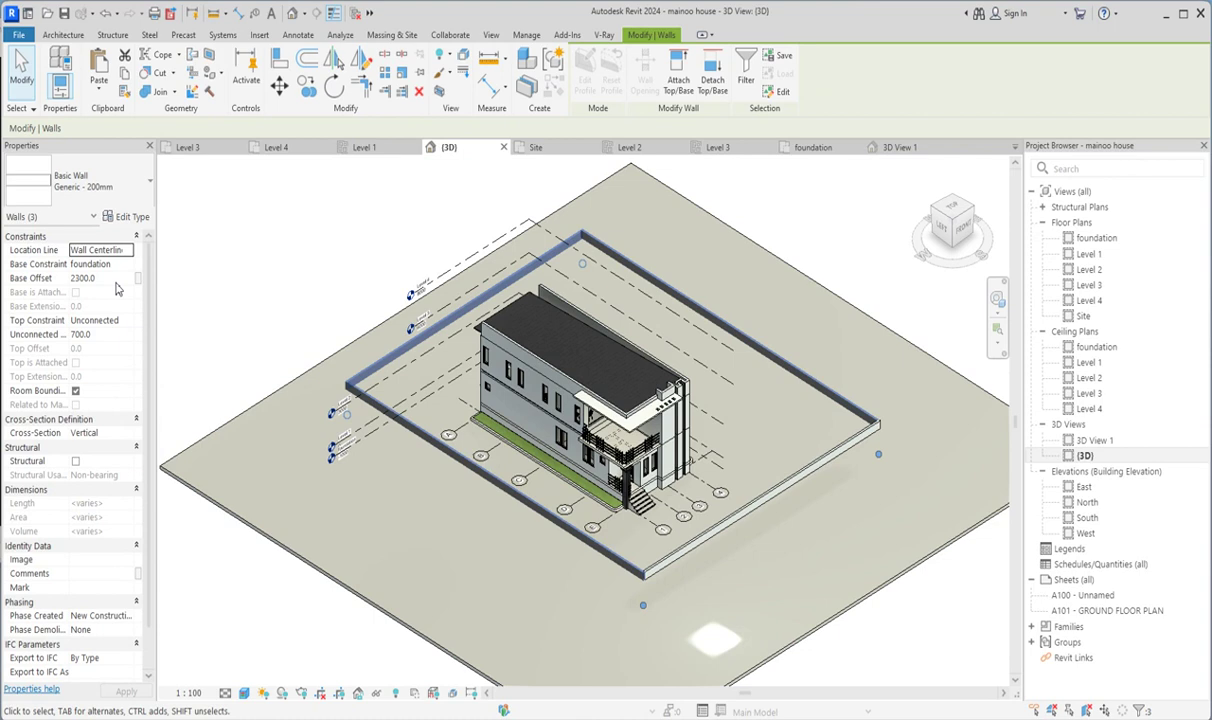
pyautogui.click(116, 280)
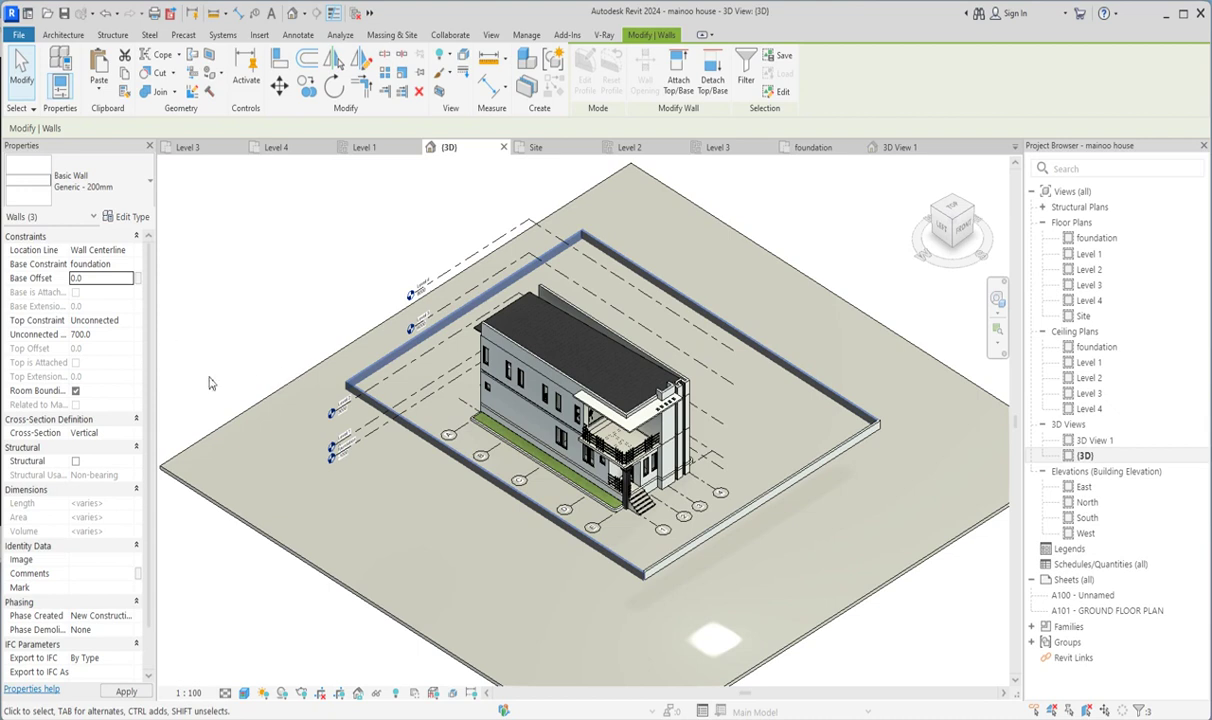
pyautogui.click(119, 335)
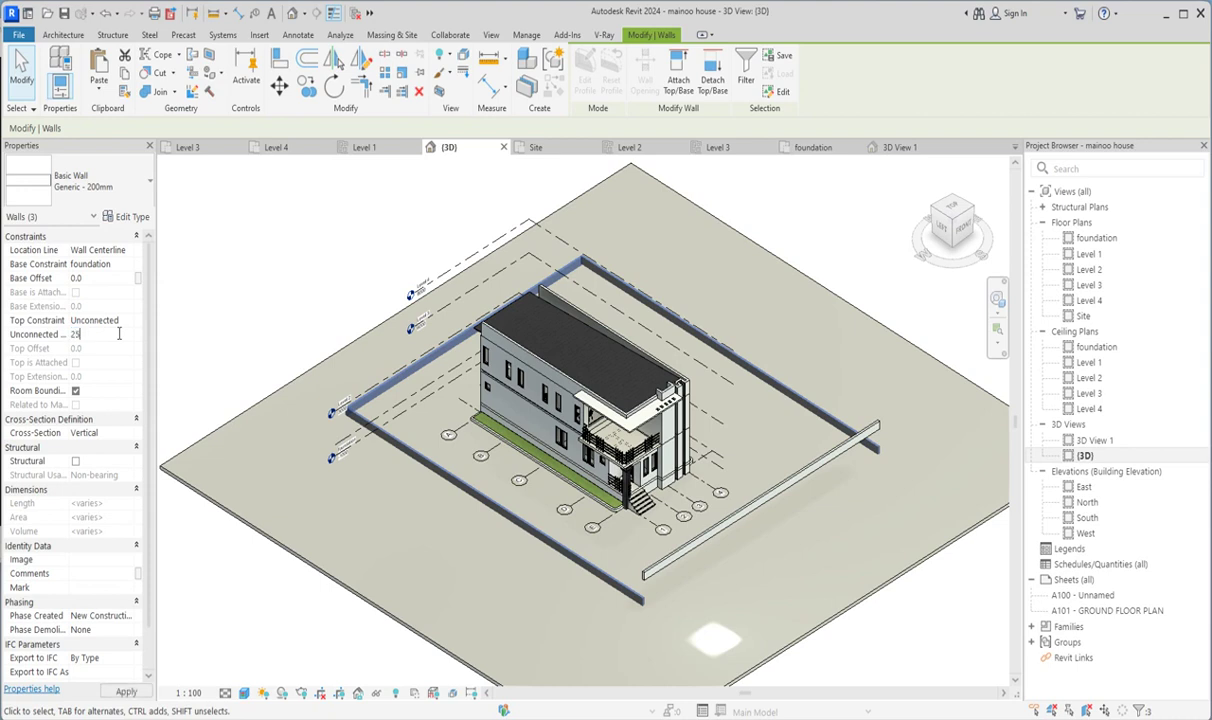
pyautogui.press('Return')
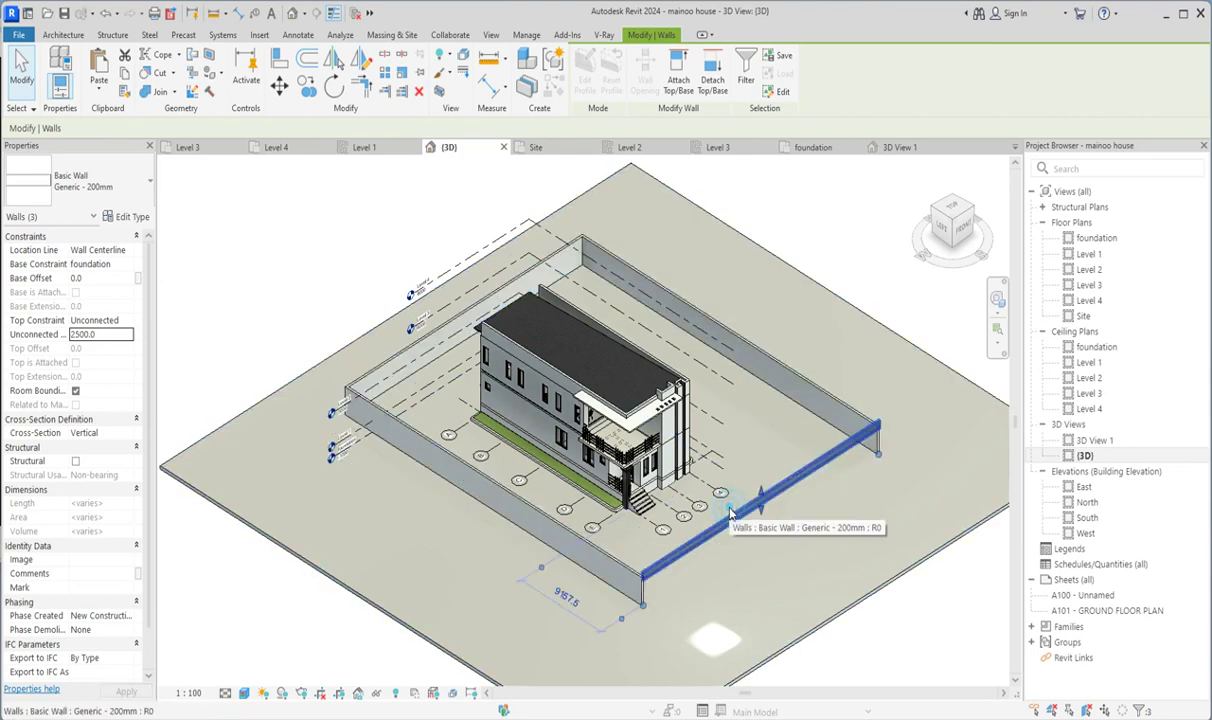
pyautogui.press('Escape')
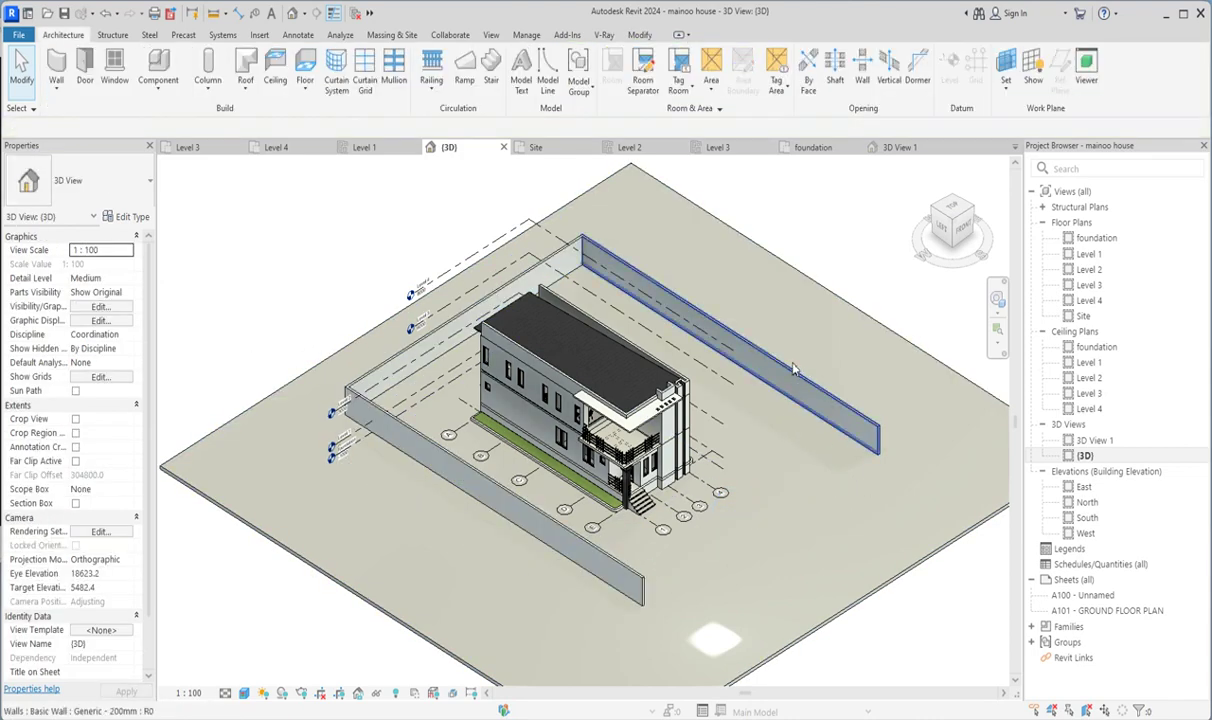
pyautogui.click(792, 368)
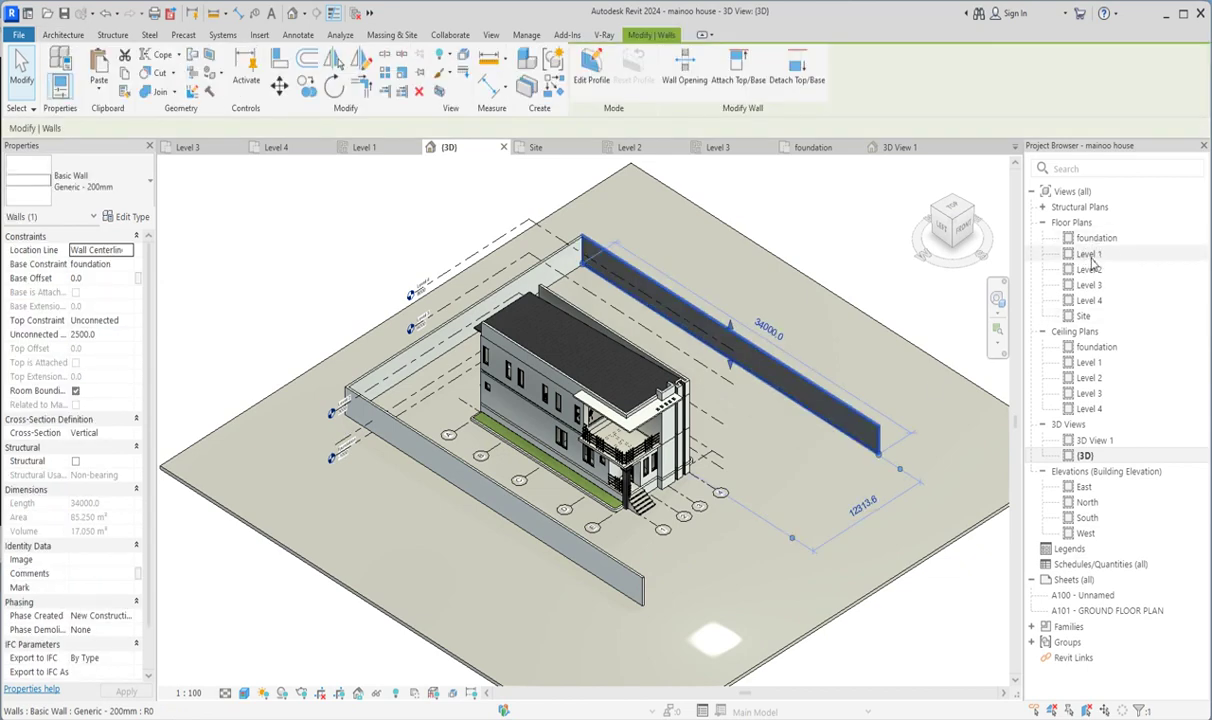
# On the foundation plan, drag the right boundary wall inward toward the house.
pyautogui.doubleClick(1089, 256)
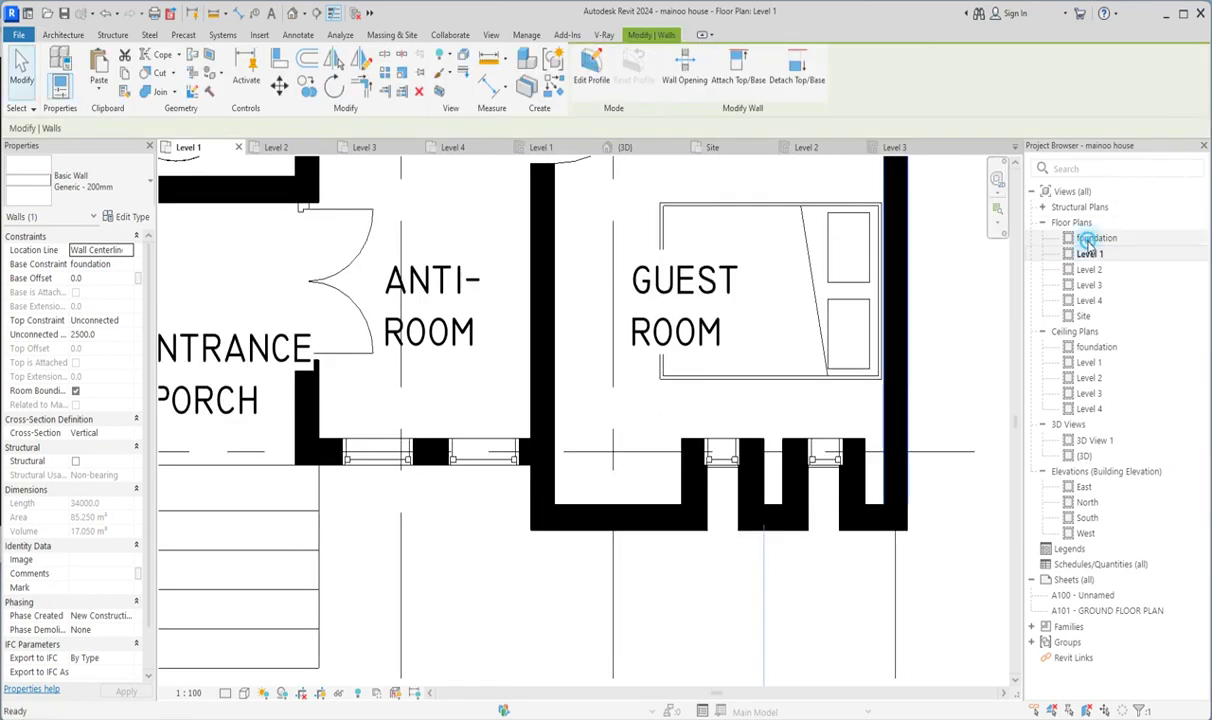
pyautogui.doubleClick(1060, 238)
pyautogui.click(731, 470)
pyautogui.scroll(5, 728, 470)
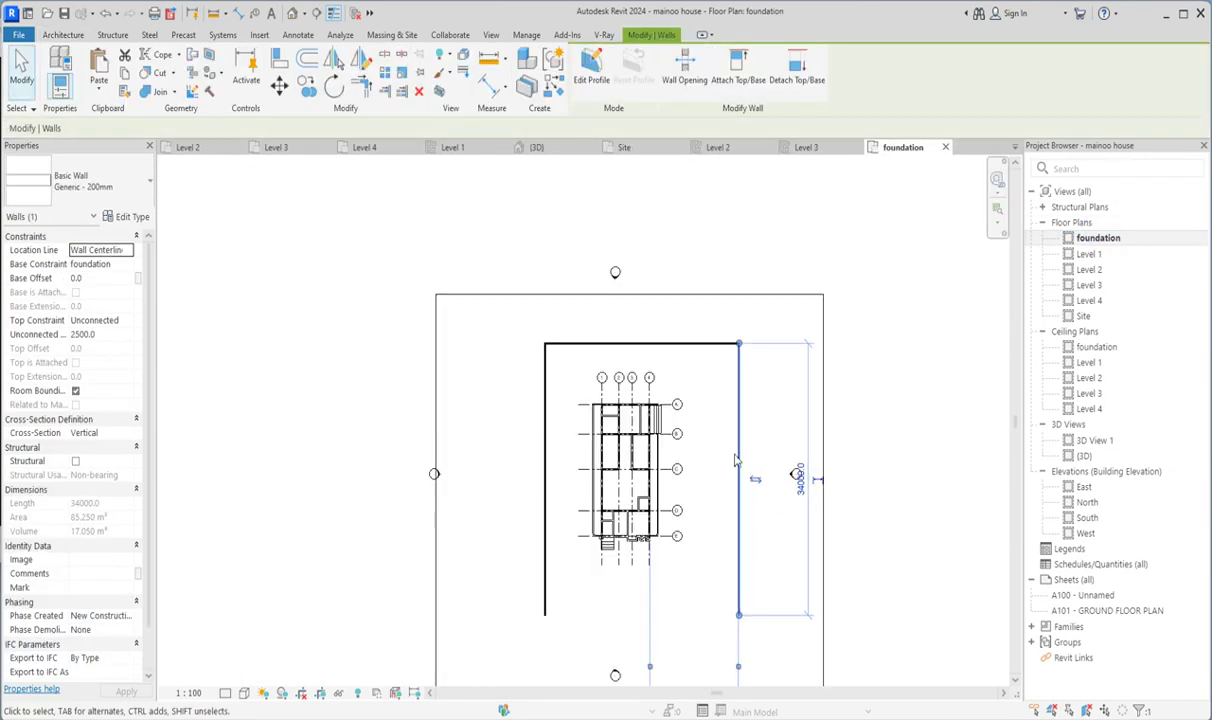
pyautogui.scroll(-4, 736, 620)
pyautogui.scroll(2, 705, 610)
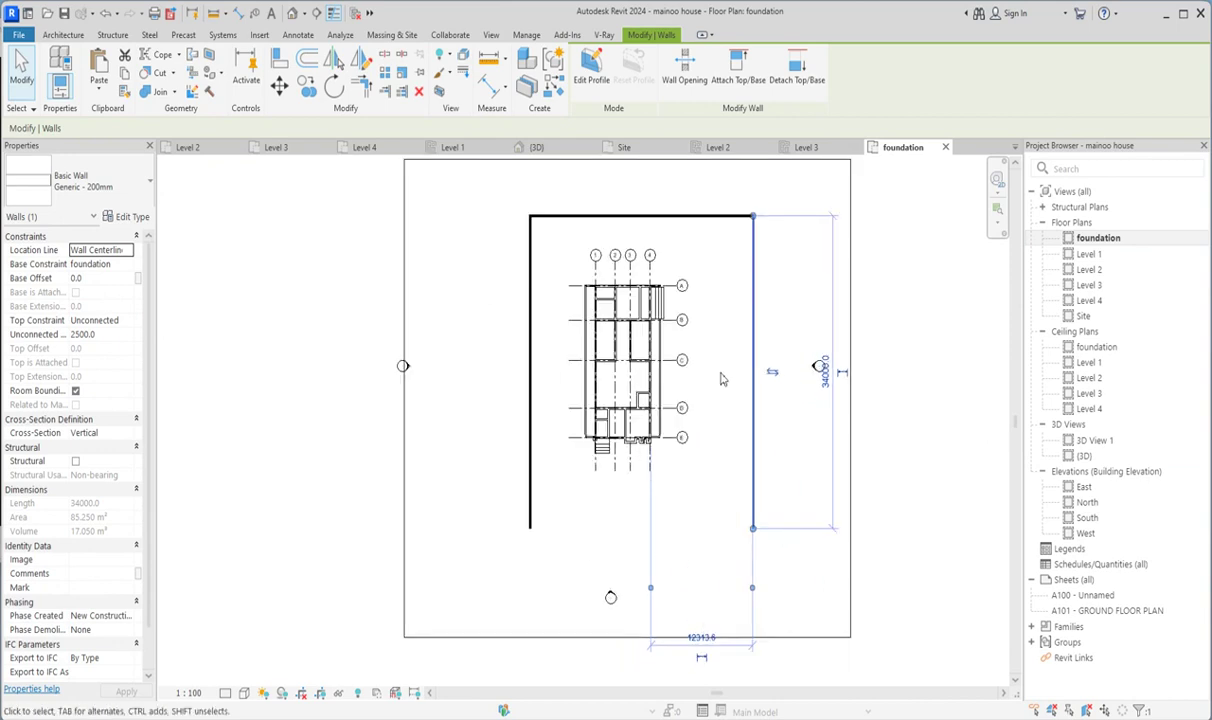
pyautogui.moveTo(730, 300); pyautogui.dragTo(682, 320)
# Drag the left wall inward and the top wall down to the 5000 dimension.
pyautogui.click(533, 303)
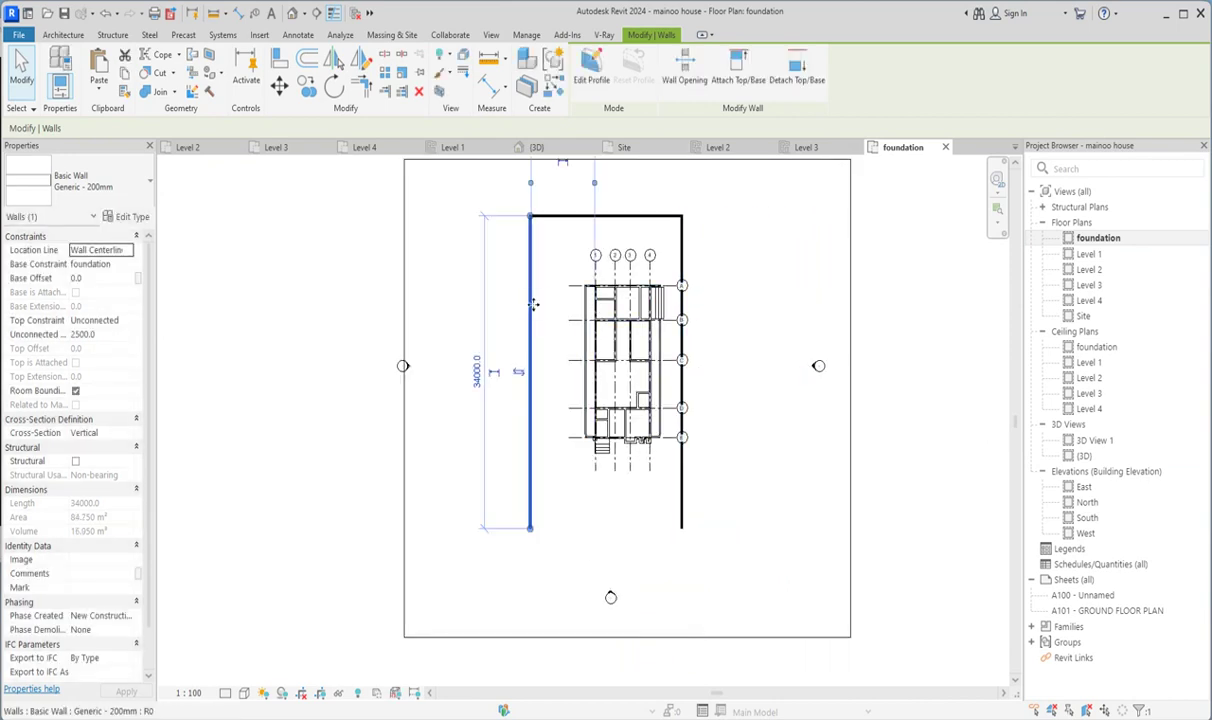
pyautogui.moveTo(533, 303); pyautogui.dragTo(575, 226)
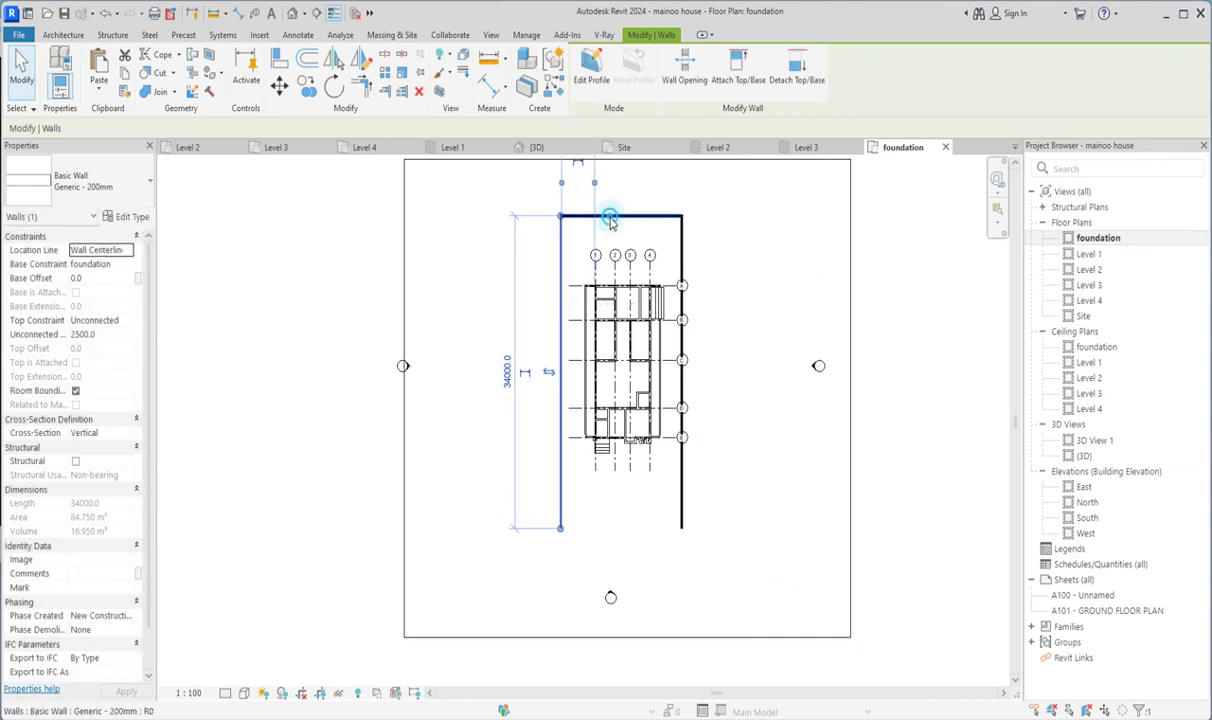
pyautogui.click(600, 215)
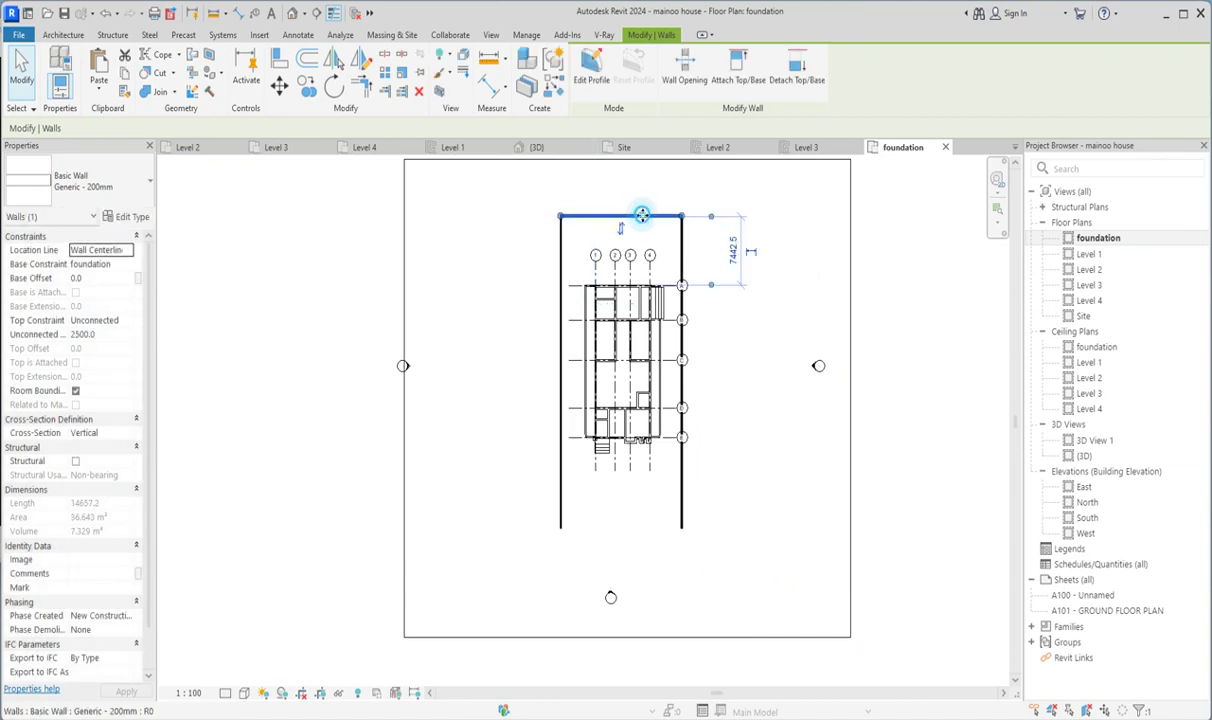
pyautogui.moveTo(641, 215); pyautogui.dragTo(645, 238)
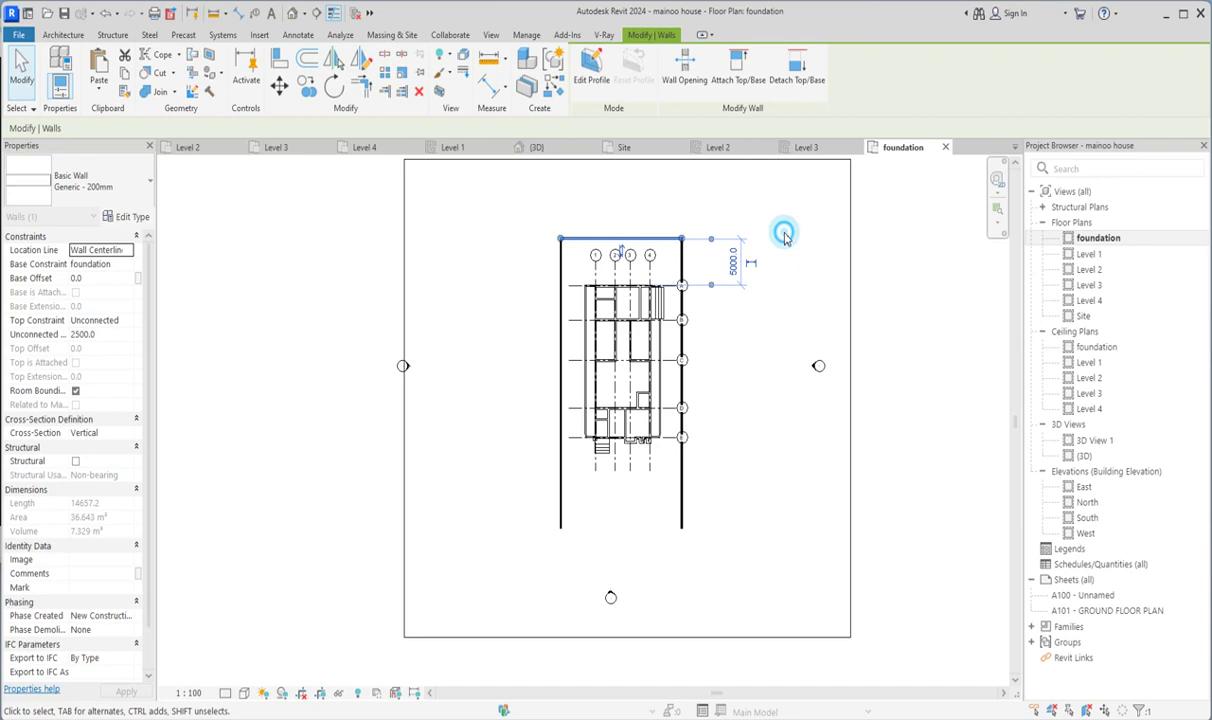
pyautogui.press('Escape')
pyautogui.scroll(4, 638, 295)
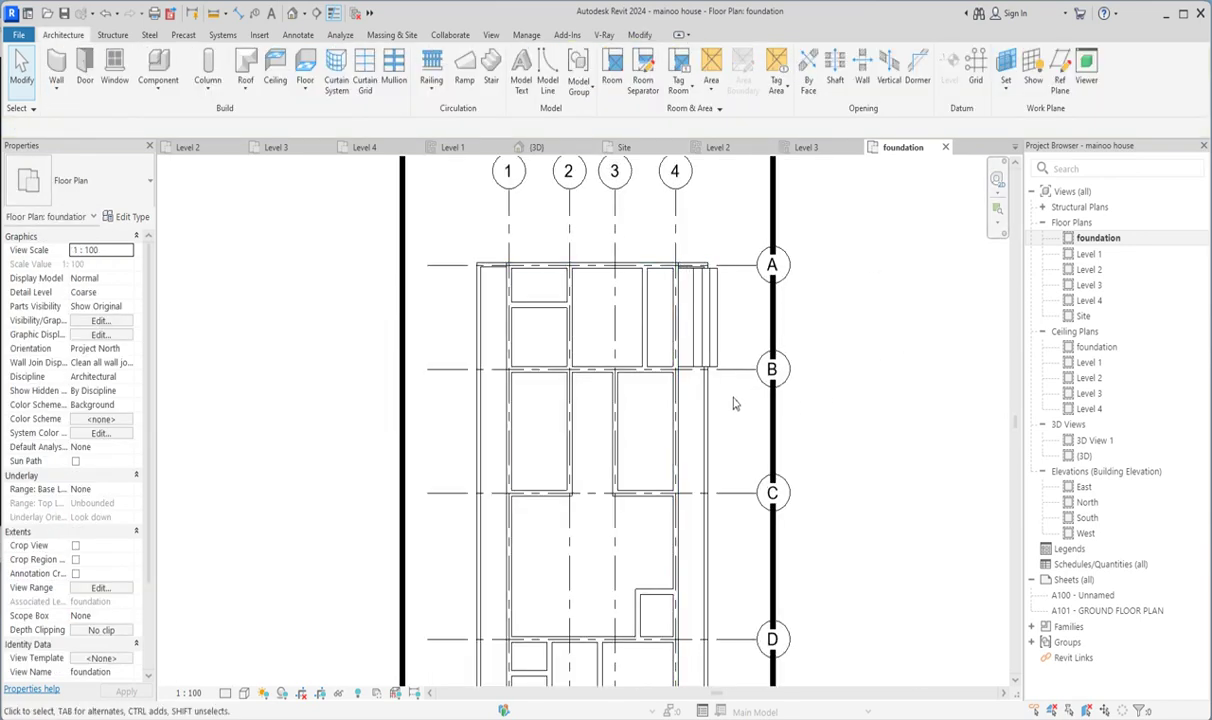
pyautogui.scroll(-3, 732, 440)
pyautogui.scroll(1, 730, 474)
pyautogui.scroll(-2, 730, 474)
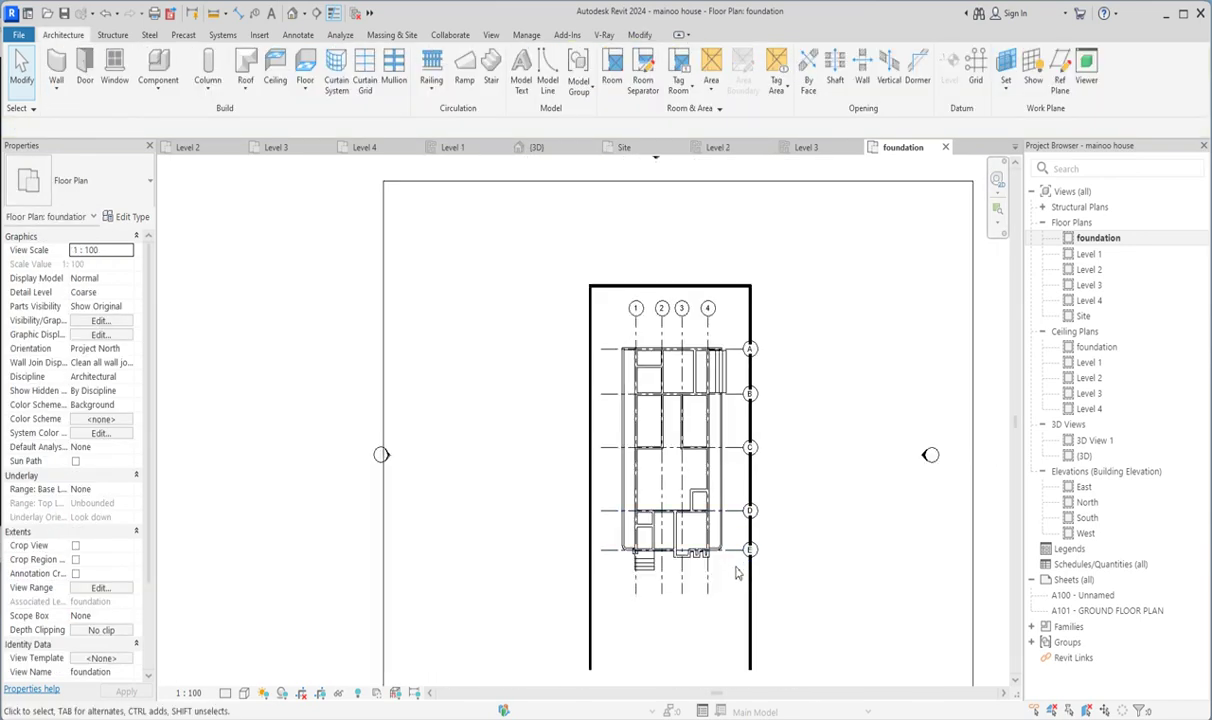
pyautogui.scroll(1, 730, 572)
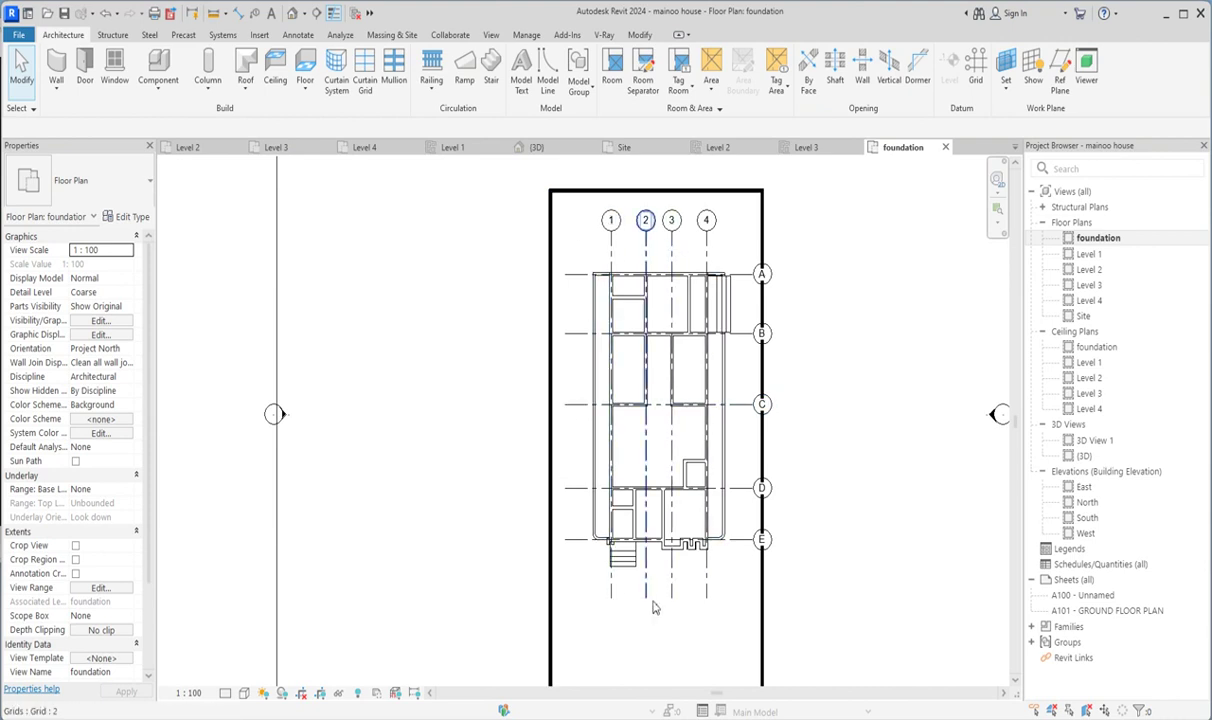
pyautogui.scroll(-2, 636, 634)
pyautogui.scroll(2, 612, 651)
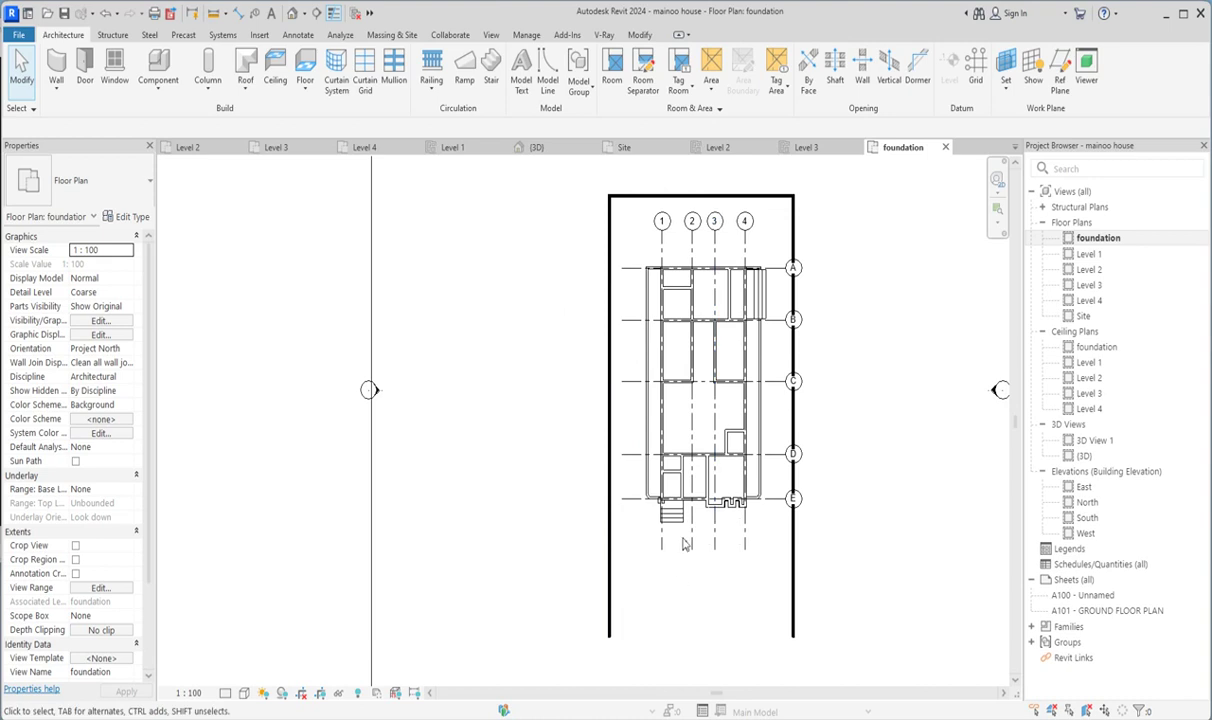
pyautogui.scroll(2, 654, 470)
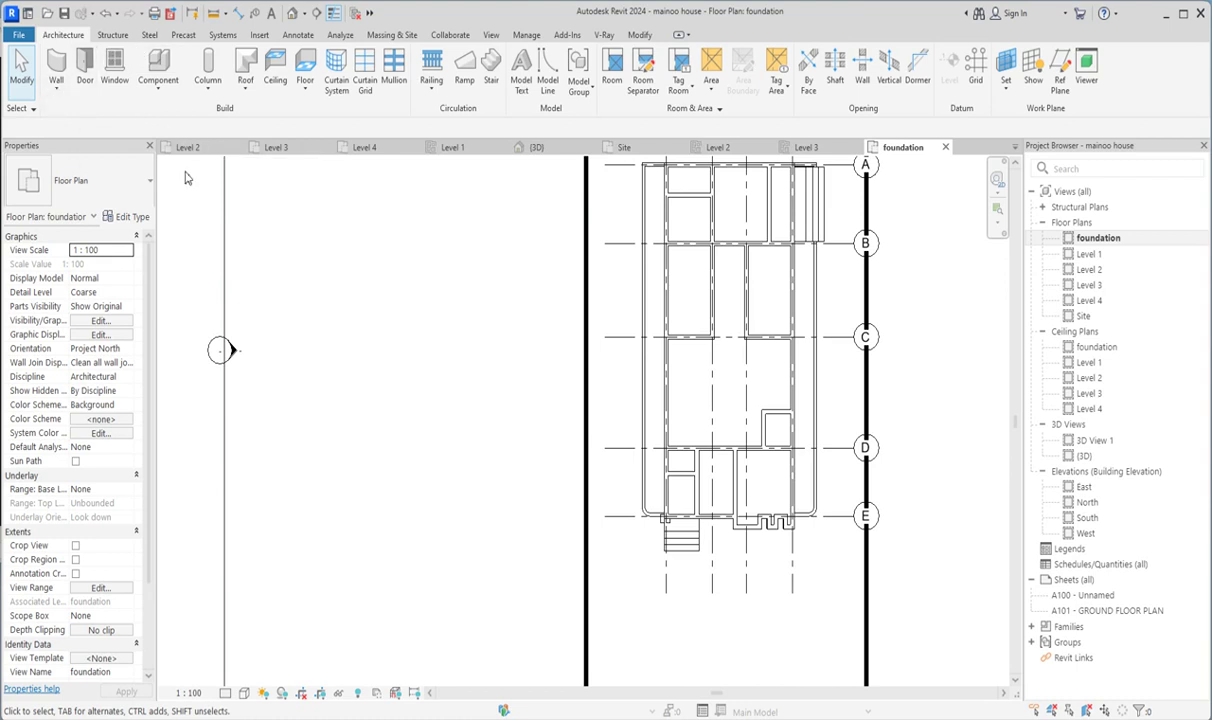
# Place a Street Light (3) component in front of the steps.
pyautogui.click(158, 64)
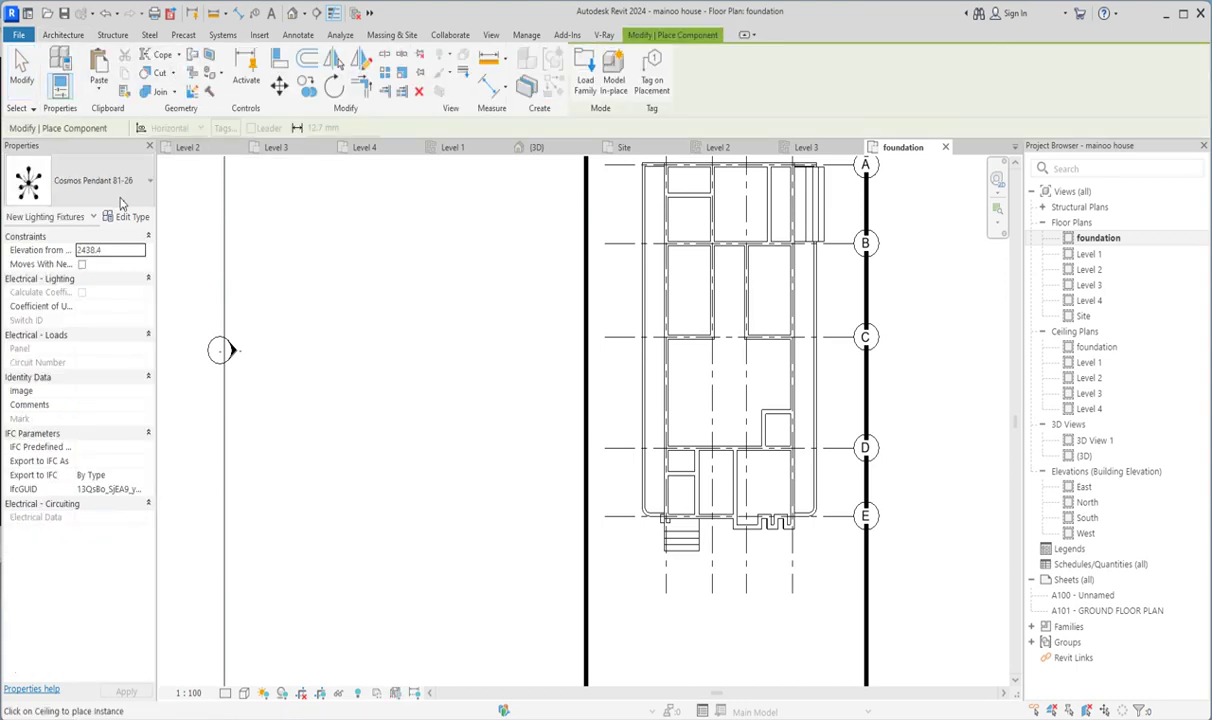
pyautogui.click(119, 198)
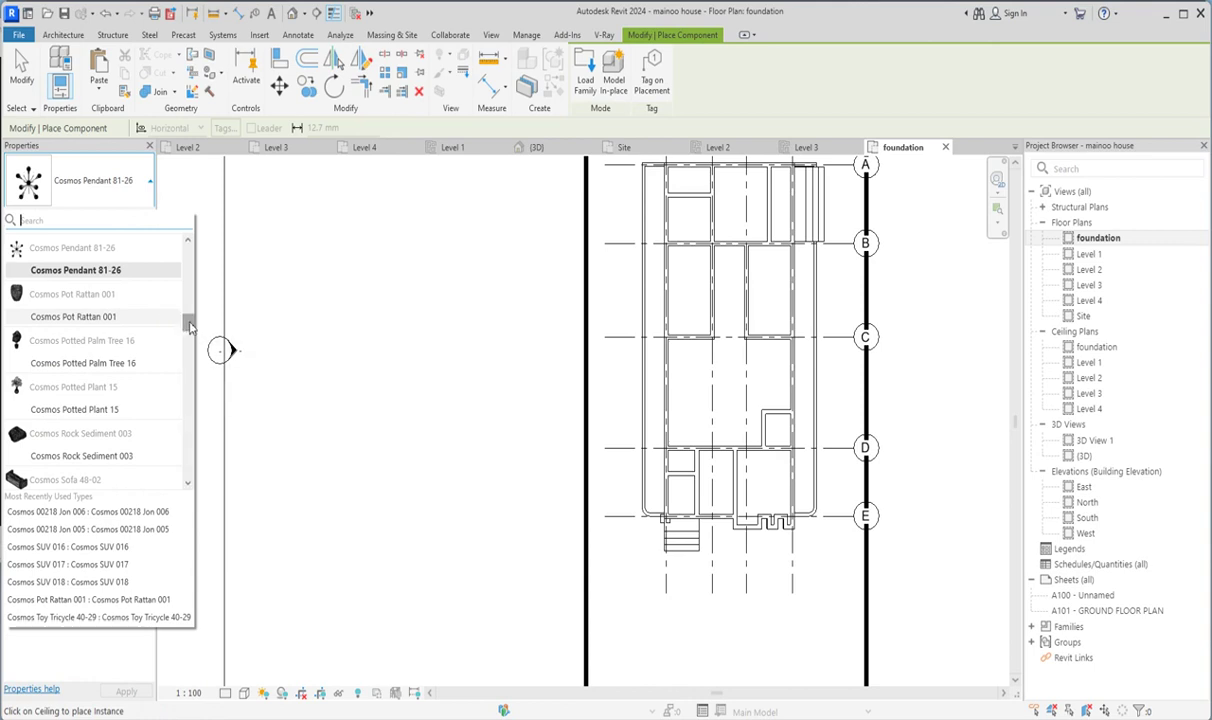
pyautogui.moveTo(189, 324); pyautogui.dragTo(190, 484)
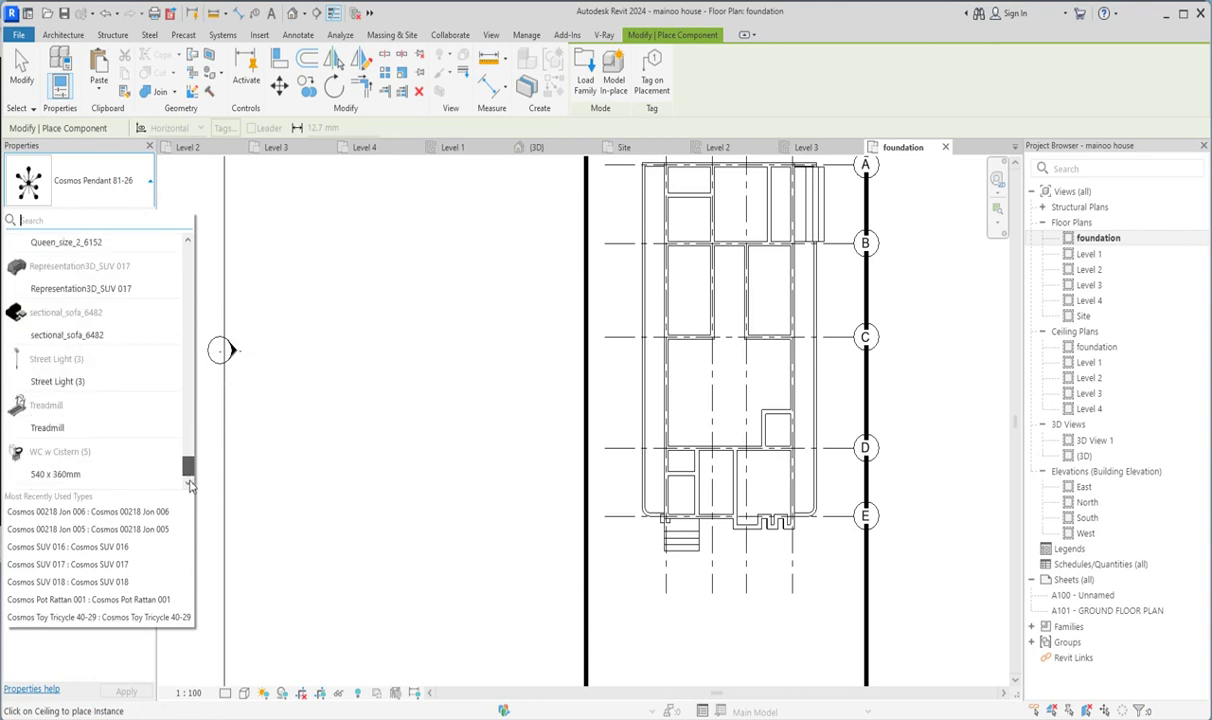
pyautogui.click(80, 381)
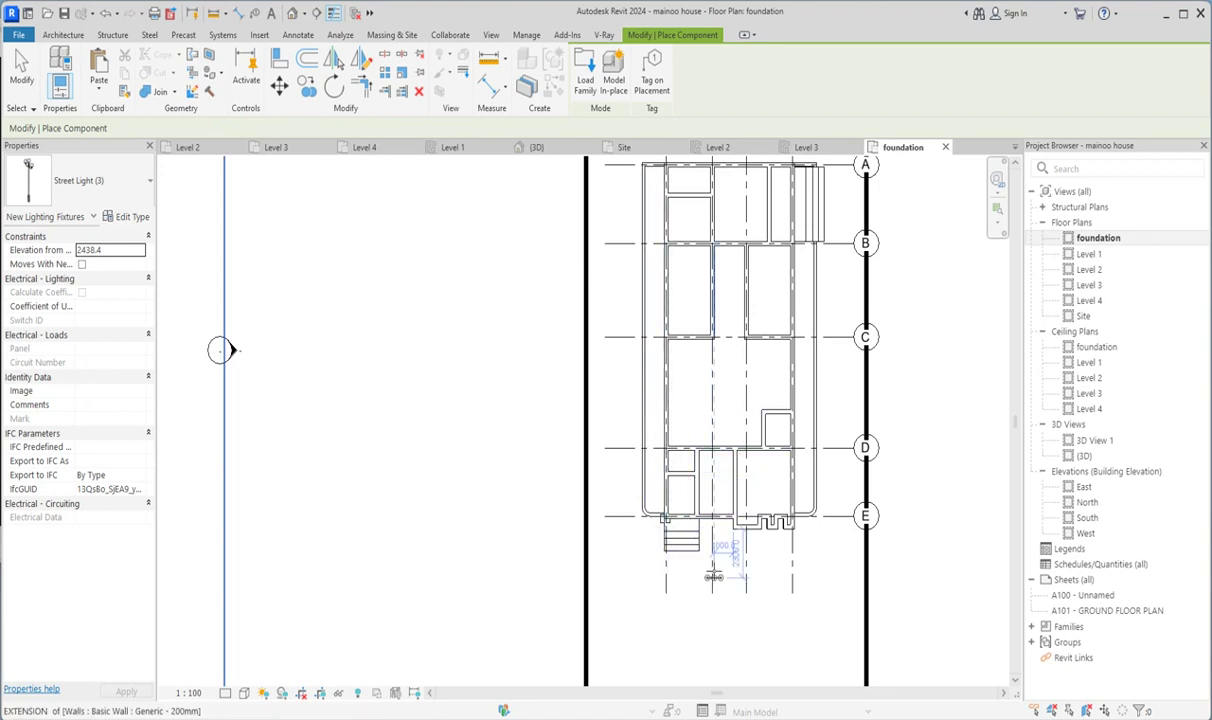
pyautogui.scroll(5, 690, 525)
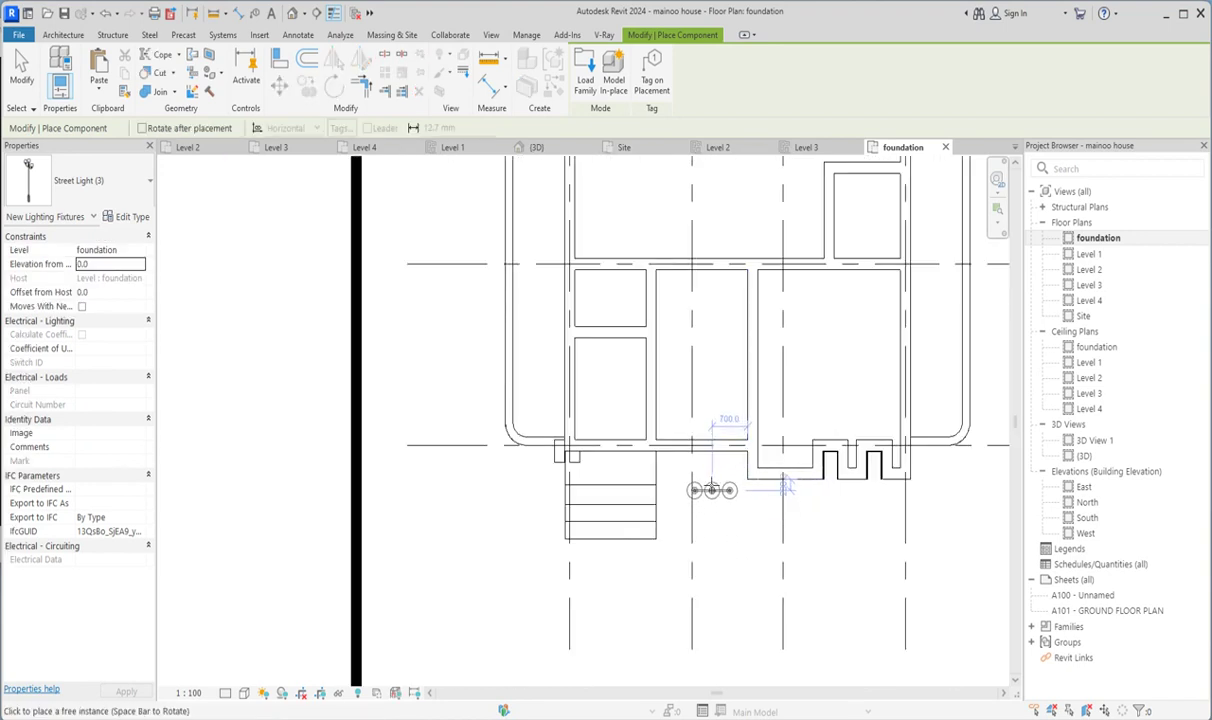
pyautogui.scroll(2, 709, 478)
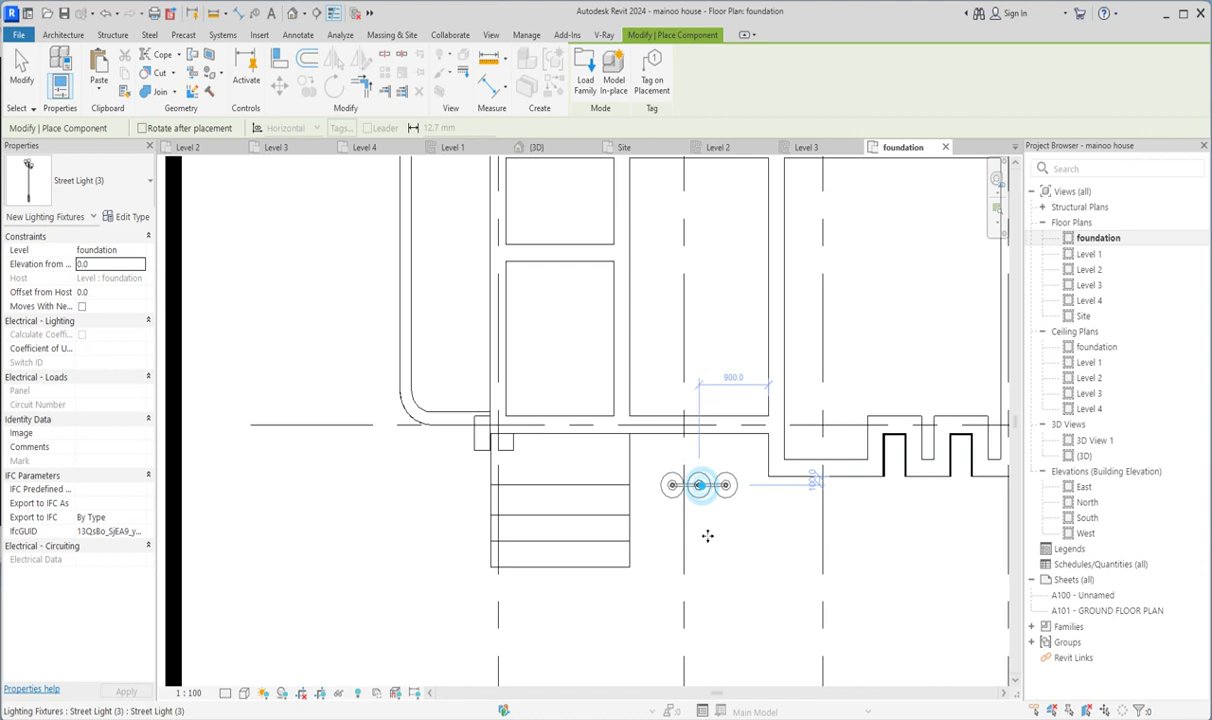
pyautogui.click(699, 485)
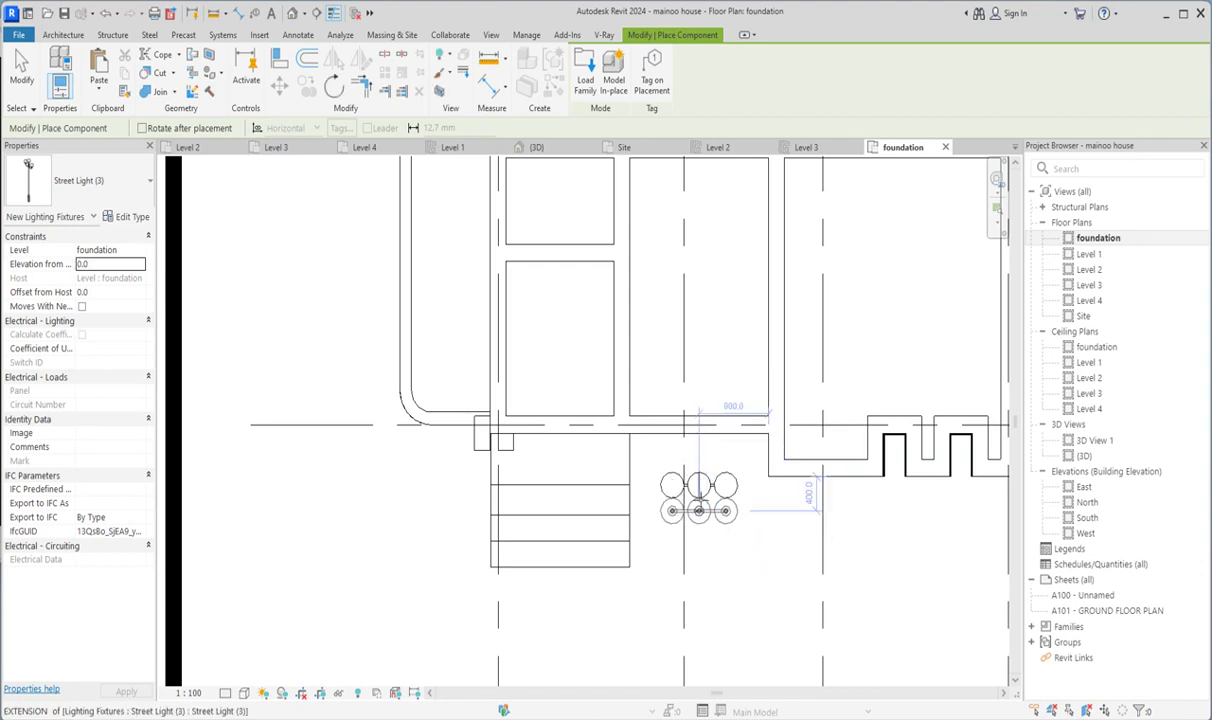
pyautogui.click(699, 485)
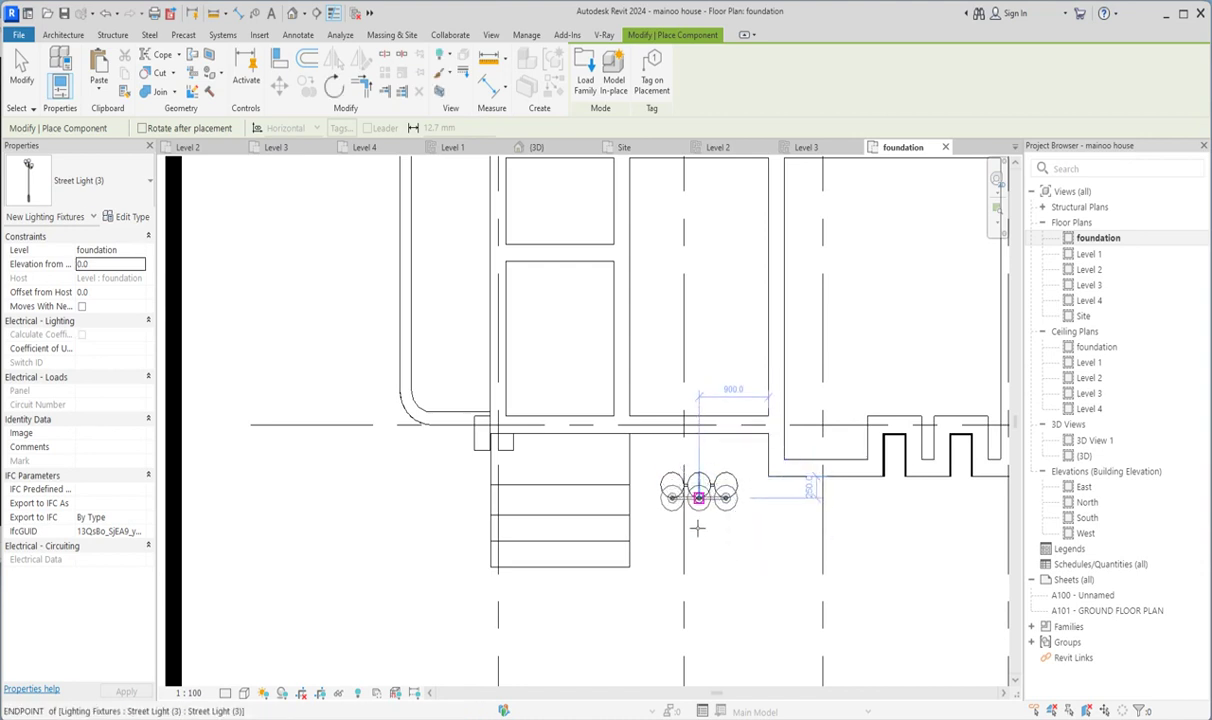
pyautogui.press('Escape')
# Make a 90° rotated copy of the street light to form a cross, then open 3D View 1.
pyautogui.click(703, 502)
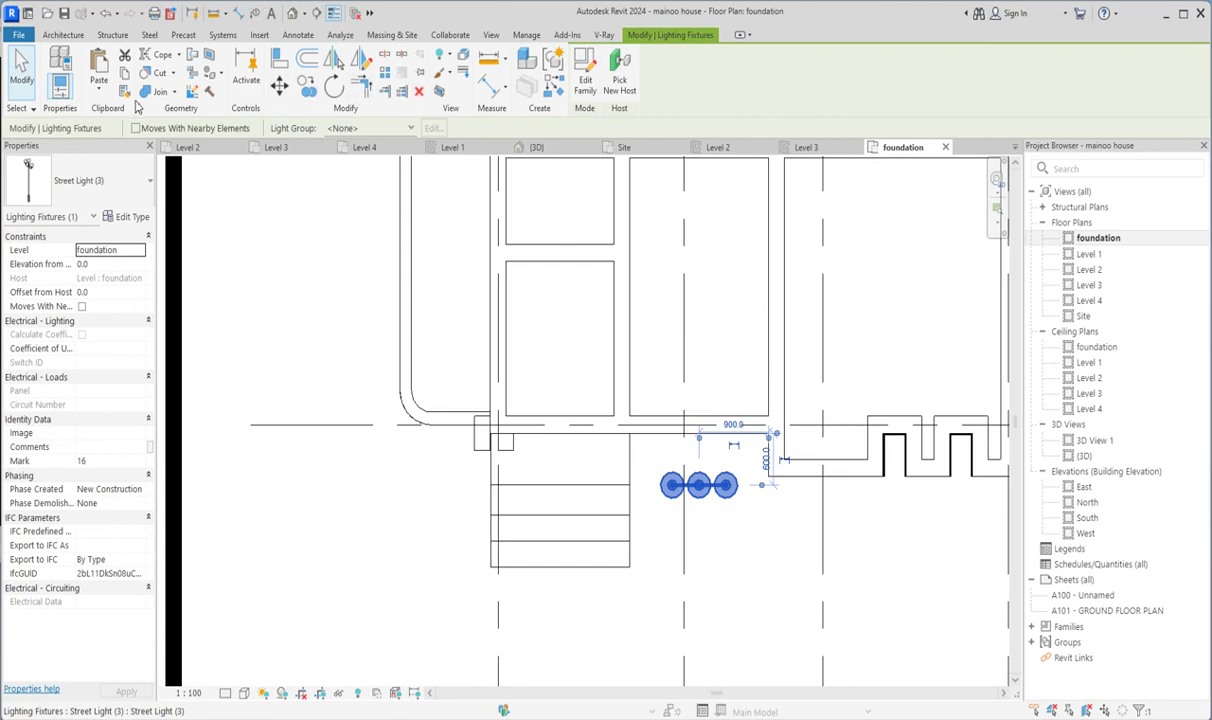
pyautogui.click(333, 90)
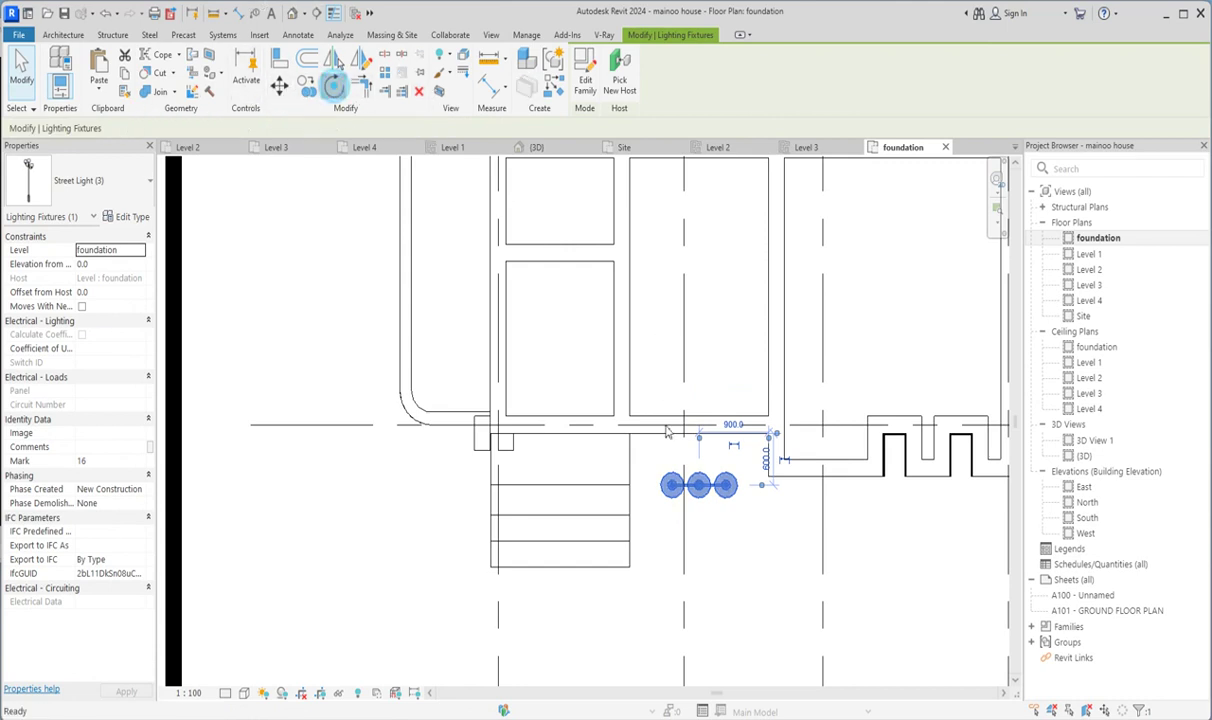
pyautogui.click(703, 584)
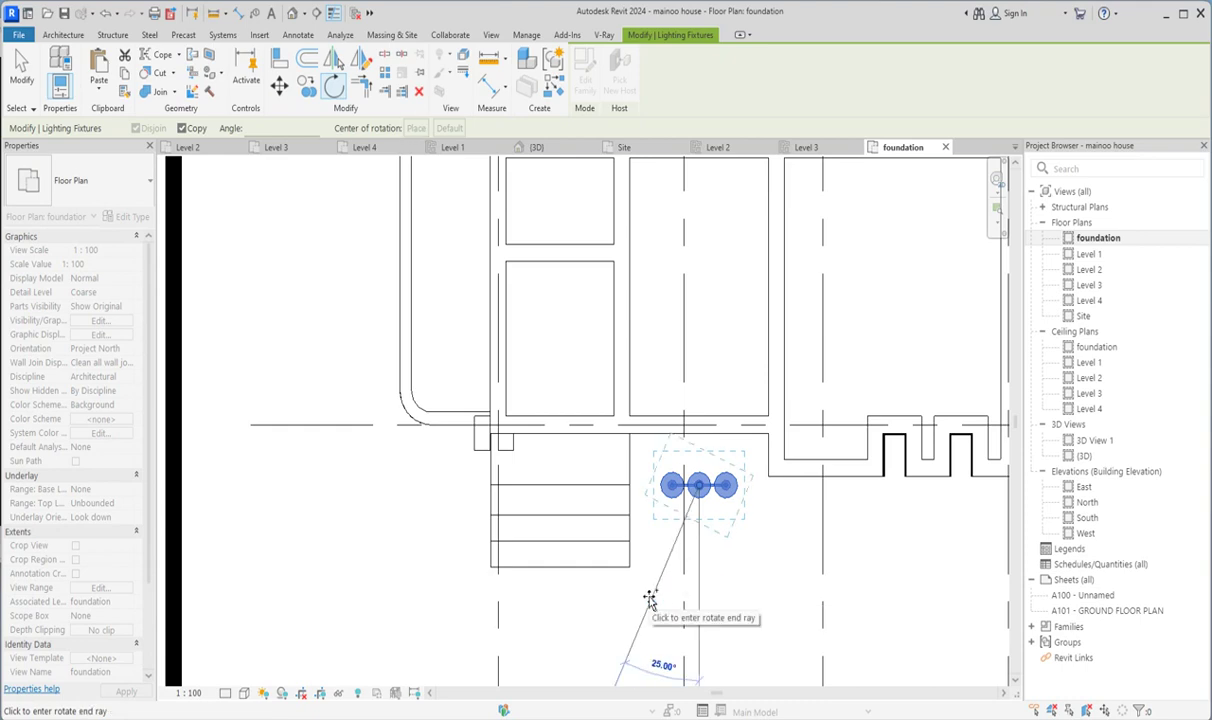
pyautogui.write('90')
pyautogui.press('Return')
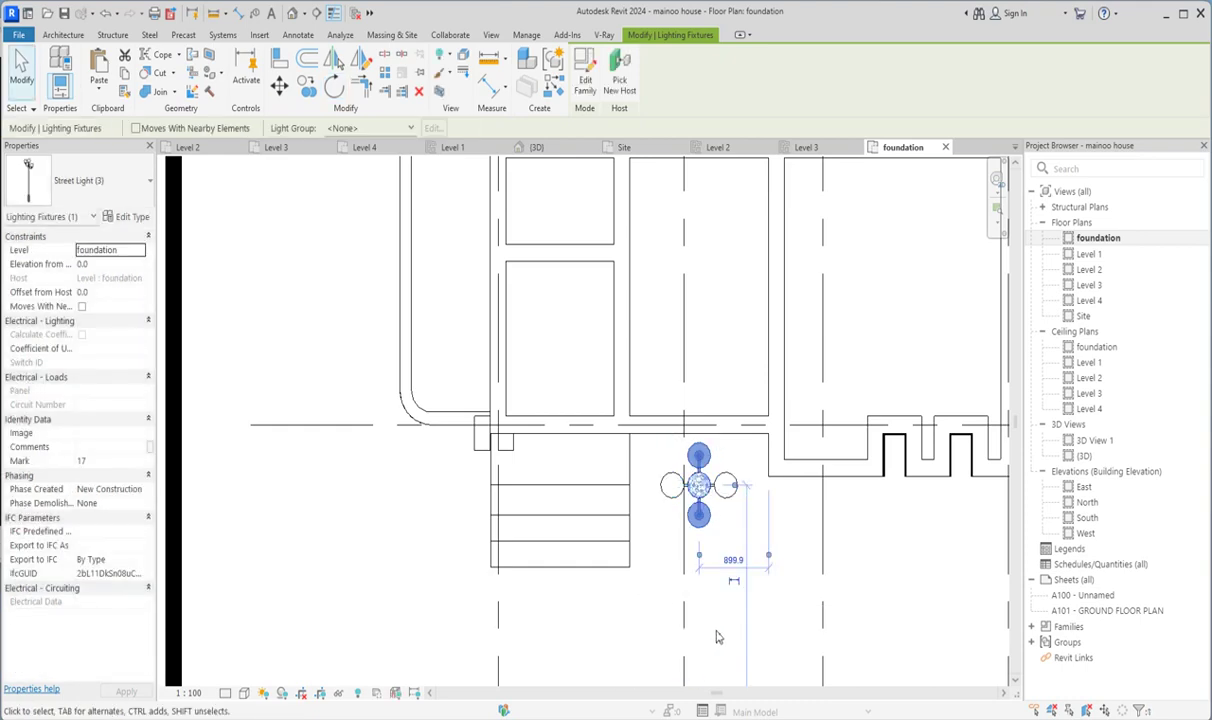
pyautogui.click(709, 628)
pyautogui.doubleClick(1094, 440)
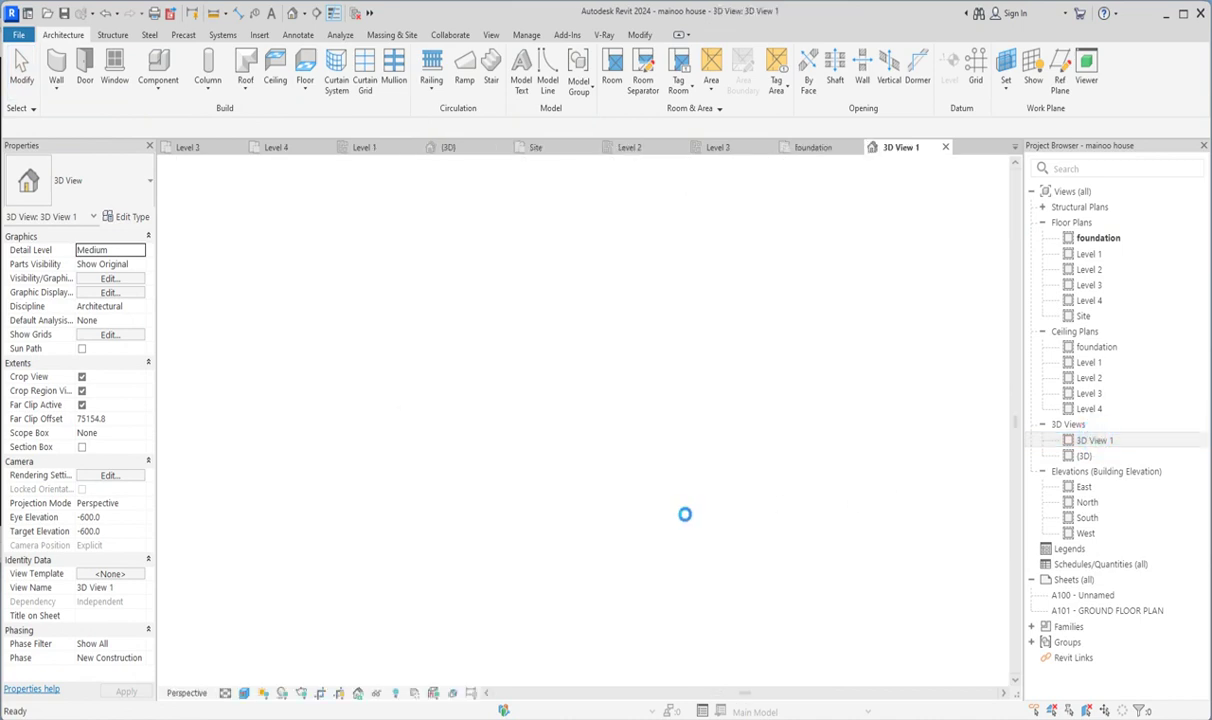
# Hide the tall wall blocking the house in 3D View 1 with Hide in View > Elements.
pyautogui.scroll(3, 613, 548)
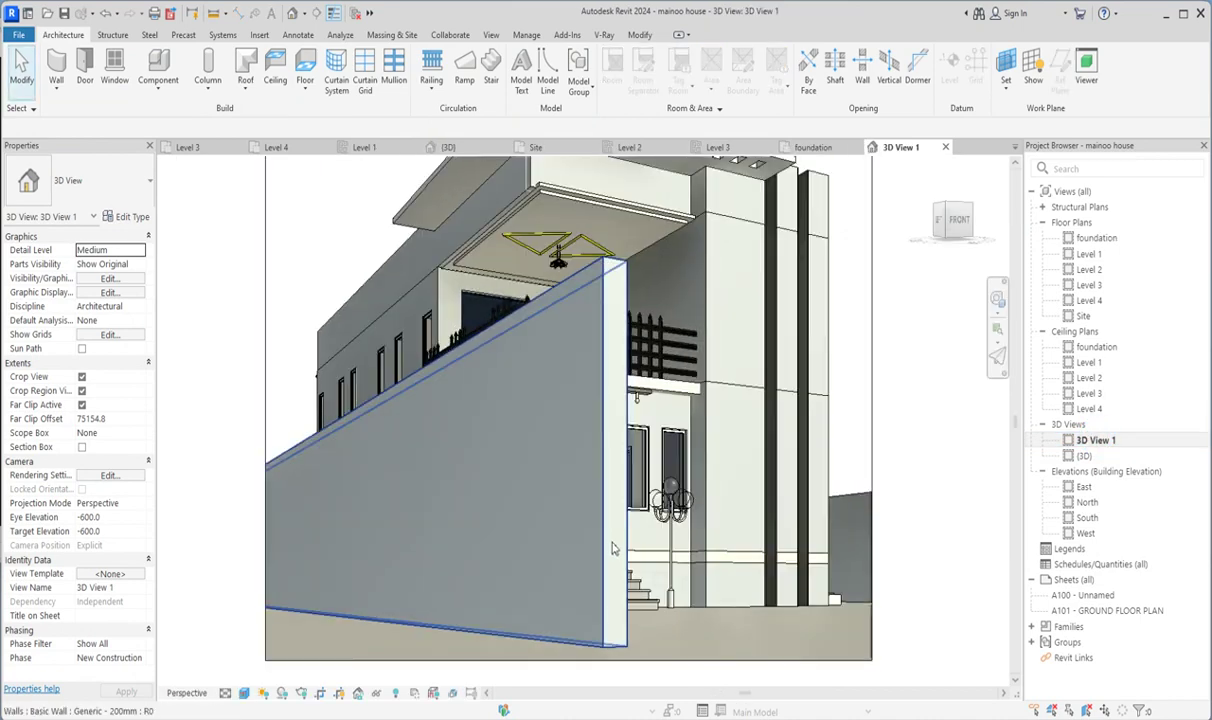
pyautogui.scroll(-3, 558, 508)
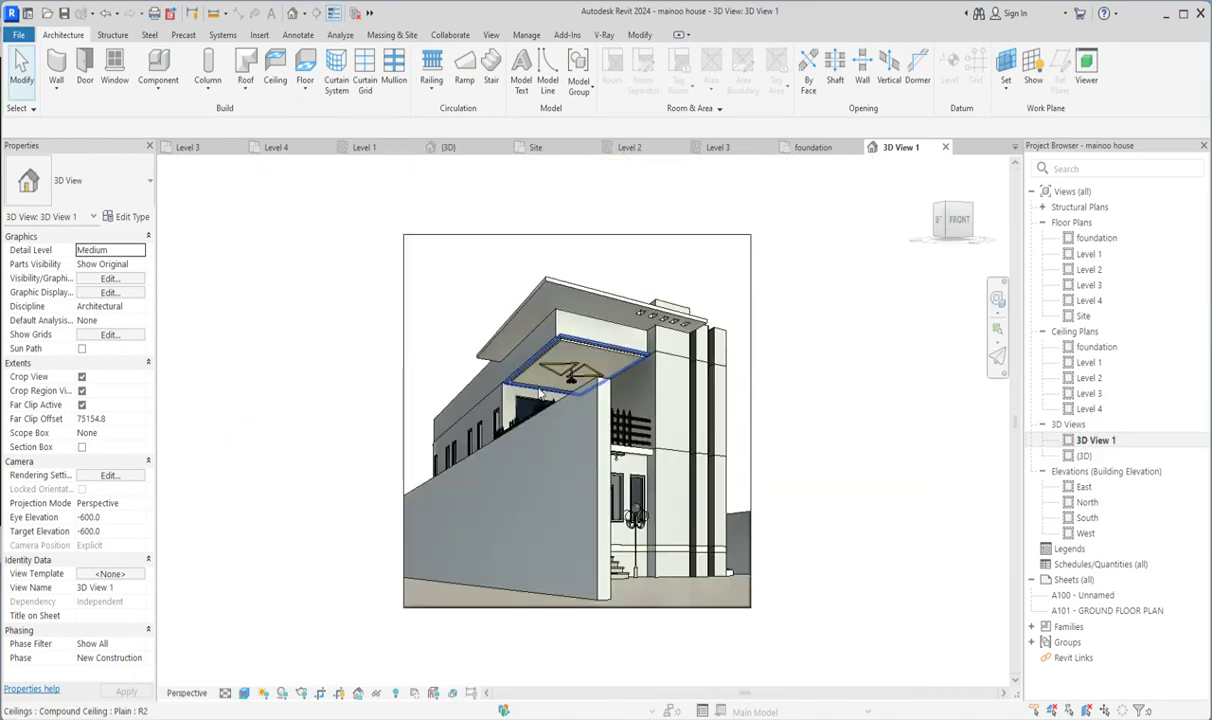
pyautogui.click(598, 421)
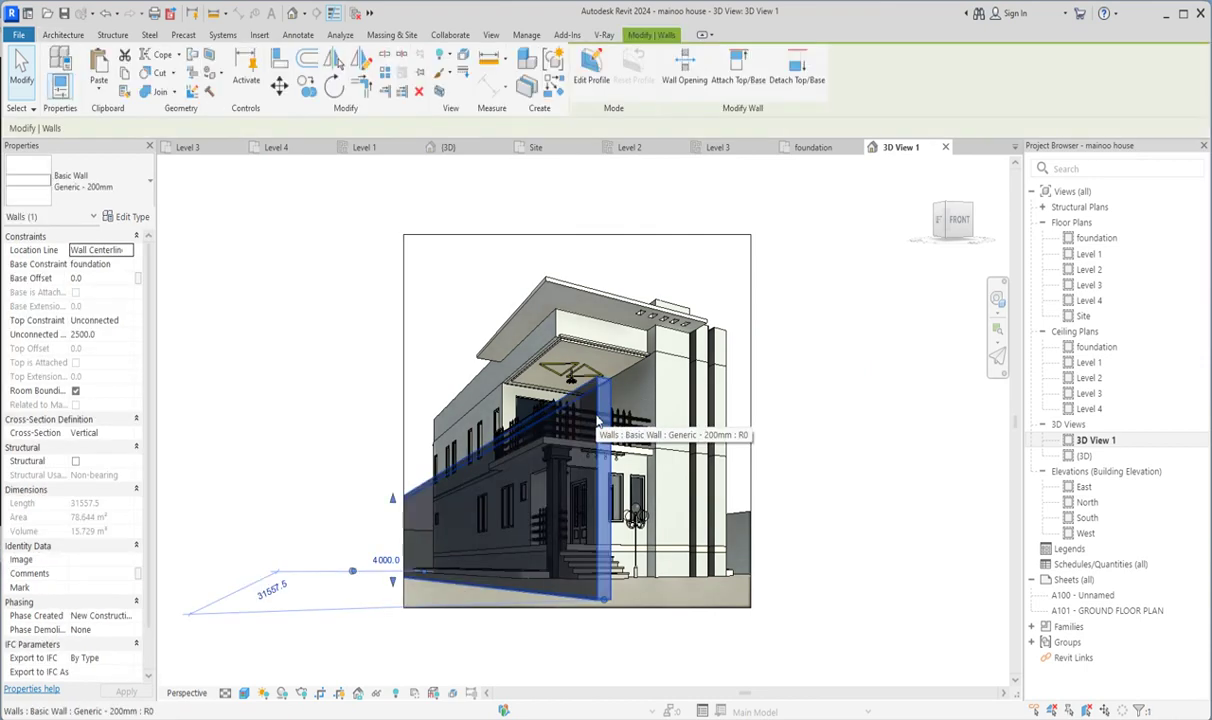
pyautogui.rightClick(598, 421)
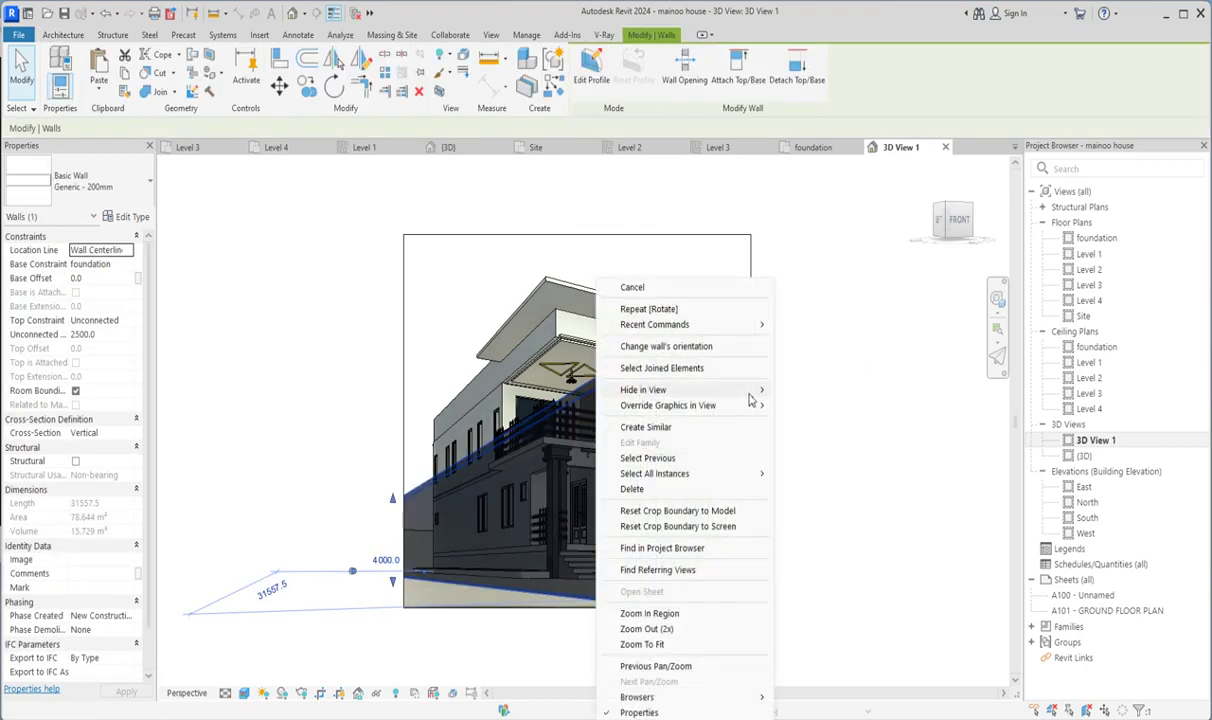
pyautogui.click(816, 392)
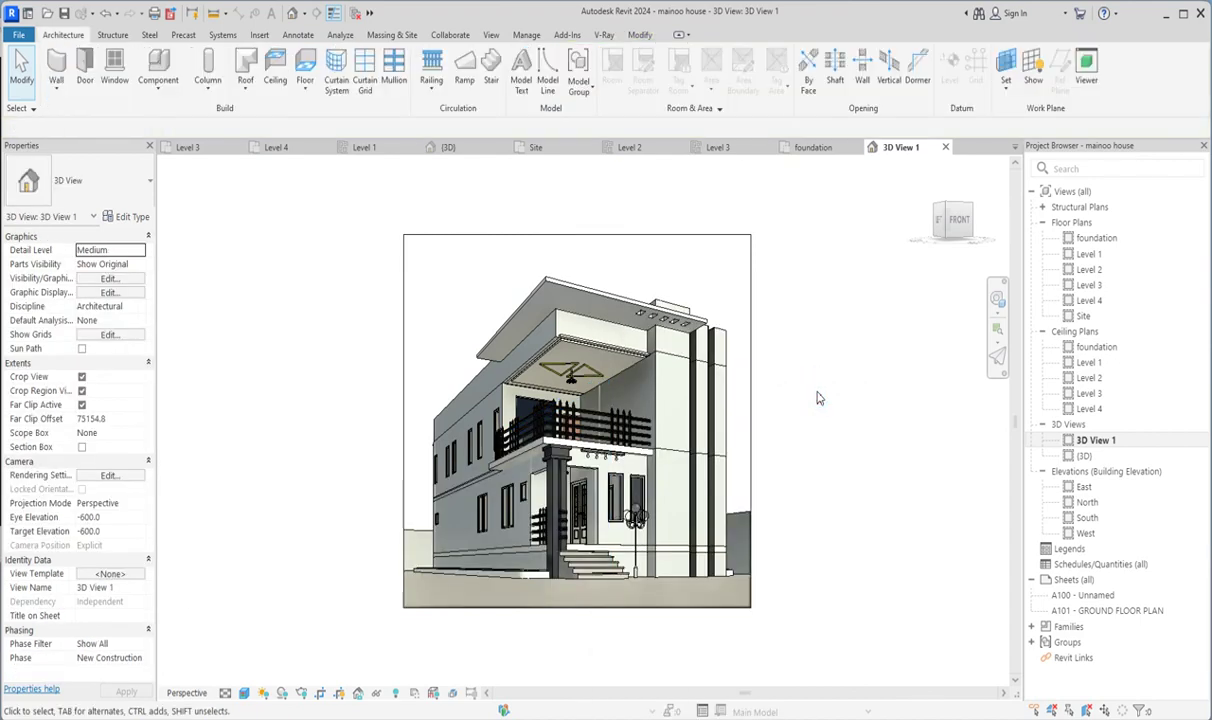
# Zoom in to check the street lights, then return to the foundation floor plan.
pyautogui.scroll(3, 503, 536)
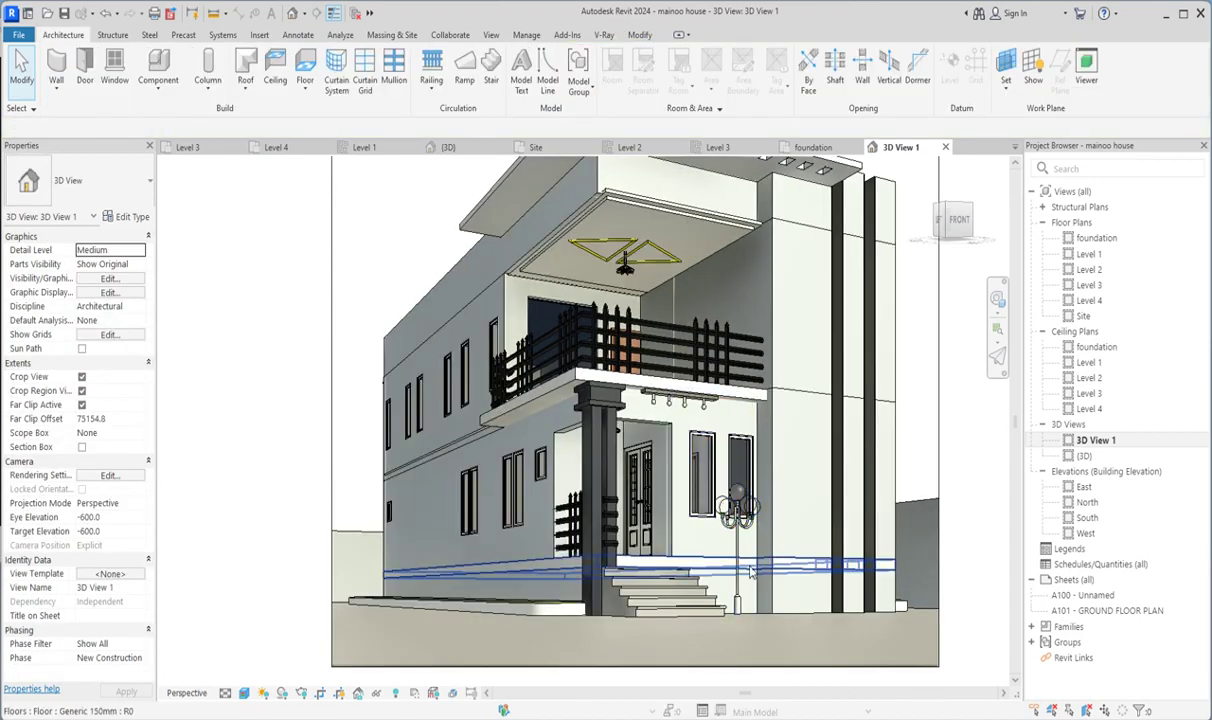
pyautogui.scroll(3, 700, 590)
pyautogui.scroll(-3, 709, 593)
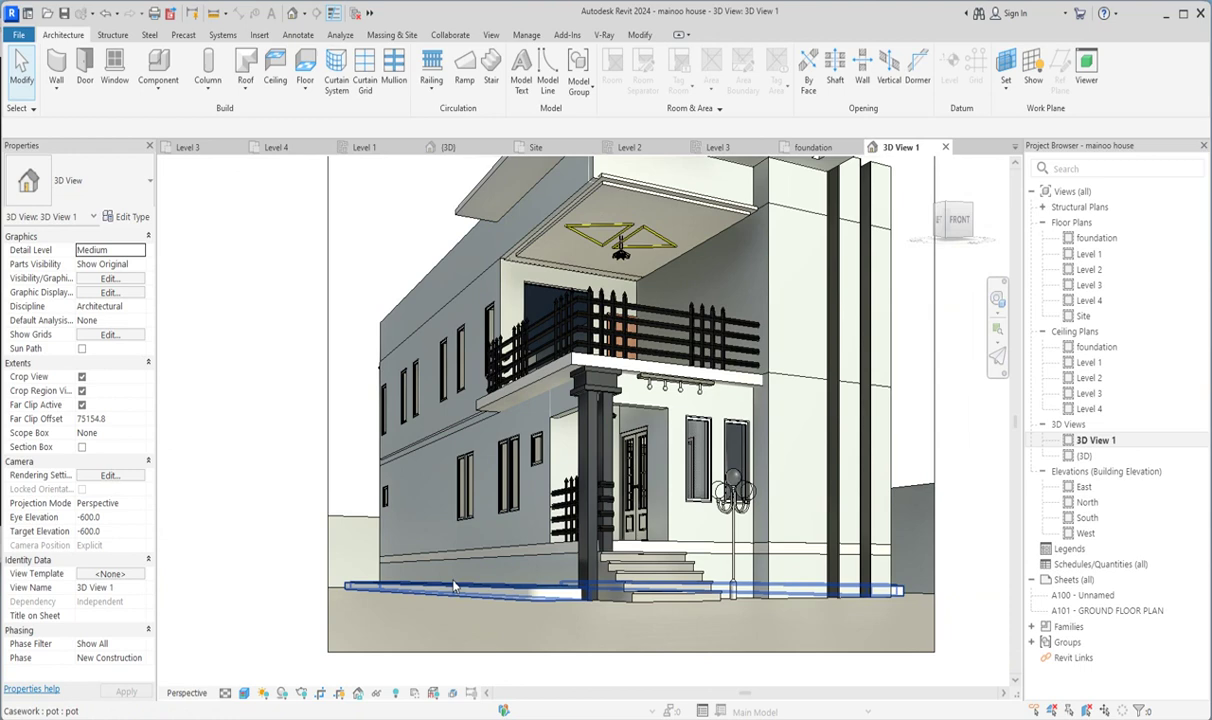
pyautogui.doubleClick(1096, 238)
# Pick Blue Berry Elder - 4.5 Meters under M_RPC Tree - Deciduous as the component type.
pyautogui.scroll(-3, 380, 605)
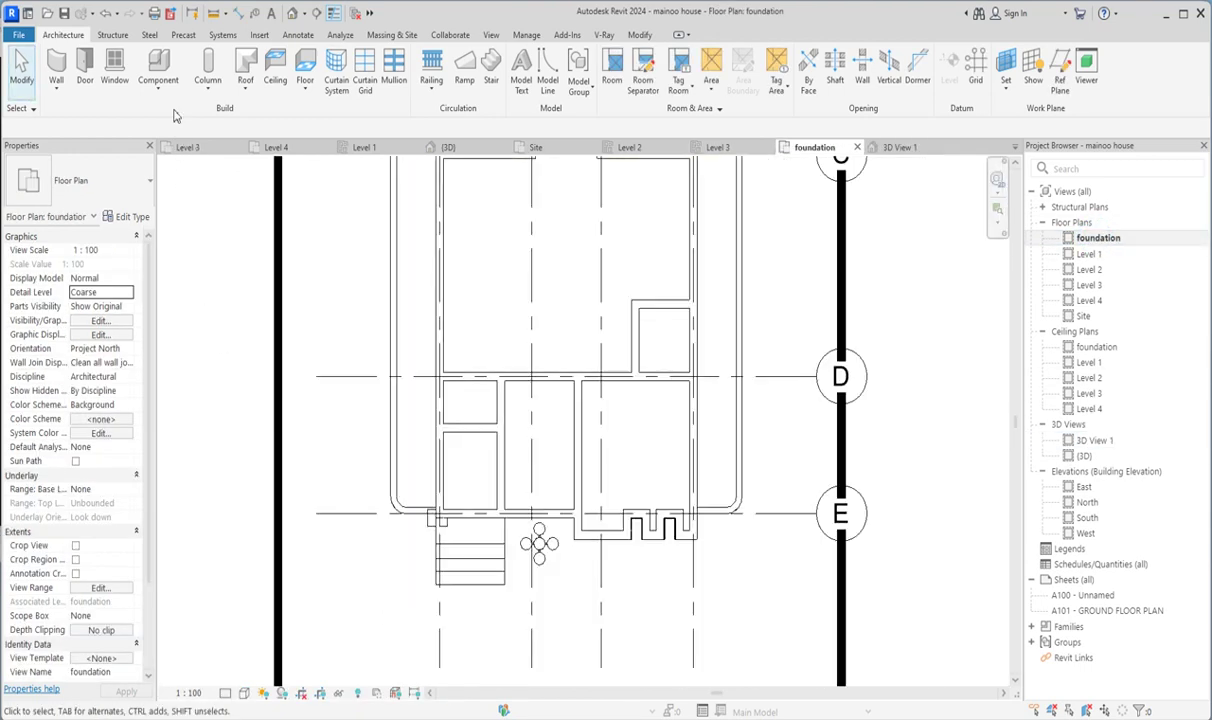
pyautogui.click(161, 68)
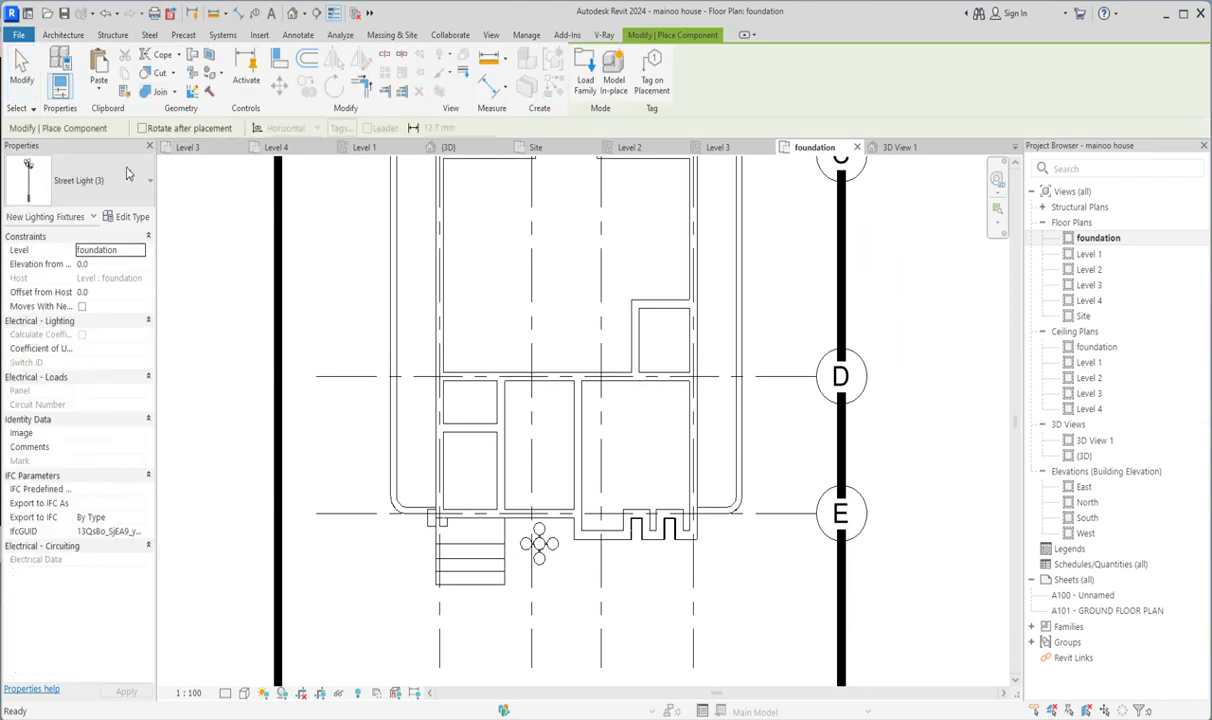
pyautogui.click(116, 180)
pyautogui.scroll(4, 116, 428)
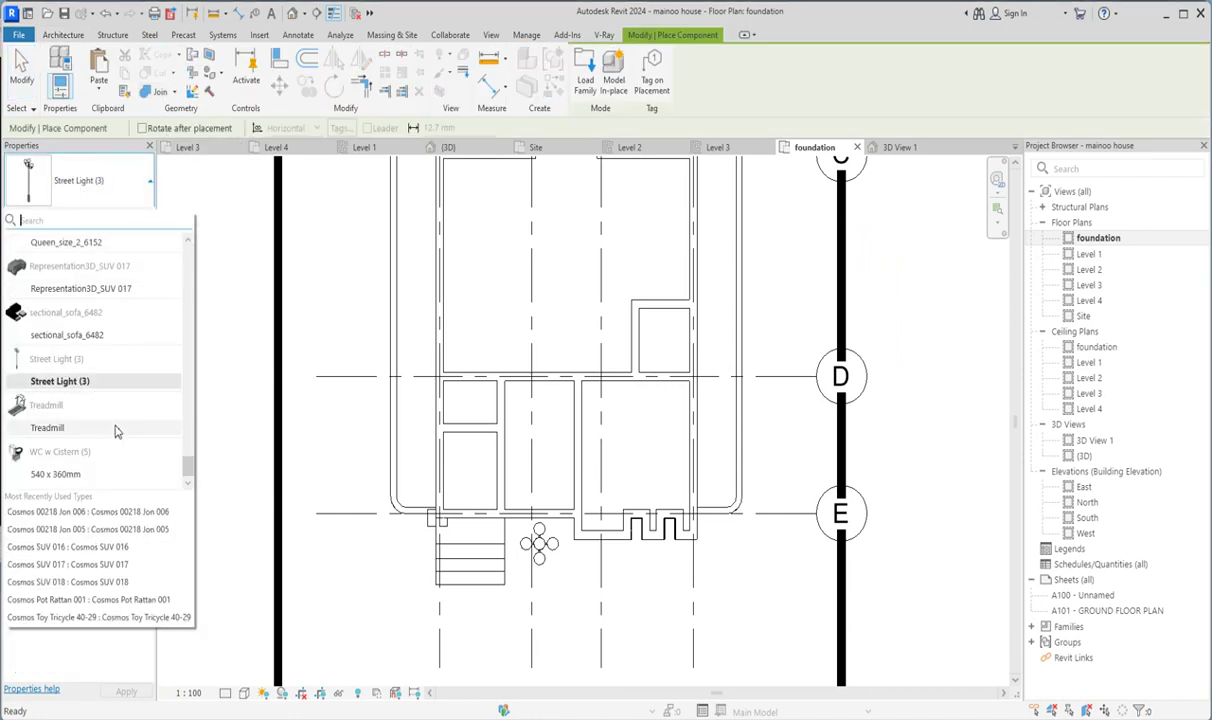
pyautogui.scroll(3, 112, 400)
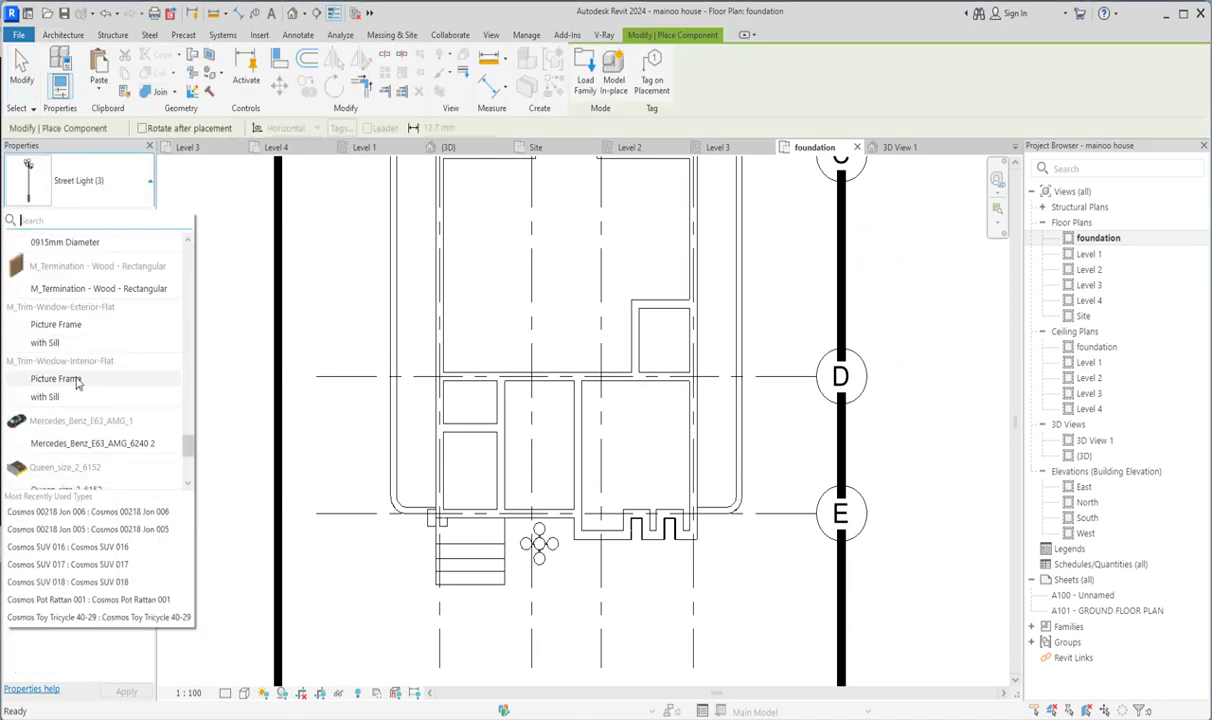
pyautogui.scroll(6, 86, 378)
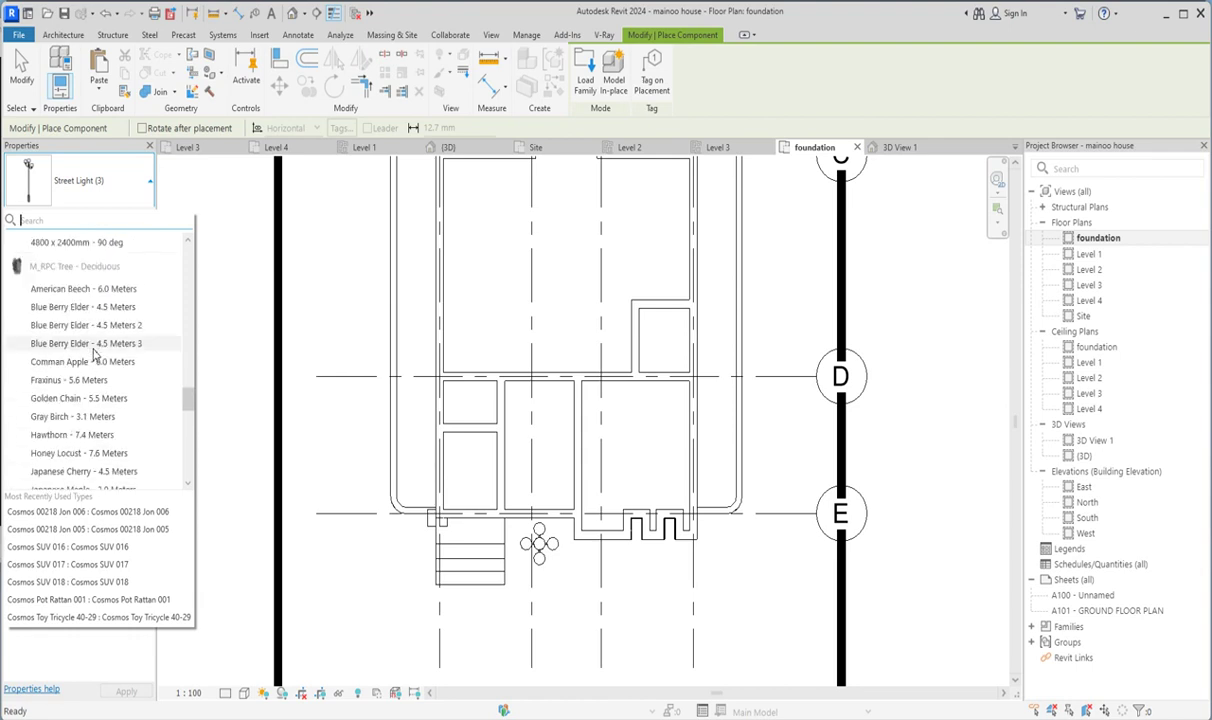
pyautogui.scroll(3, 94, 328)
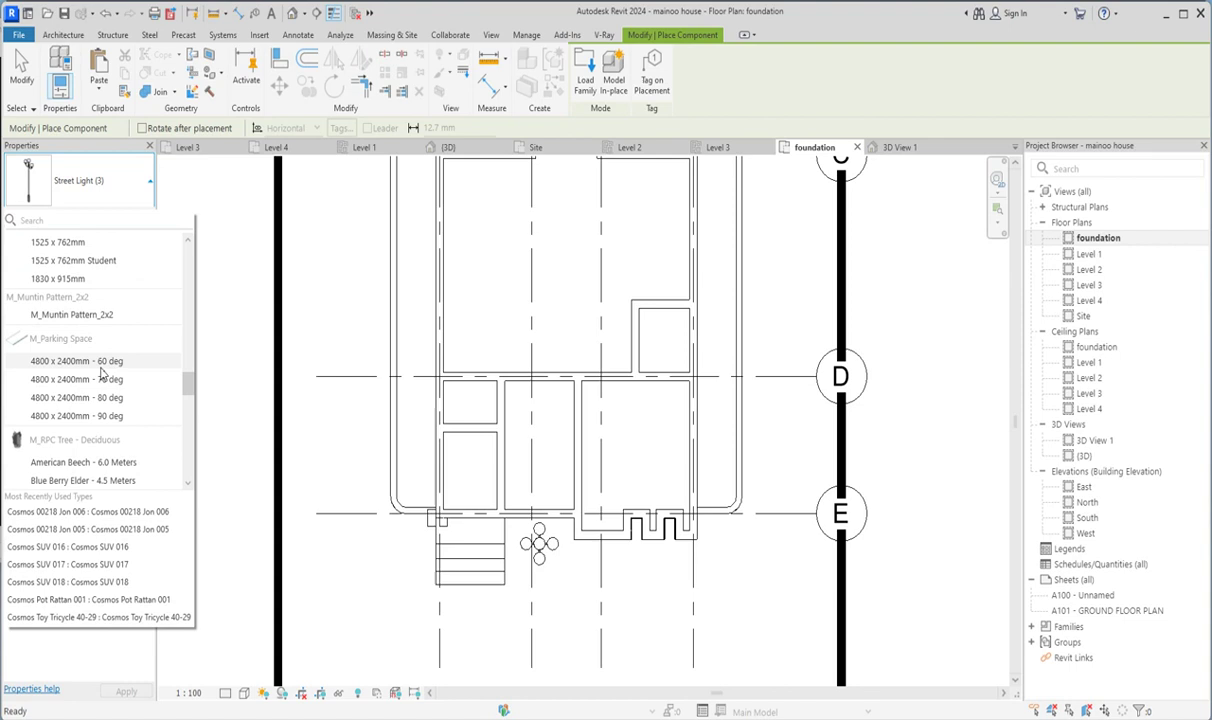
pyautogui.scroll(-5, 98, 390)
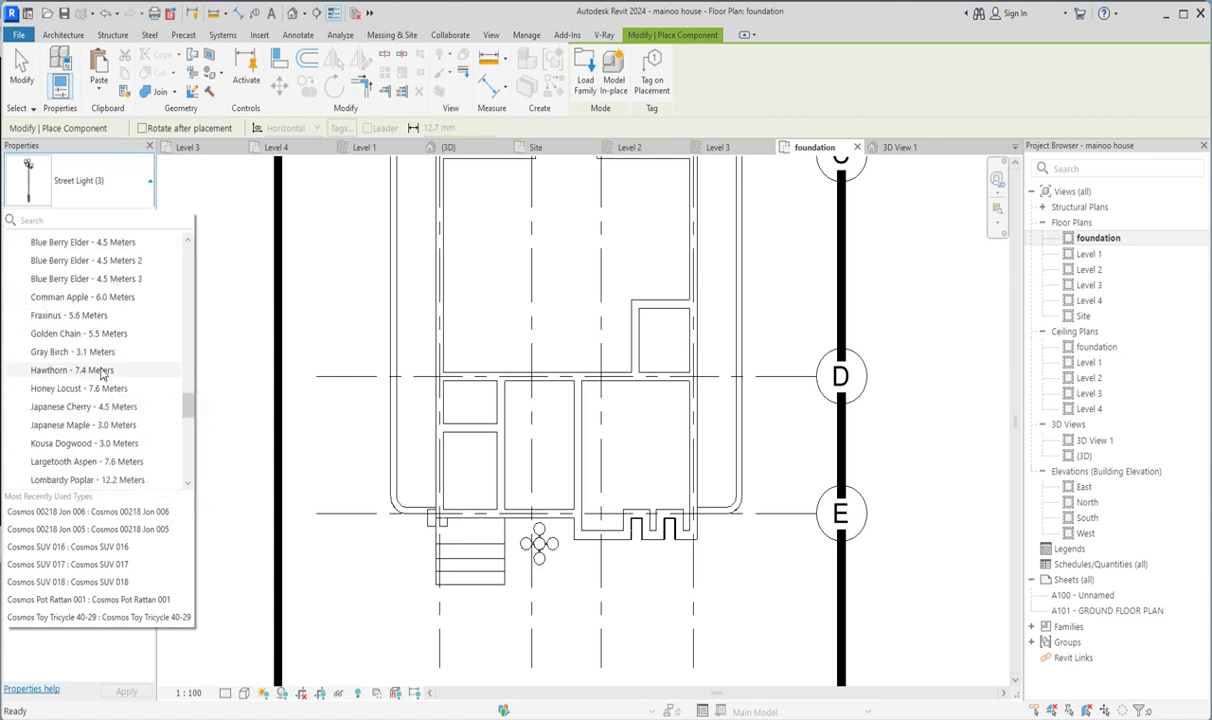
pyautogui.scroll(1, 88, 432)
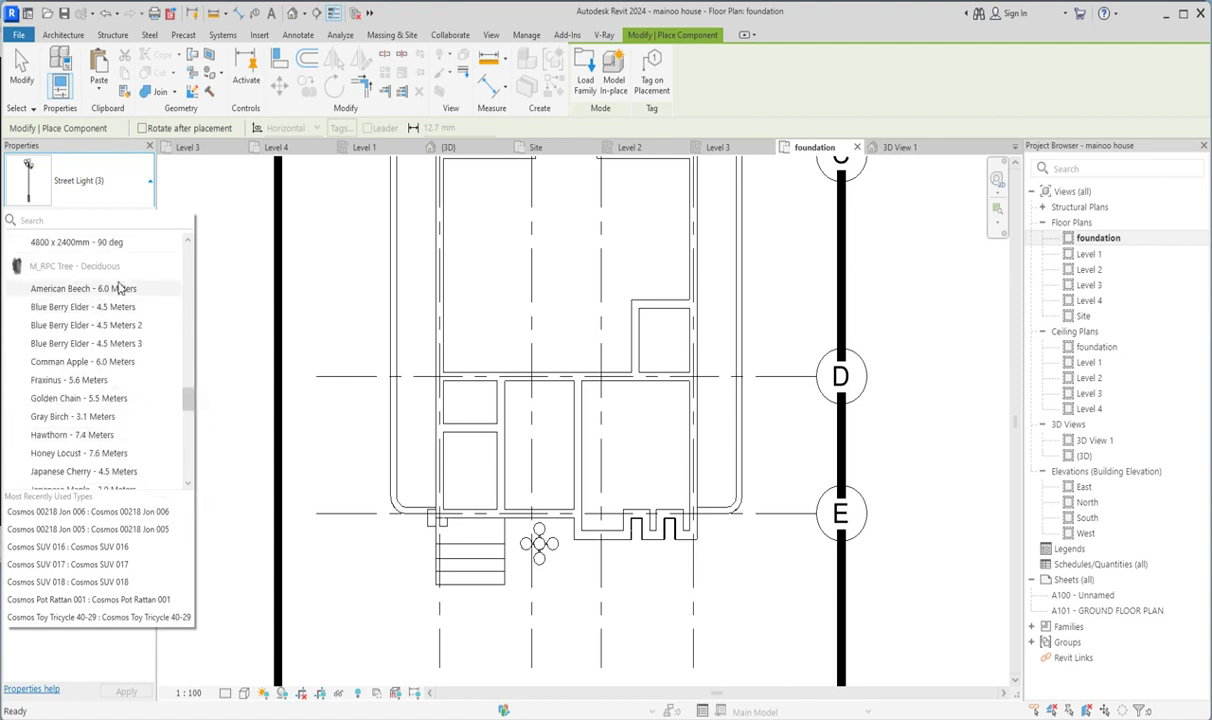
pyautogui.click(75, 311)
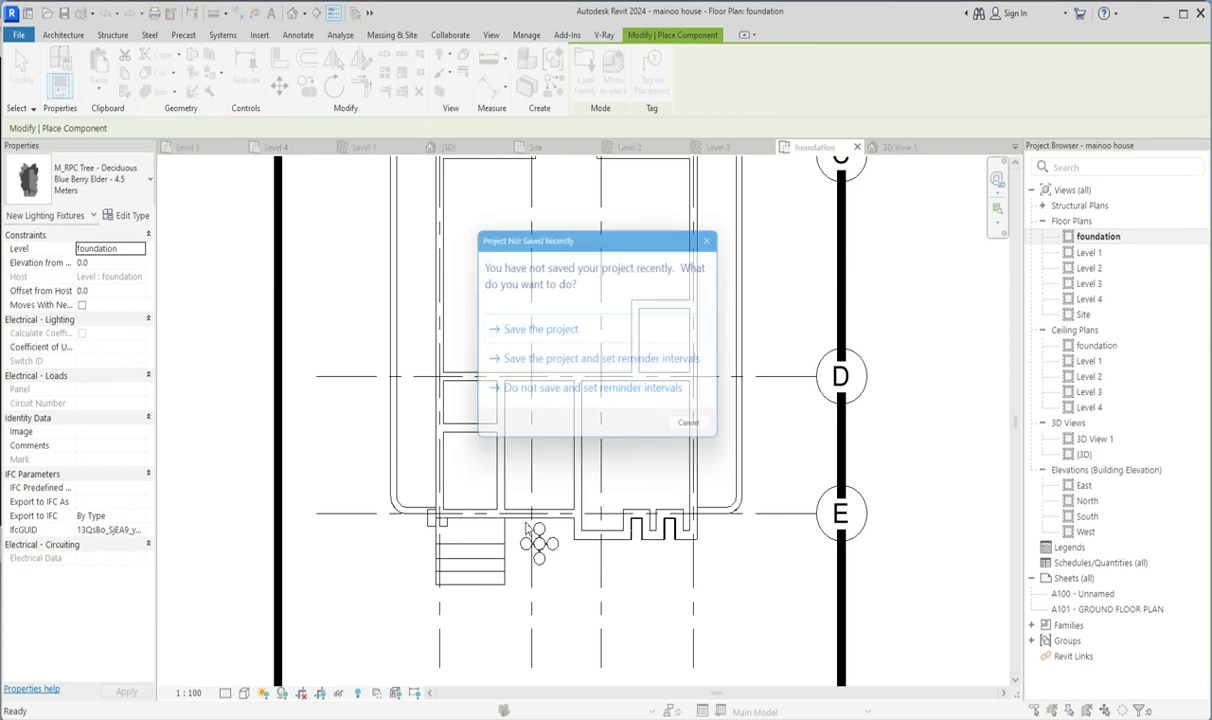
# Place three Blue Berry Elder trees in a column along the house's left side.
pyautogui.click(540, 330)
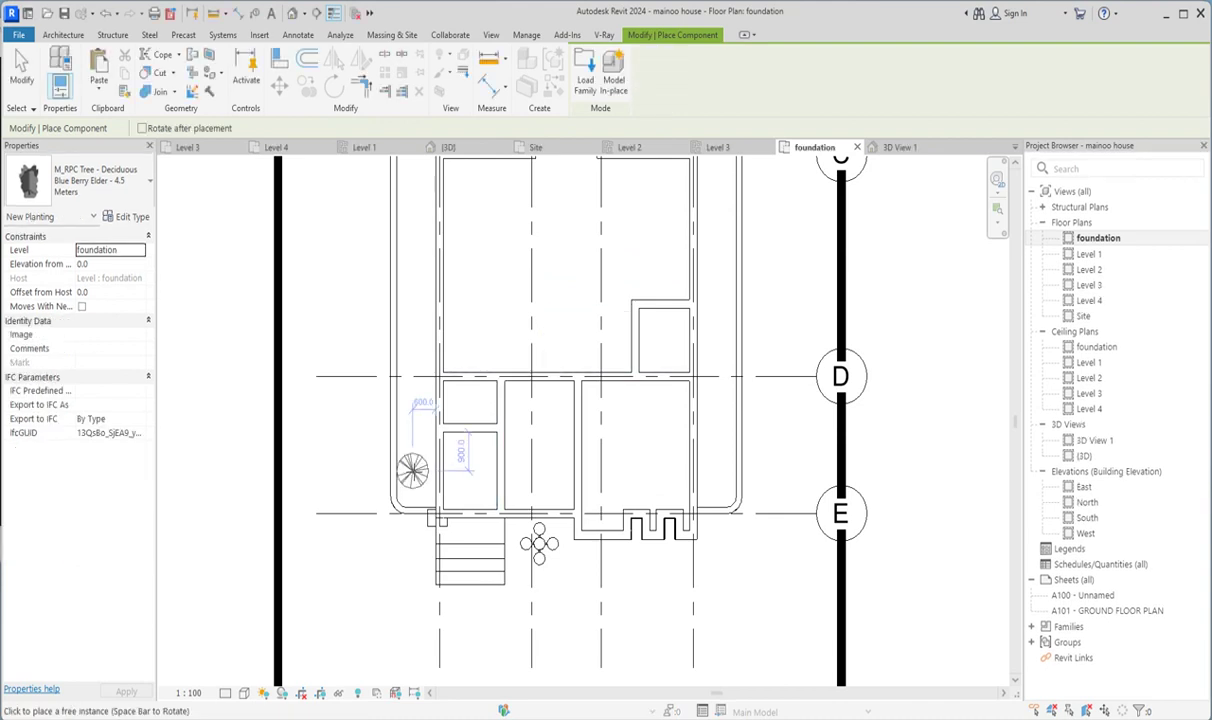
pyautogui.scroll(1, 413, 470)
pyautogui.click(419, 437)
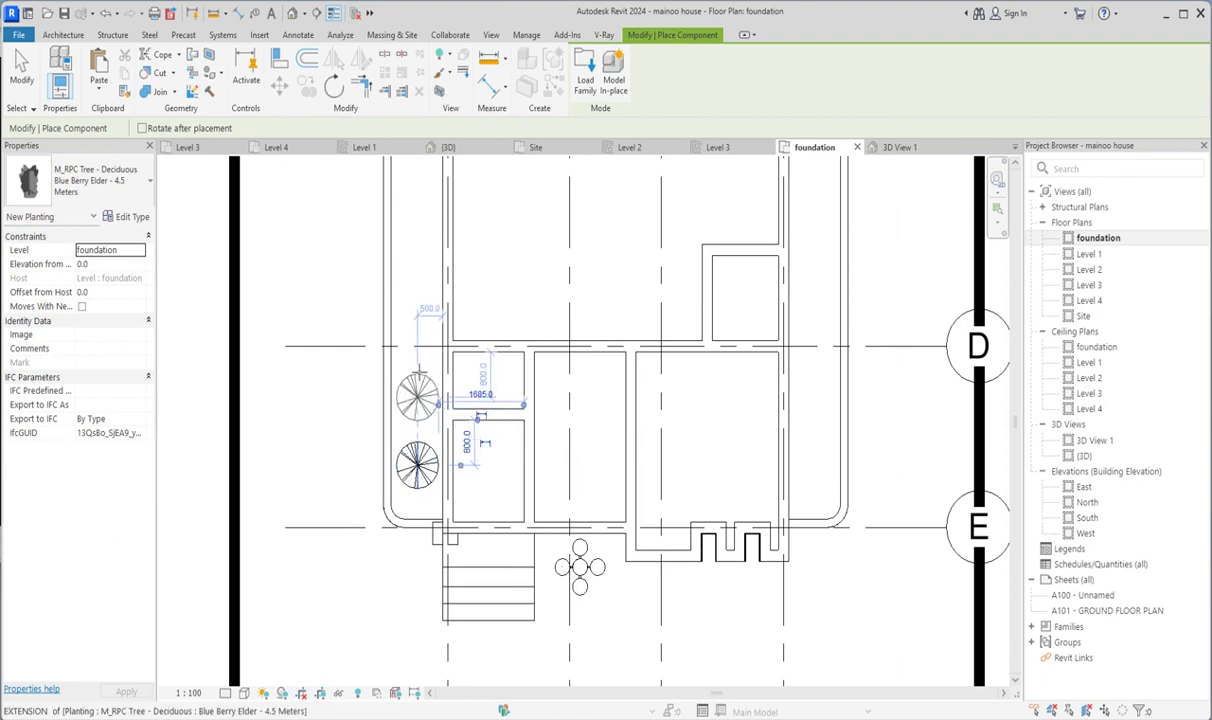
pyautogui.scroll(1, 422, 378)
pyautogui.click(417, 398)
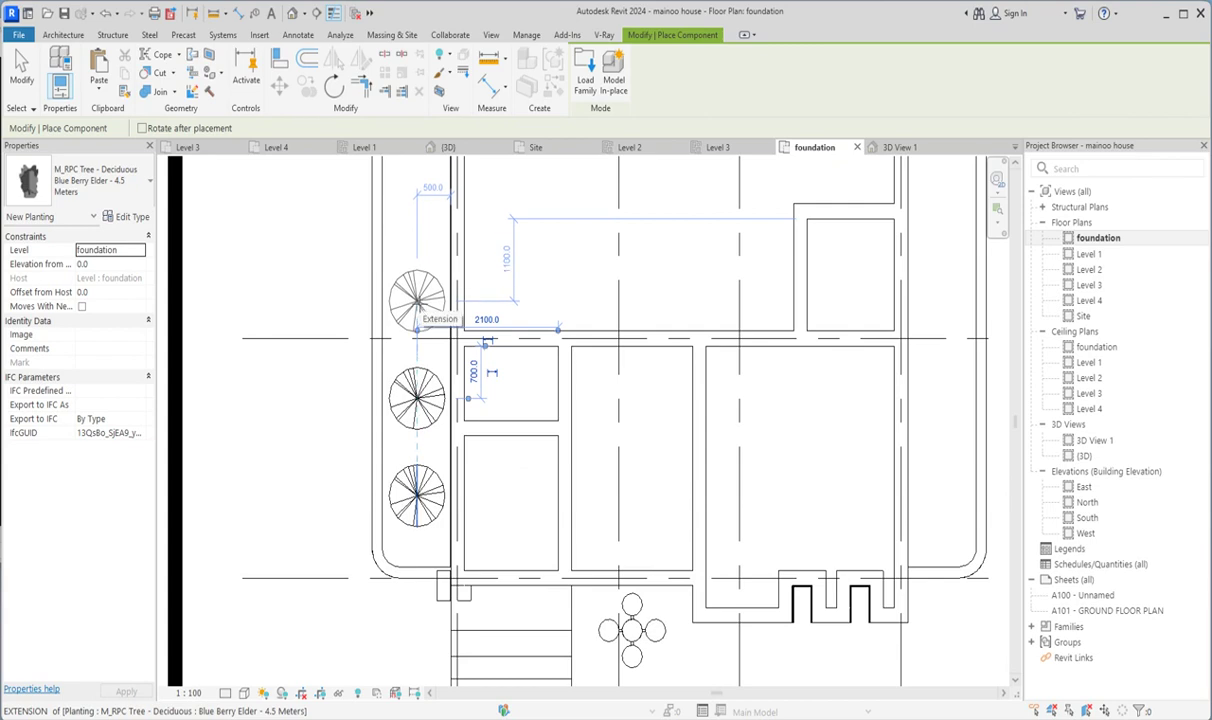
pyautogui.click(417, 298)
pyautogui.press('Escape')
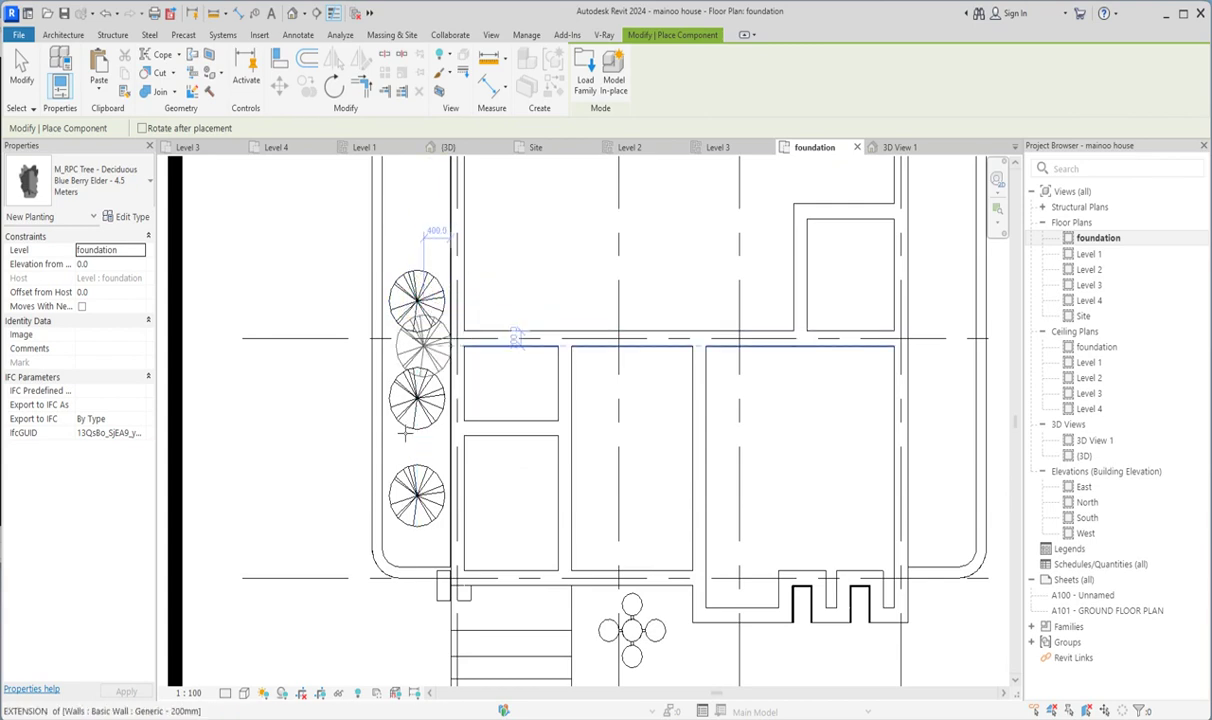
# End tree placement and open 3D View 1.
pyautogui.press('Escape')
pyautogui.scroll(-1, 393, 432)
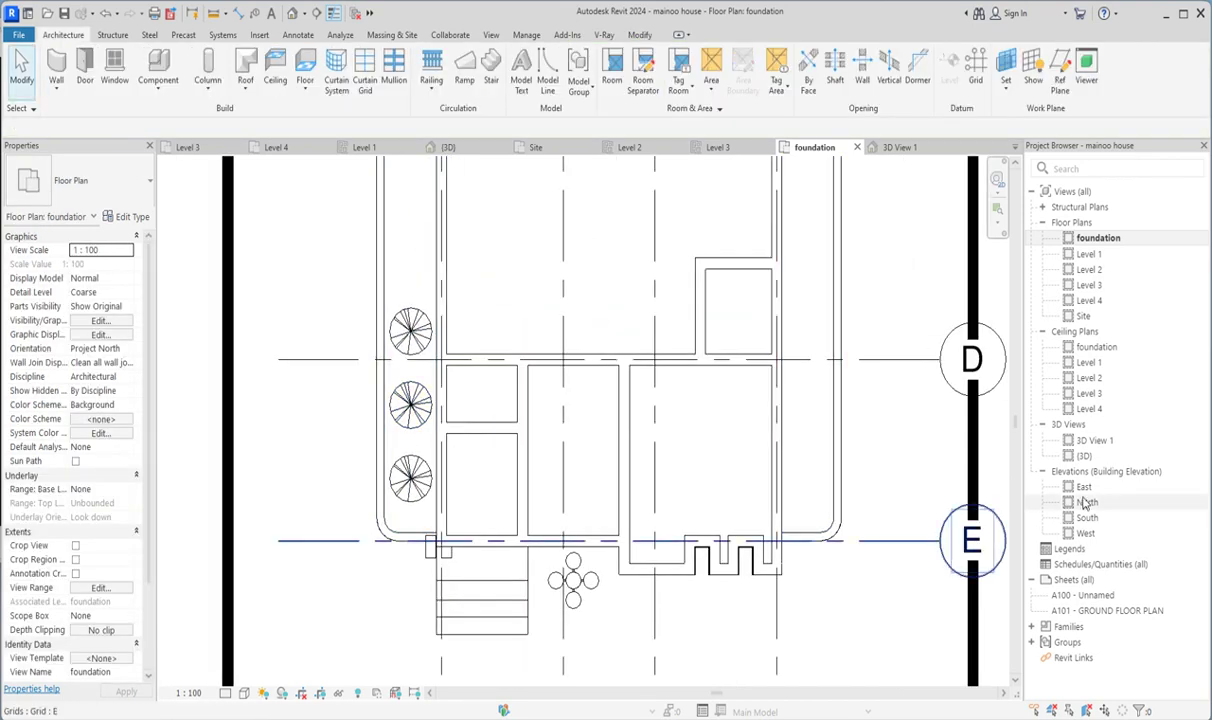
pyautogui.click(1094, 442)
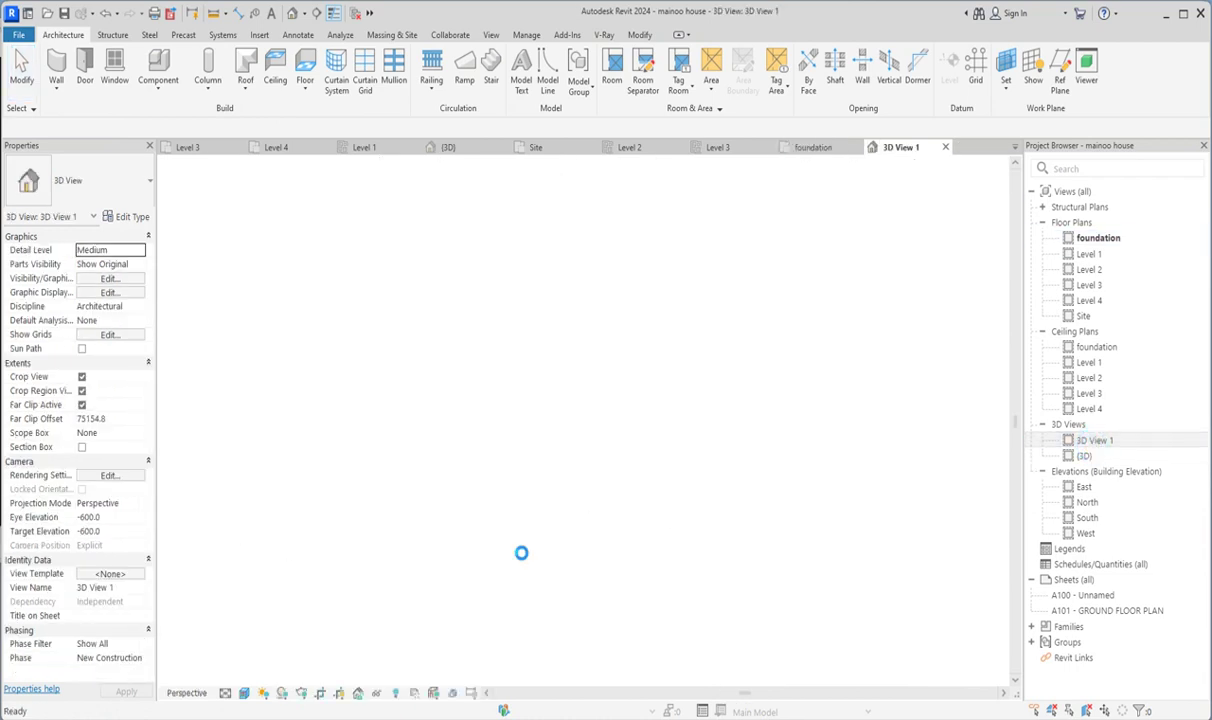
# Zoom in on the entrance and select the middle, right and left Blue Berry Elder trees.
pyautogui.scroll(6, 517, 612)
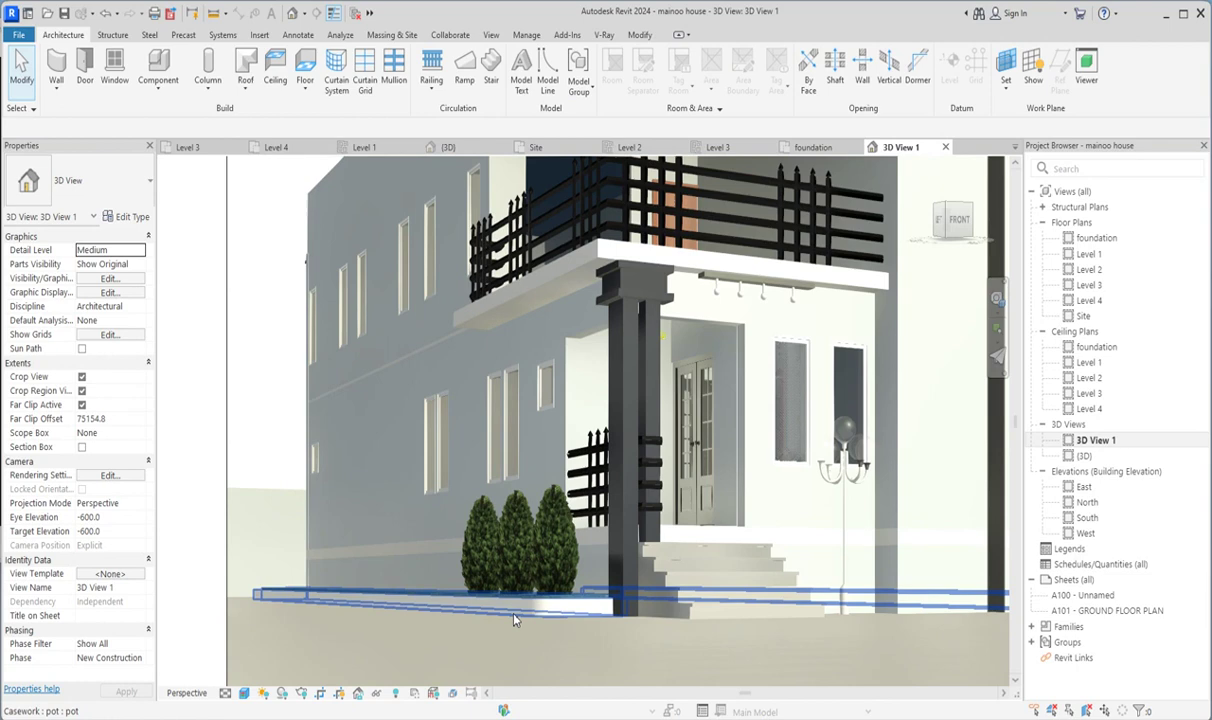
pyautogui.scroll(-8, 548, 600)
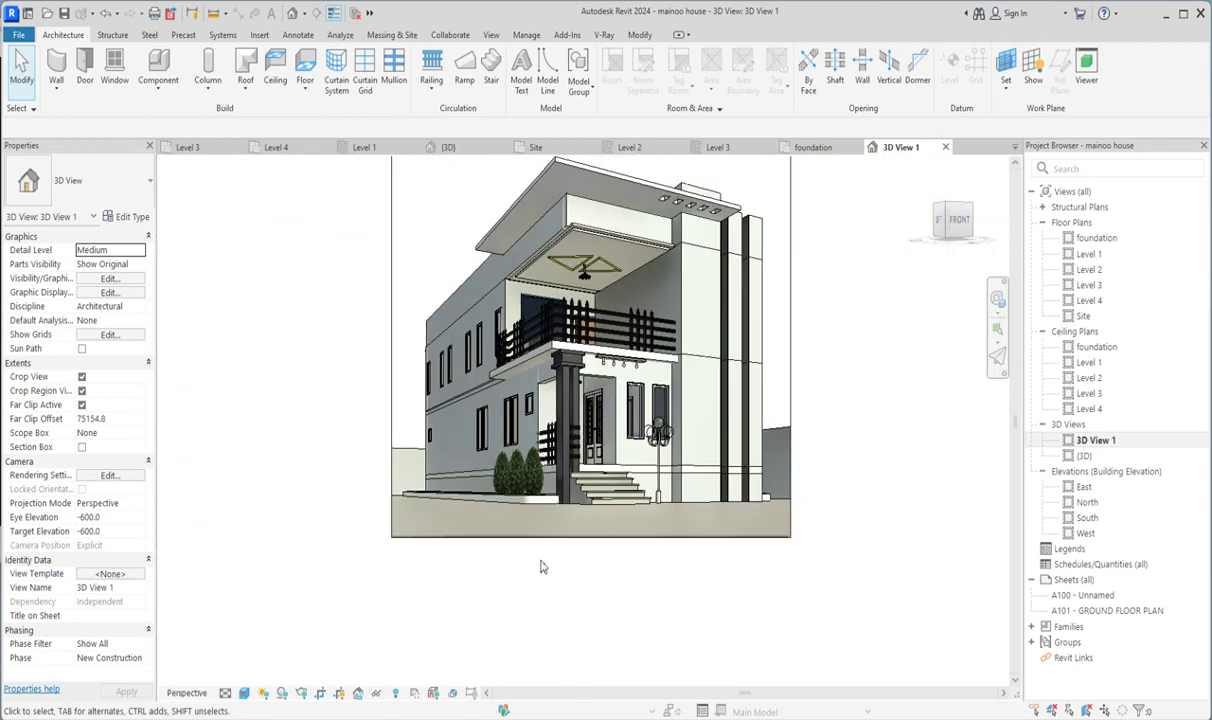
pyautogui.scroll(6, 530, 507)
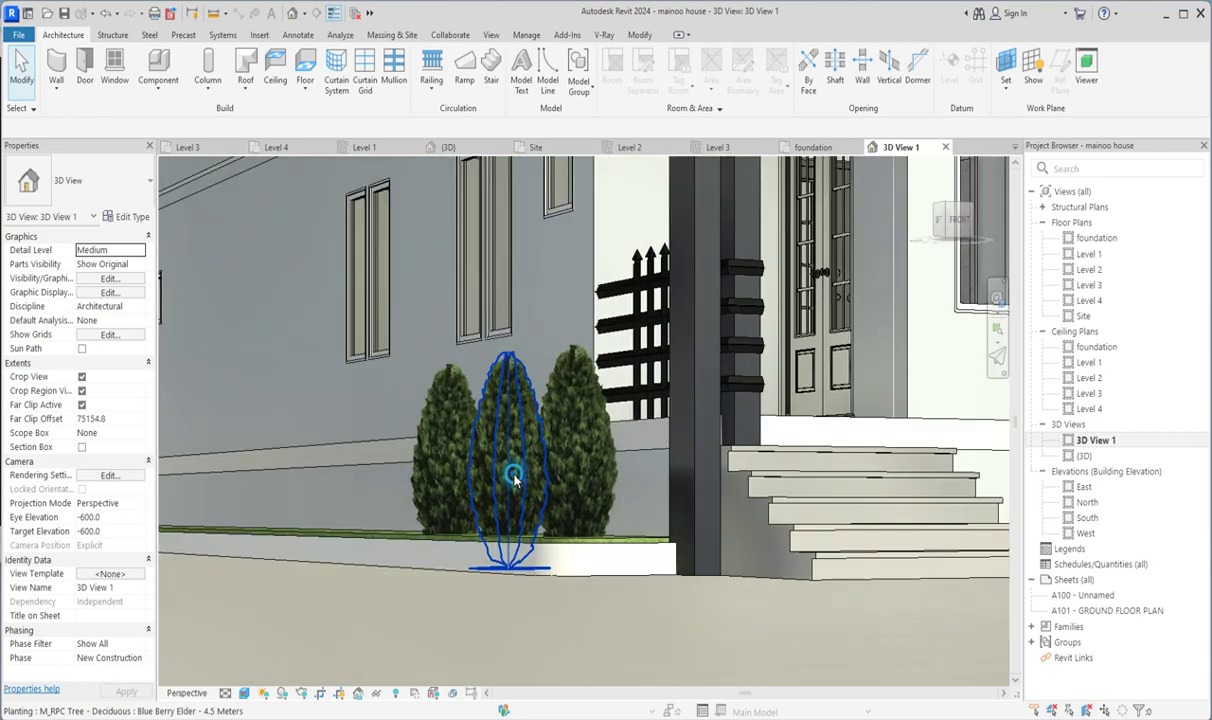
pyautogui.click(510, 465)
pyautogui.keyDown('ctrl'); pyautogui.click(575, 440); pyautogui.keyUp('ctrl')
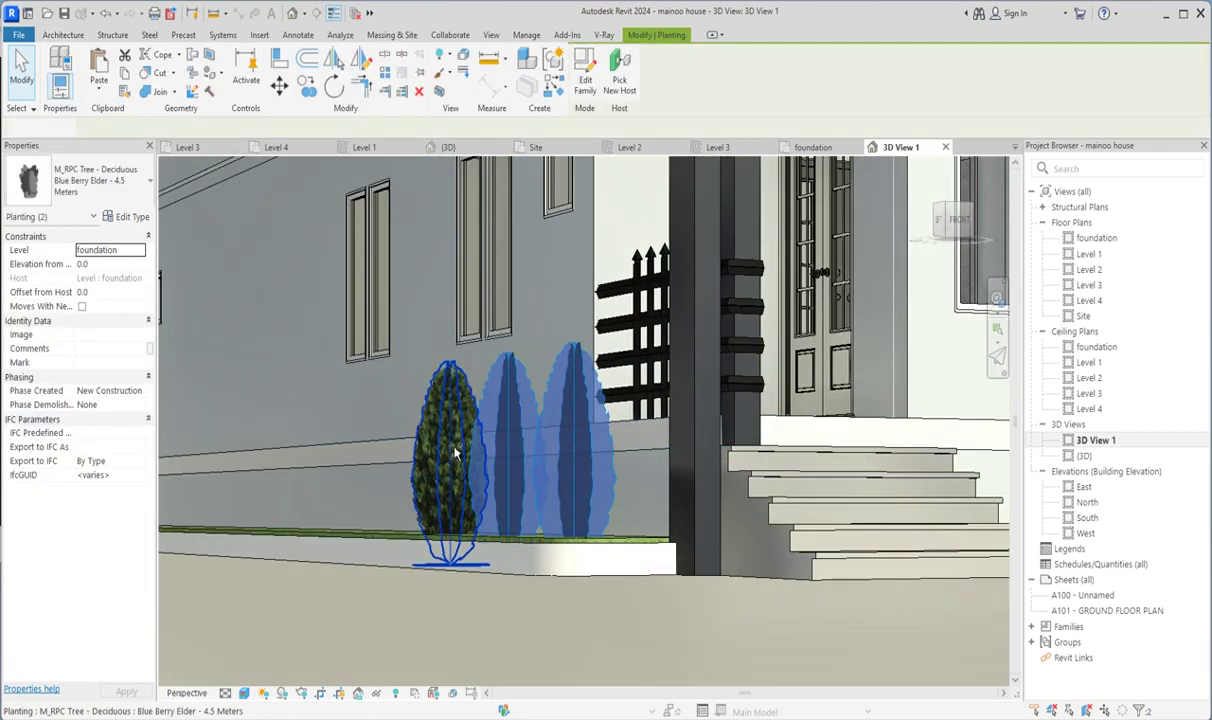
pyautogui.keyDown('ctrl'); pyautogui.click(448, 450); pyautogui.keyUp('ctrl')
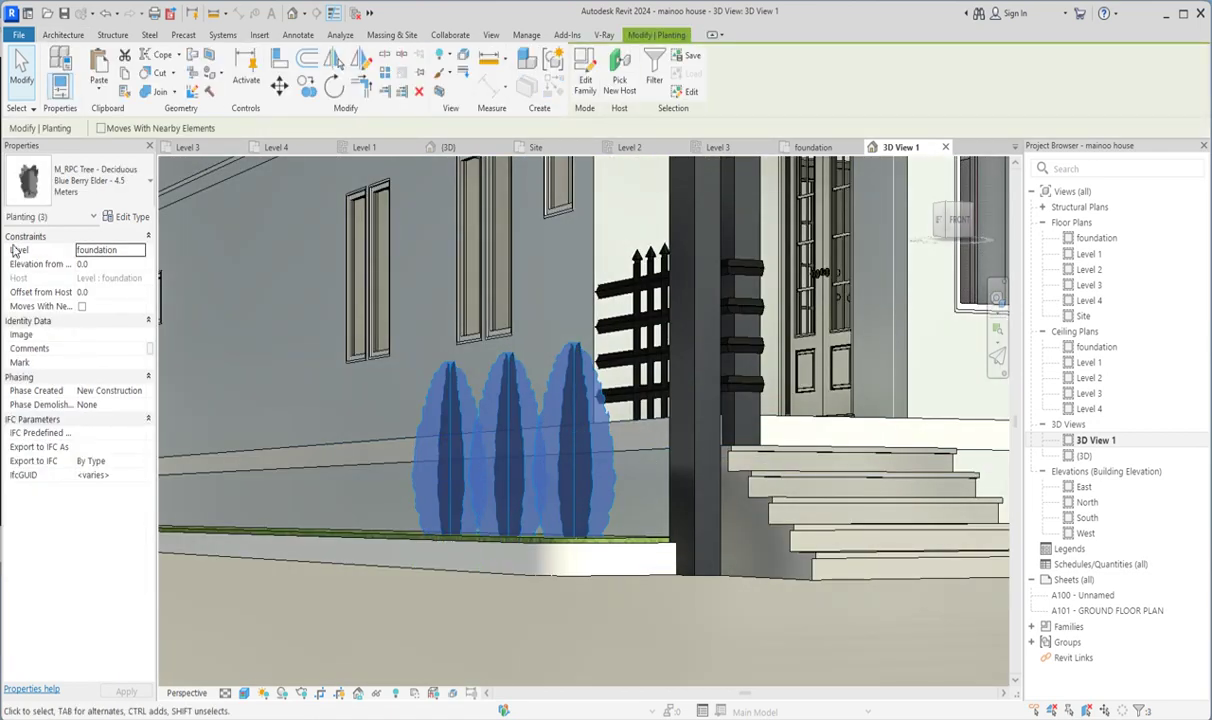
pyautogui.click(129, 216)
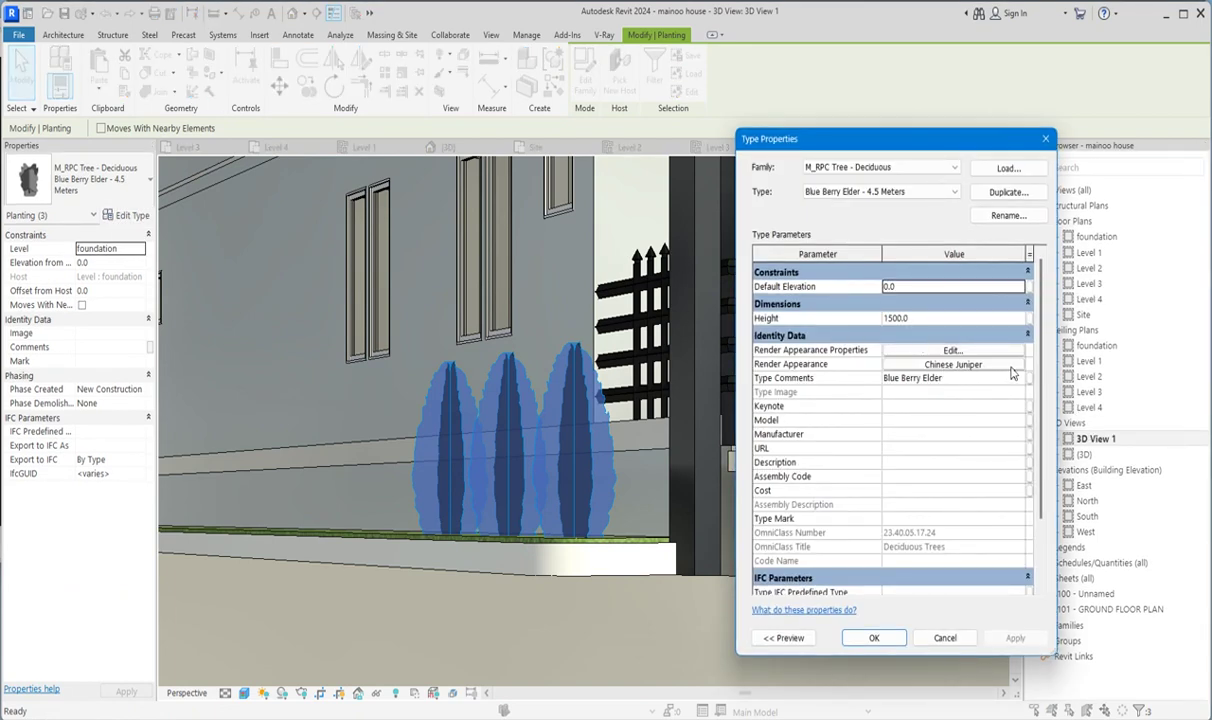
pyautogui.click(1019, 366)
pyautogui.click(1019, 366)
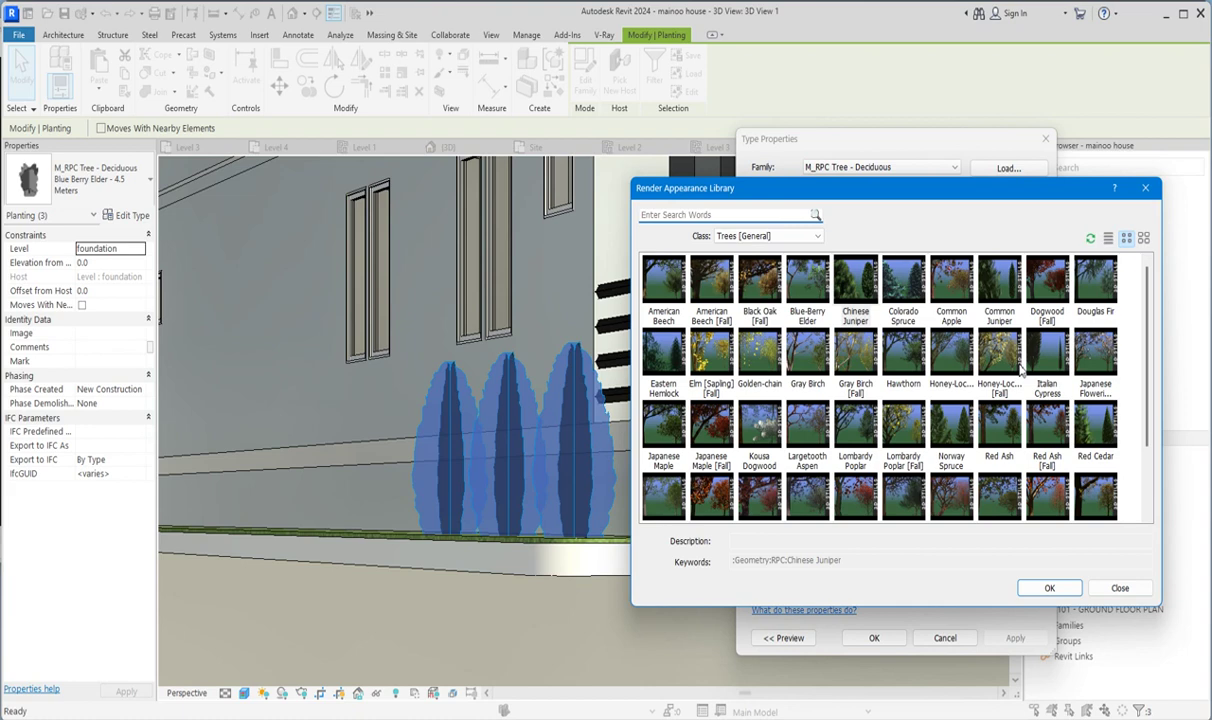
pyautogui.scroll(-2, 759, 444)
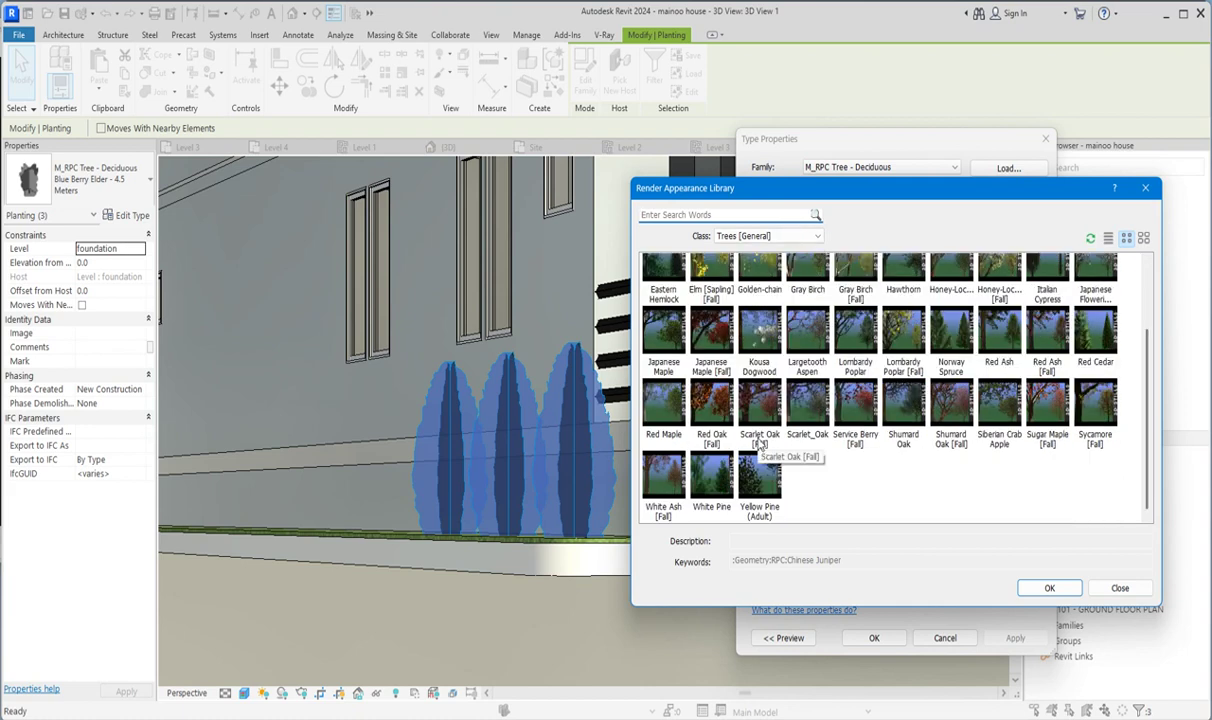
pyautogui.click(1144, 189)
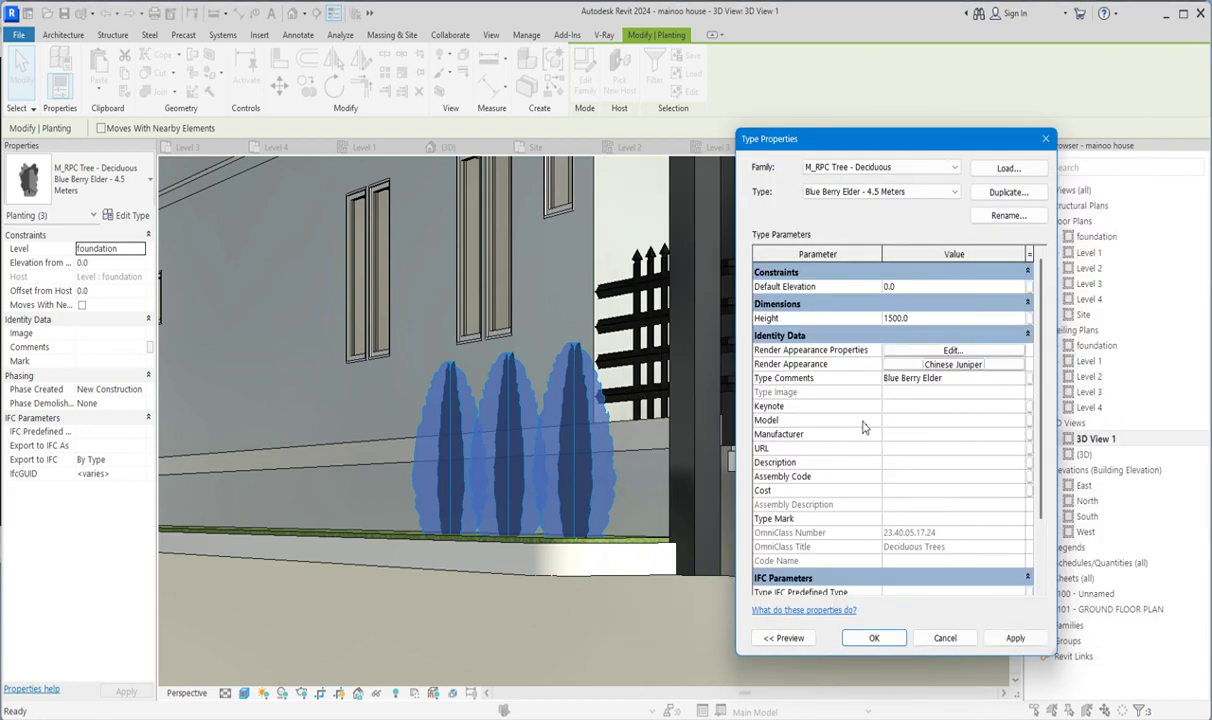
pyautogui.click(955, 351)
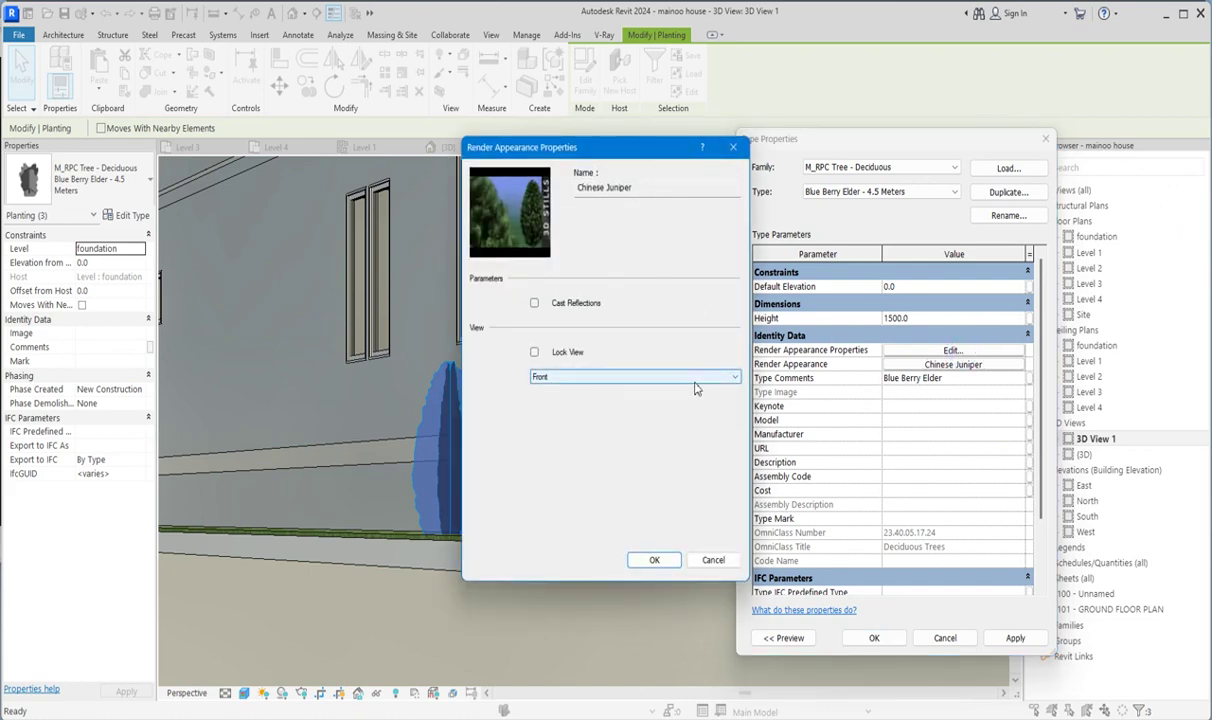
pyautogui.click(658, 561)
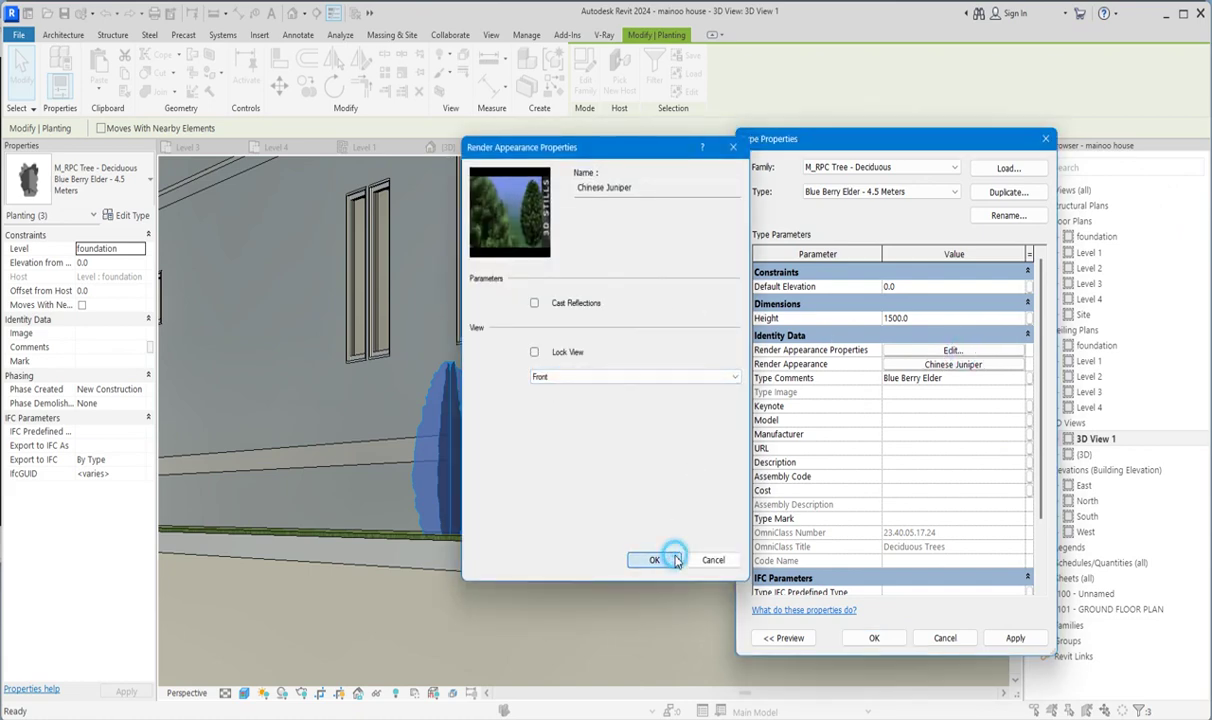
pyautogui.click(875, 639)
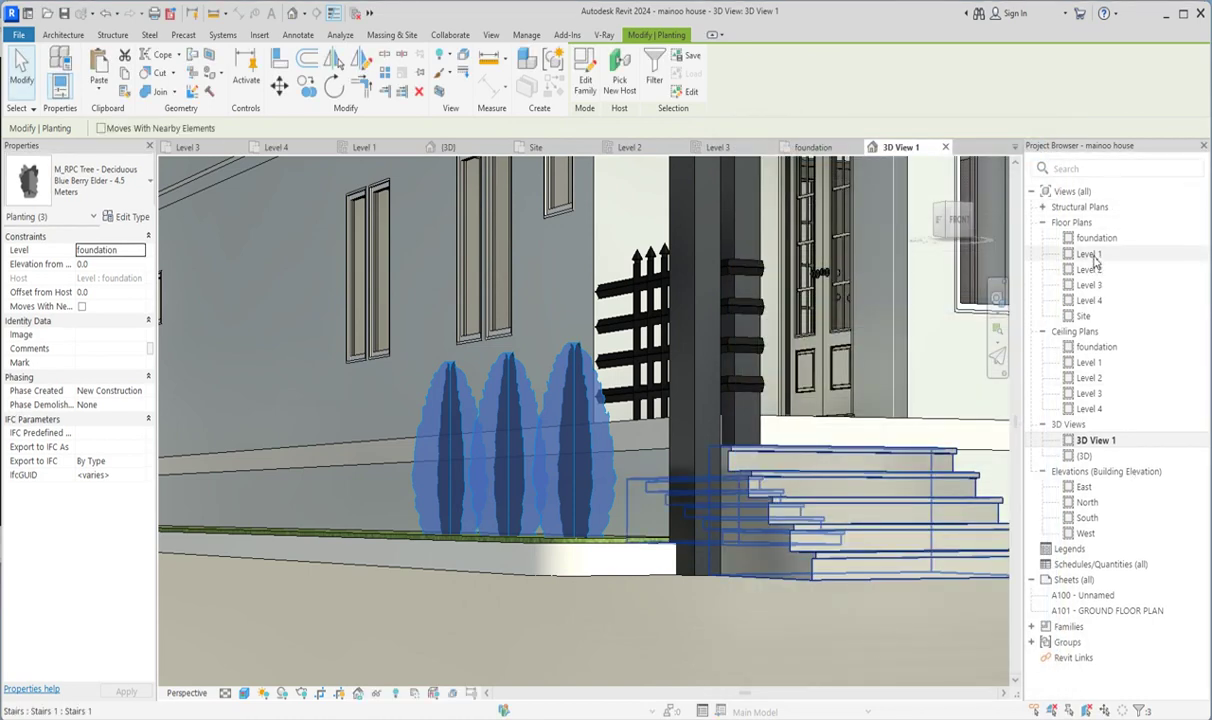
# Press F11 and click in the 3D View 1 drawing area.
pyautogui.press('F11')
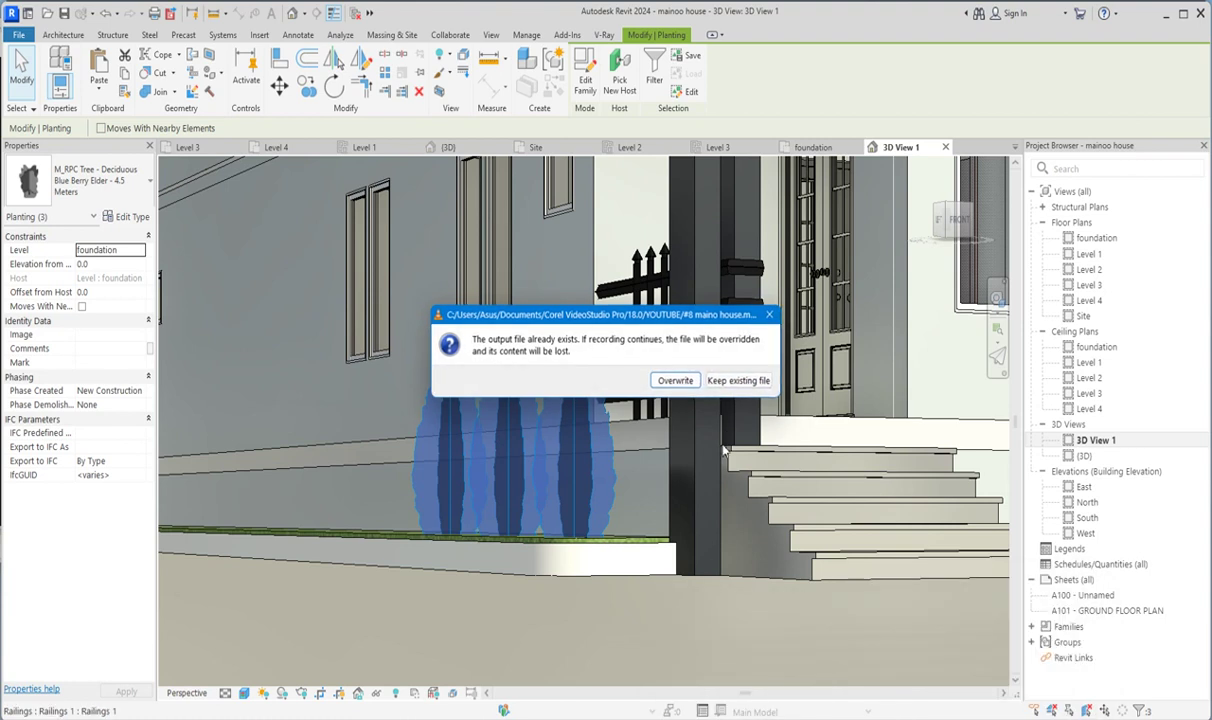
pyautogui.click(722, 381)
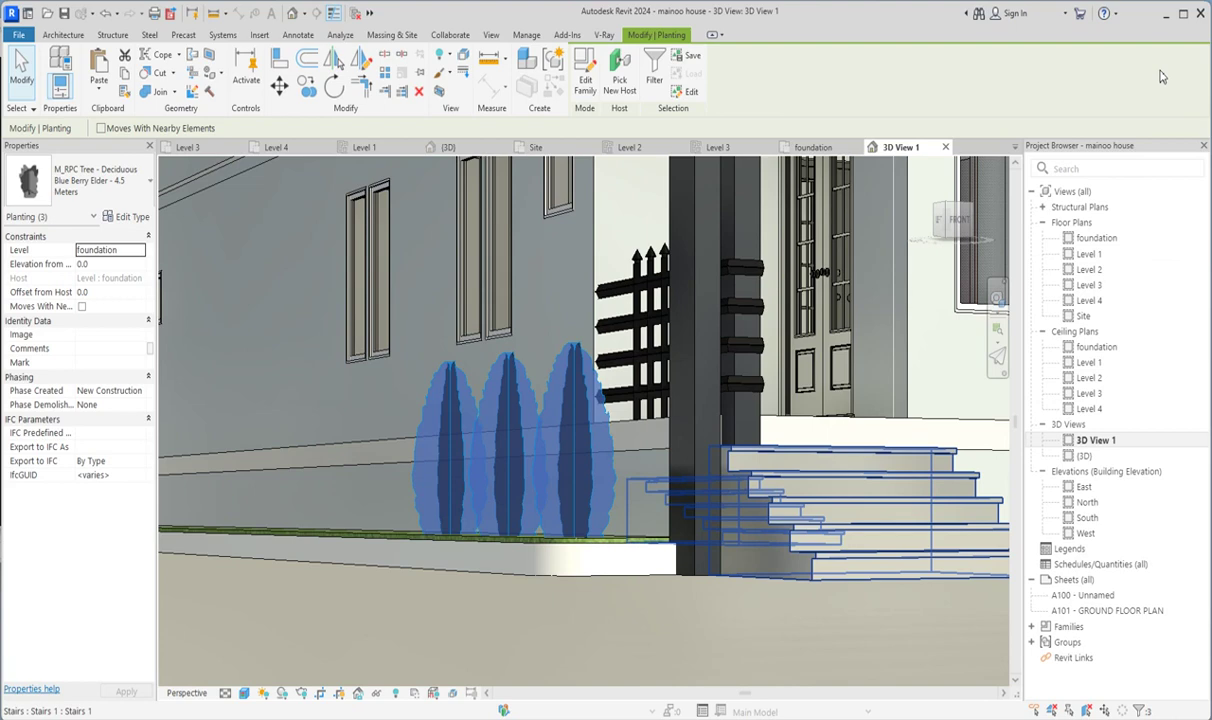
# In the Level 1 plan, multi-copy the three entrance trees, placing the first copy 5000 mm higher.
pyautogui.doubleClick(1040, 254)
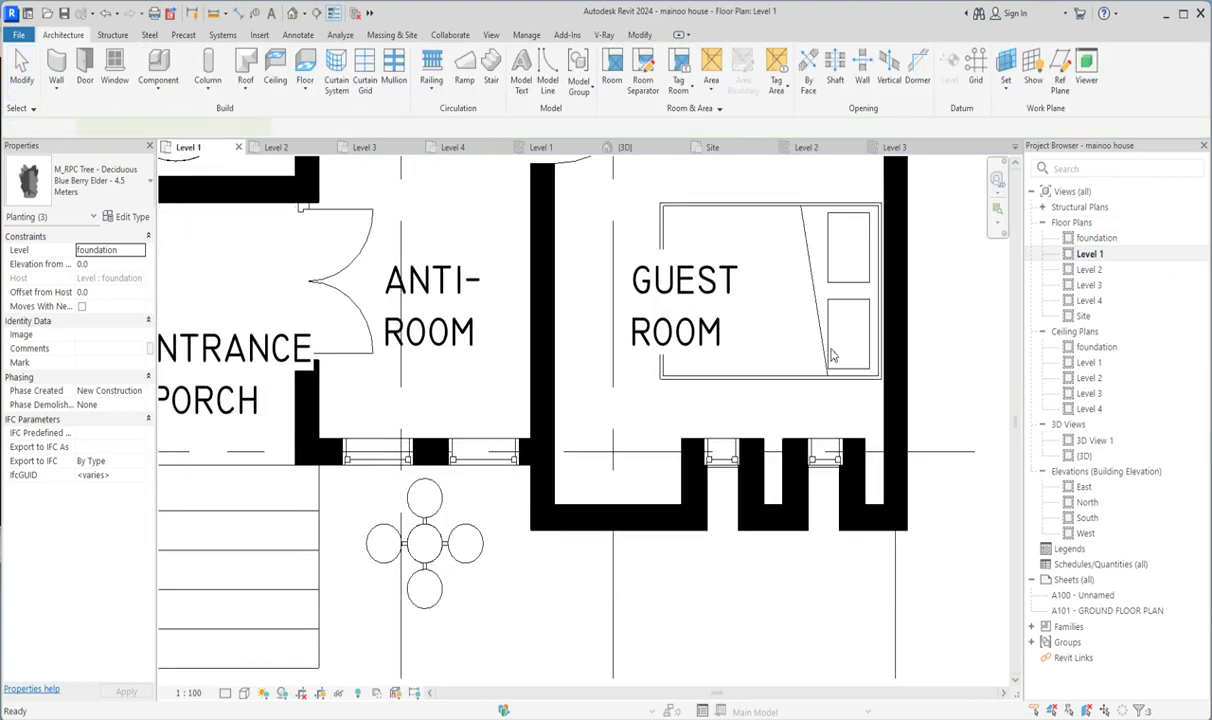
pyautogui.scroll(-6, 520, 390)
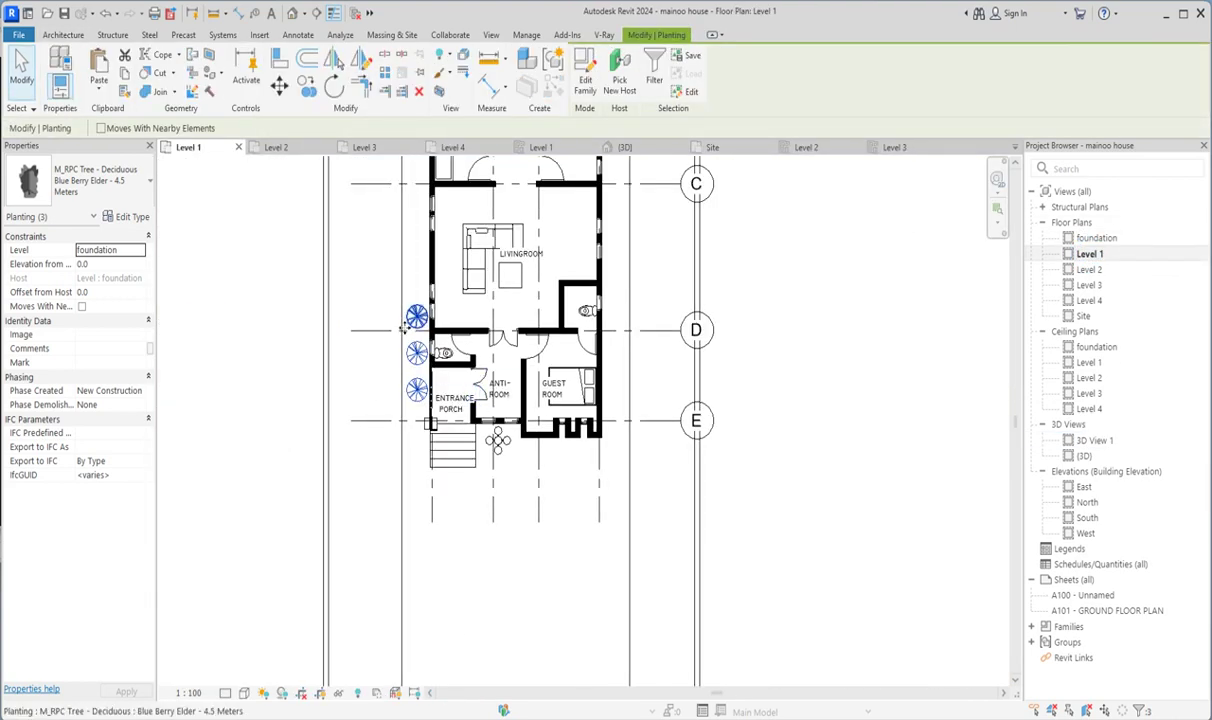
pyautogui.scroll(-2, 403, 330)
pyautogui.click(306, 89)
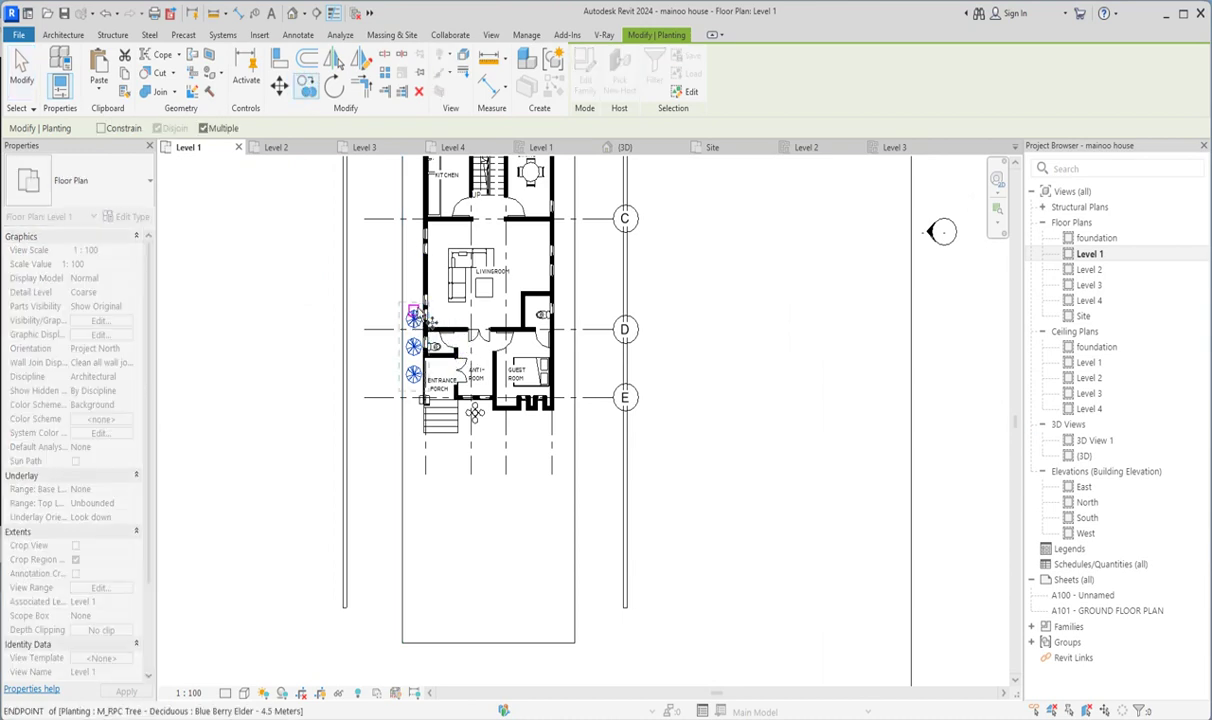
pyautogui.click(414, 312)
pyautogui.scroll(-3, 419, 240)
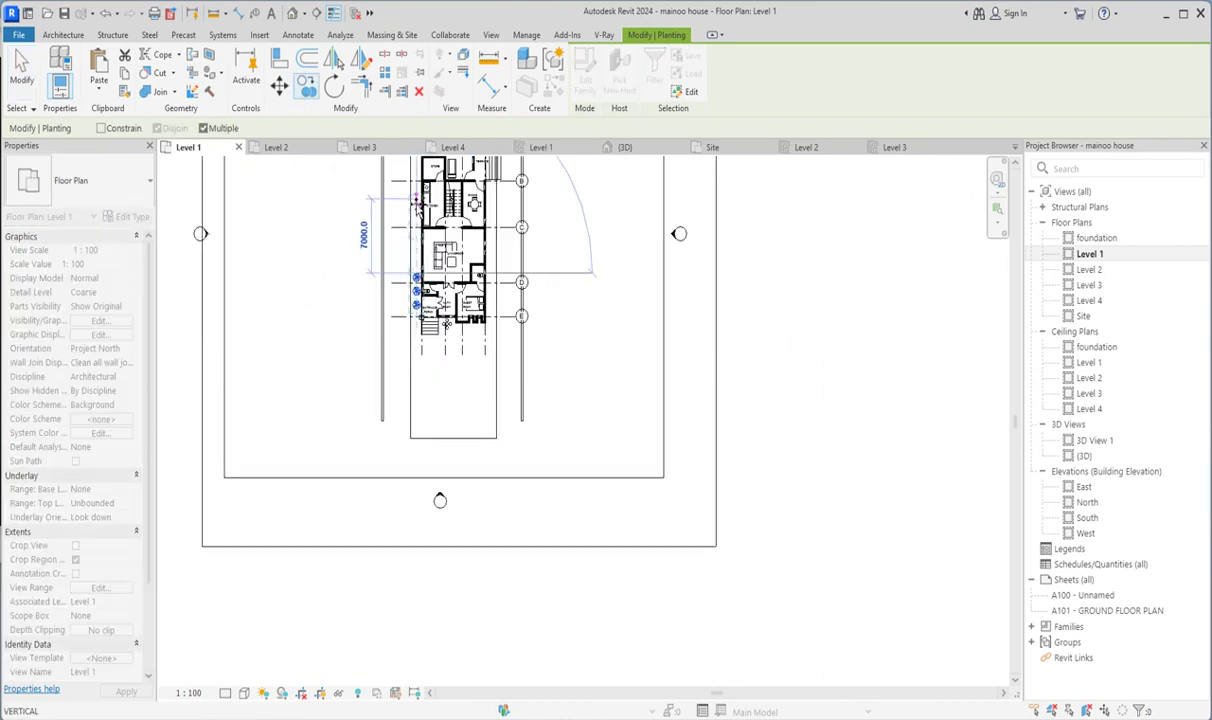
pyautogui.scroll(-2, 417, 230)
pyautogui.scroll(3, 417, 225)
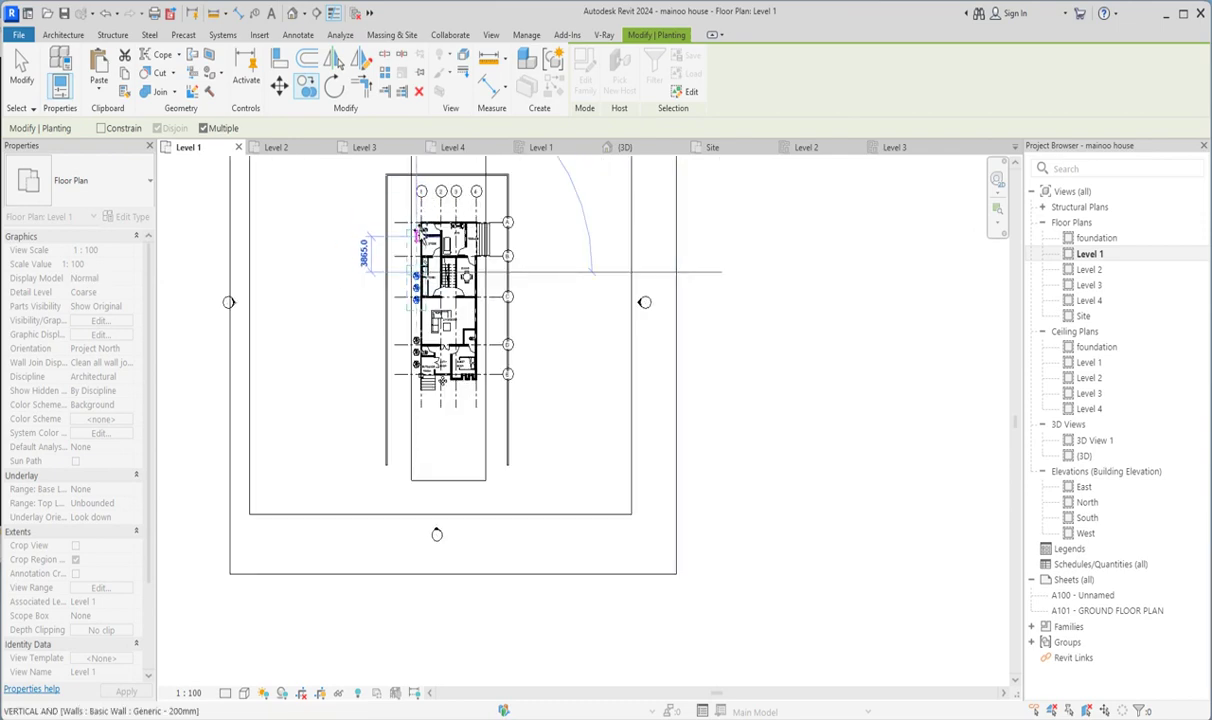
pyautogui.scroll(2, 417, 230)
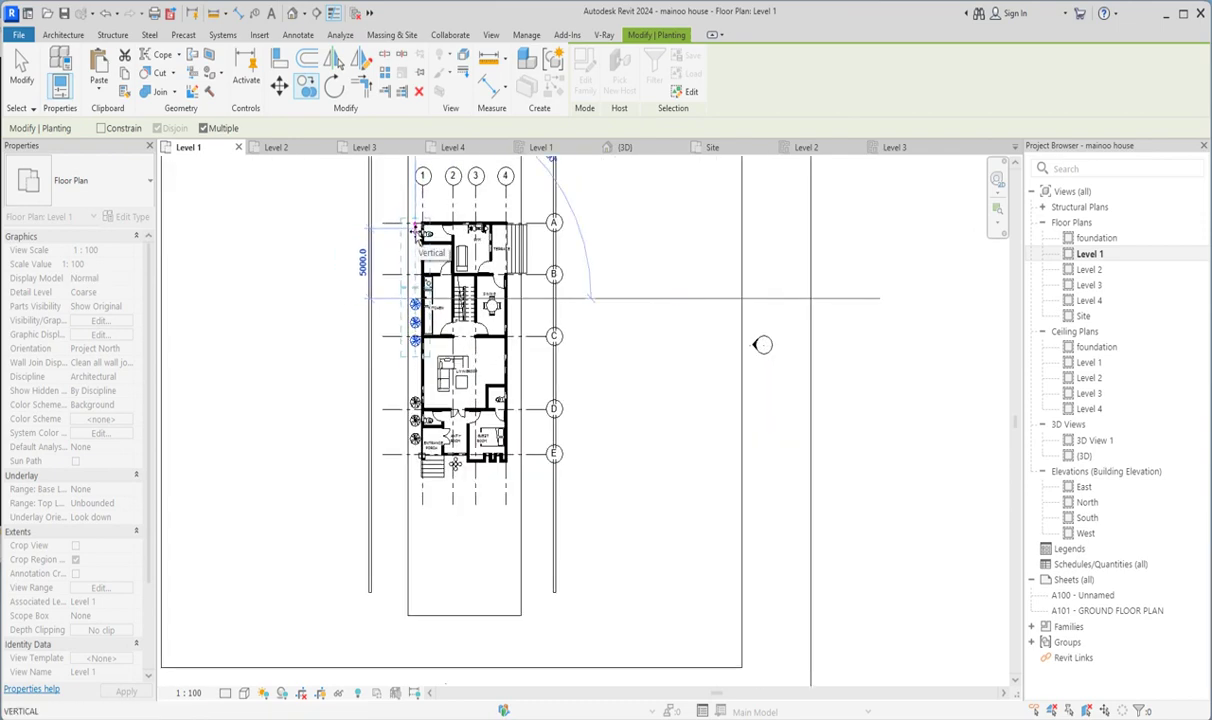
pyautogui.click(417, 230)
# Place more tree trios along the wall and beside the house near grids D–E, then open {3D}.
pyautogui.scroll(2, 516, 300)
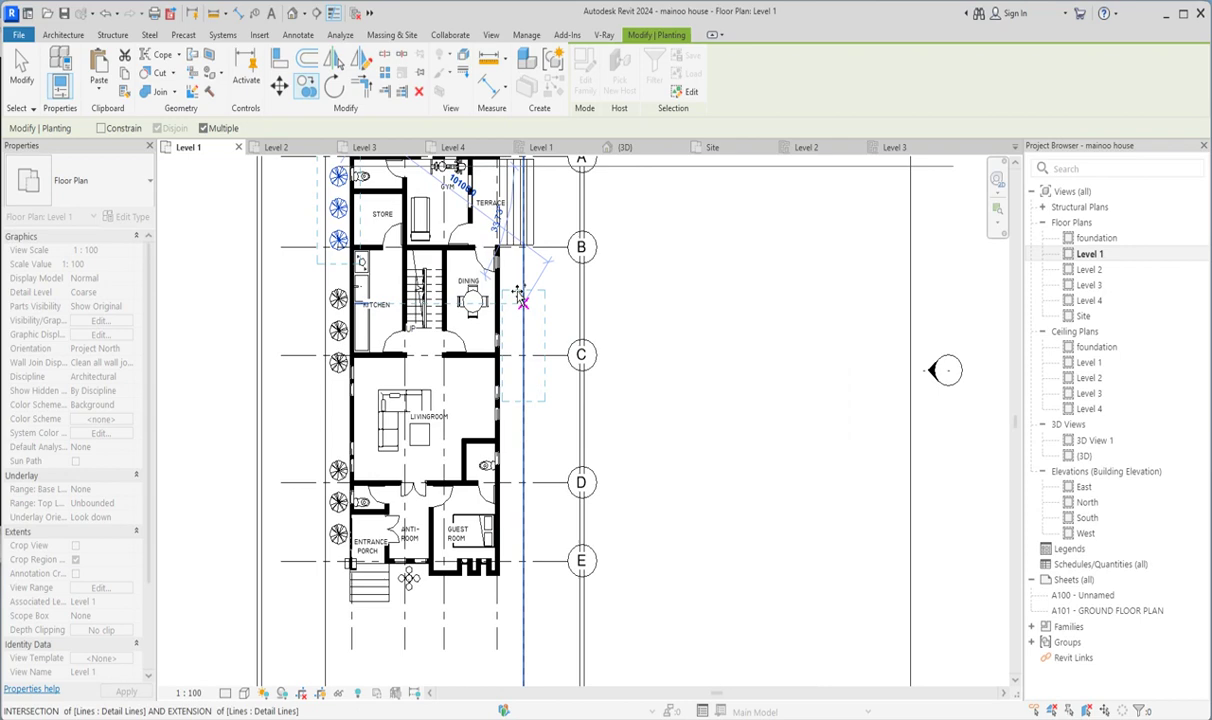
pyautogui.scroll(3, 516, 277)
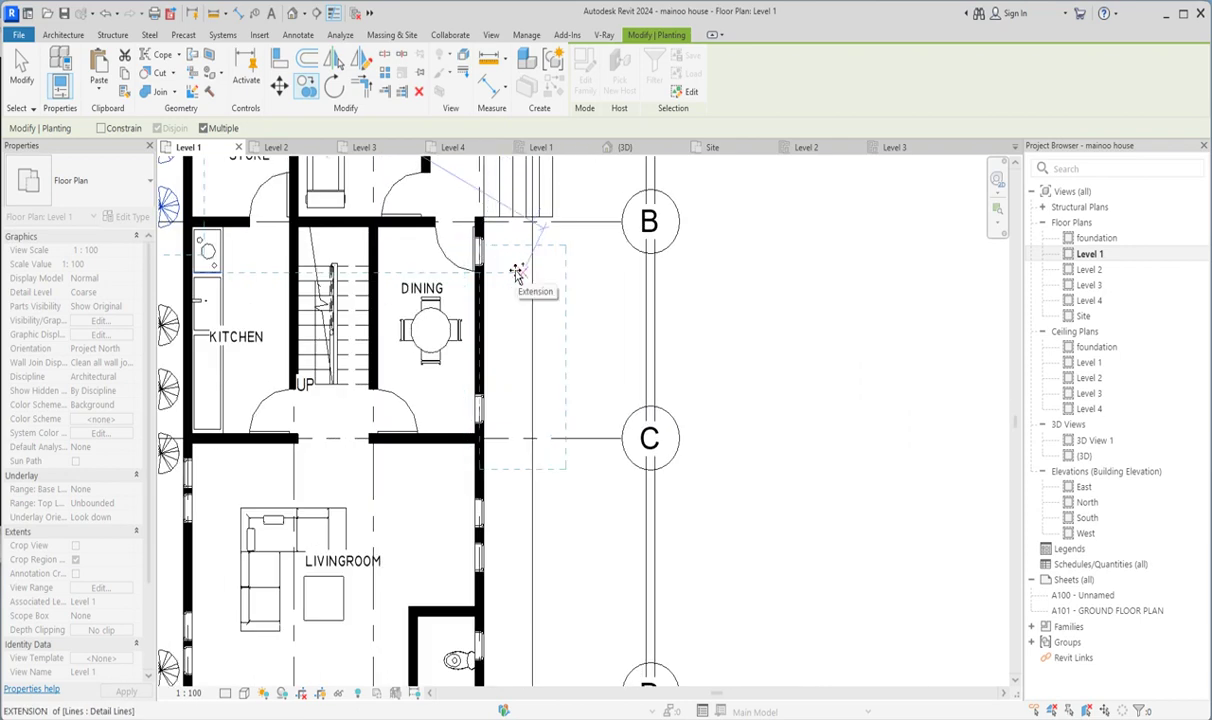
pyautogui.click(508, 273)
pyautogui.scroll(-4, 512, 285)
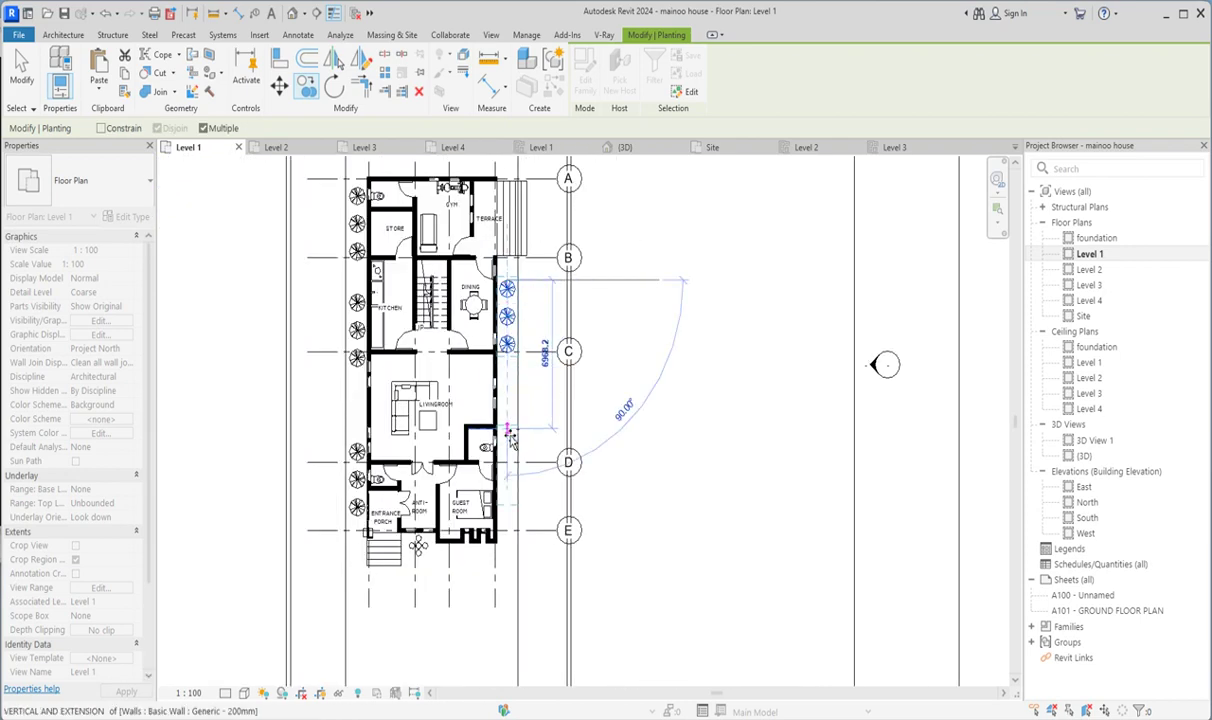
pyautogui.click(510, 468)
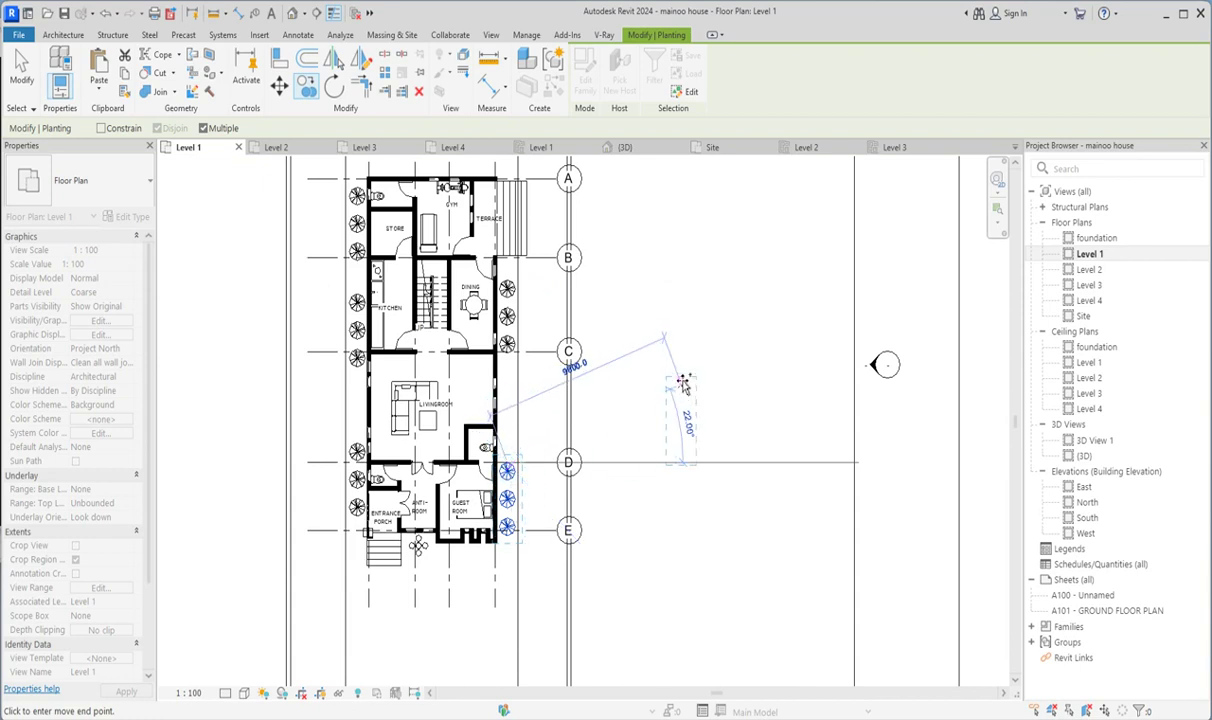
pyautogui.press('Escape')
pyautogui.doubleClick(1086, 456)
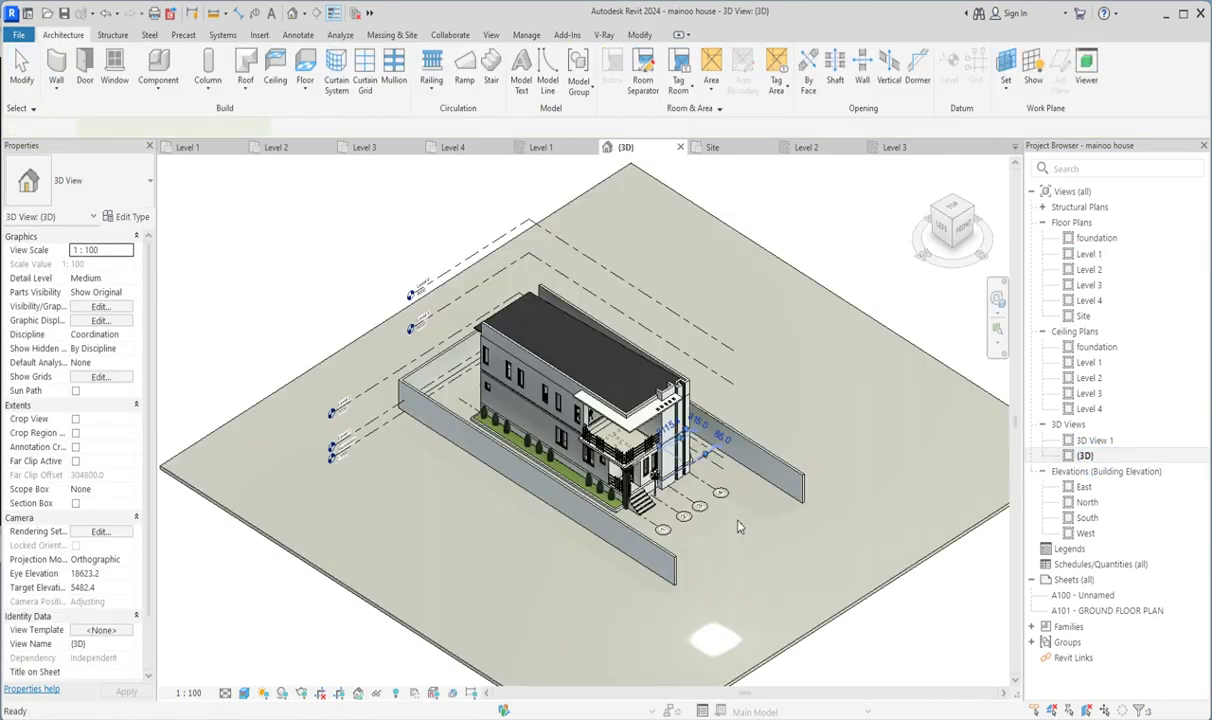
# Zoom and reorient the 3D view, then select the long boundary wall beside the entrance.
pyautogui.scroll(5, 558, 484)
pyautogui.scroll(-8, 558, 484)
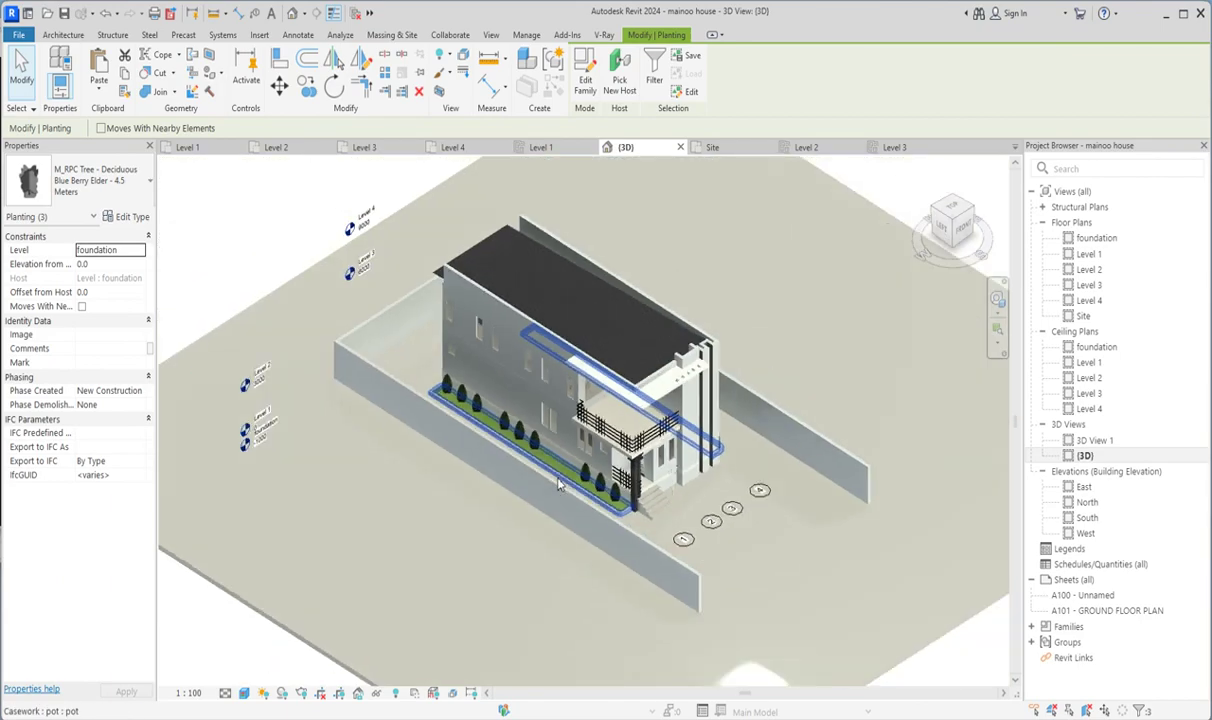
pyautogui.scroll(3, 540, 400)
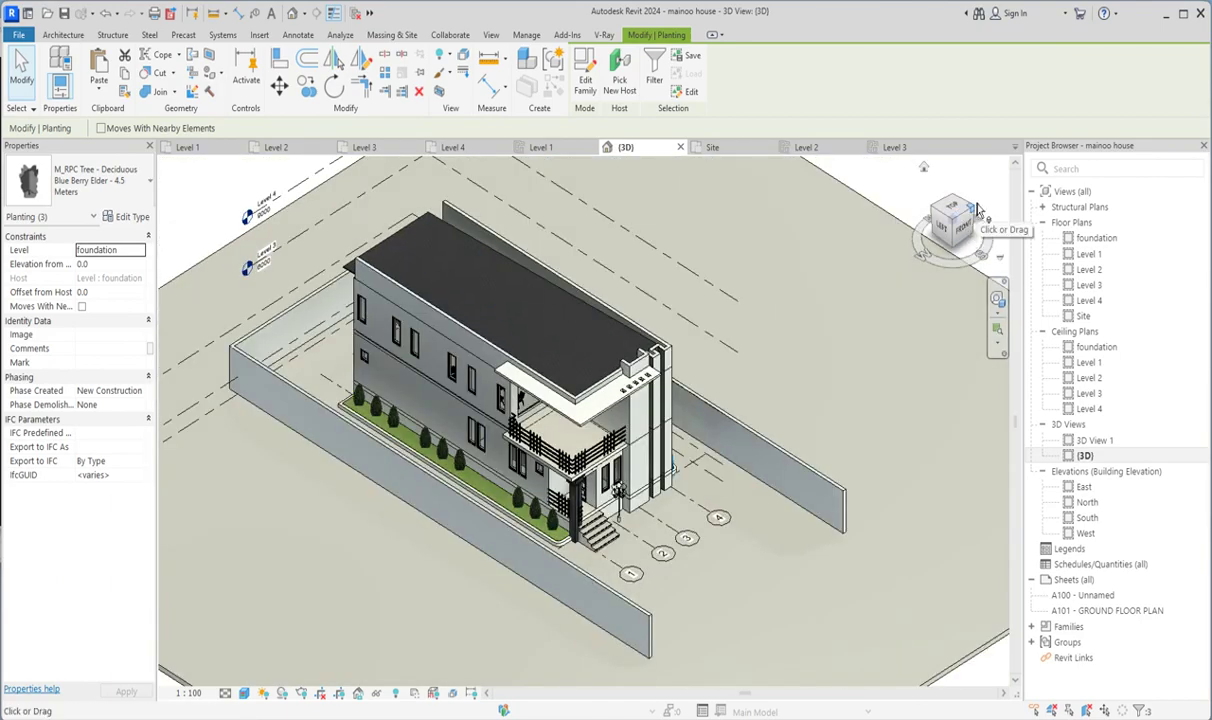
pyautogui.click(978, 210)
pyautogui.scroll(5, 385, 525)
pyautogui.scroll(-3, 385, 525)
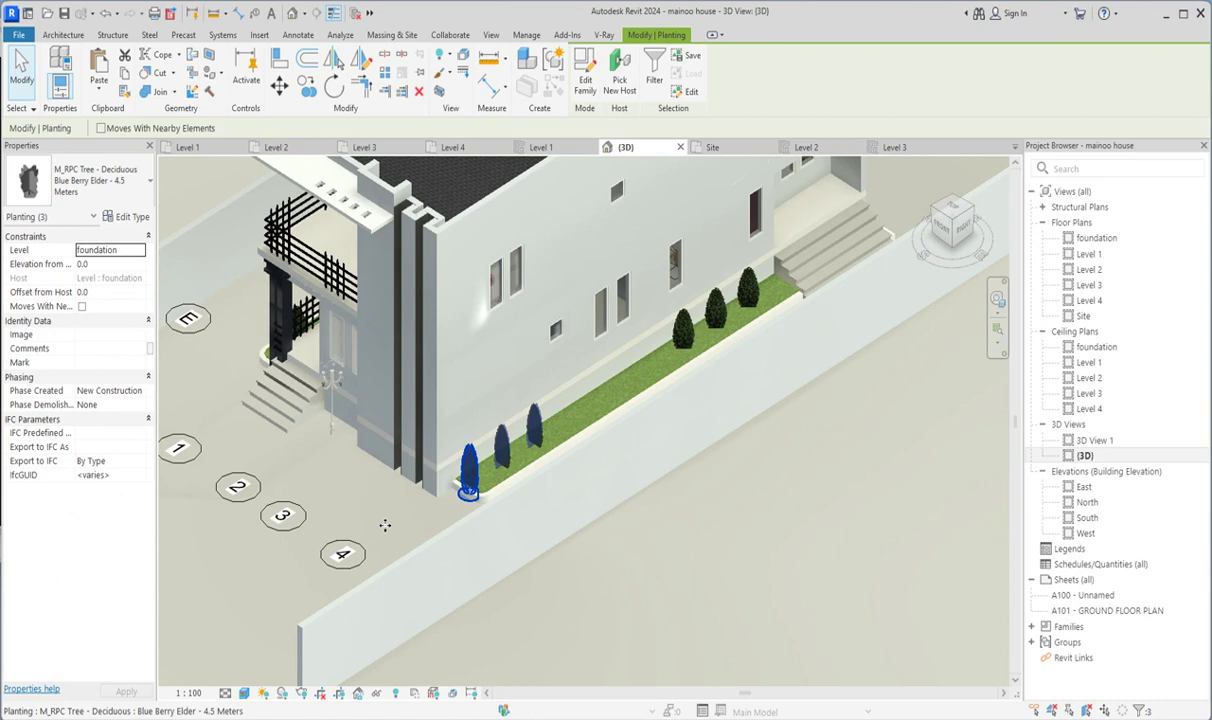
pyautogui.scroll(-6, 385, 525)
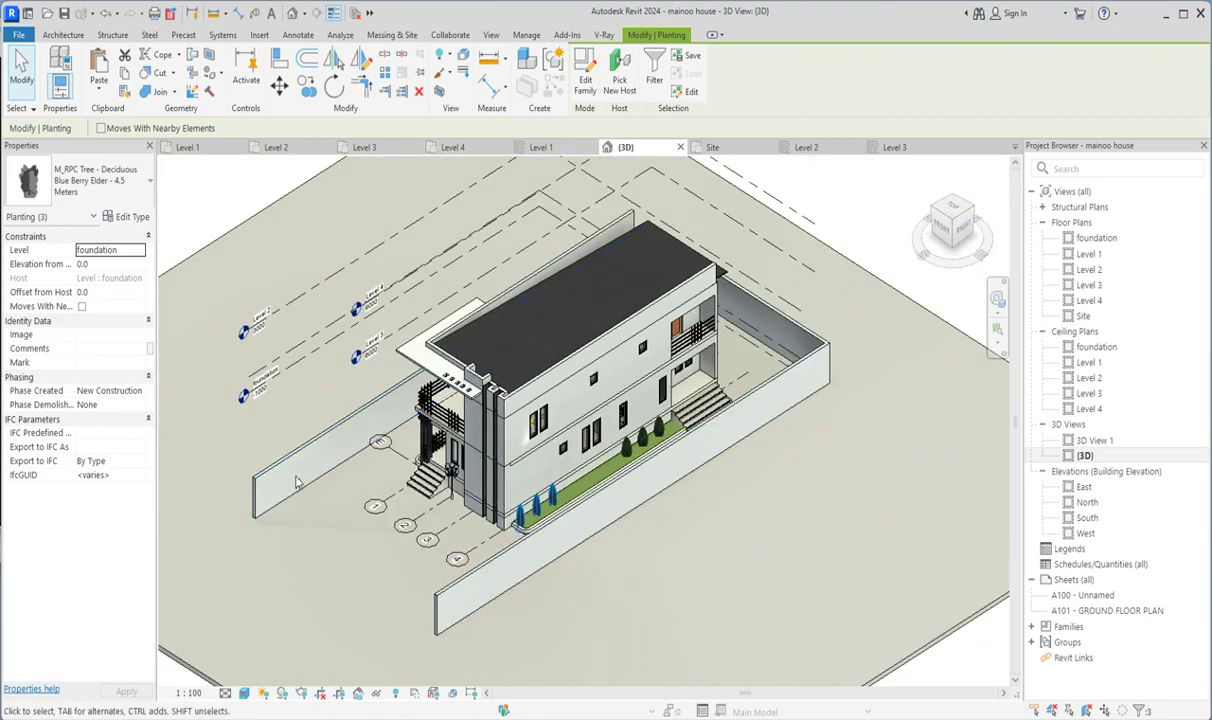
pyautogui.scroll(3, 296, 483)
pyautogui.scroll(-5, 320, 478)
pyautogui.scroll(3, 338, 474)
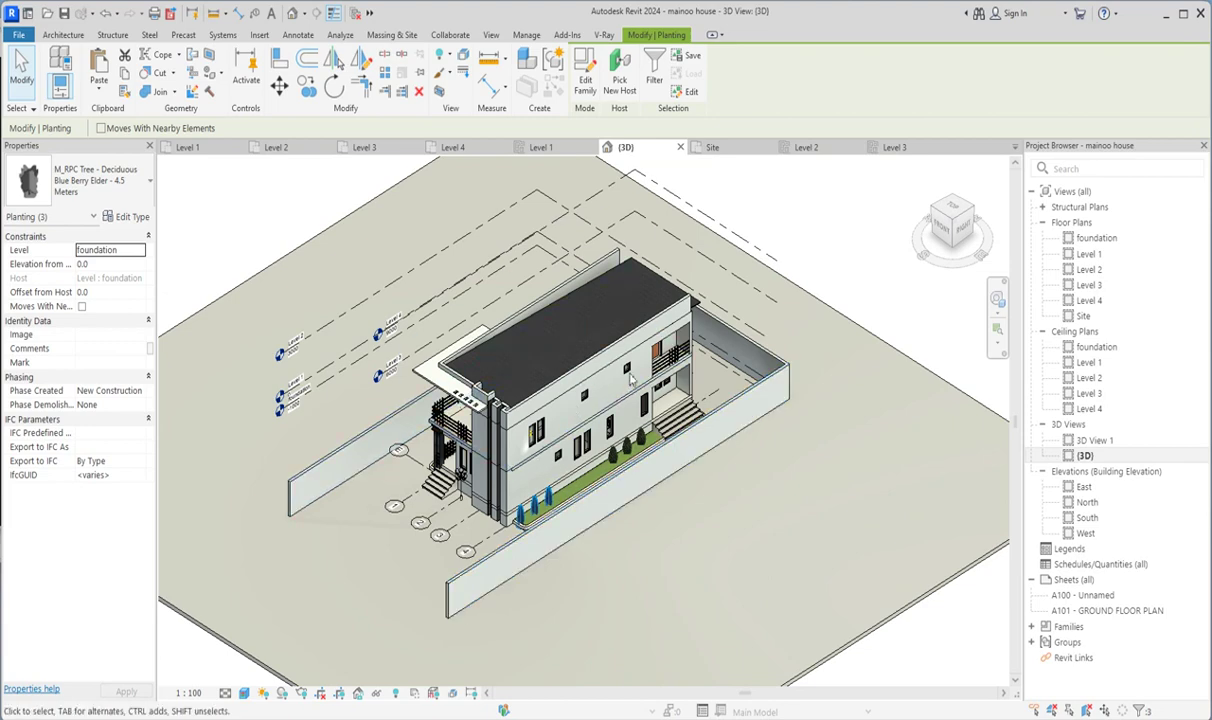
pyautogui.scroll(3, 497, 517)
pyautogui.scroll(-3, 497, 517)
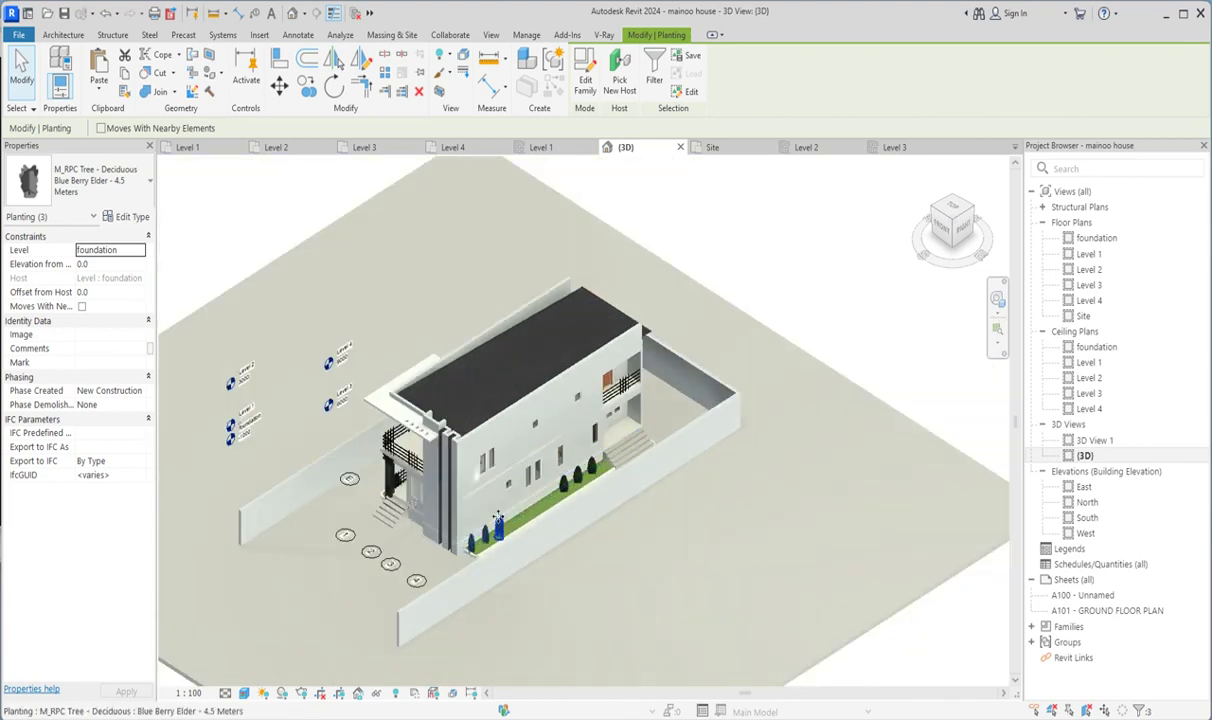
pyautogui.scroll(5, 370, 397)
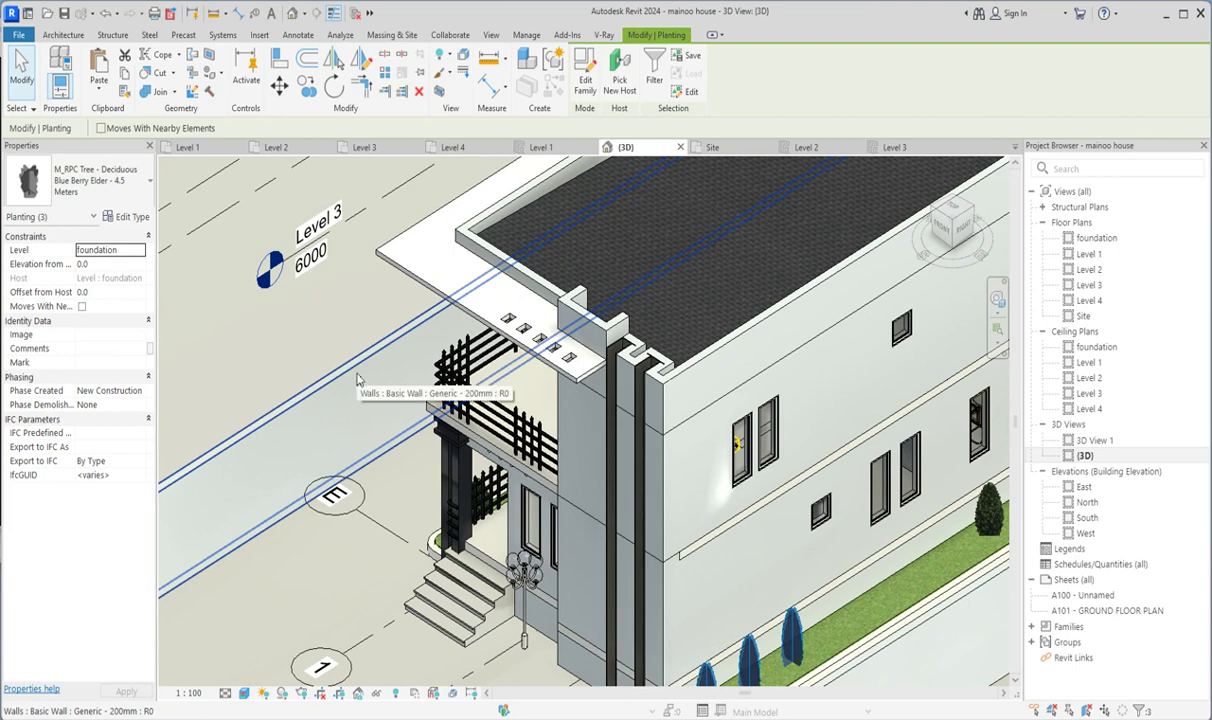
pyautogui.scroll(-4, 358, 379)
pyautogui.scroll(1, 358, 379)
pyautogui.click(358, 379)
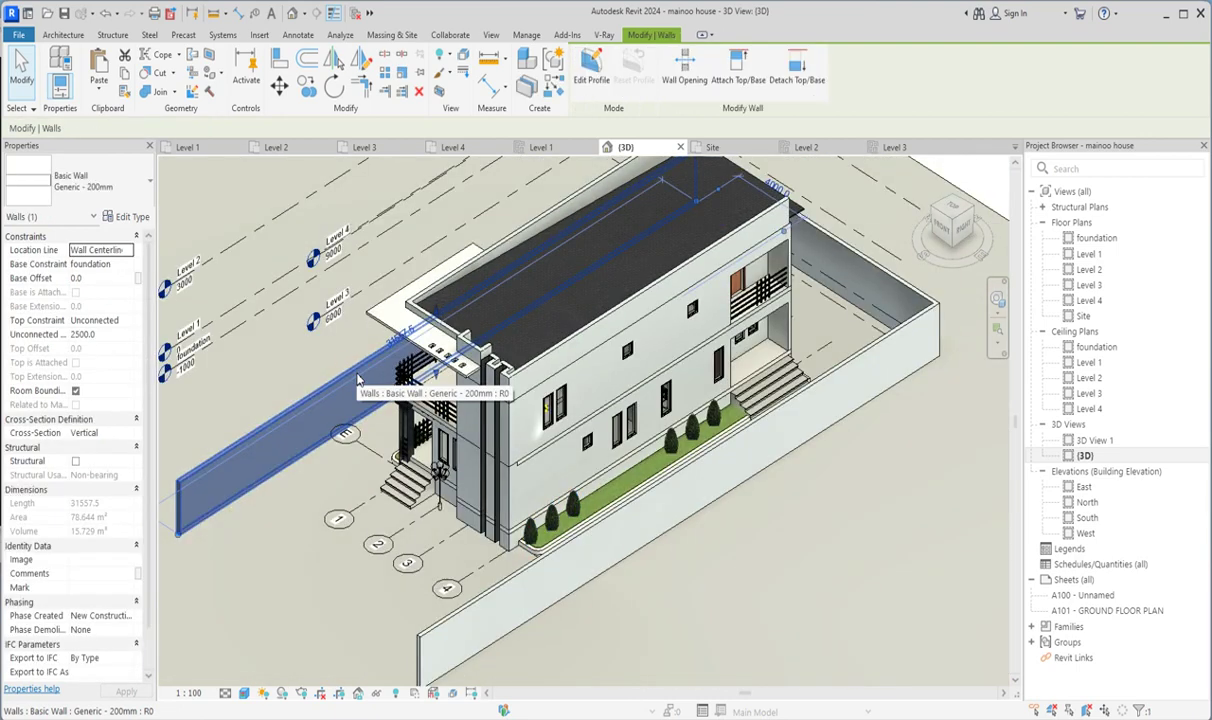
# Orbit the model to see the whole house and select the front boundary wall.
pyautogui.scroll(-3, 355, 385)
pyautogui.scroll(3, 350, 395)
pyautogui.scroll(5, 350, 395)
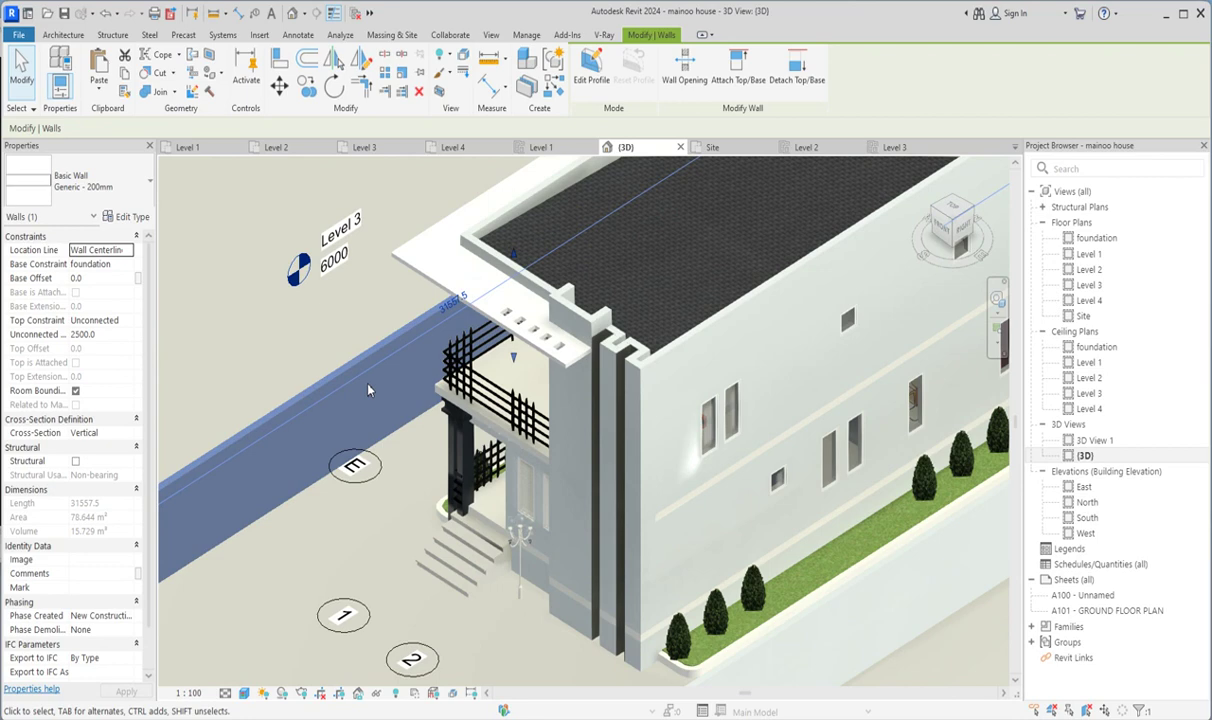
pyautogui.scroll(-4, 421, 309)
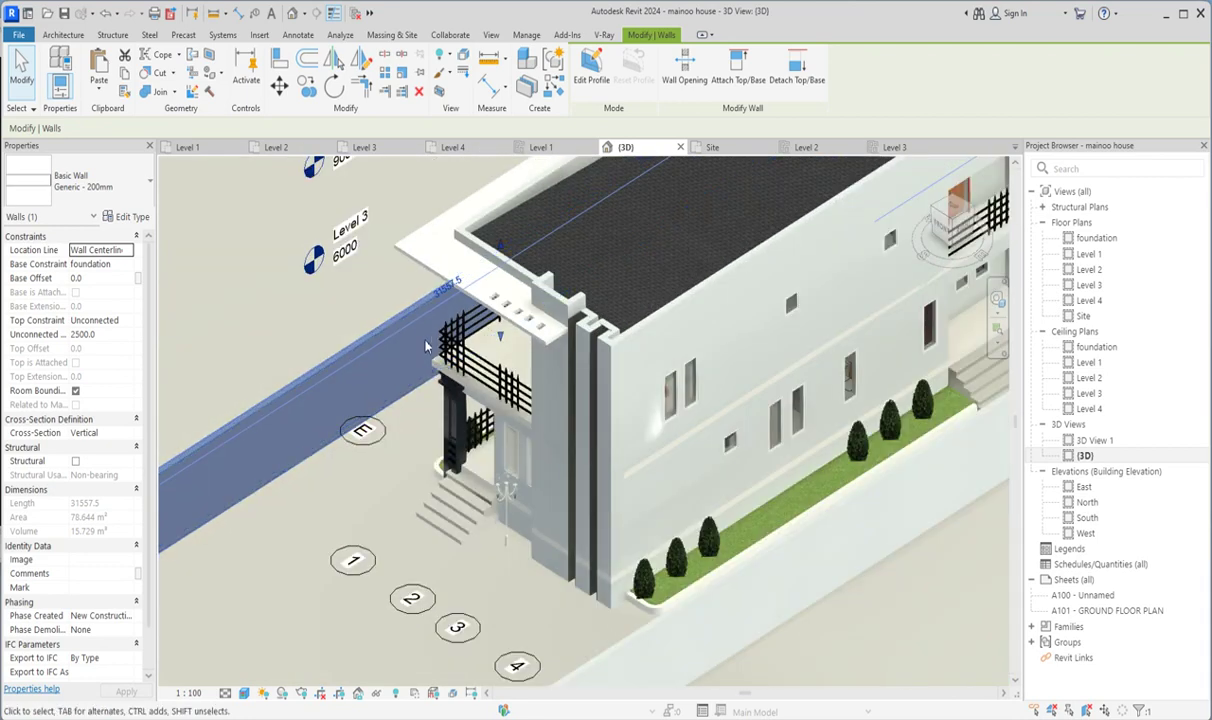
pyautogui.scroll(2, 421, 413)
pyautogui.scroll(-2, 421, 413)
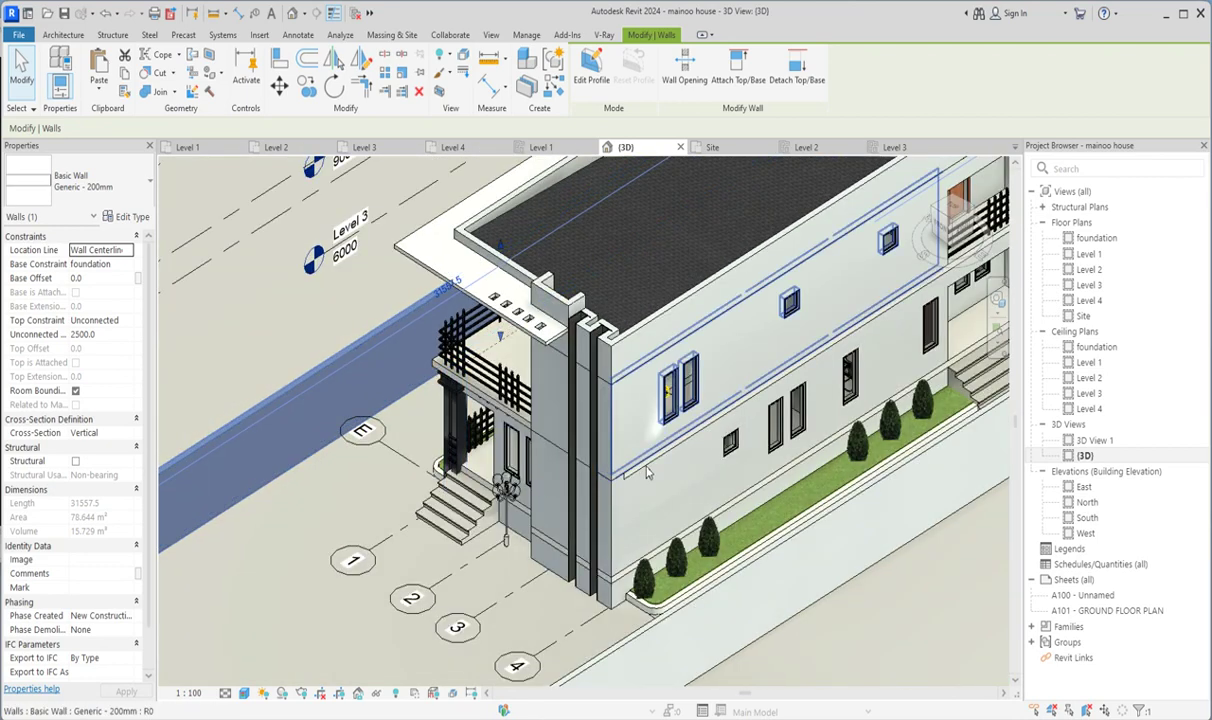
pyautogui.keyDown('shift'); pyautogui.moveTo(421, 413); pyautogui.dragTo(457, 370, button='middle'); pyautogui.keyUp('shift')
pyautogui.scroll(-2, 457, 370)
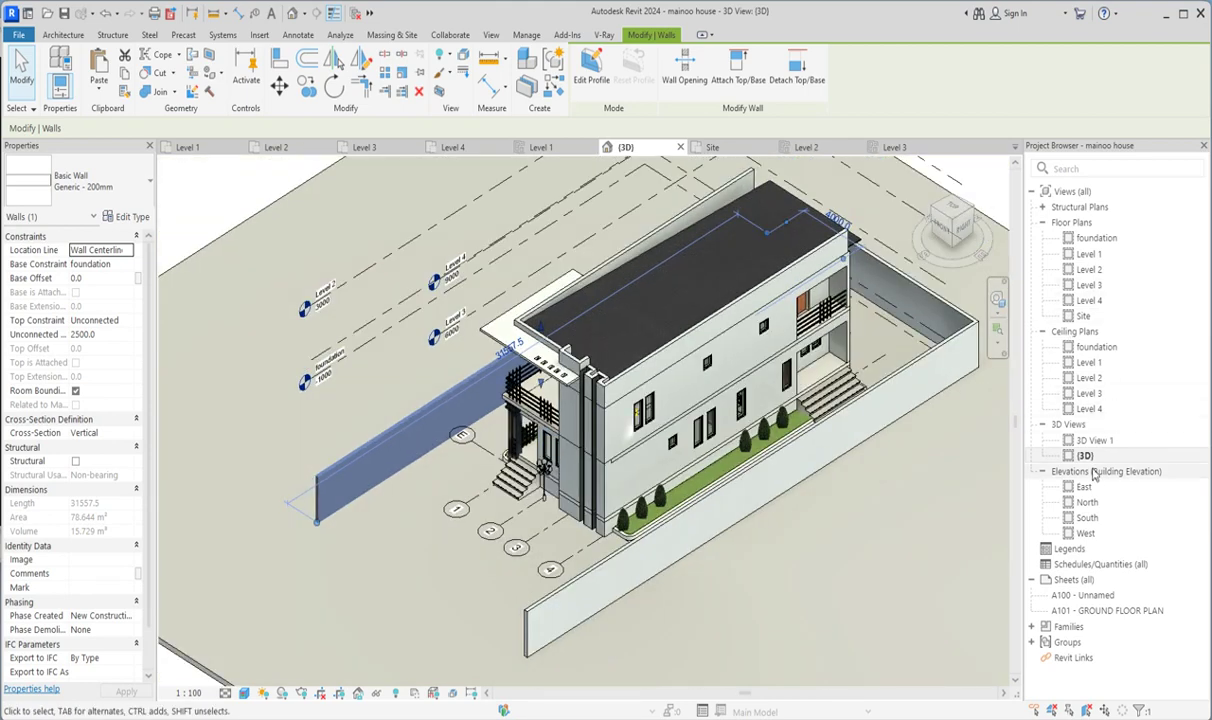
pyautogui.click(618, 565)
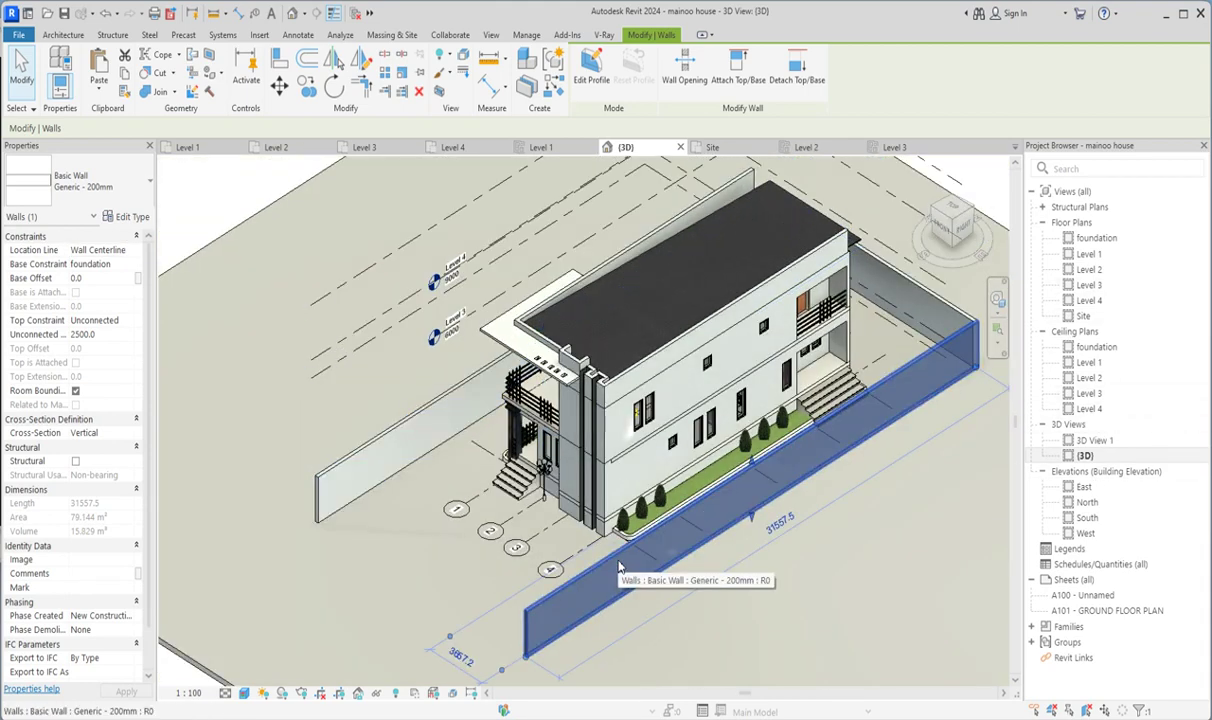
# Open the 3D View 1 camera view and select its boundary wall.
pyautogui.click(1095, 441)
pyautogui.doubleClick(1097, 441)
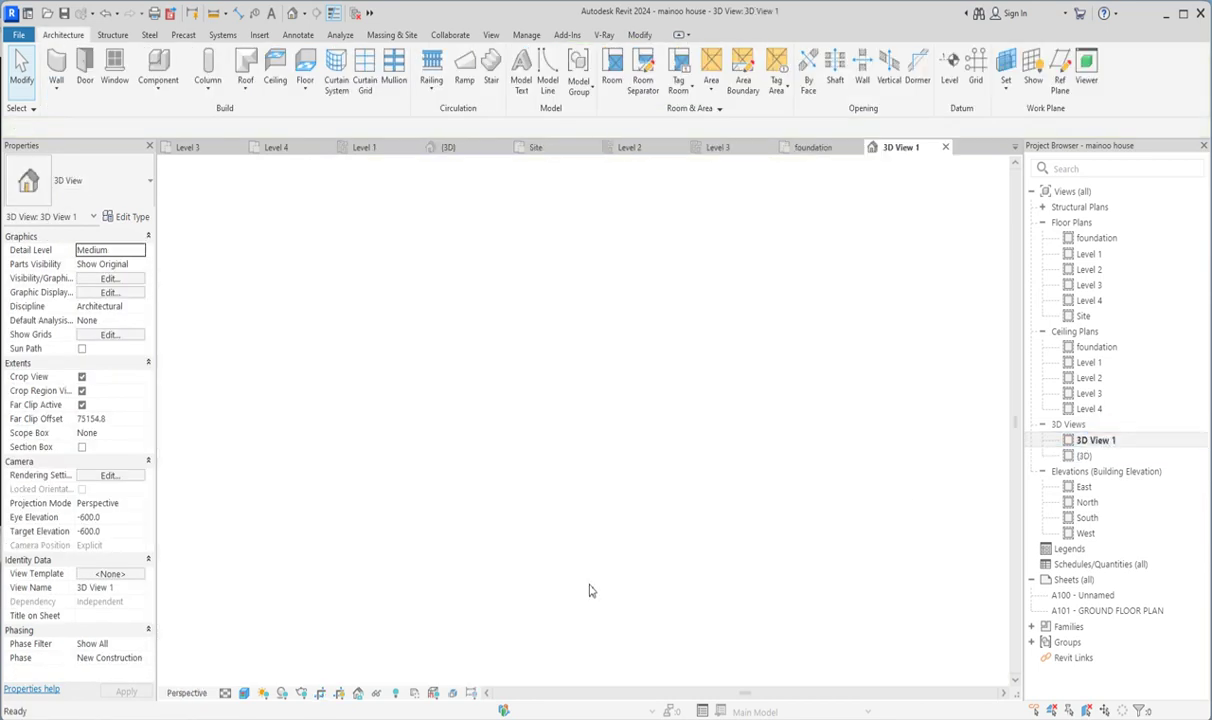
pyautogui.click(529, 562)
pyautogui.scroll(-3, 443, 533)
pyautogui.scroll(-1, 443, 533)
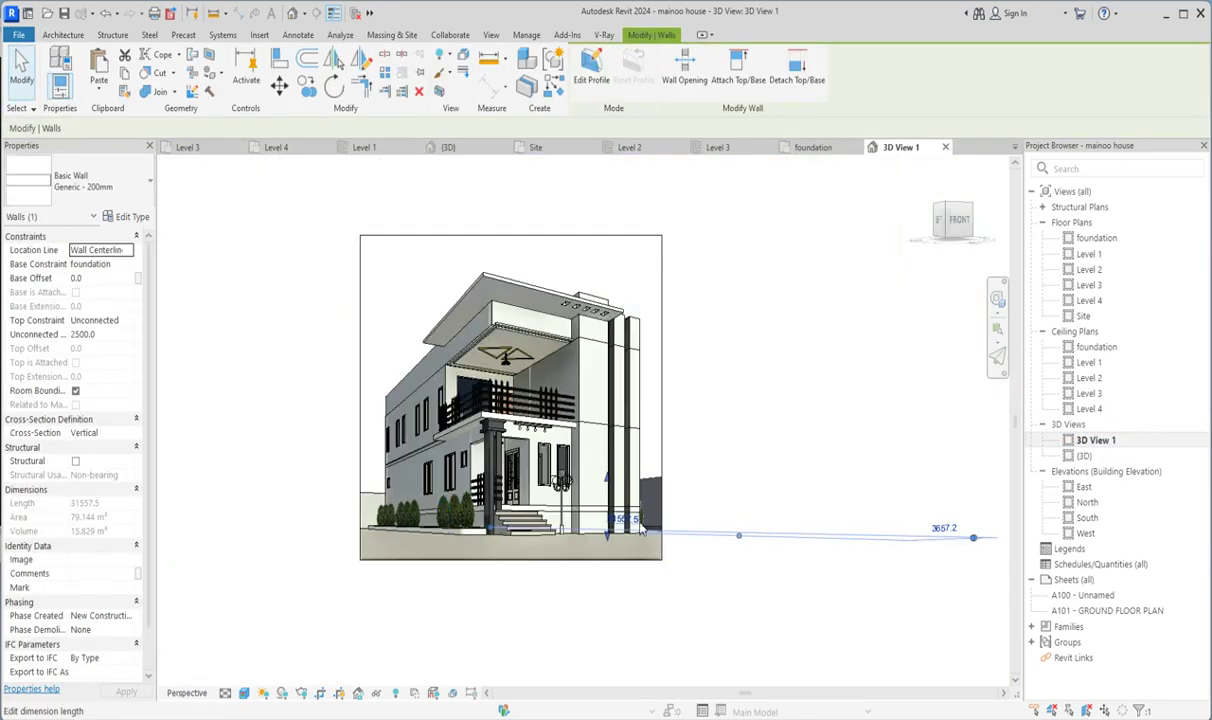
# Extend 3D View 1's crop region rightward to include the side boundary wall, then return to Level 1.
pyautogui.click(663, 412)
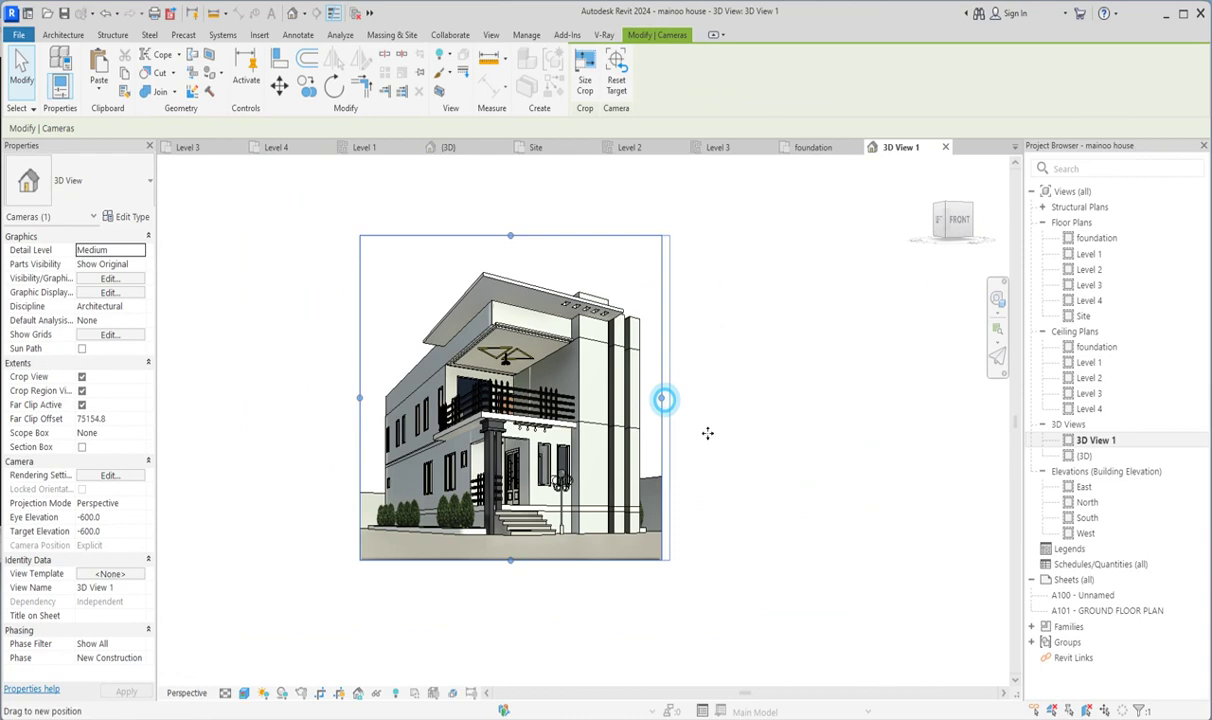
pyautogui.moveTo(707, 433); pyautogui.dragTo(788, 592)
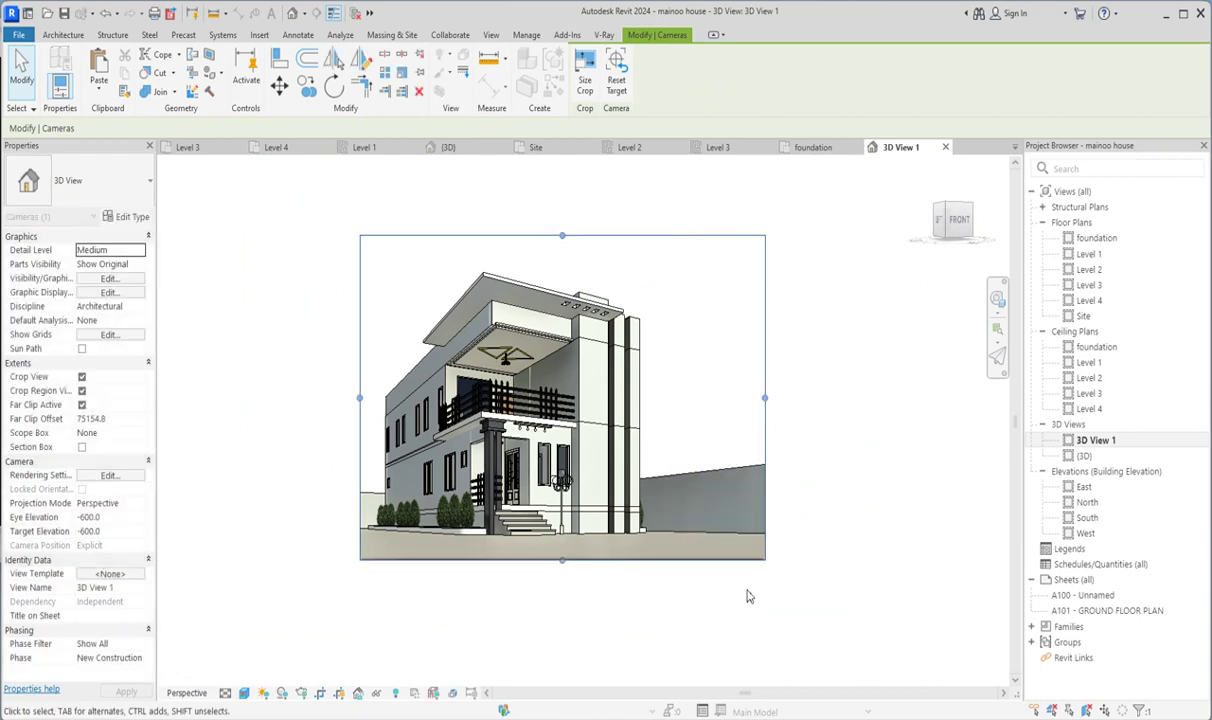
pyautogui.scroll(6, 674, 492)
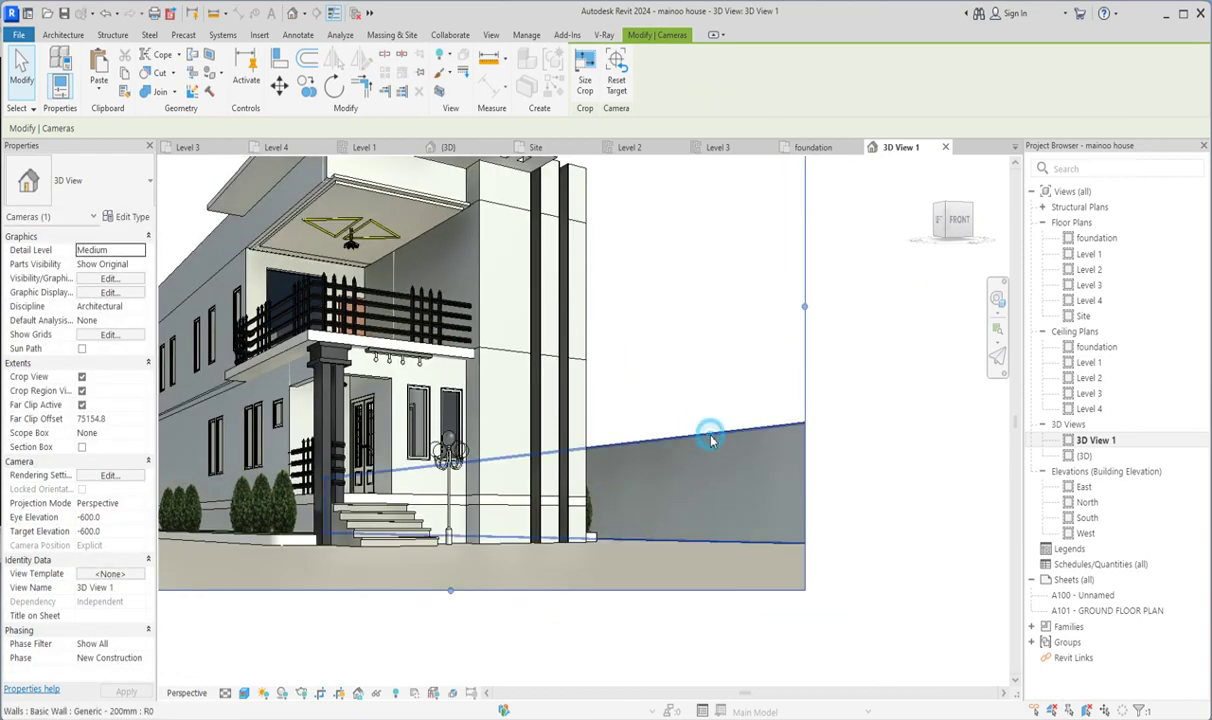
pyautogui.click(705, 452)
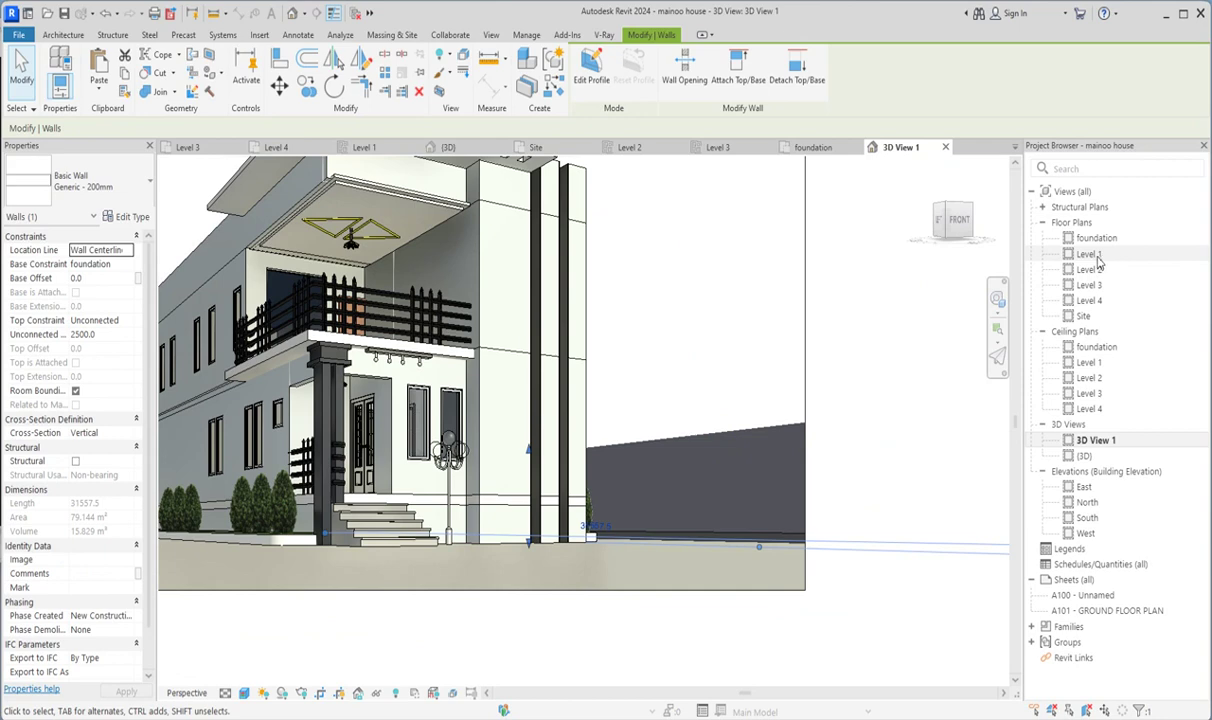
pyautogui.doubleClick(1090, 254)
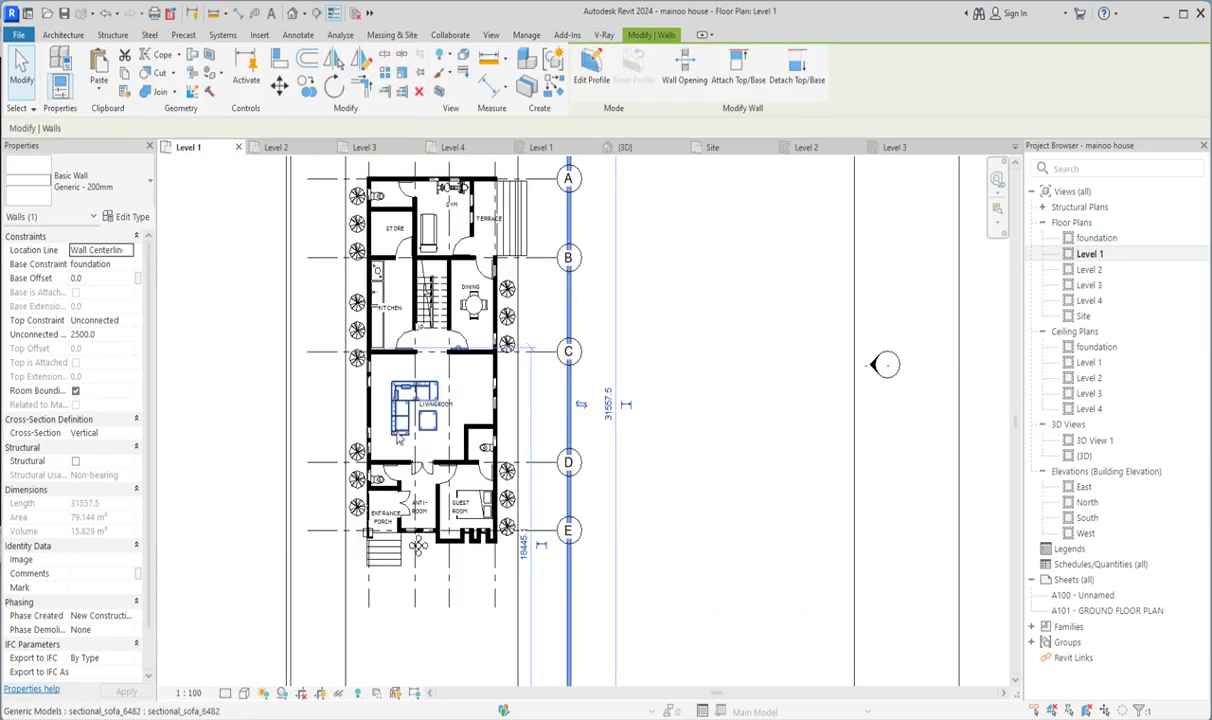
# Draw a building section beside the house from grid C to below grid E and open Section 1.
pyautogui.scroll(-2, 555, 465)
pyautogui.press('Escape')
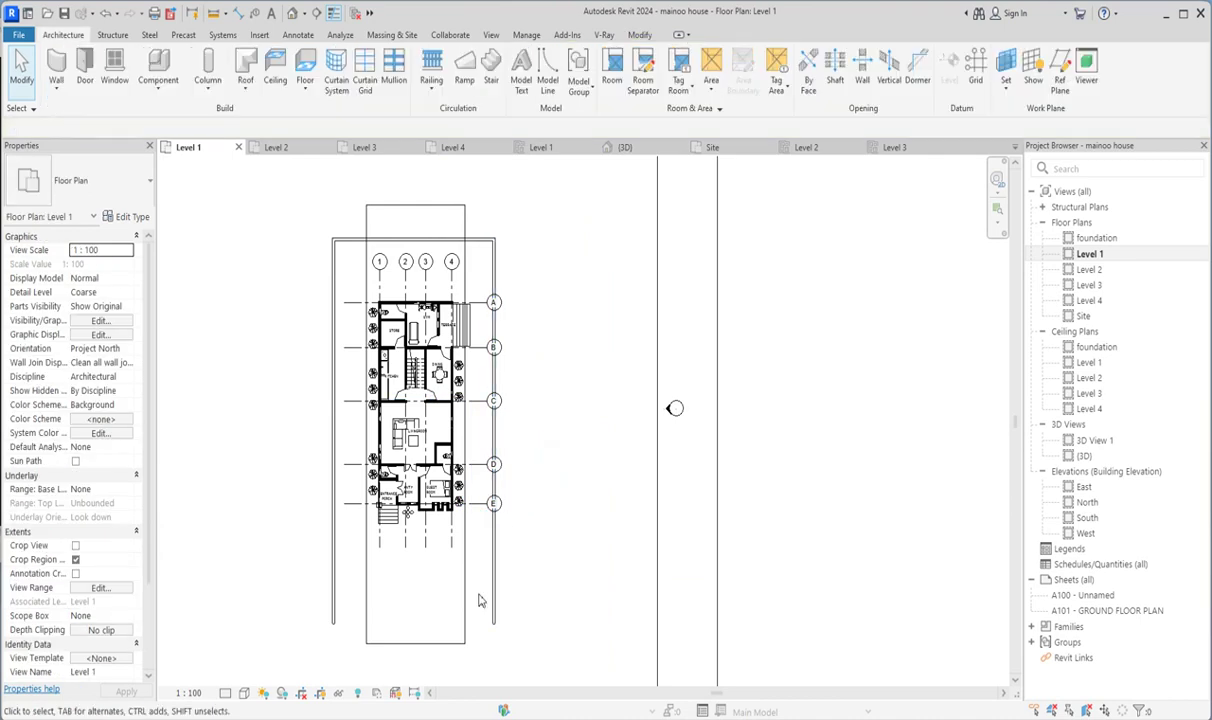
pyautogui.scroll(1, 479, 598)
pyautogui.scroll(-2, 698, 406)
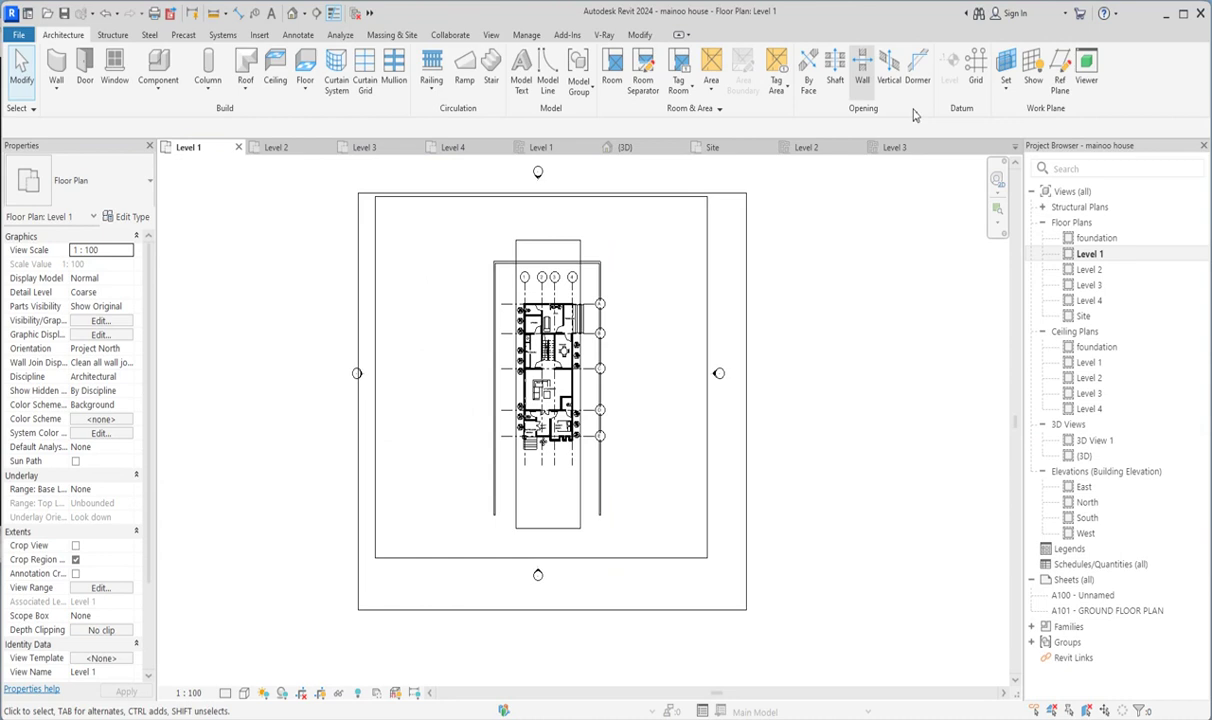
pyautogui.click(490, 36)
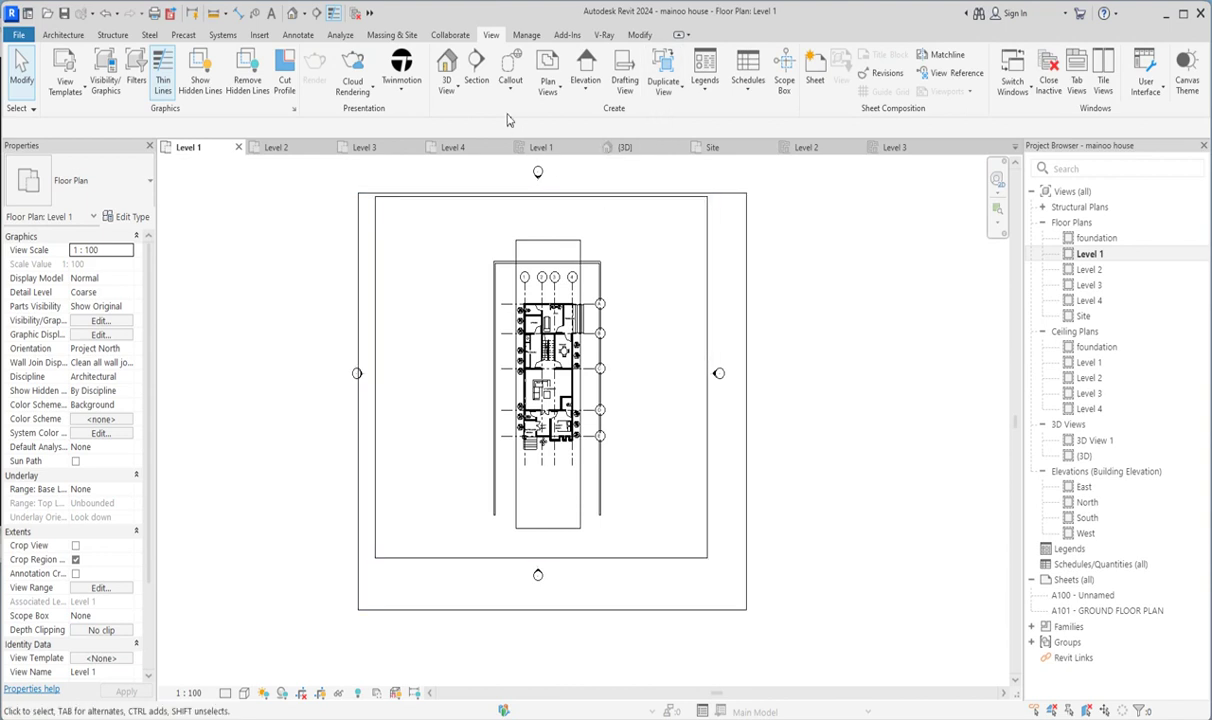
pyautogui.click(477, 67)
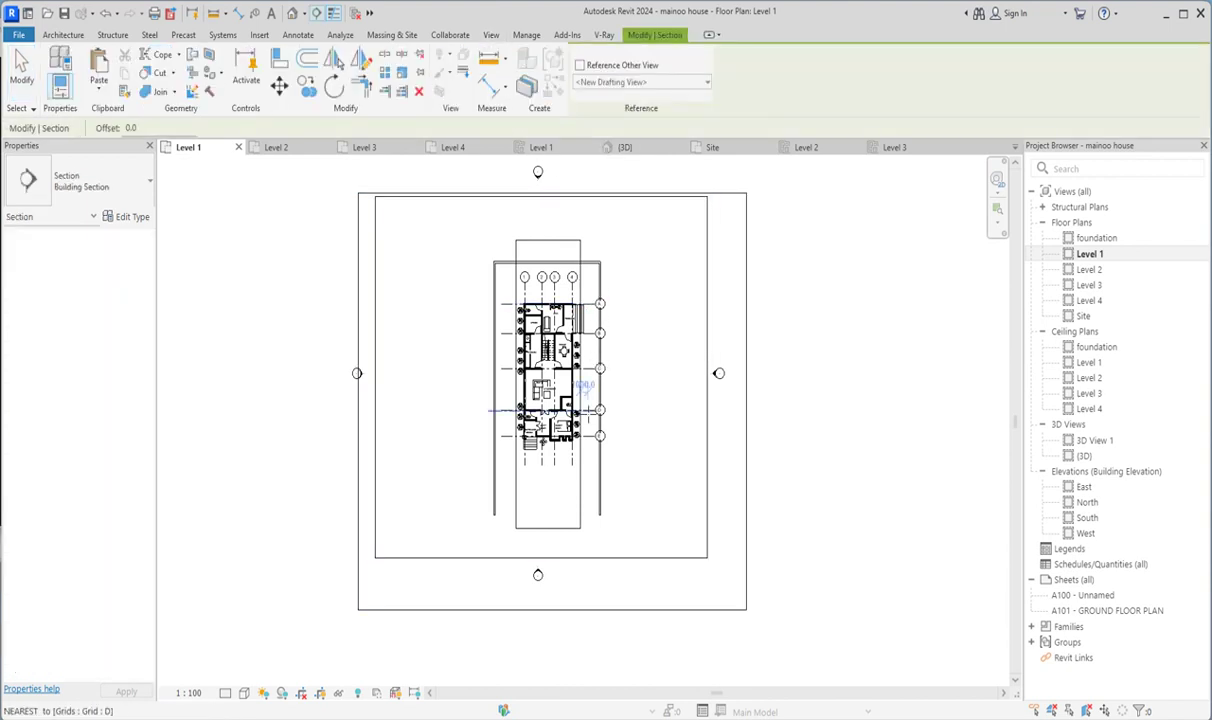
pyautogui.scroll(3, 586, 436)
pyautogui.scroll(1, 583, 487)
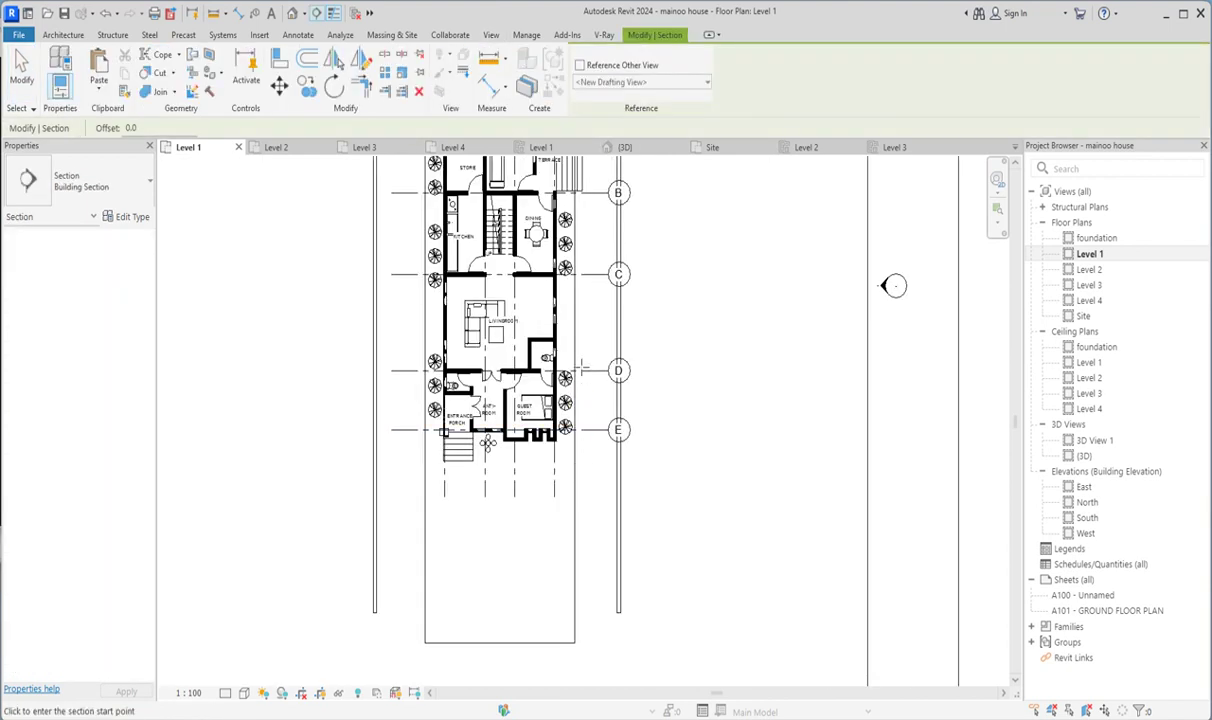
pyautogui.click(583, 291)
pyautogui.click(578, 549)
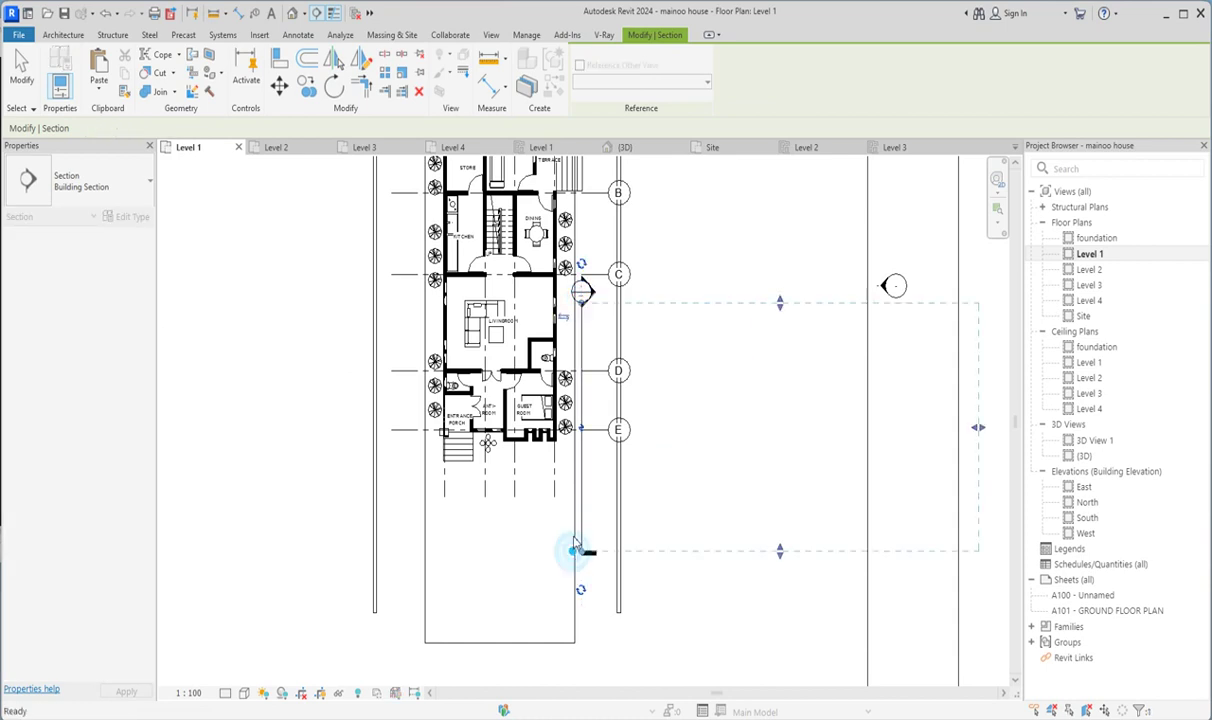
pyautogui.press('Escape')
pyautogui.rightClick(577, 502)
pyautogui.click(627, 167)
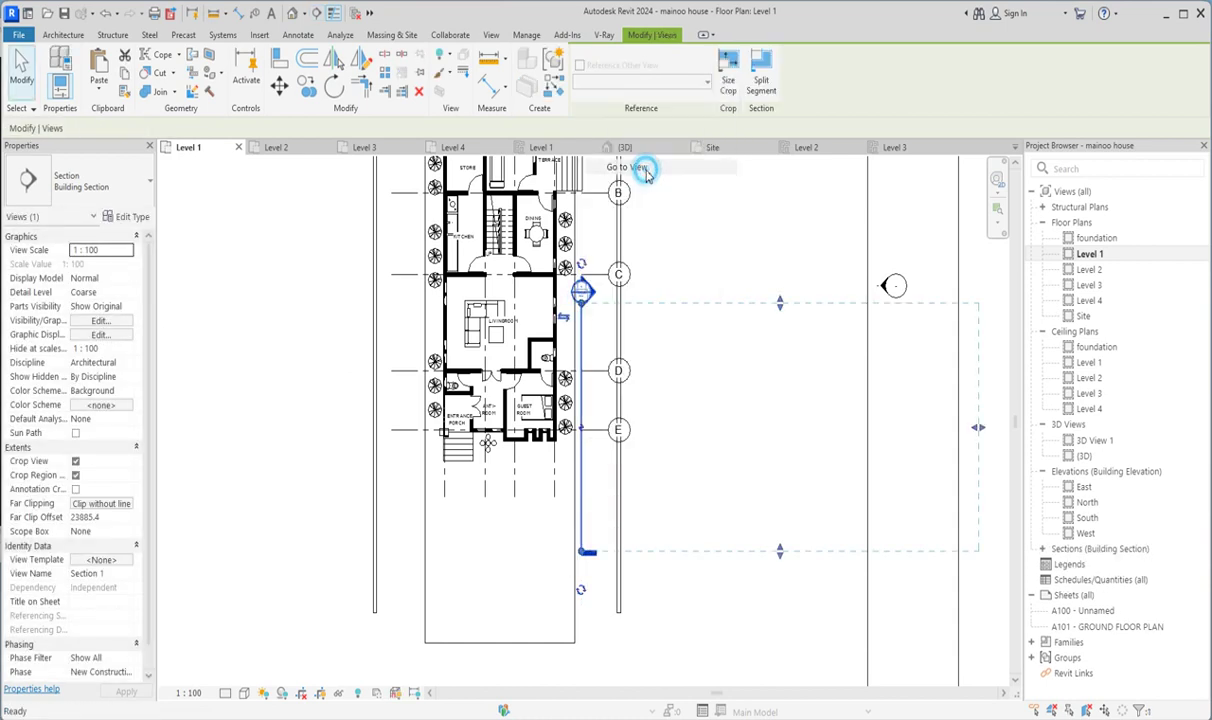
pyautogui.scroll(2, 603, 590)
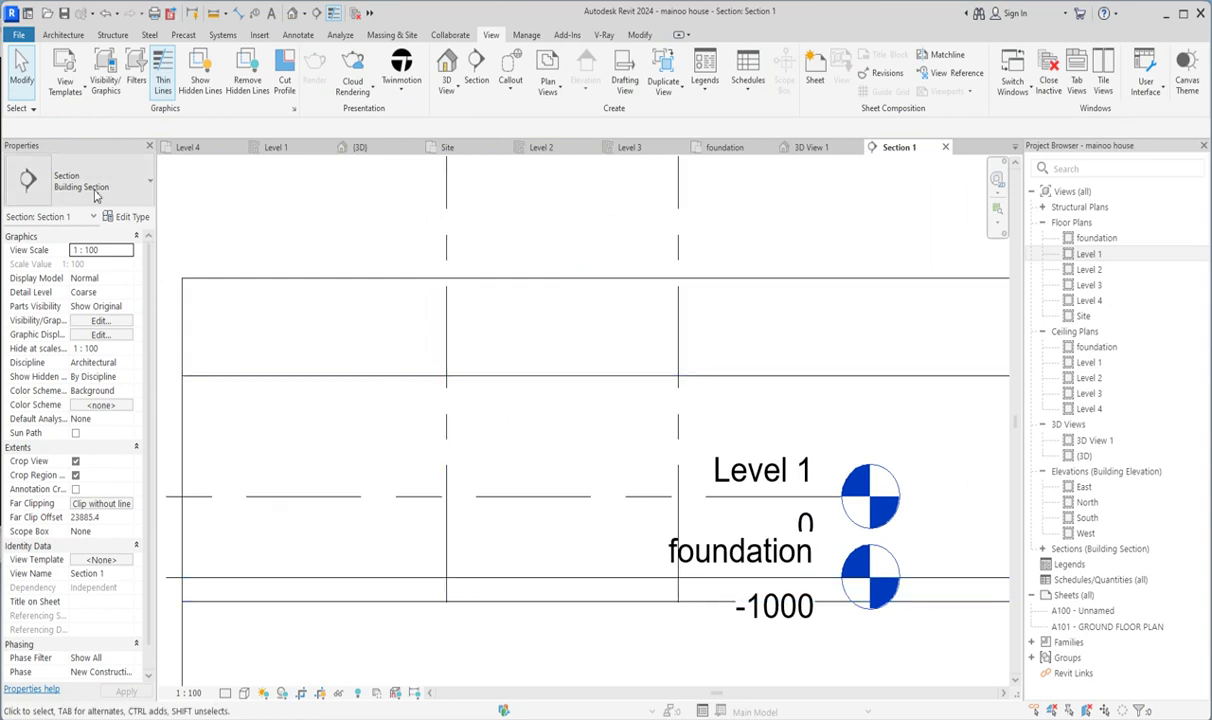
# Create an in-place family in the Air Terminals category named Air Terminals 1.
pyautogui.click(64, 36)
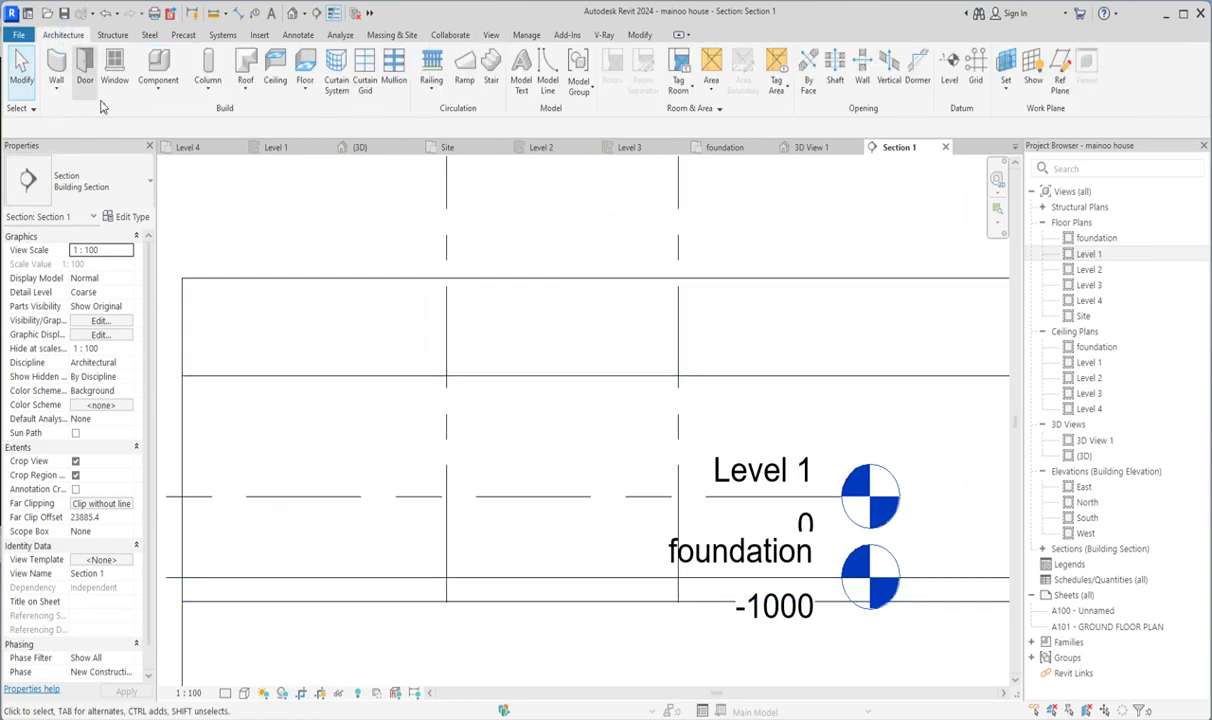
pyautogui.click(160, 55)
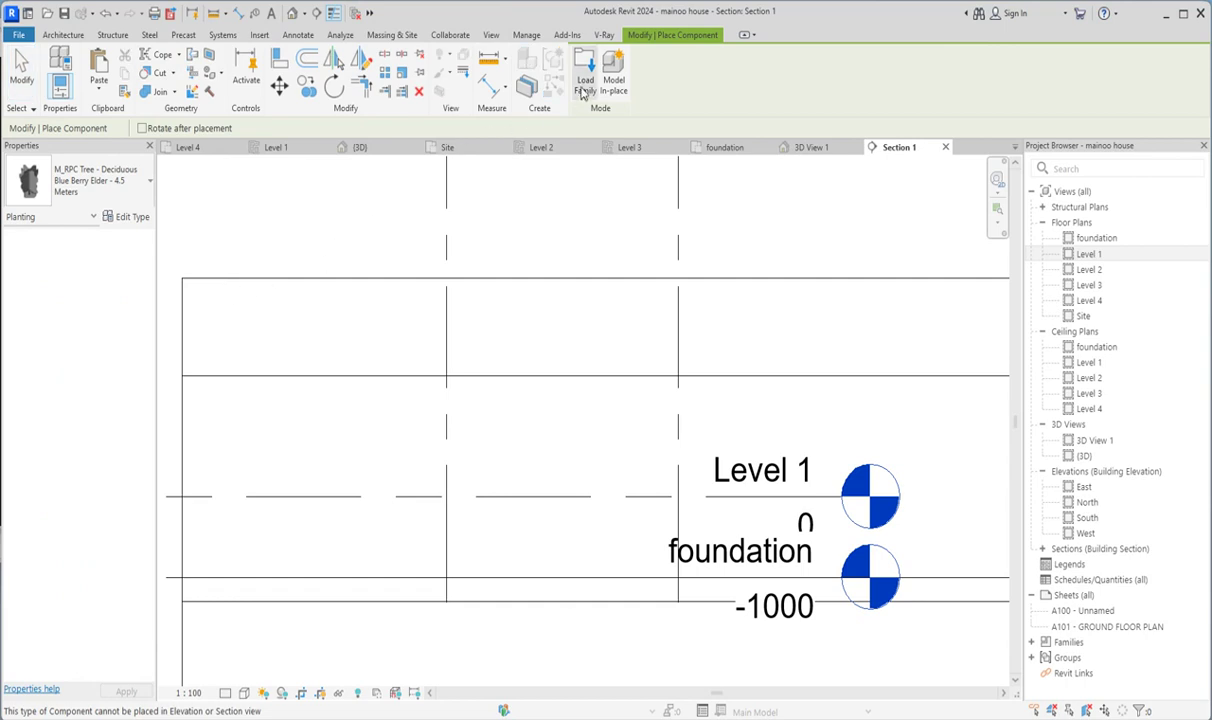
pyautogui.click(613, 80)
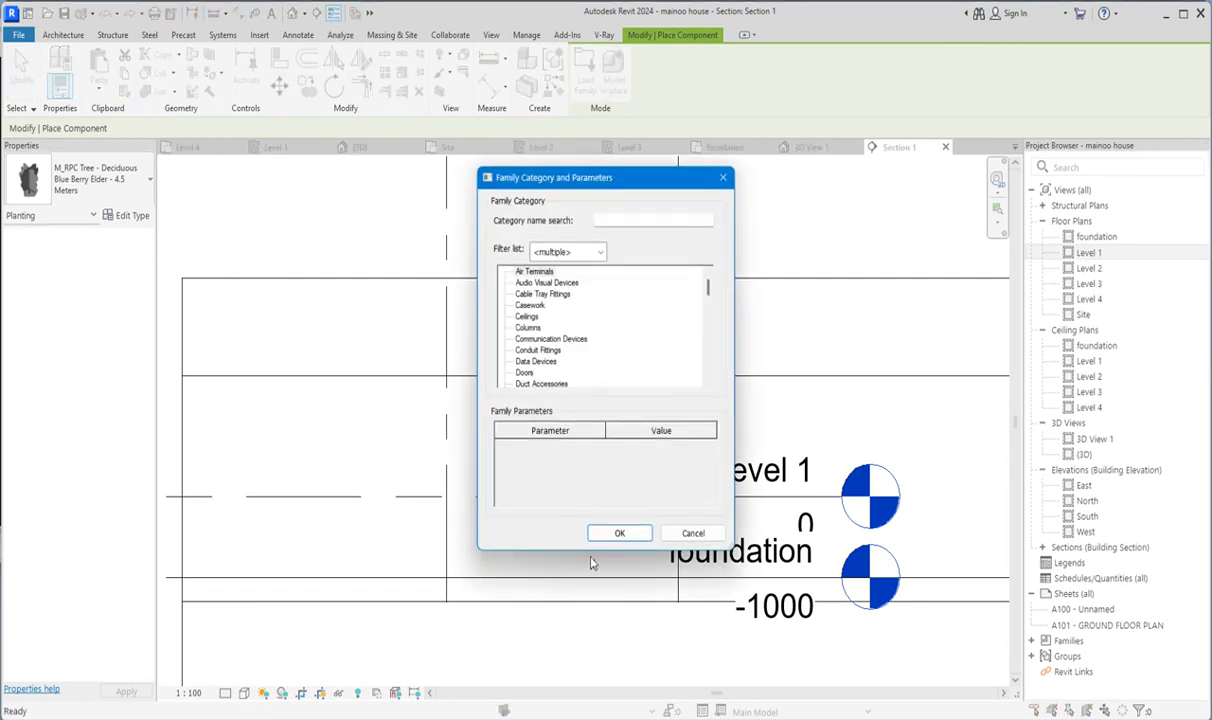
pyautogui.click(631, 538)
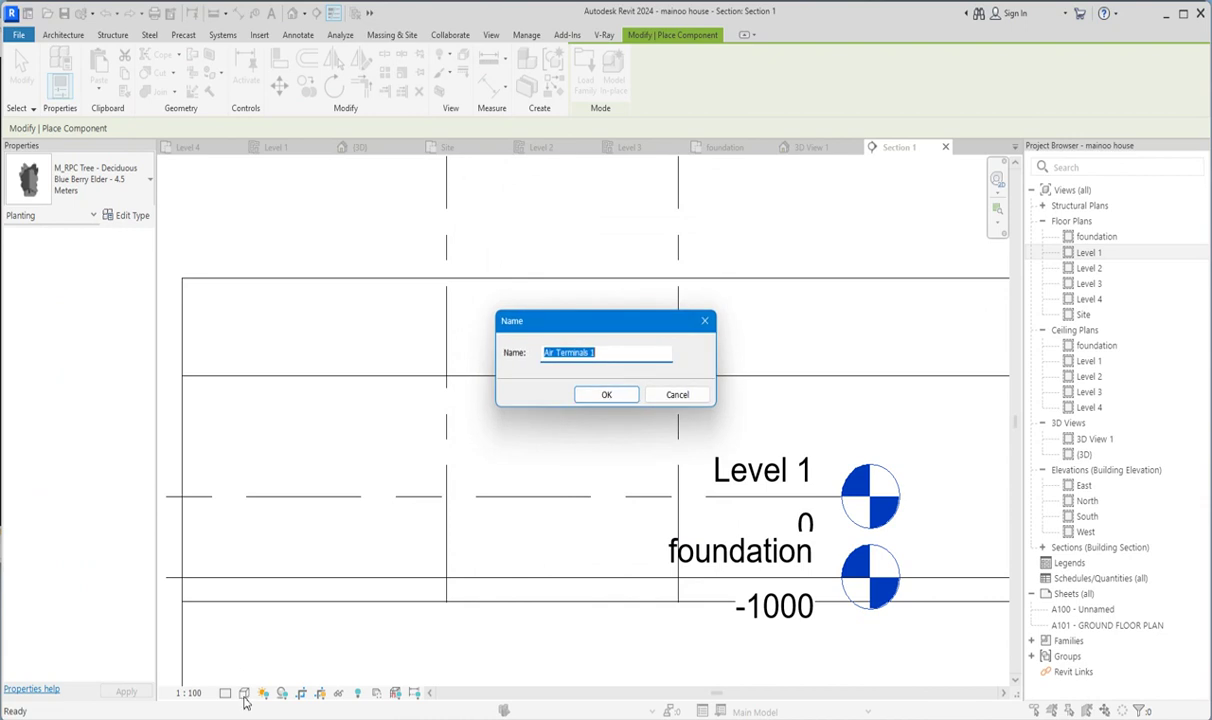
pyautogui.click(606, 395)
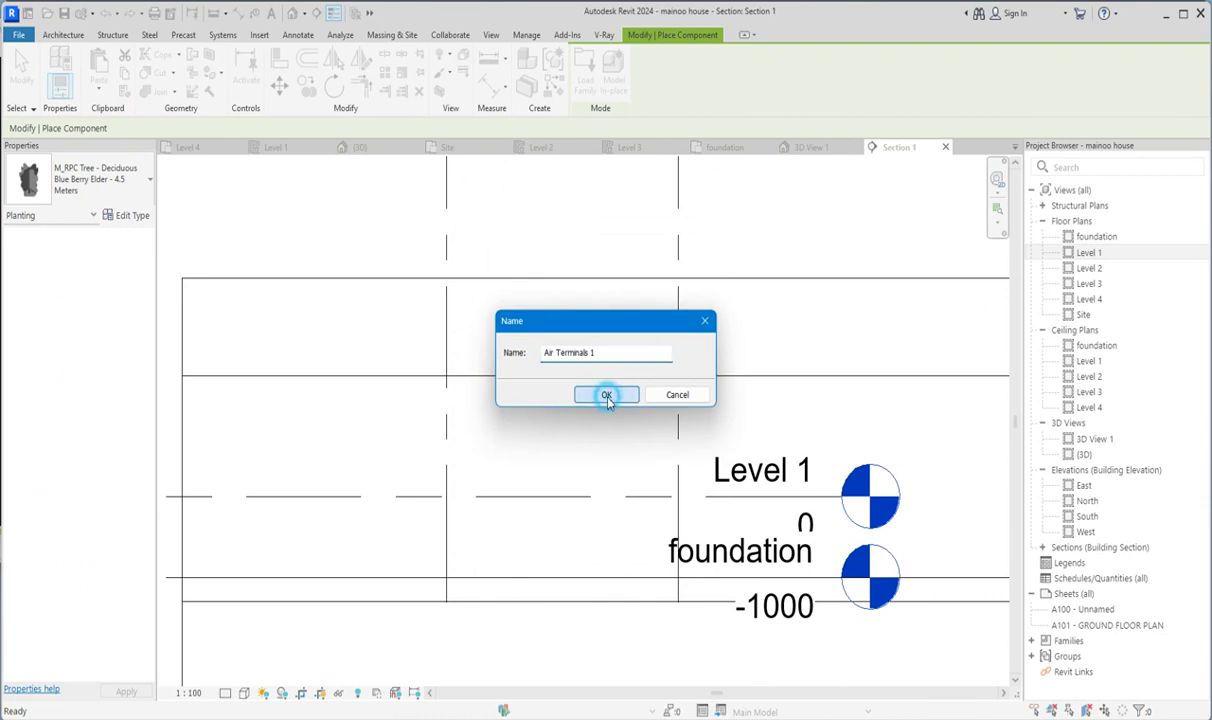
# Set Section 1's visual style to Shaded and zoom out to the D and E grids.
pyautogui.click(243, 693)
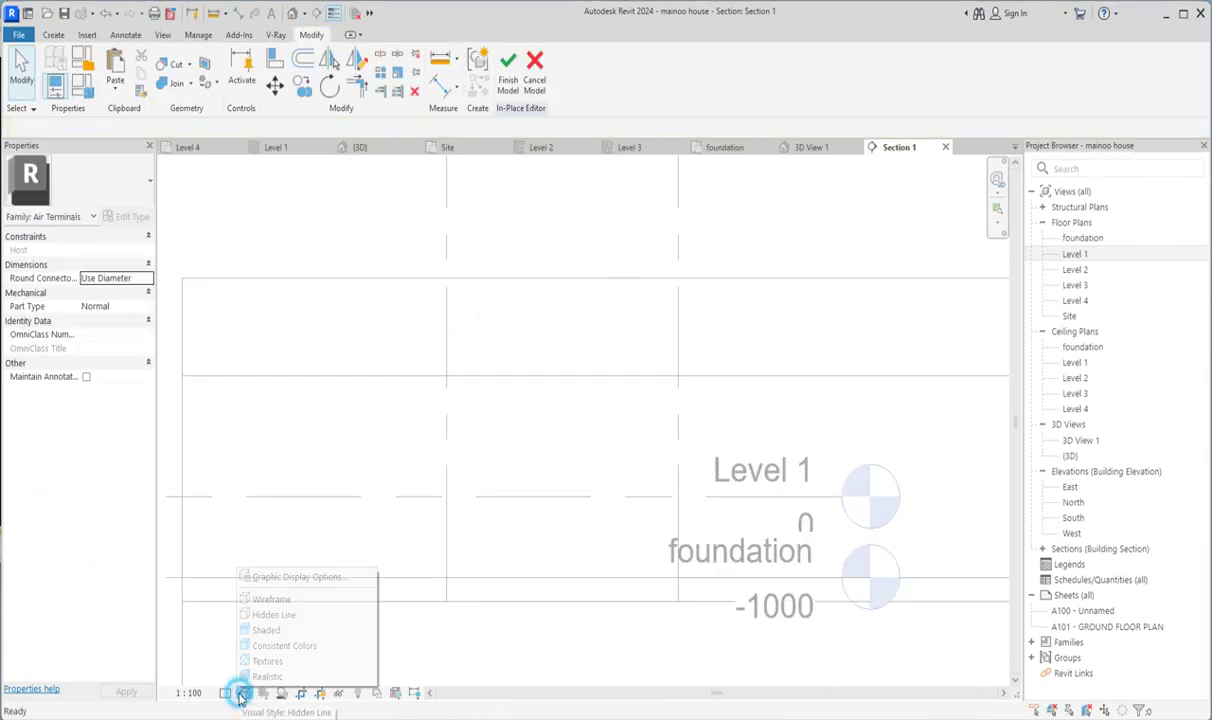
pyautogui.click(279, 631)
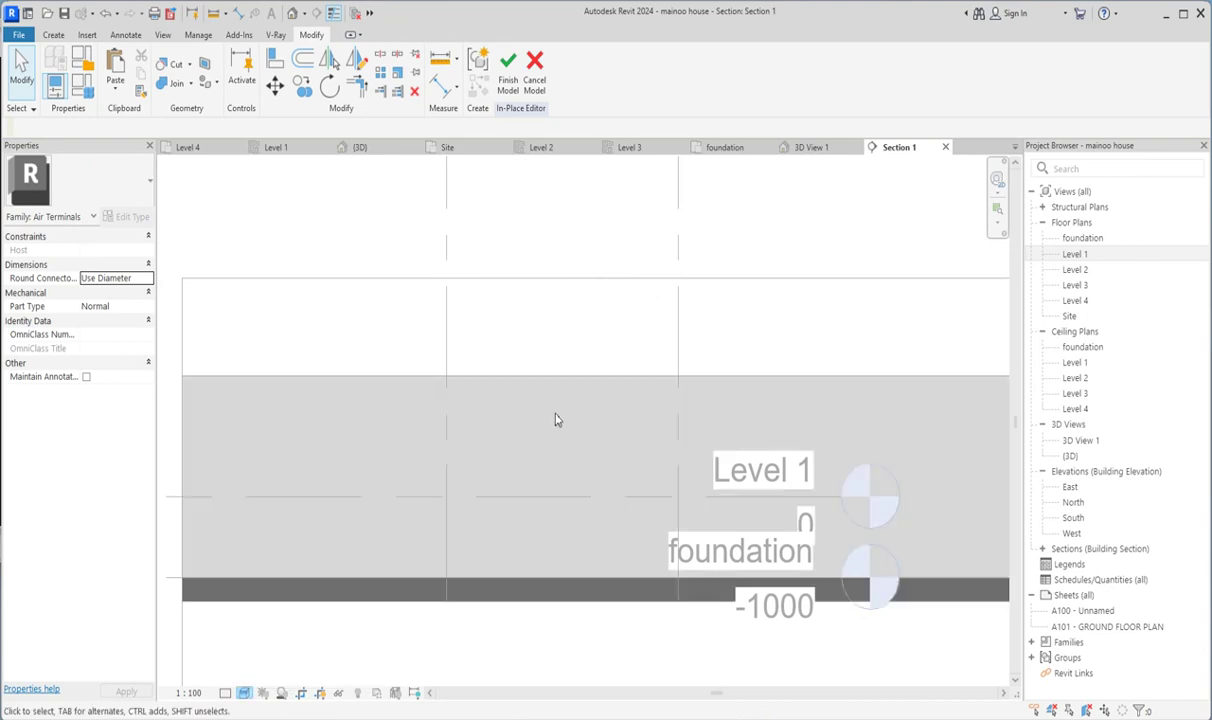
pyautogui.scroll(-3, 597, 488)
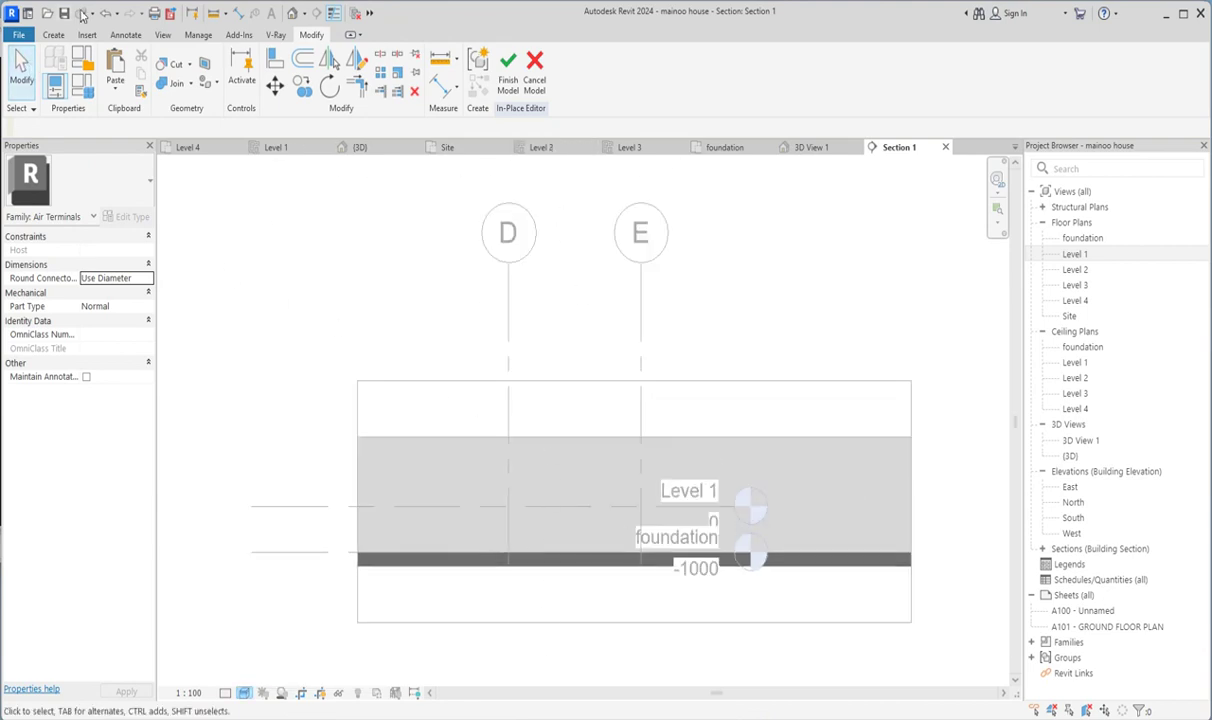
pyautogui.click(53, 35)
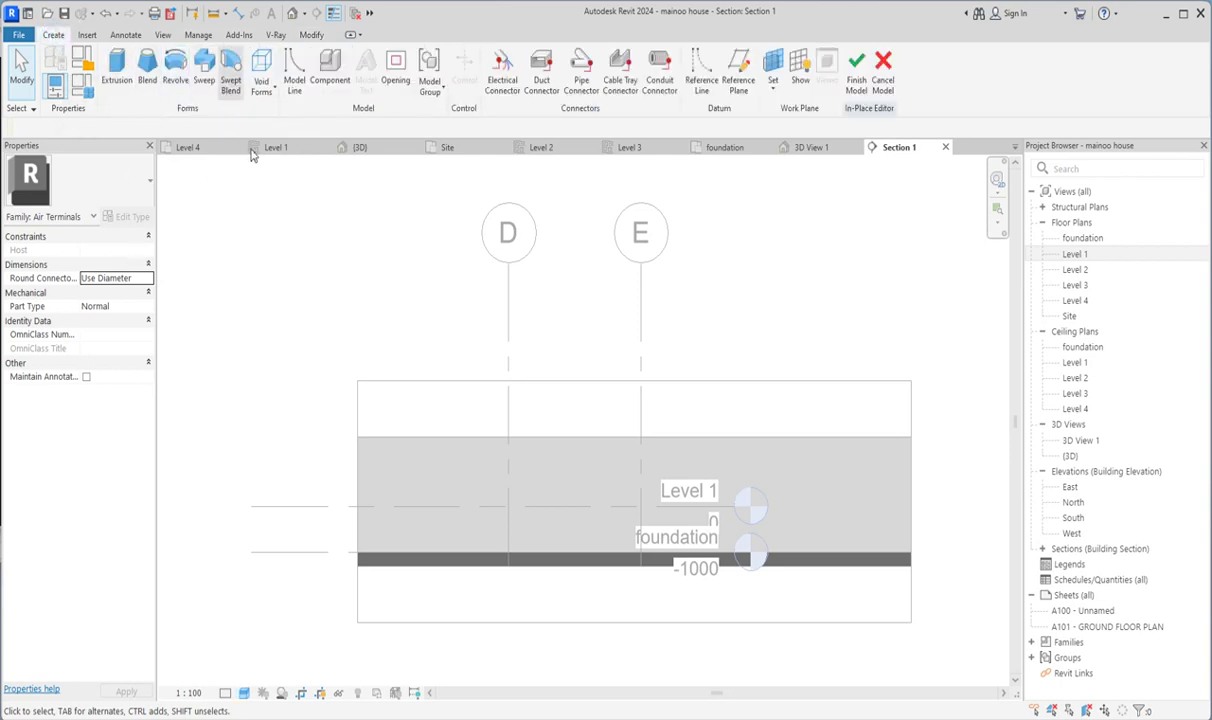
# Start a sweep and sketch its path on the wall face as the work plane.
pyautogui.click(204, 70)
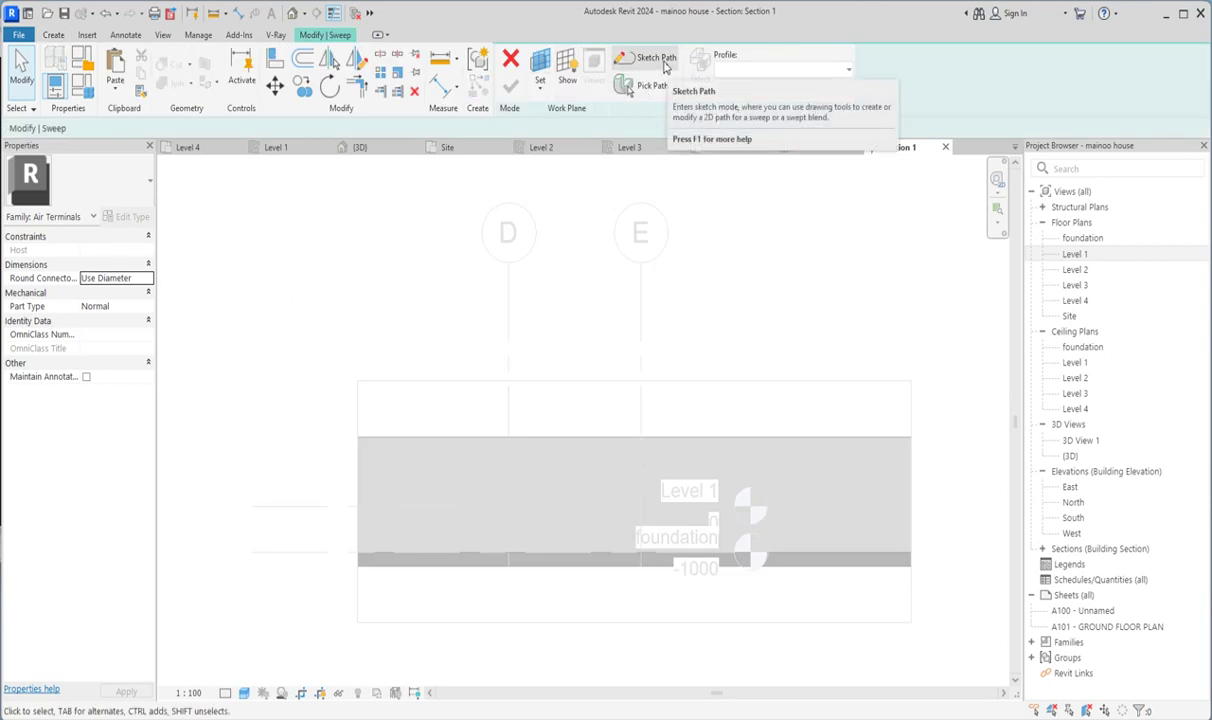
pyautogui.click(647, 58)
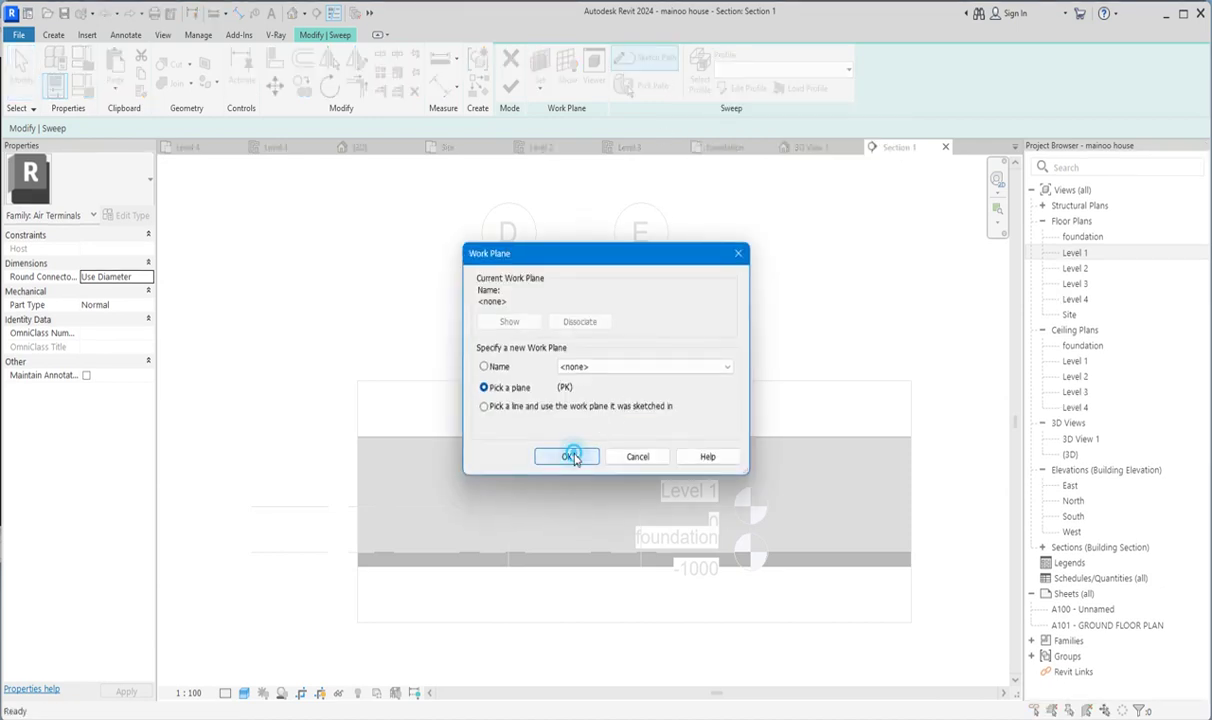
pyautogui.click(569, 457)
pyautogui.click(593, 438)
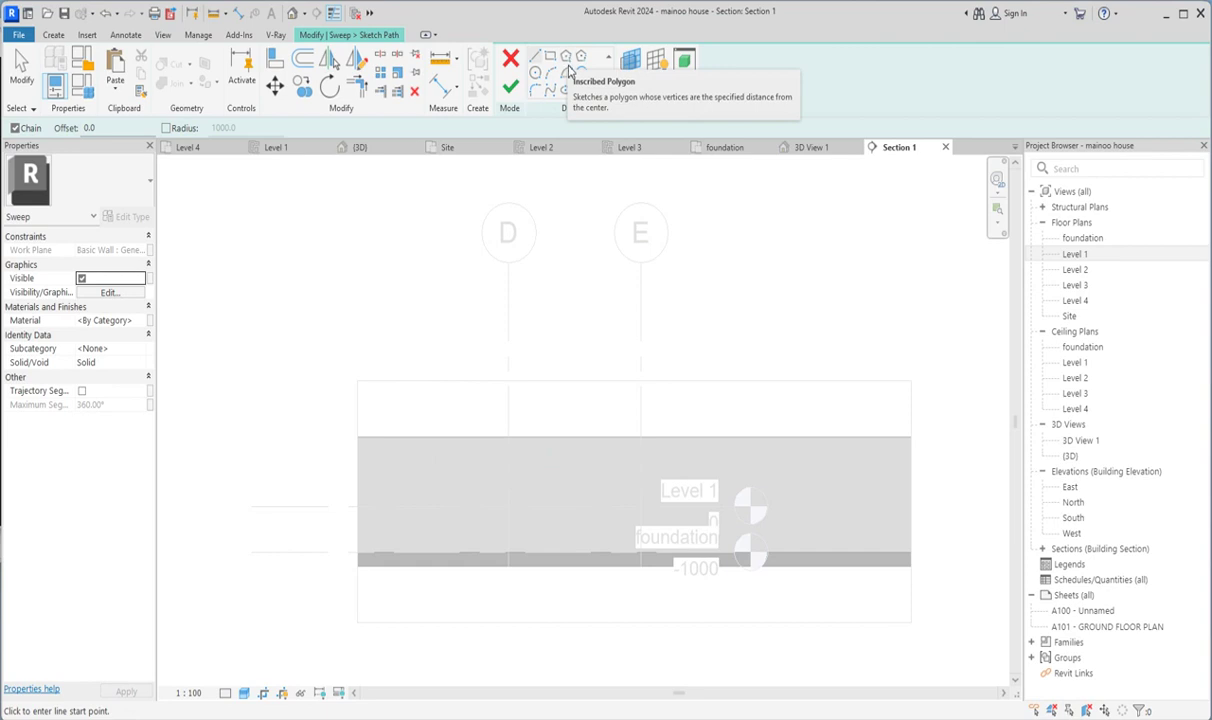
# Draw a four-sided inscribed polygon diamond centred on the wall section.
pyautogui.click(567, 63)
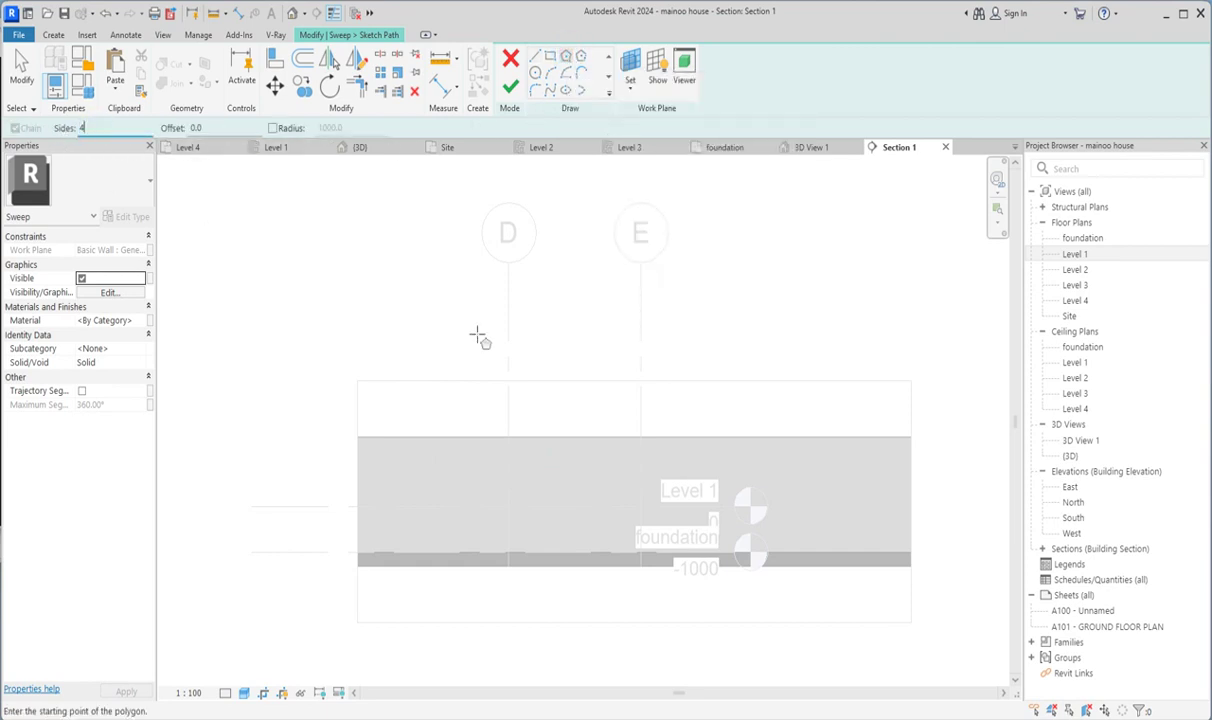
pyautogui.press('Return')
pyautogui.click(614, 498)
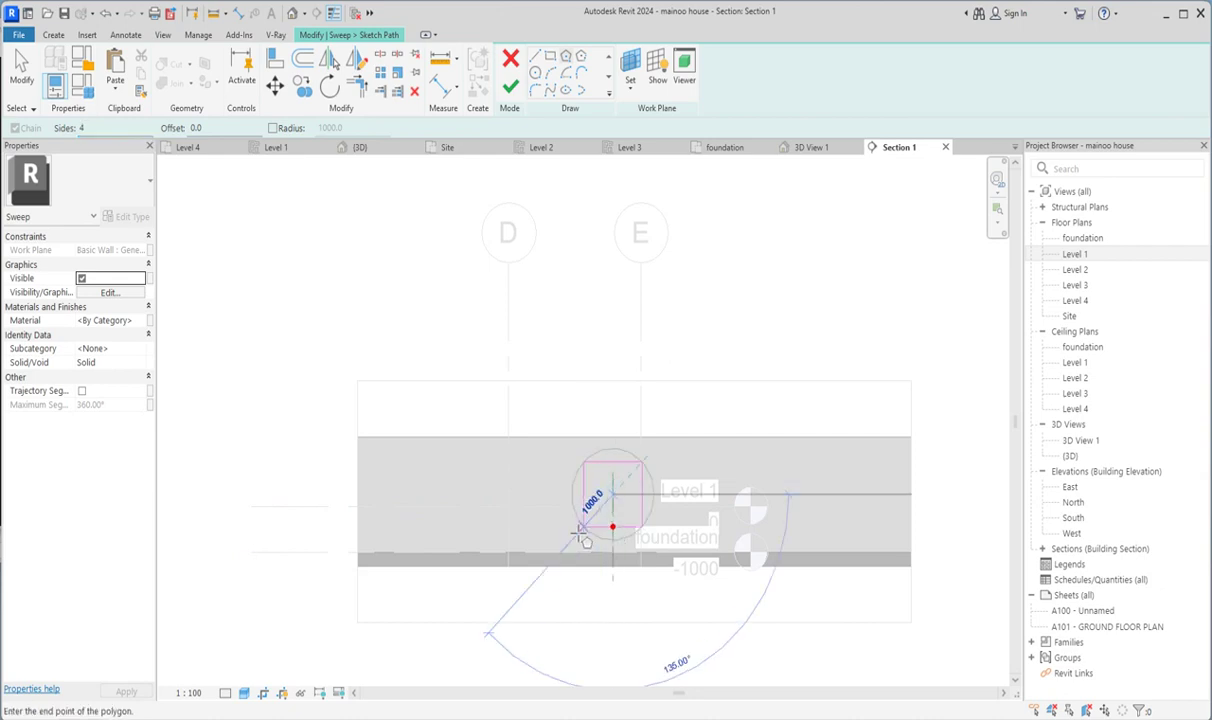
pyautogui.scroll(2, 625, 538)
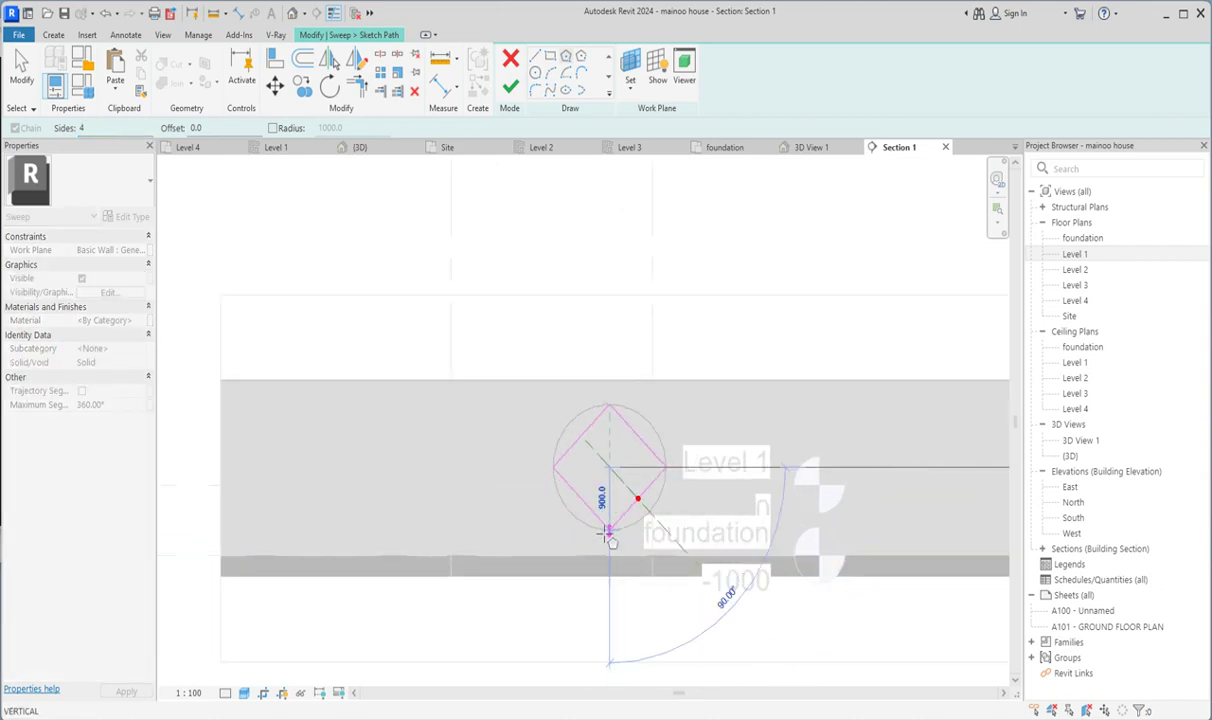
pyautogui.scroll(2, 607, 537)
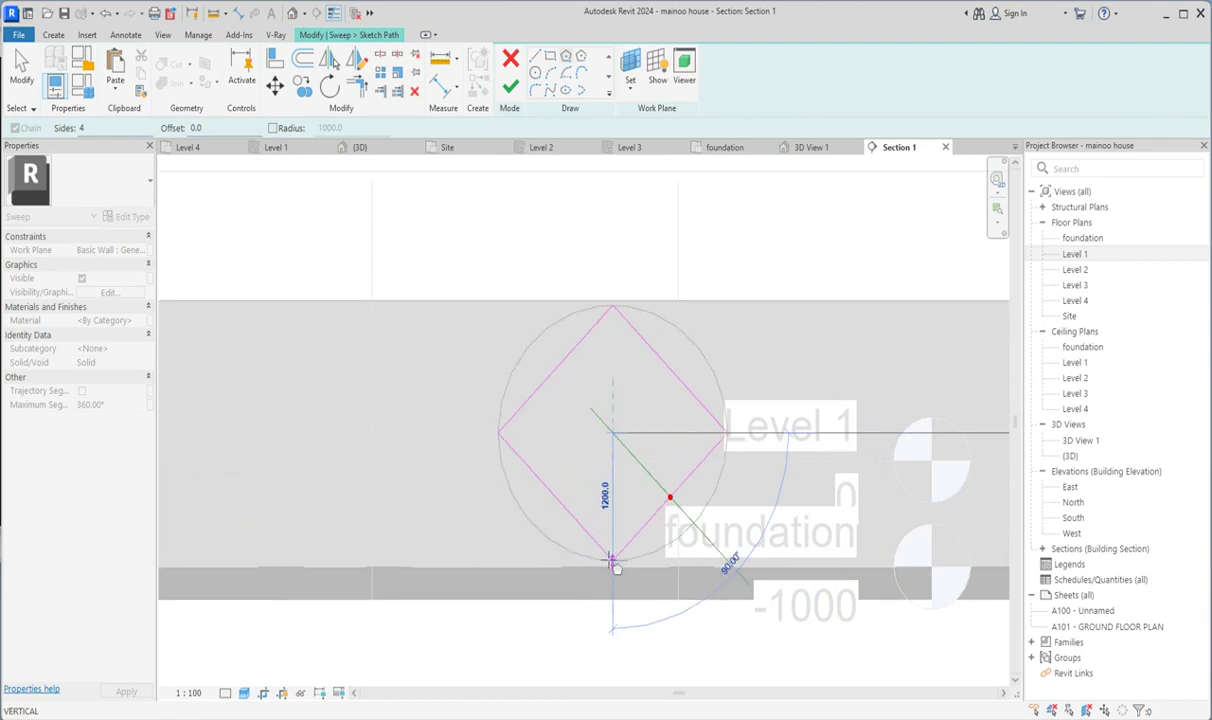
pyautogui.click(612, 562)
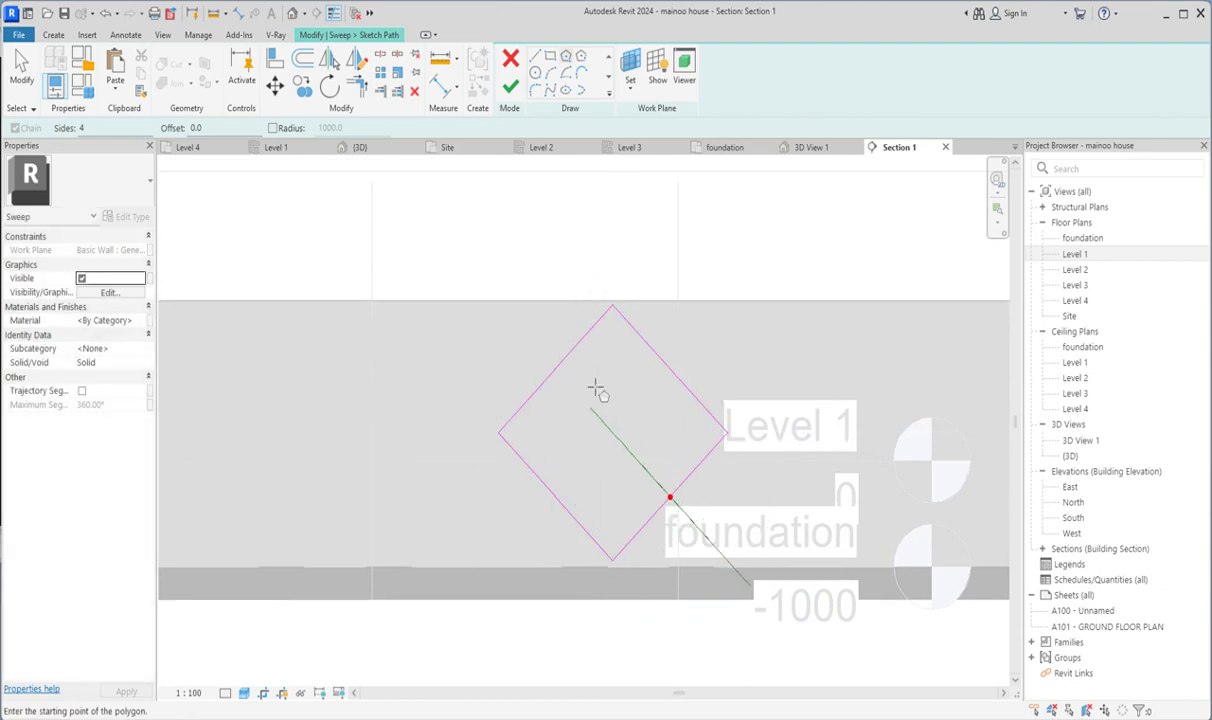
pyautogui.rightClick(523, 200)
pyautogui.click(578, 215)
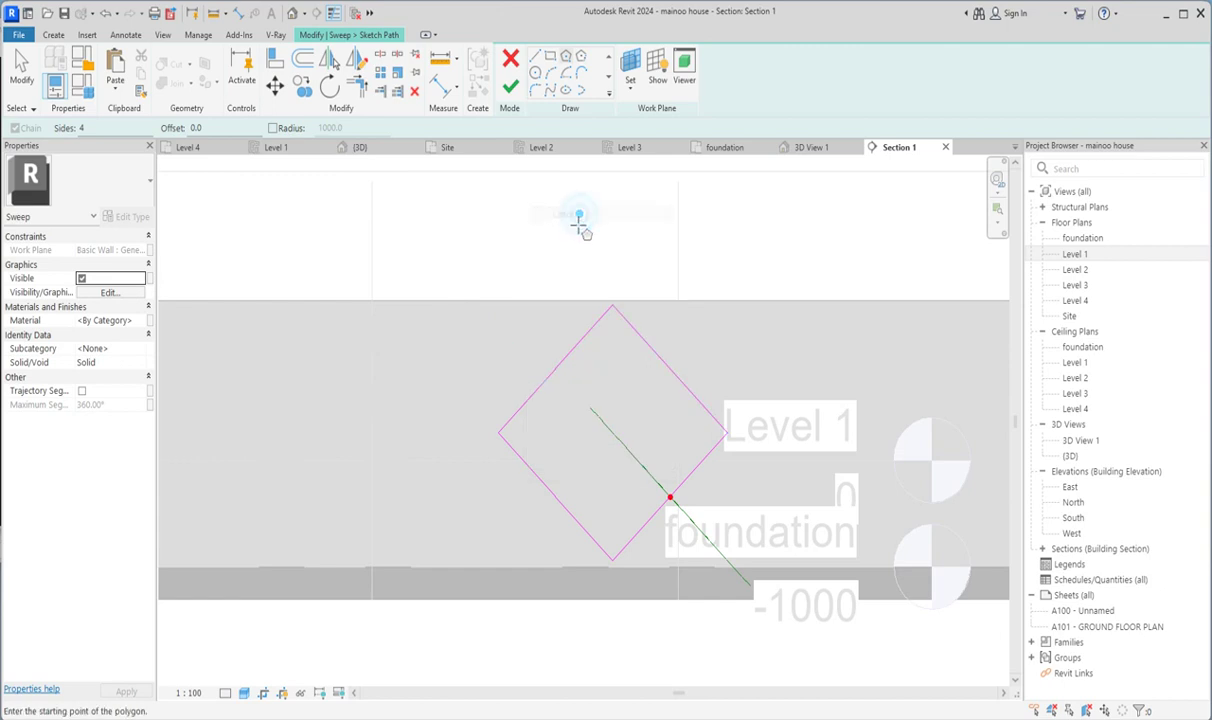
pyautogui.rightClick(578, 225)
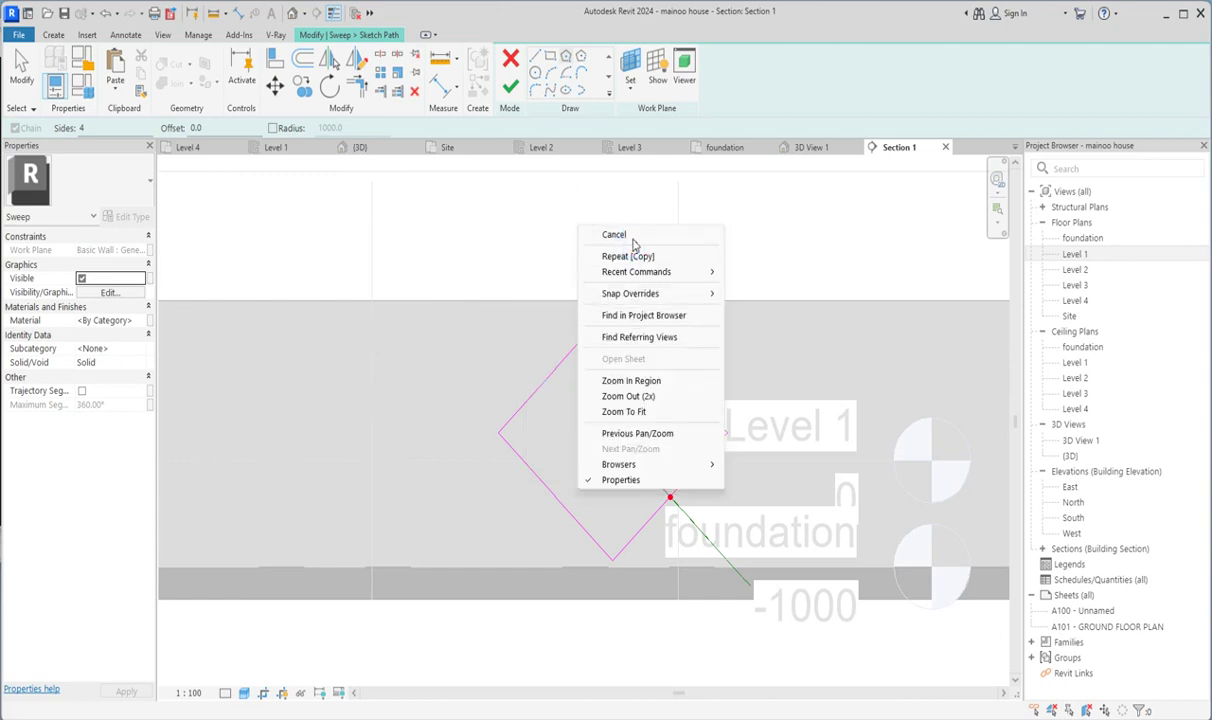
pyautogui.click(622, 235)
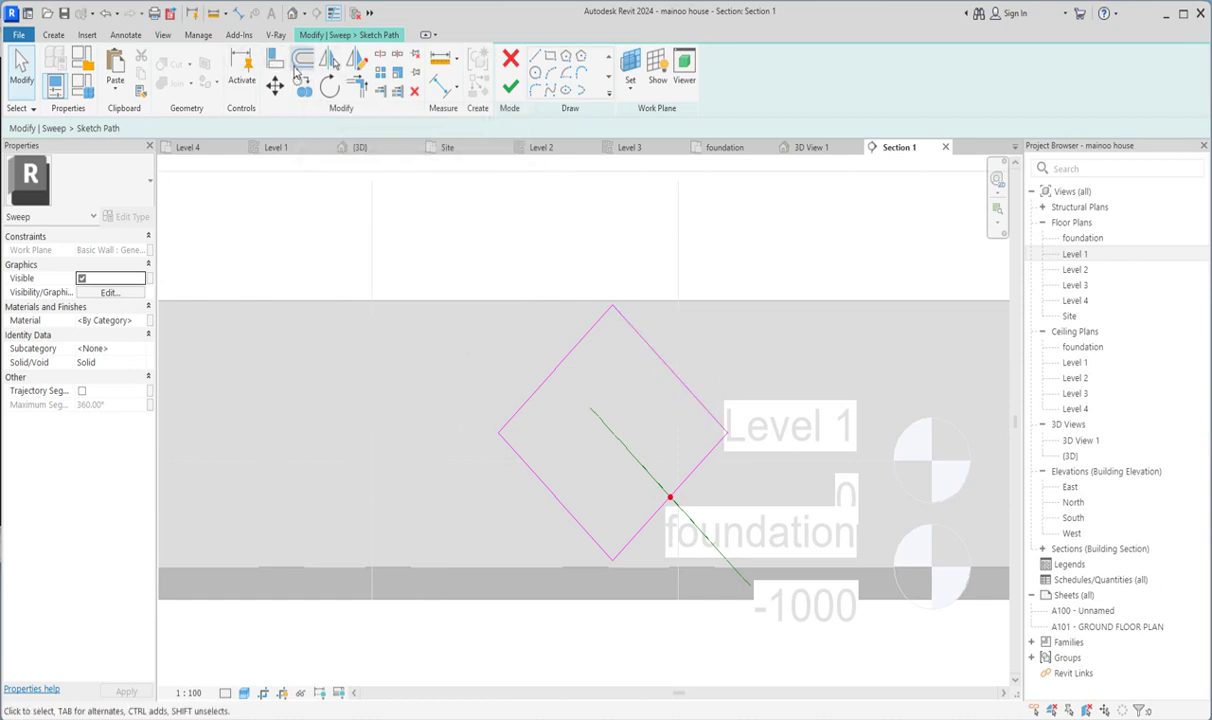
# Offset the diamond's upper-right and lower-left sides 250 inward and finish the path sketch.
pyautogui.click(304, 61)
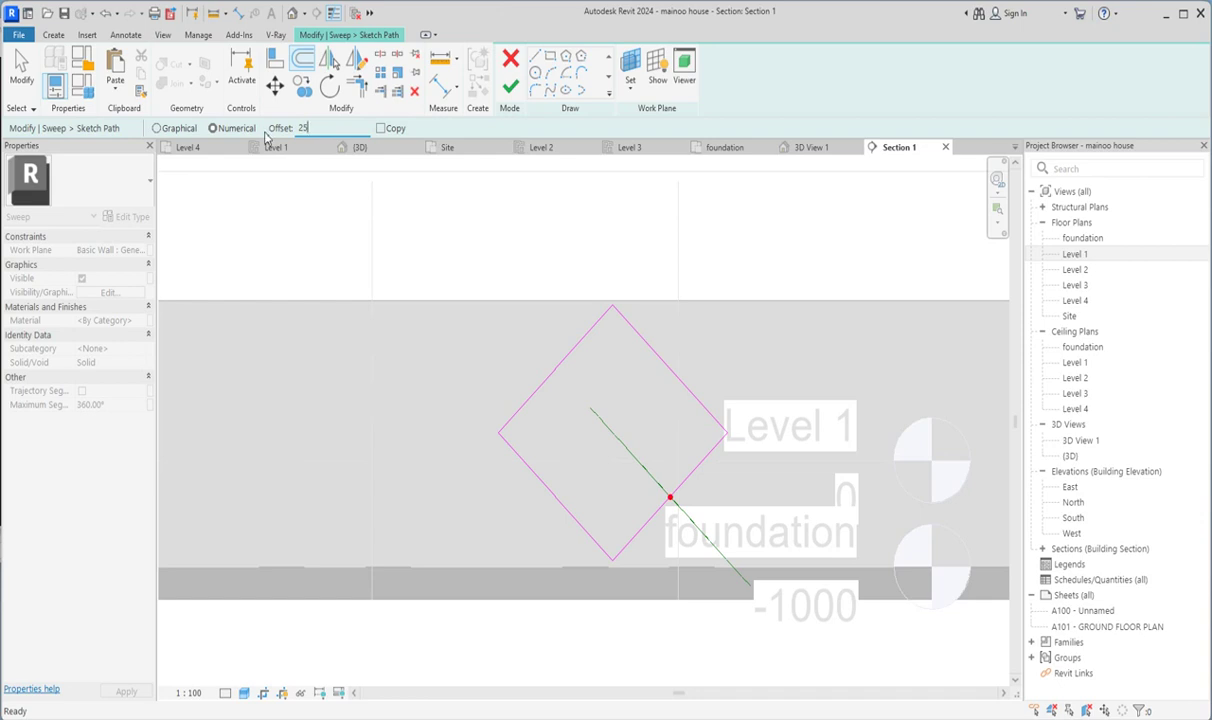
pyautogui.click(650, 355)
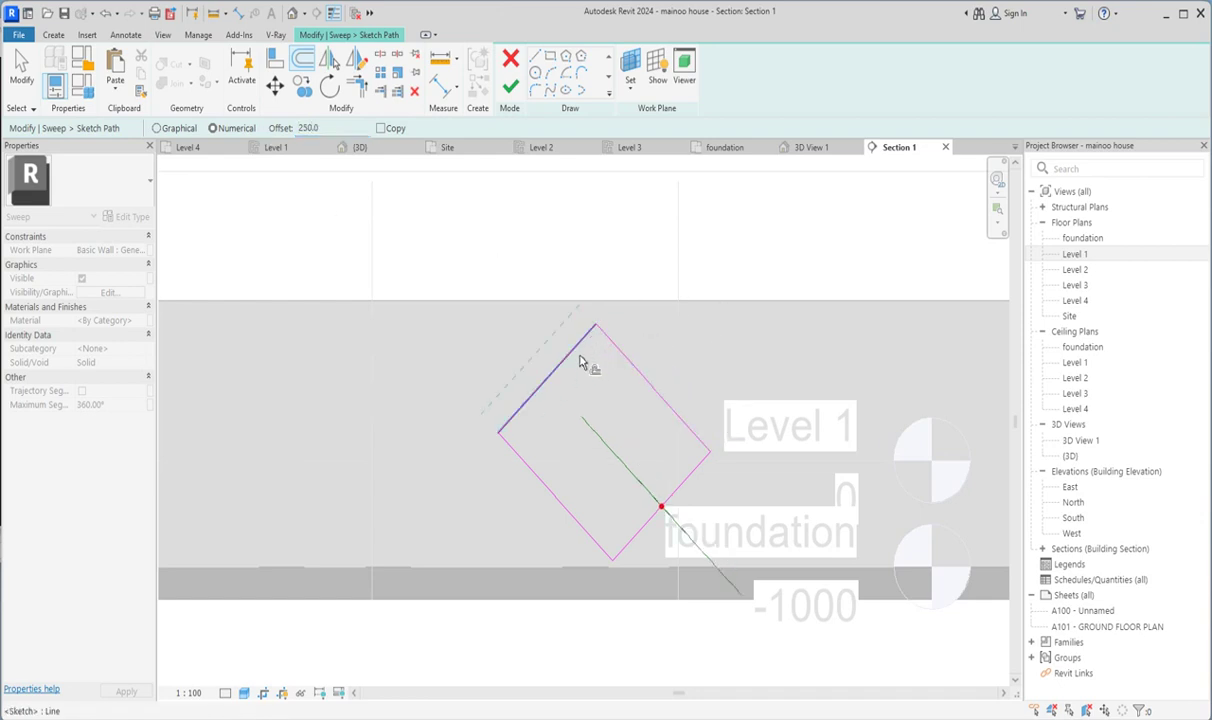
pyautogui.click(545, 484)
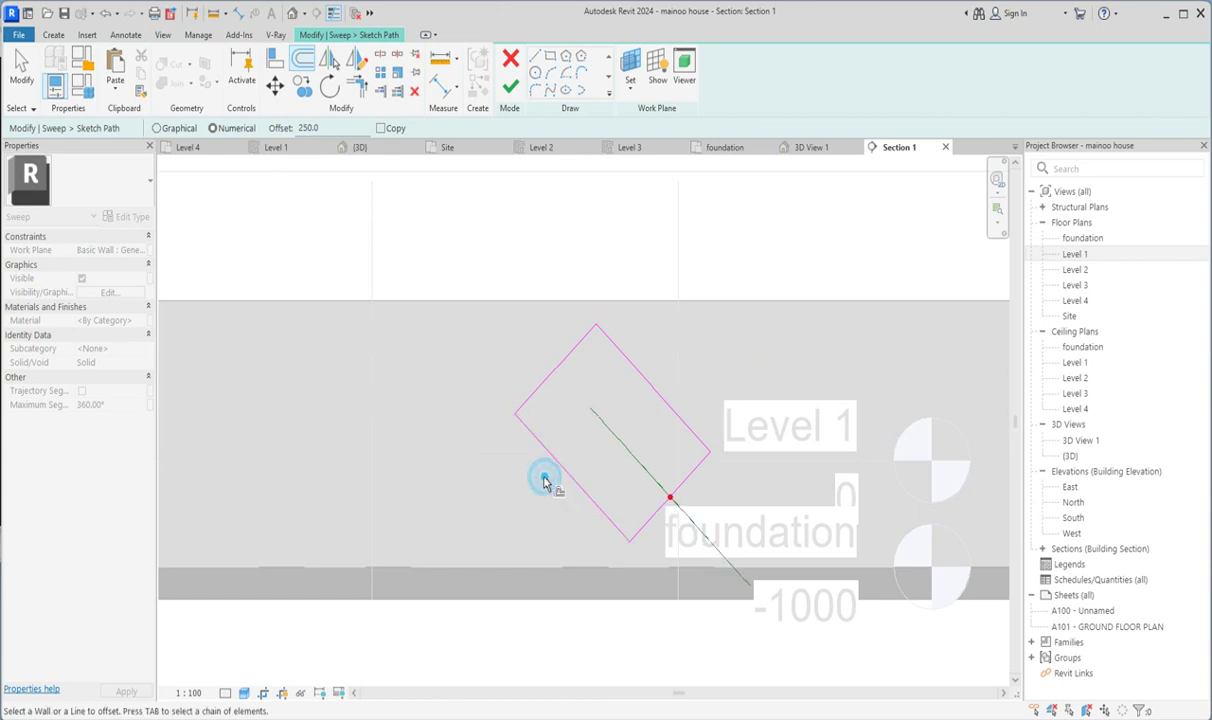
pyautogui.rightClick(505, 260)
pyautogui.click(571, 273)
pyautogui.scroll(2, 562, 350)
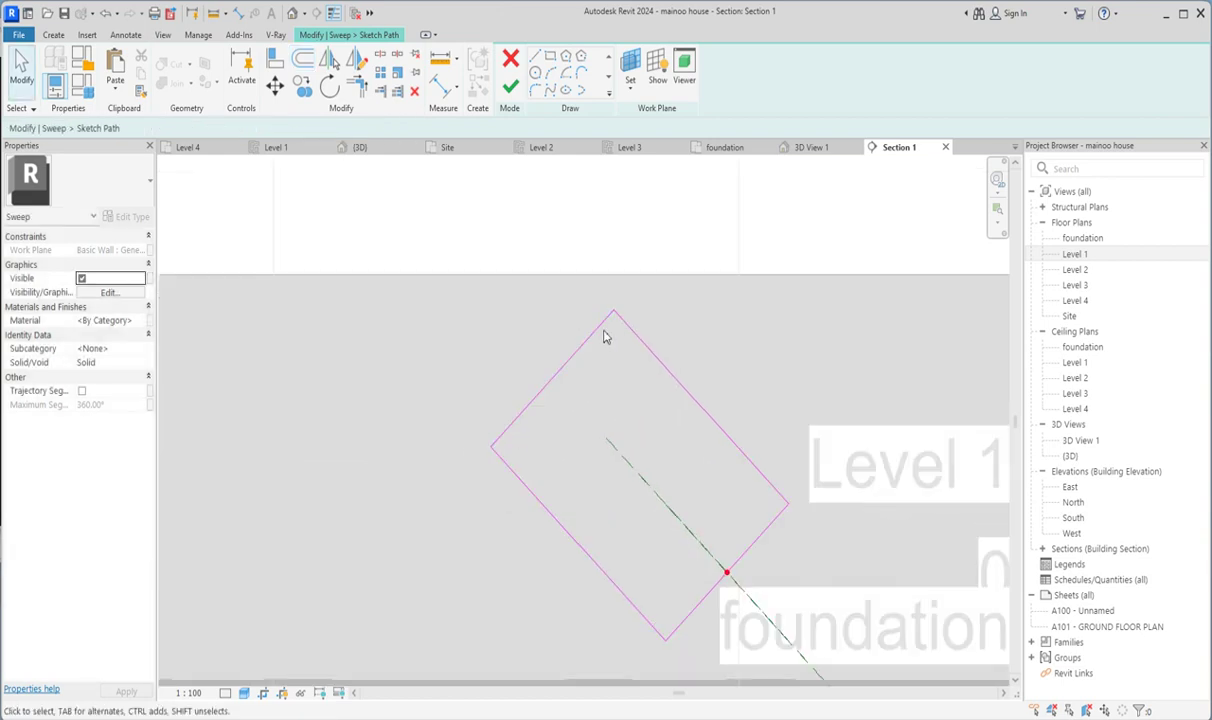
pyautogui.scroll(-1, 512, 262)
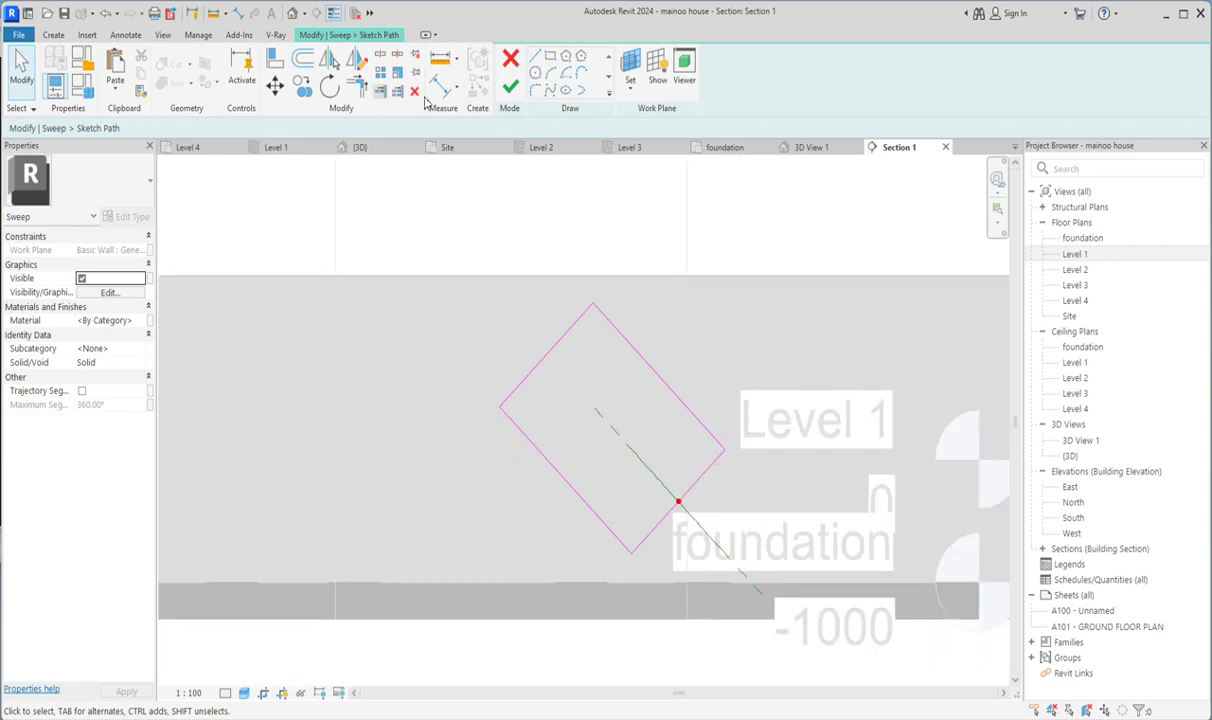
pyautogui.click(510, 88)
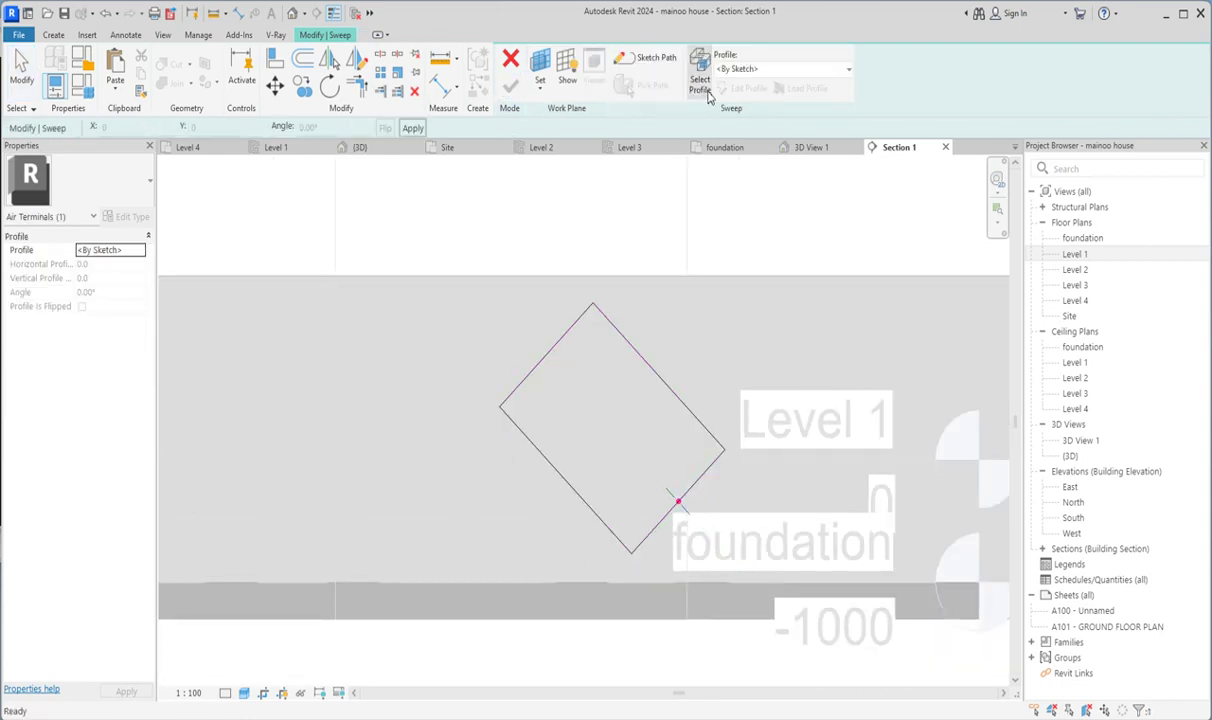
# Start sketching the sweep profile, choosing the Level 1 floor plan as the sketch view.
pyautogui.click(706, 89)
pyautogui.click(748, 88)
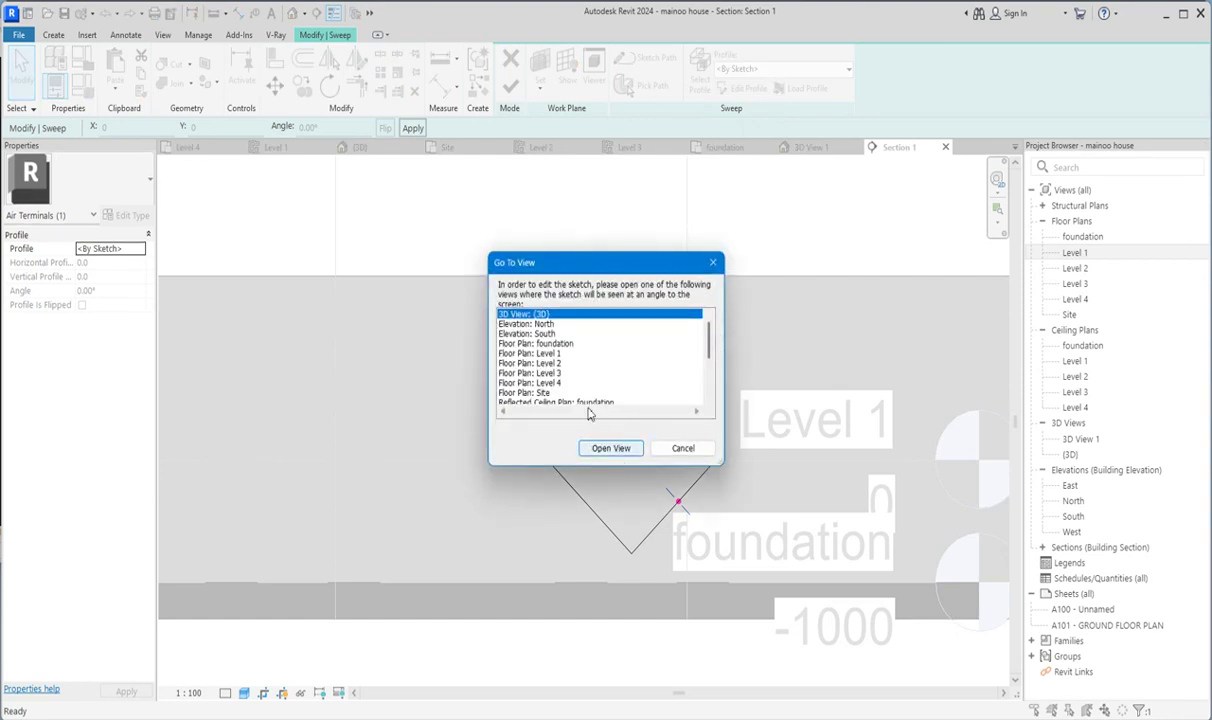
pyautogui.click(545, 334)
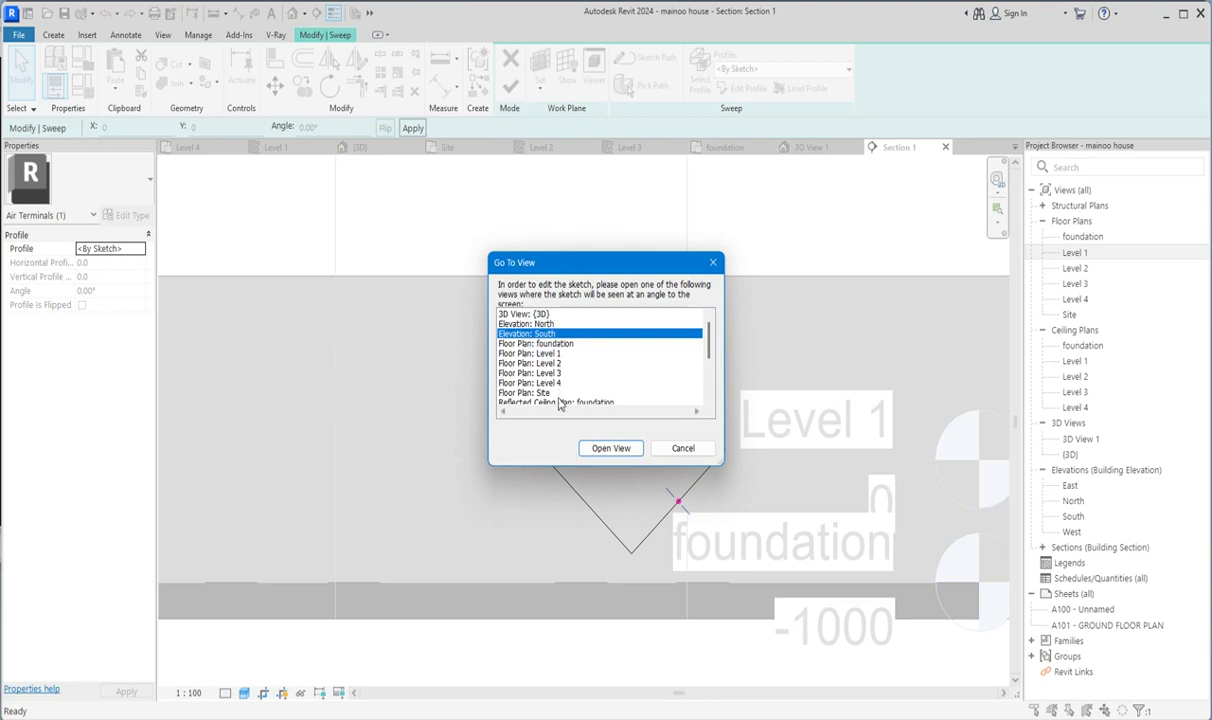
pyautogui.click(551, 355)
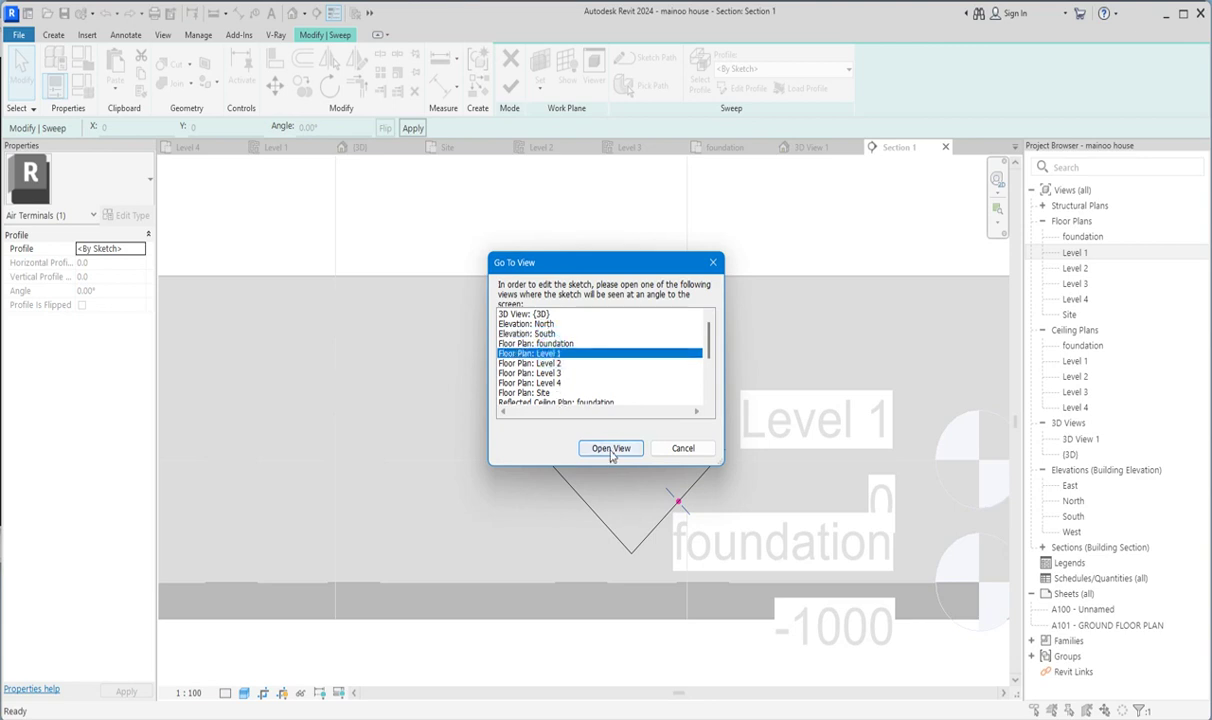
pyautogui.click(611, 449)
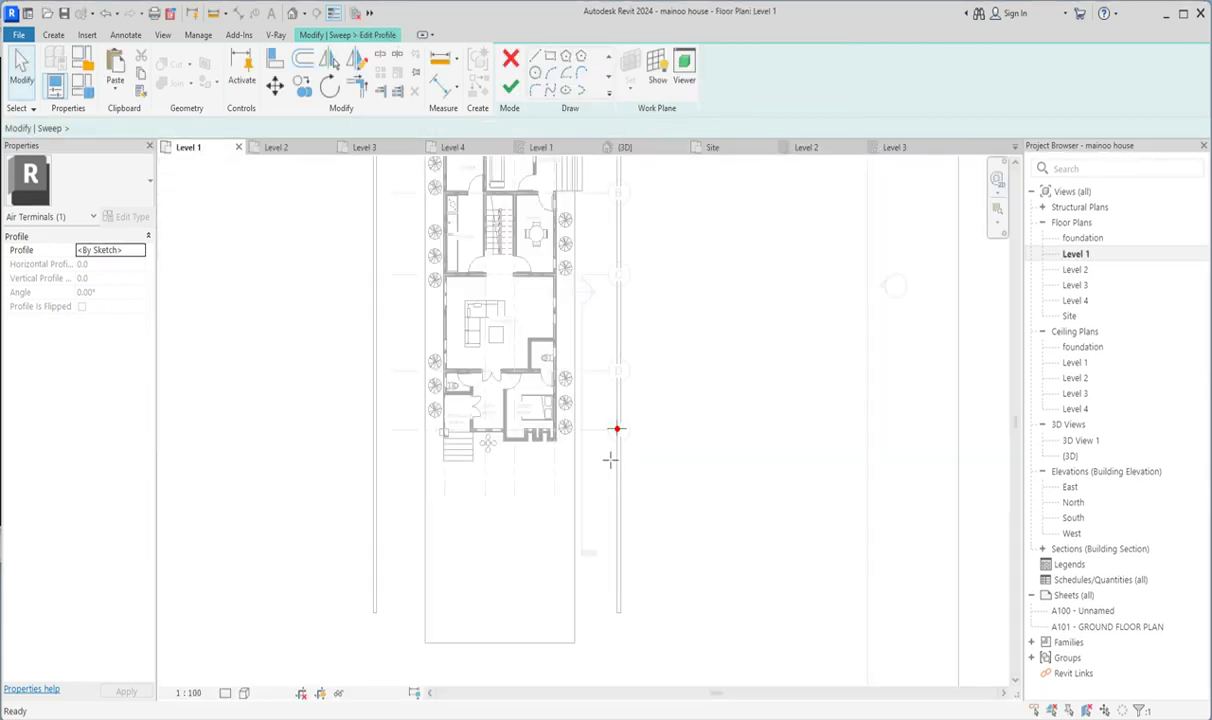
pyautogui.scroll(5, 610, 459)
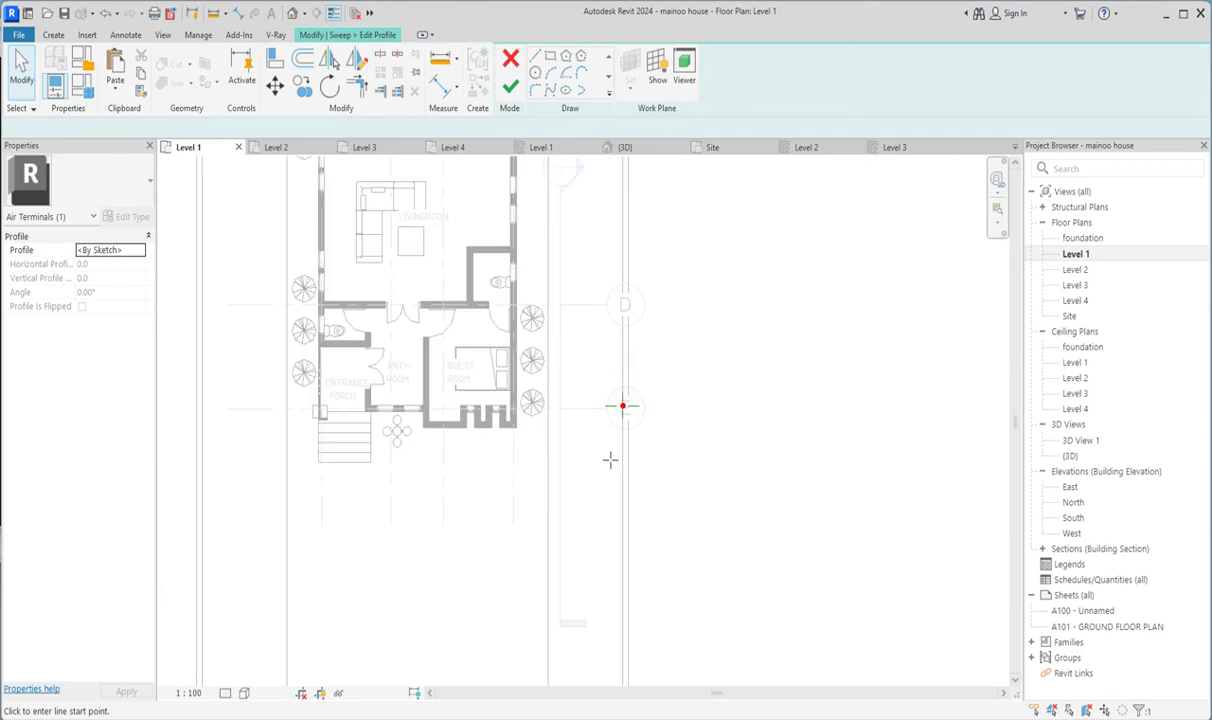
# Draw a small circle profile at the reference-plane intersection and finish the sweep.
pyautogui.click(535, 74)
pyautogui.scroll(5, 615, 410)
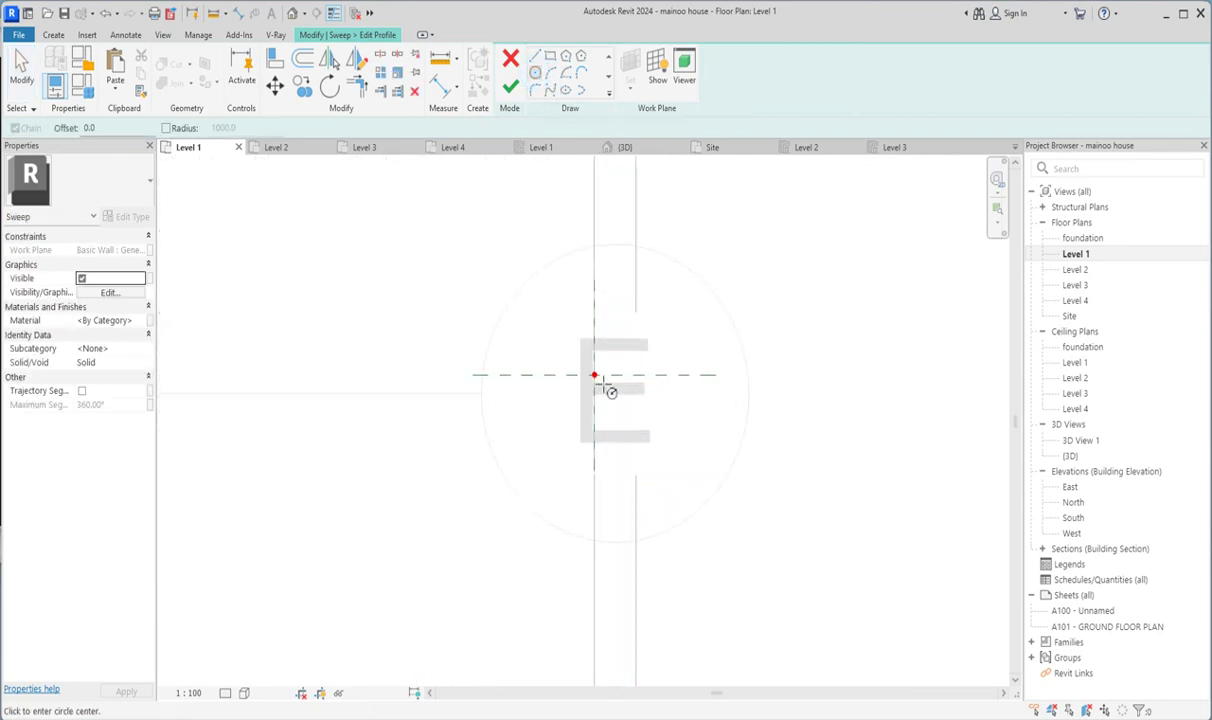
pyautogui.scroll(2, 590, 377)
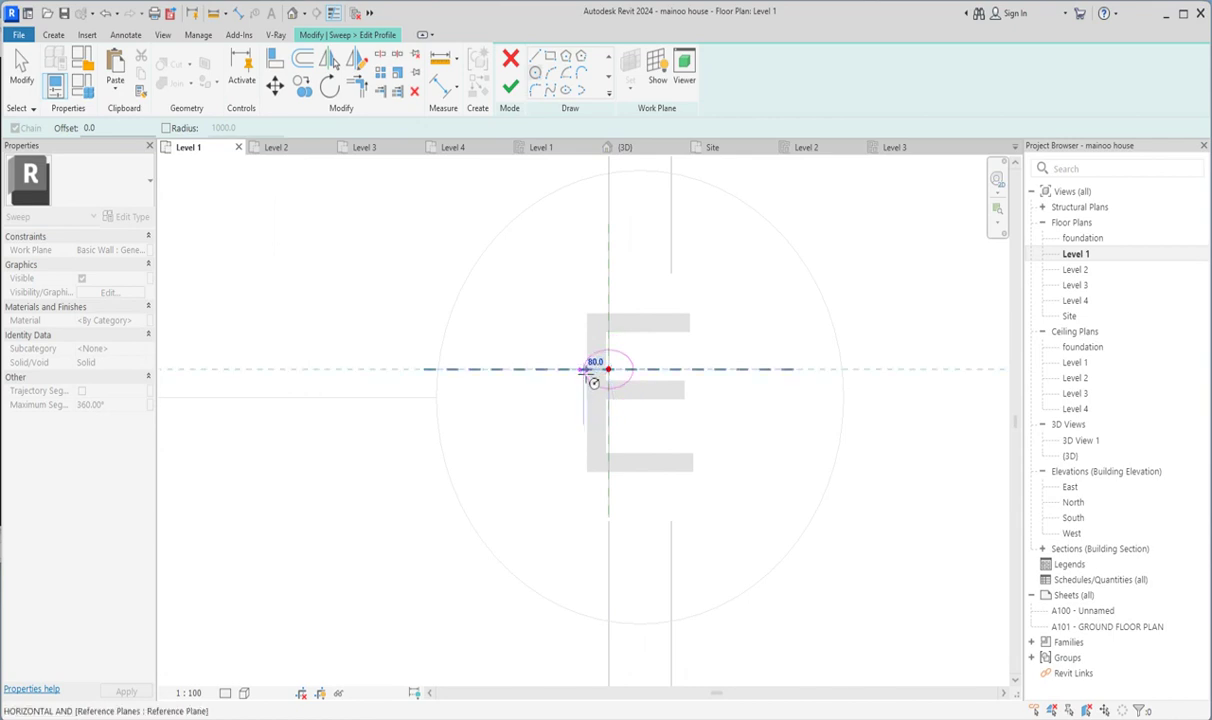
pyautogui.scroll(4, 600, 372)
pyautogui.click(617, 362)
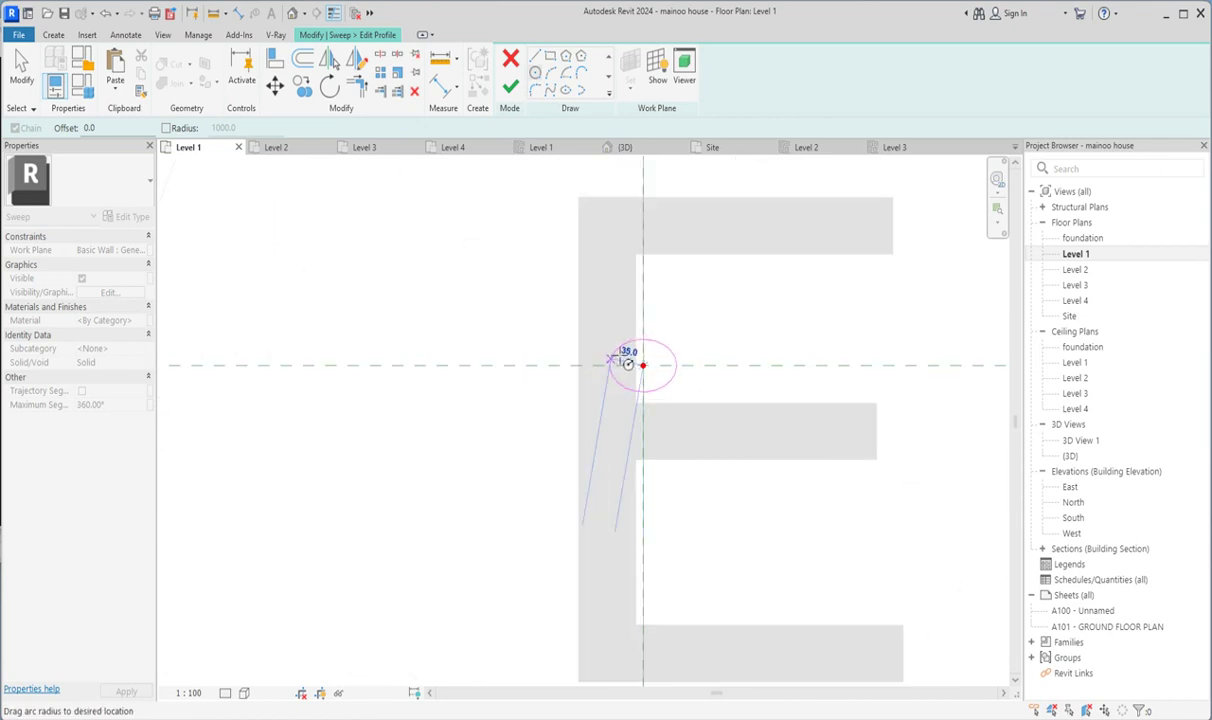
pyautogui.click(618, 355)
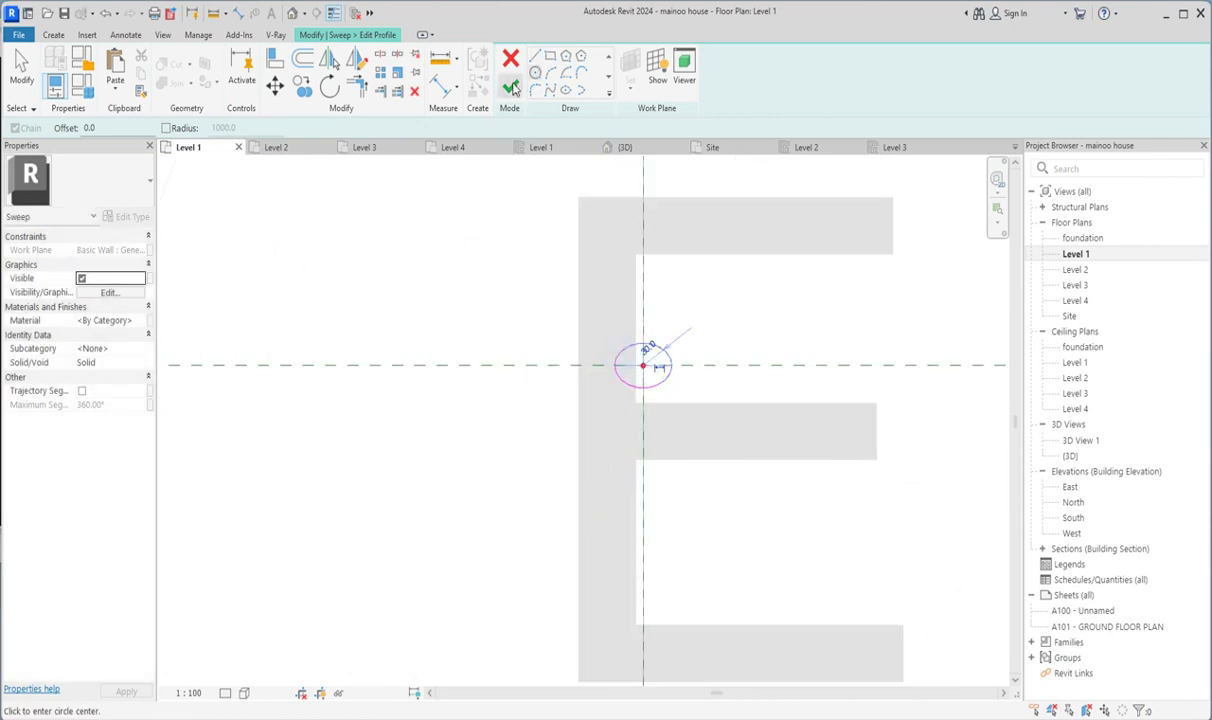
pyautogui.click(512, 88)
pyautogui.click(510, 80)
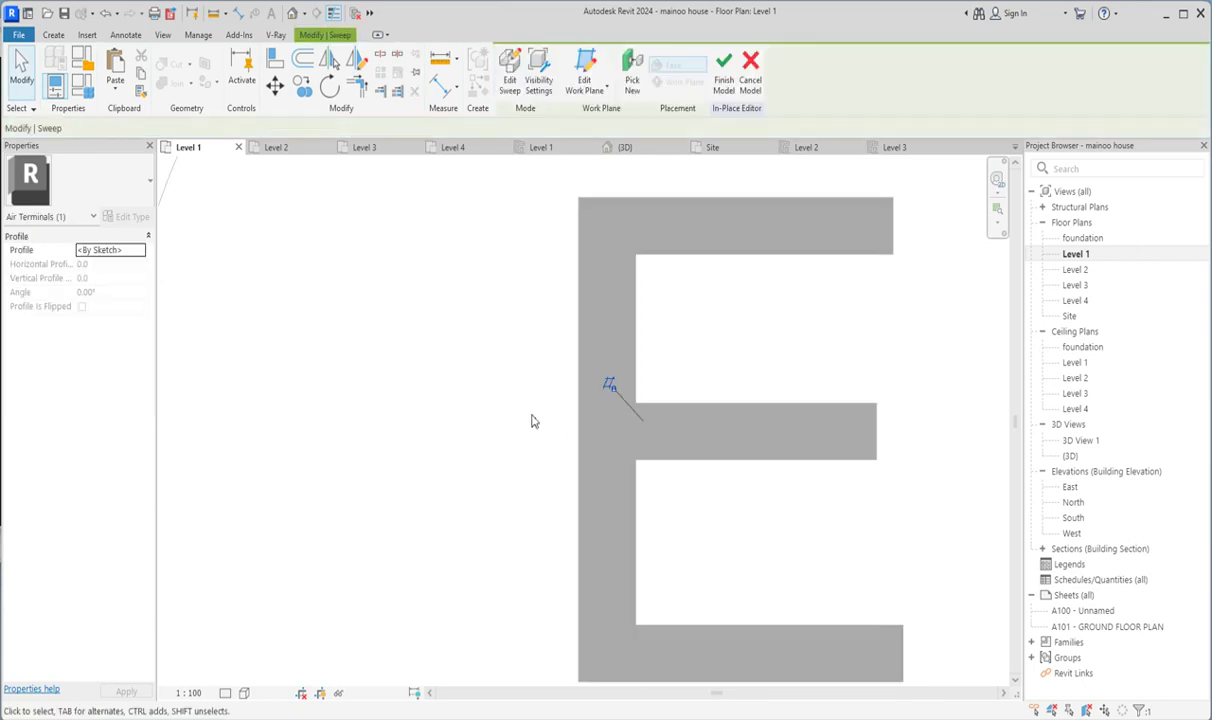
pyautogui.scroll(-5, 531, 421)
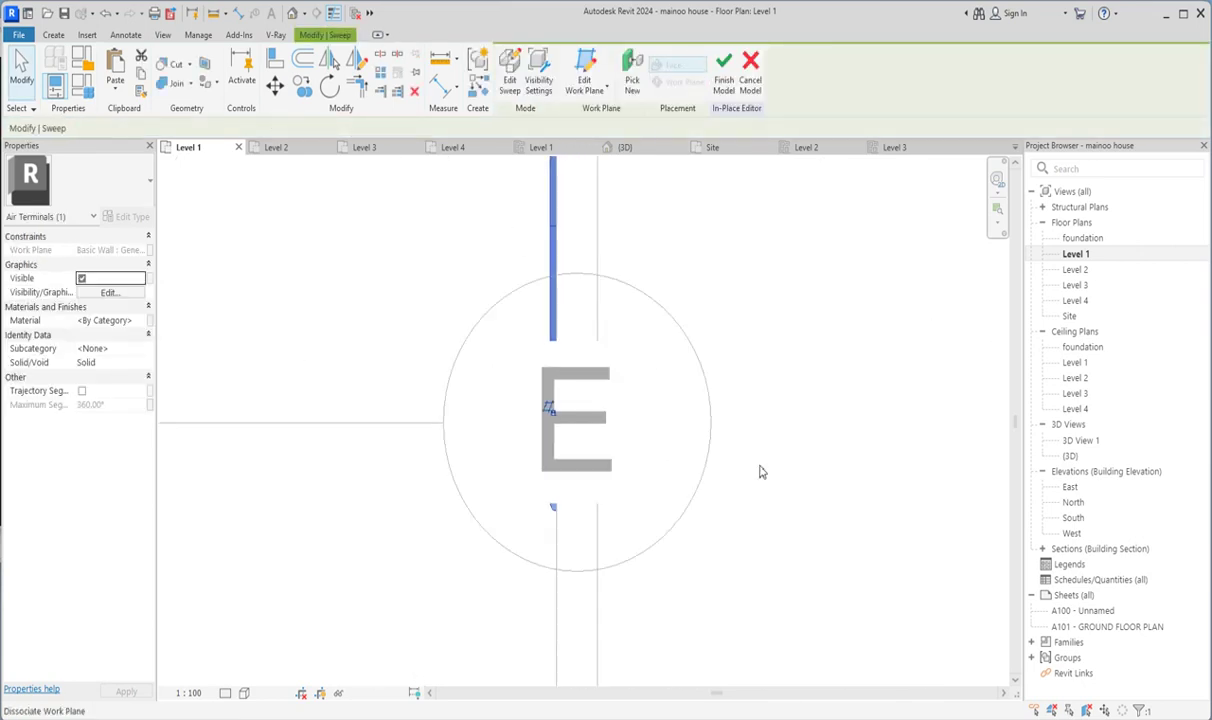
pyautogui.click(1086, 443)
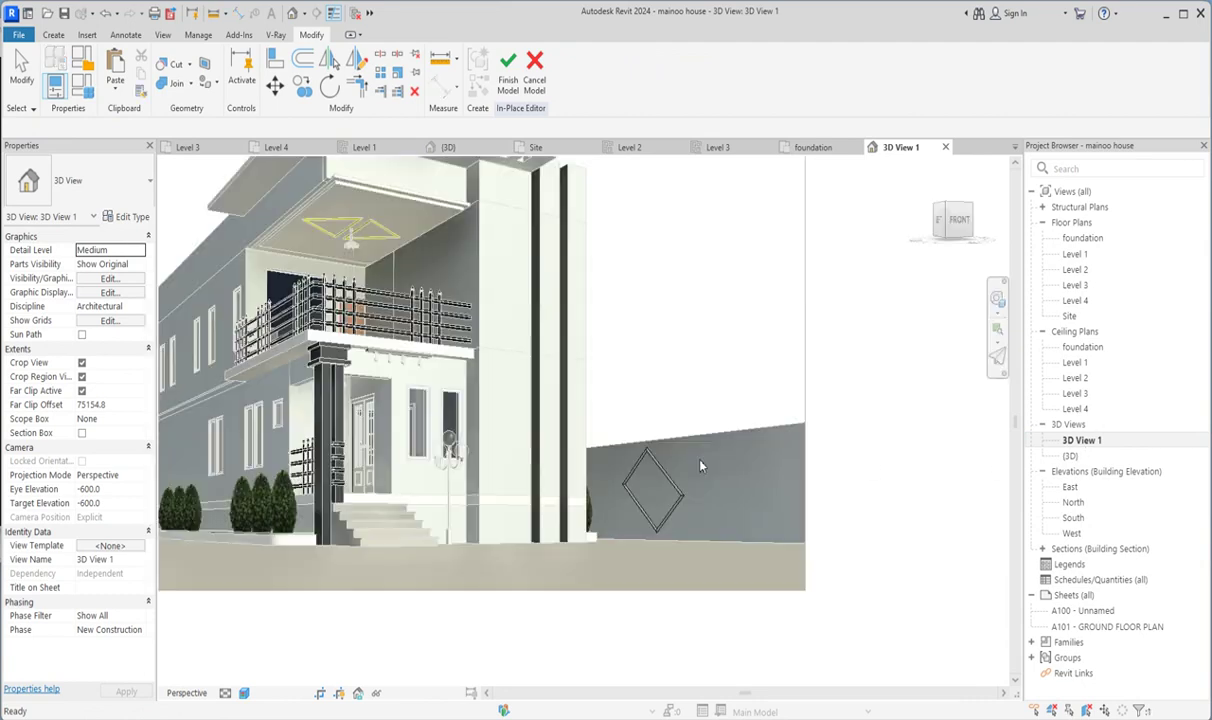
pyautogui.click(662, 435)
pyautogui.scroll(4, 640, 462)
pyautogui.scroll(5, 672, 509)
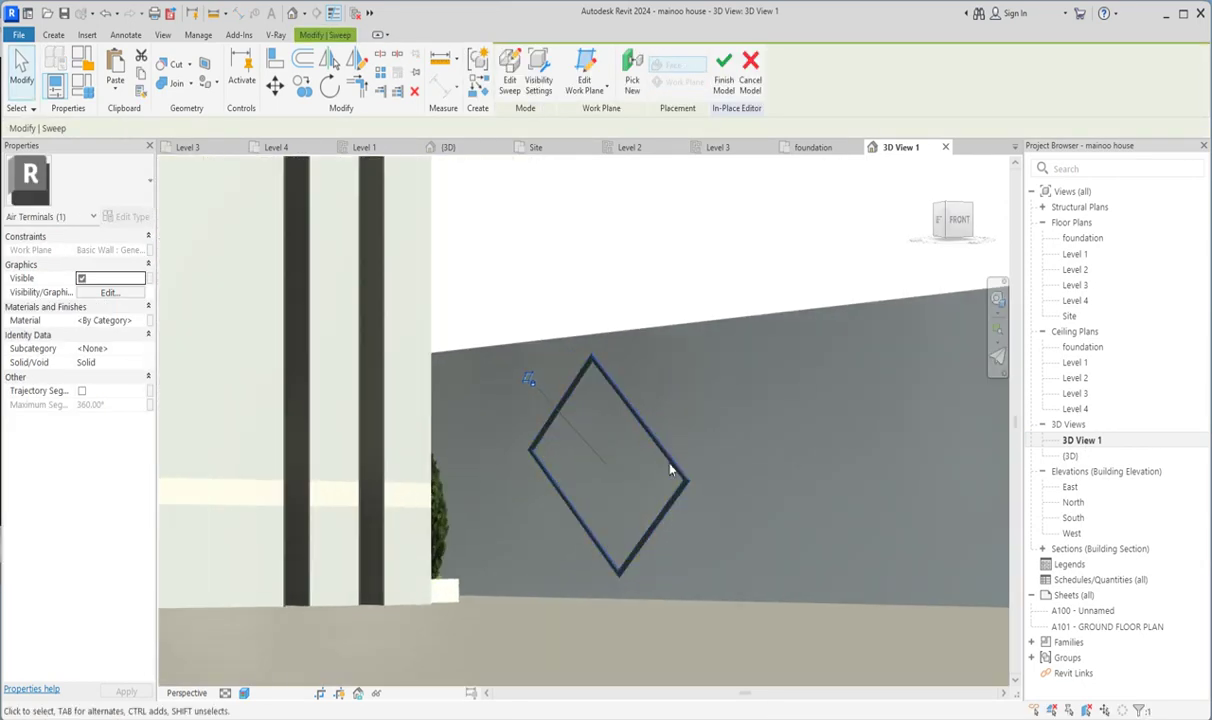
pyautogui.click(606, 477)
pyautogui.scroll(-4, 660, 454)
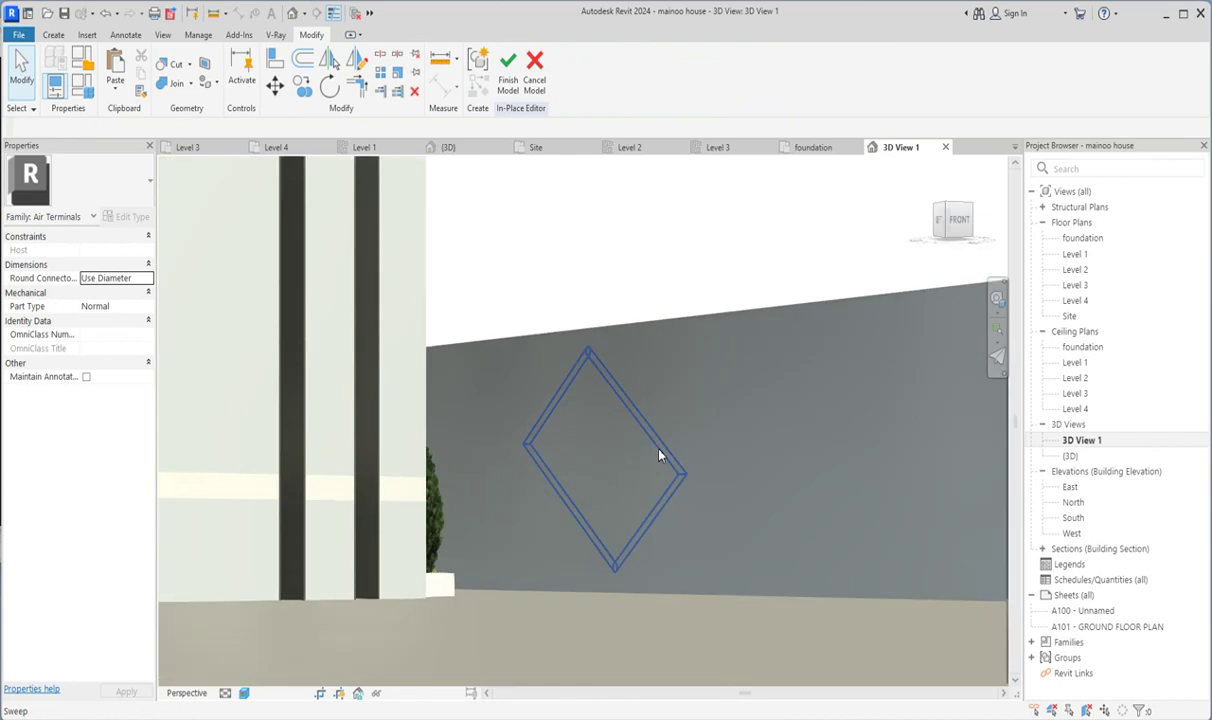
pyautogui.click(659, 452)
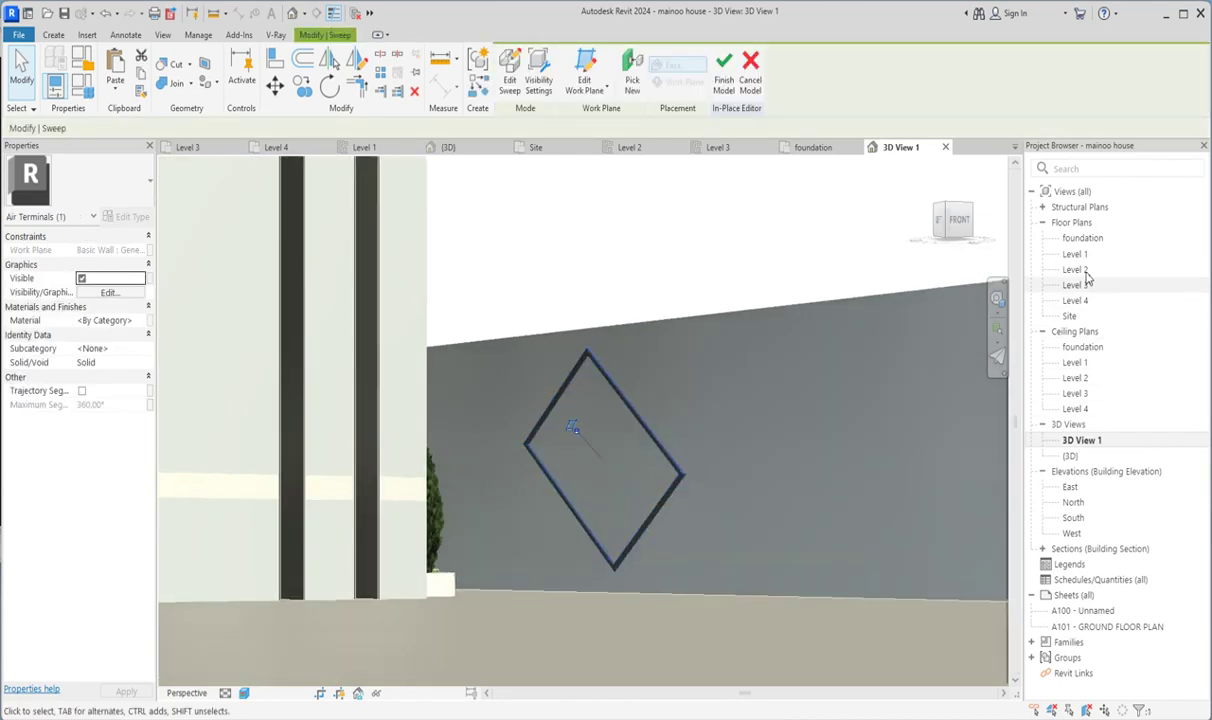
pyautogui.doubleClick(1074, 254)
pyautogui.click(552, 420)
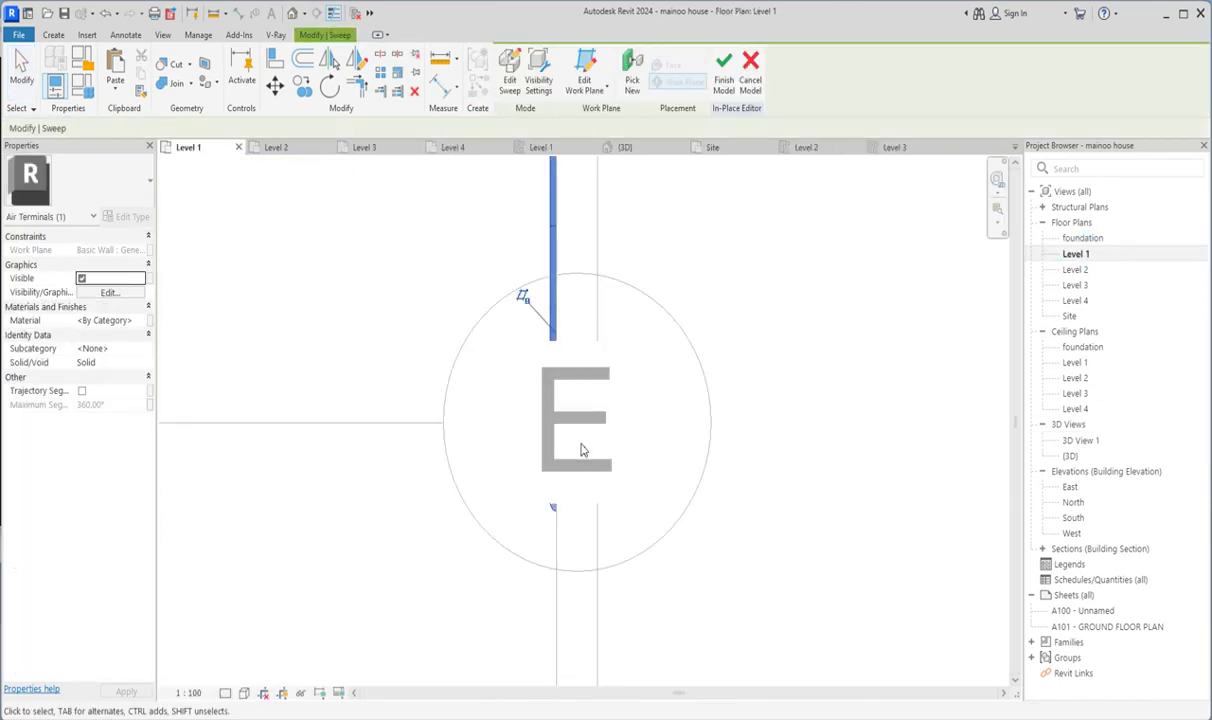
pyautogui.scroll(2, 561, 463)
pyautogui.moveTo(561, 463); pyautogui.dragTo(563, 465)
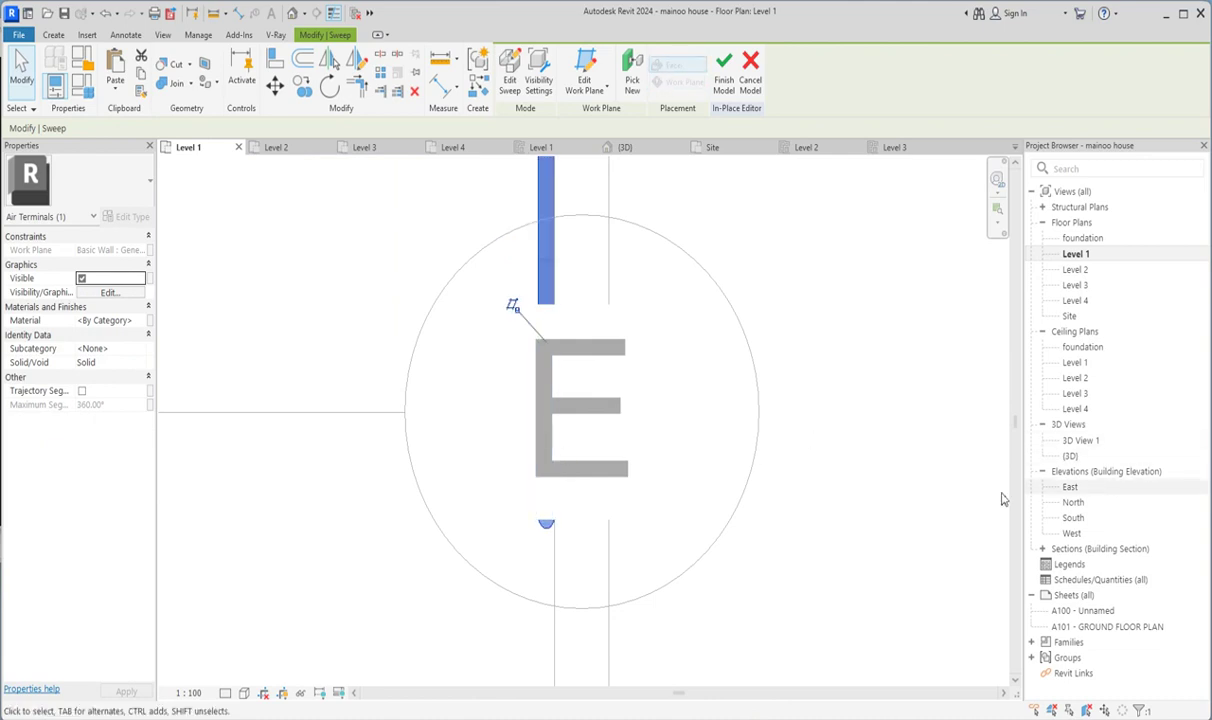
# Set the sweep's material to Aluminium(11) in Properties.
pyautogui.click(143, 320)
pyautogui.click(143, 320)
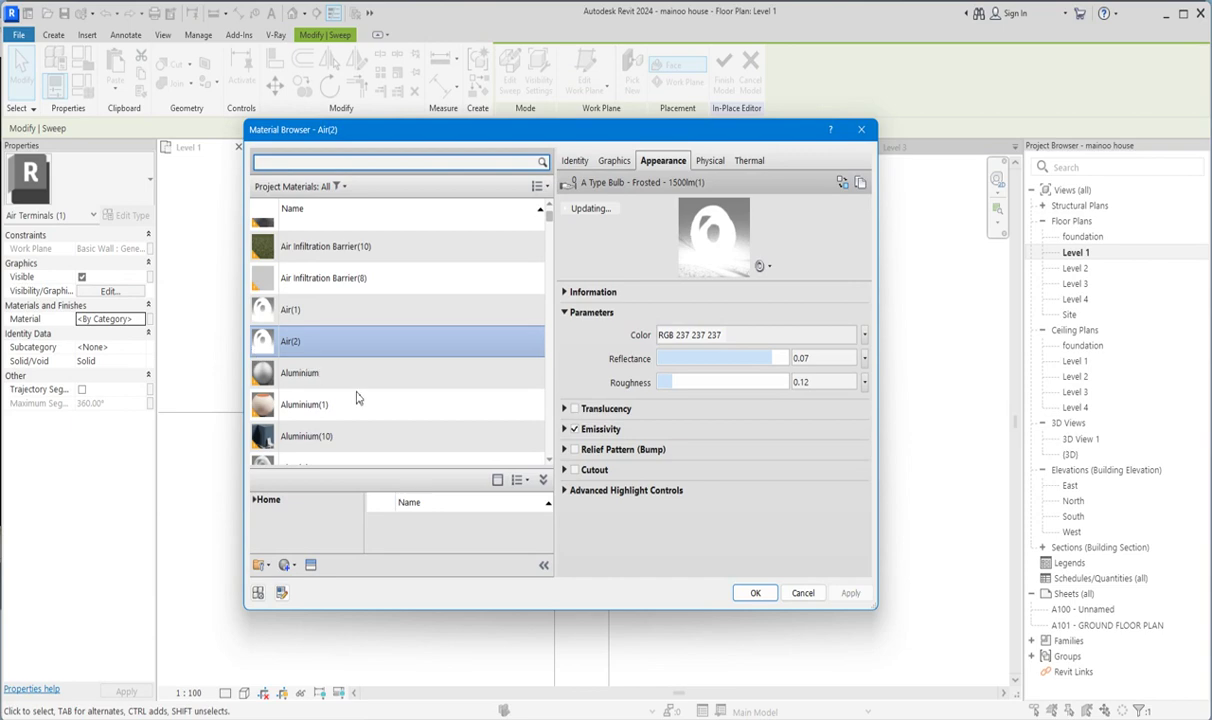
pyautogui.scroll(-3, 357, 400)
pyautogui.click(316, 292)
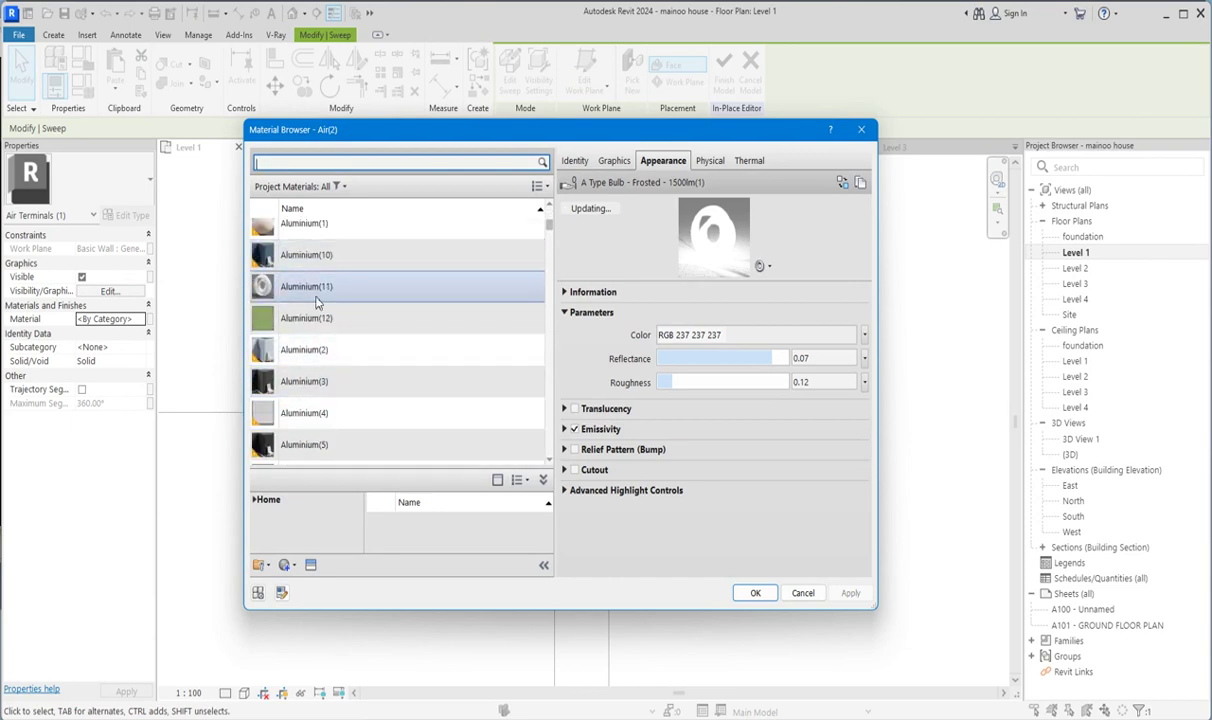
pyautogui.doubleClick(318, 288)
pyautogui.click(802, 369)
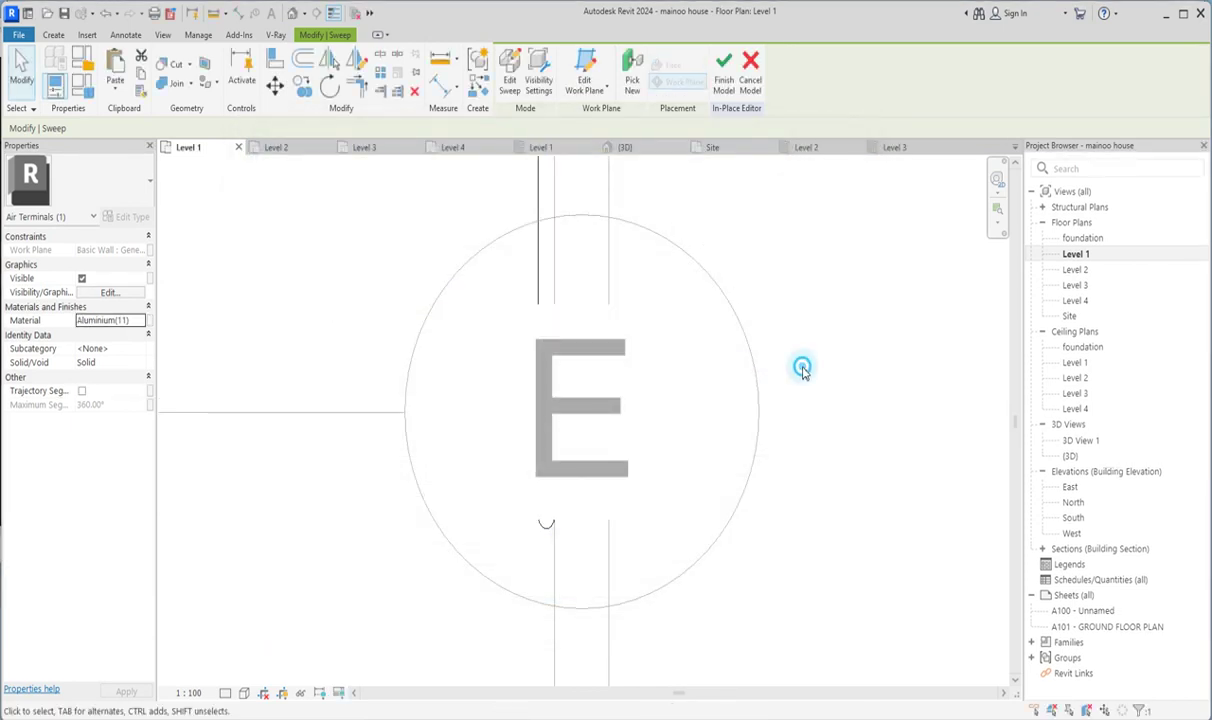
# View the aluminium diamond sweep in 3D View 1 and expand the Sections list.
pyautogui.doubleClick(1062, 441)
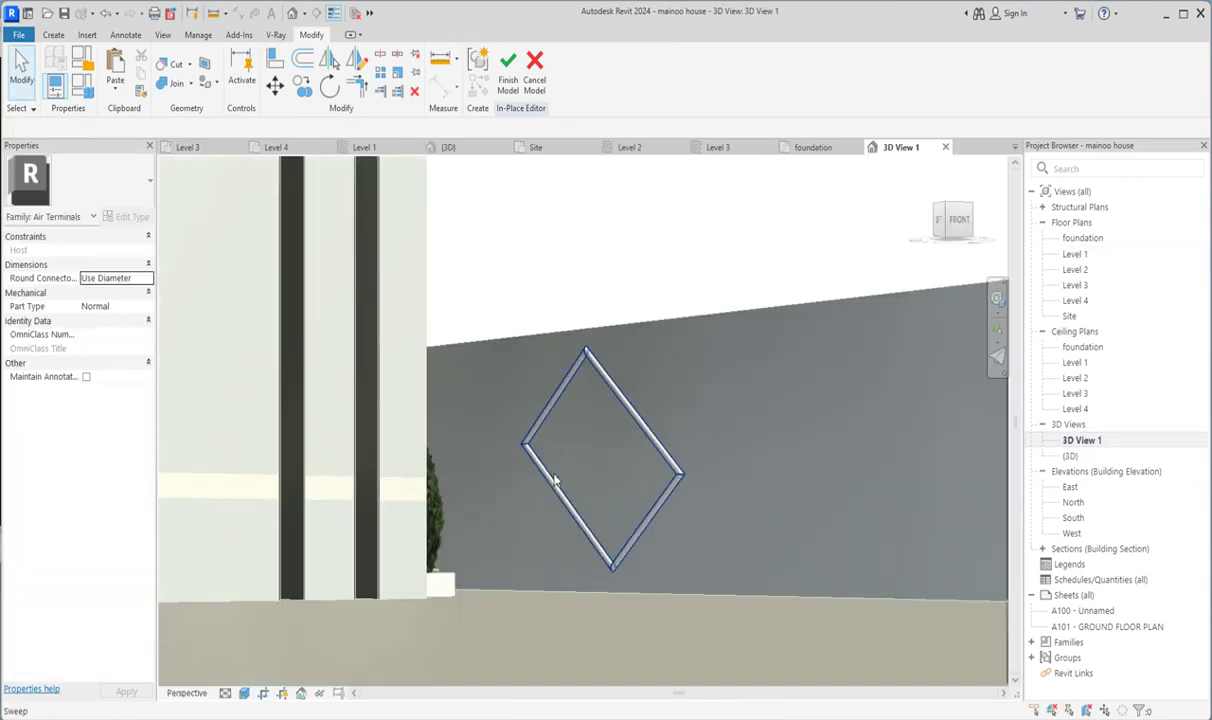
pyautogui.scroll(5, 590, 458)
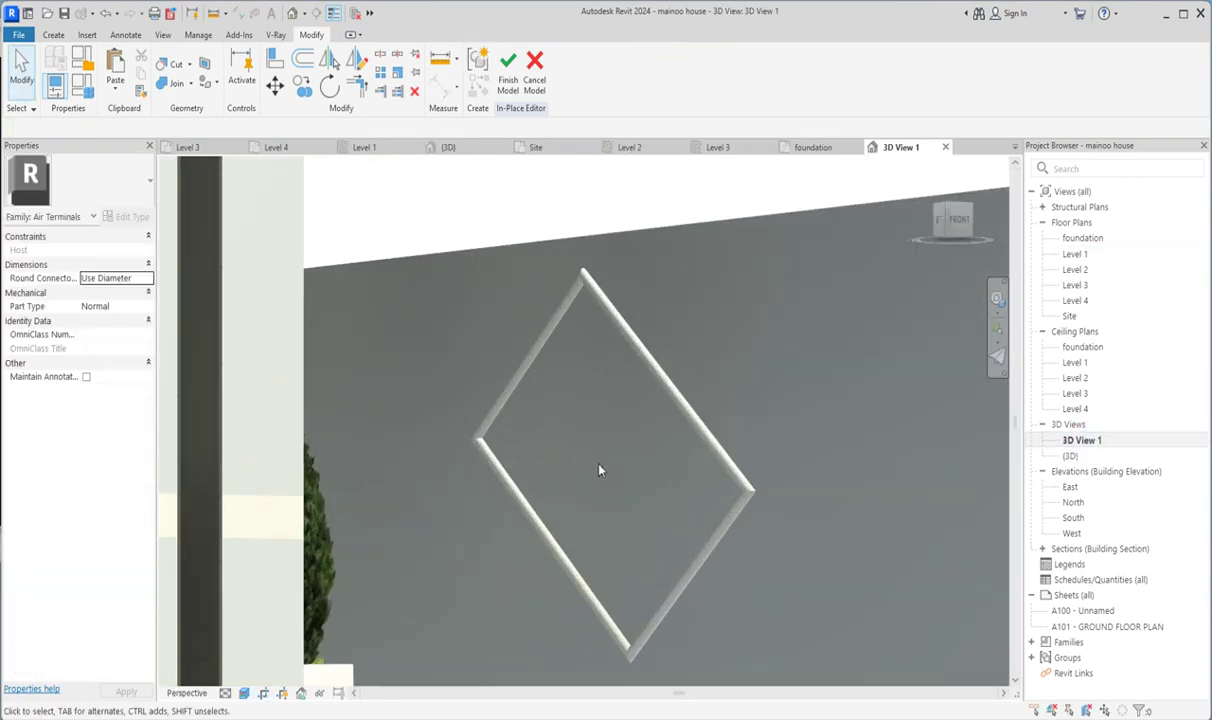
pyautogui.click(735, 393)
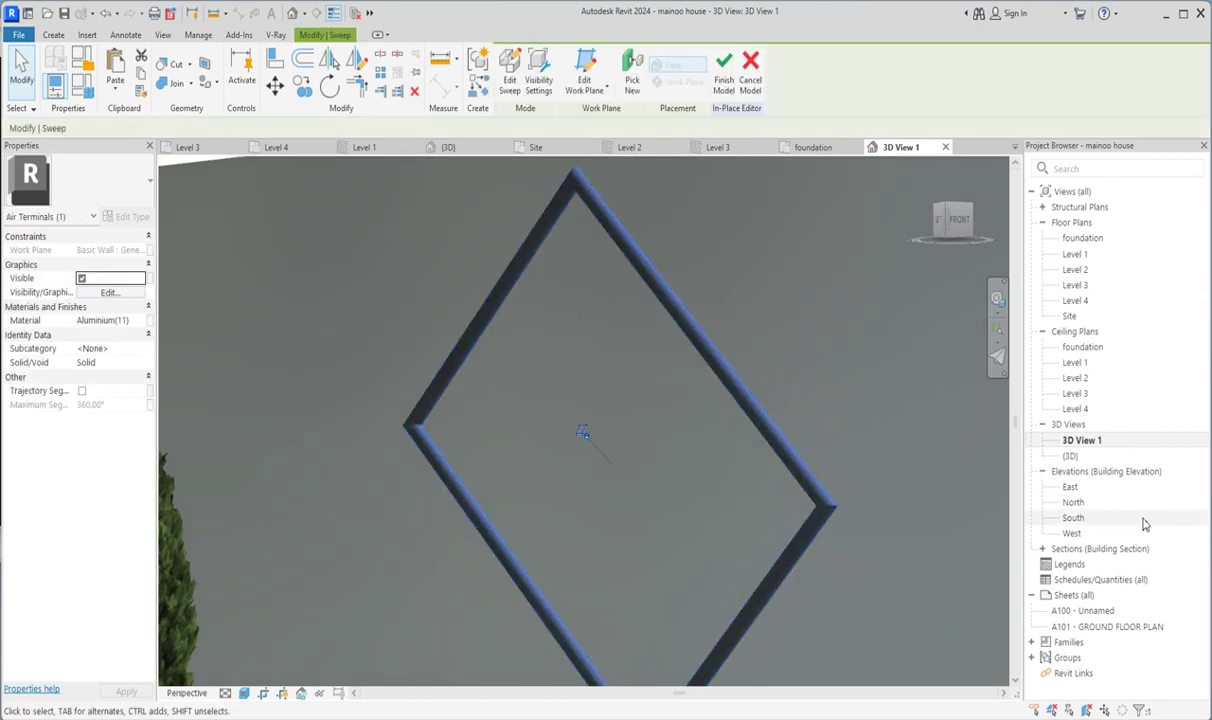
pyautogui.click(1038, 549)
# Open Section 1, start then cancel a copy of the diamond sweep, and enter its edit mode.
pyautogui.doubleClick(1078, 564)
pyautogui.click(727, 455)
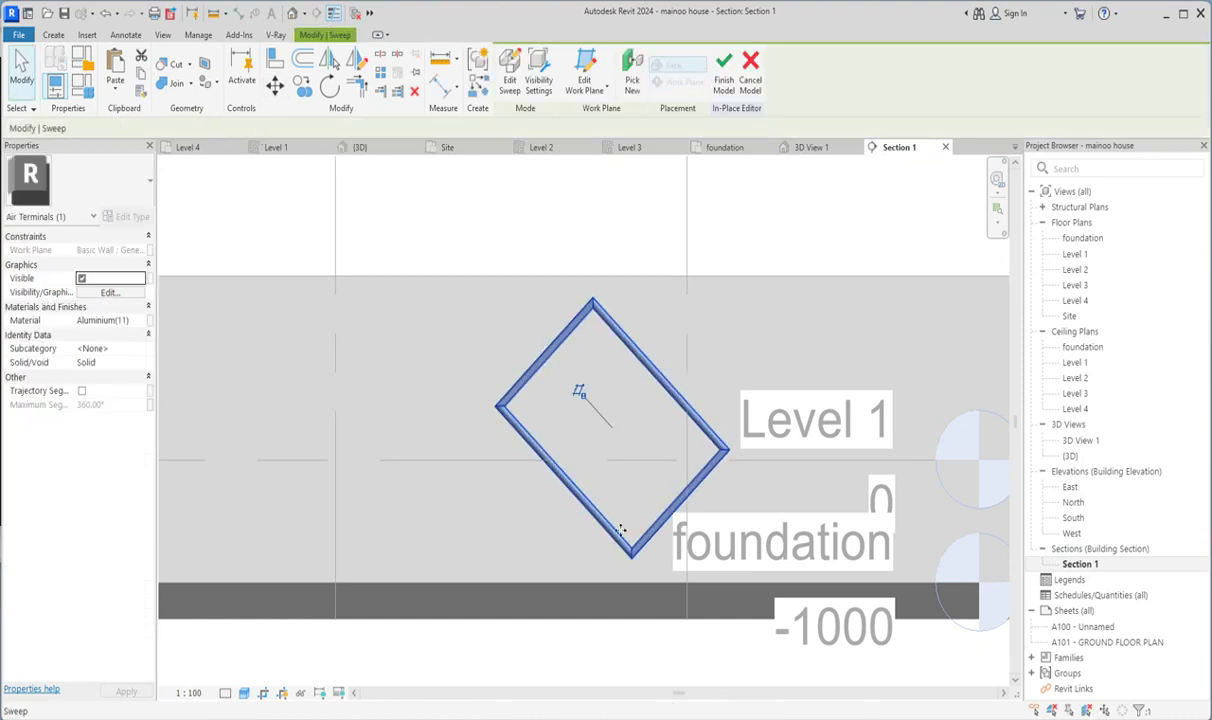
pyautogui.click(303, 88)
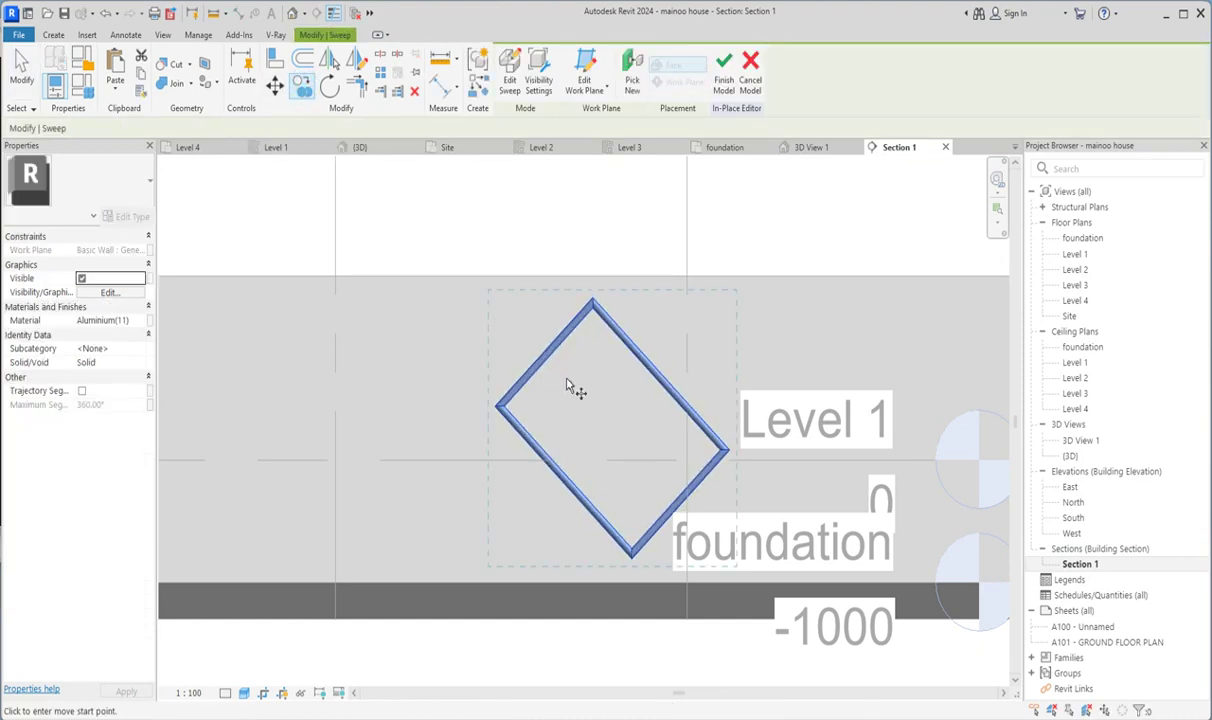
pyautogui.click(649, 364)
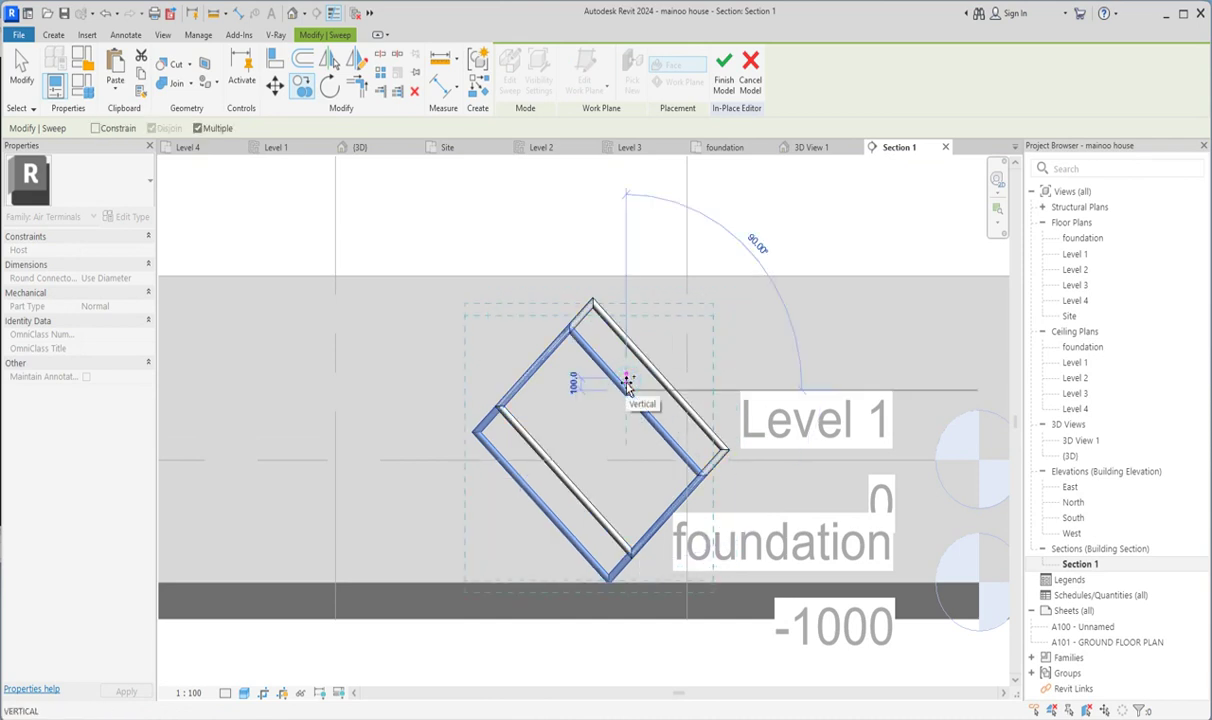
pyautogui.press('Escape')
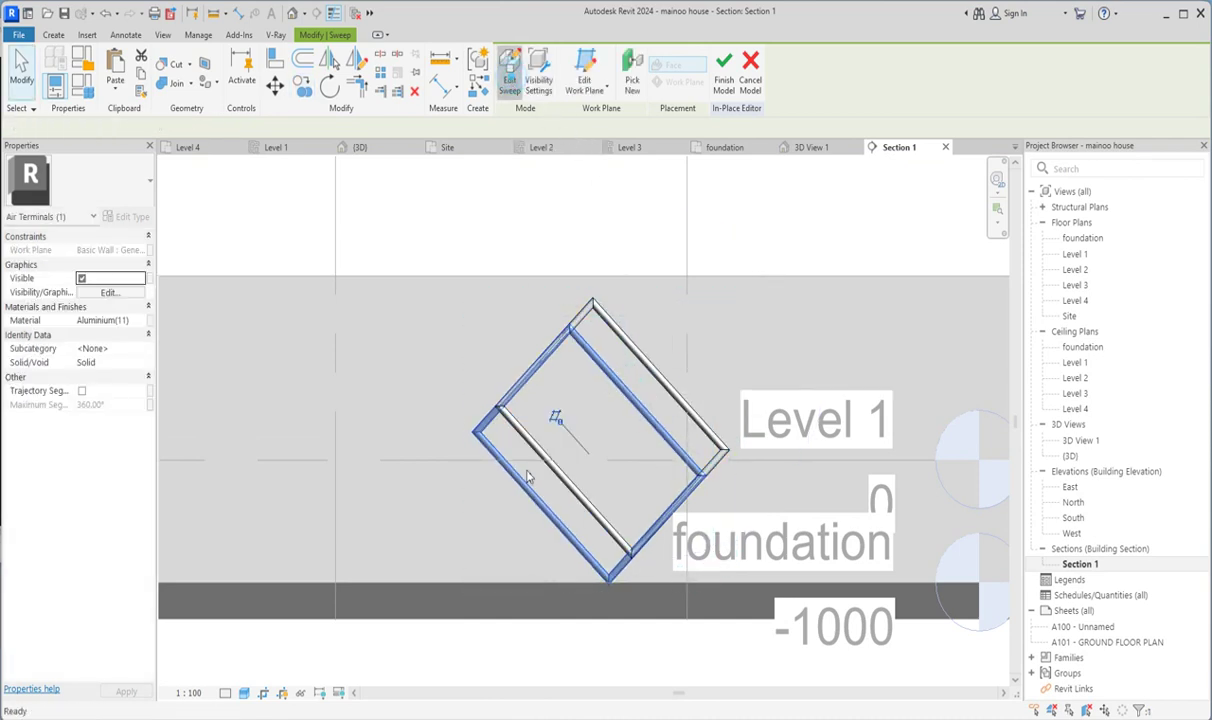
pyautogui.doubleClick(529, 477)
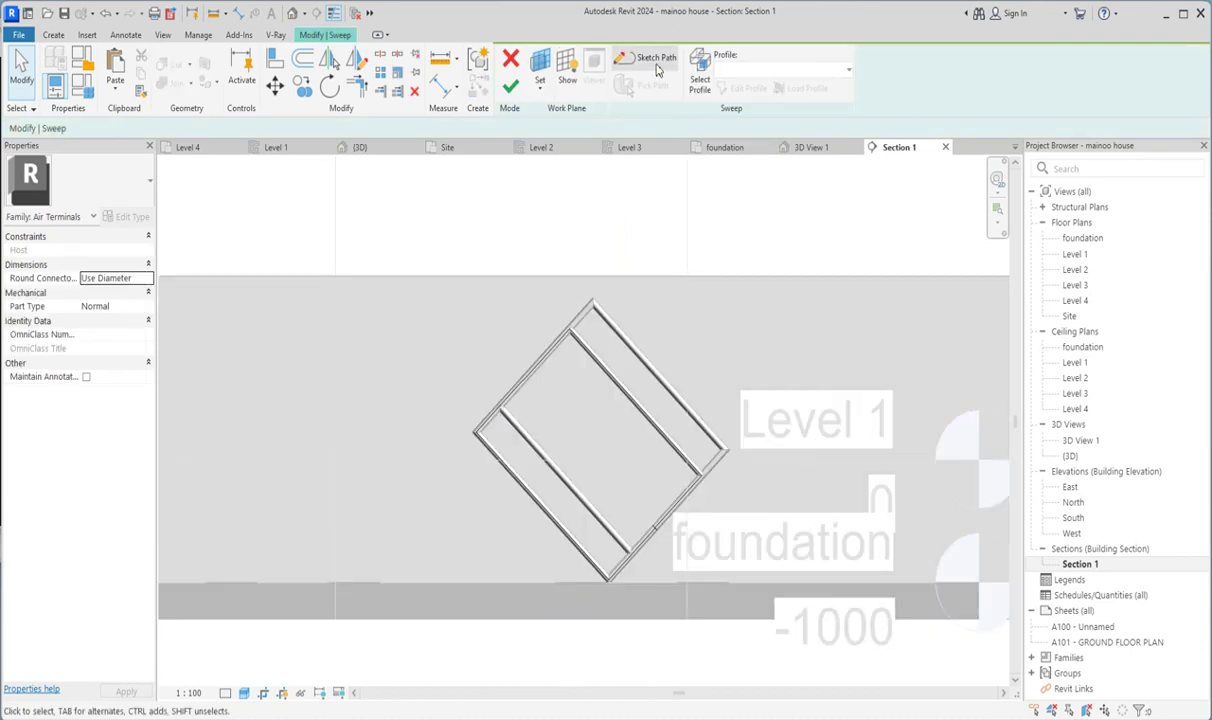
# Edit the sweep path and drag its first two sides inside the diamond.
pyautogui.click(655, 64)
pyautogui.scroll(2, 563, 546)
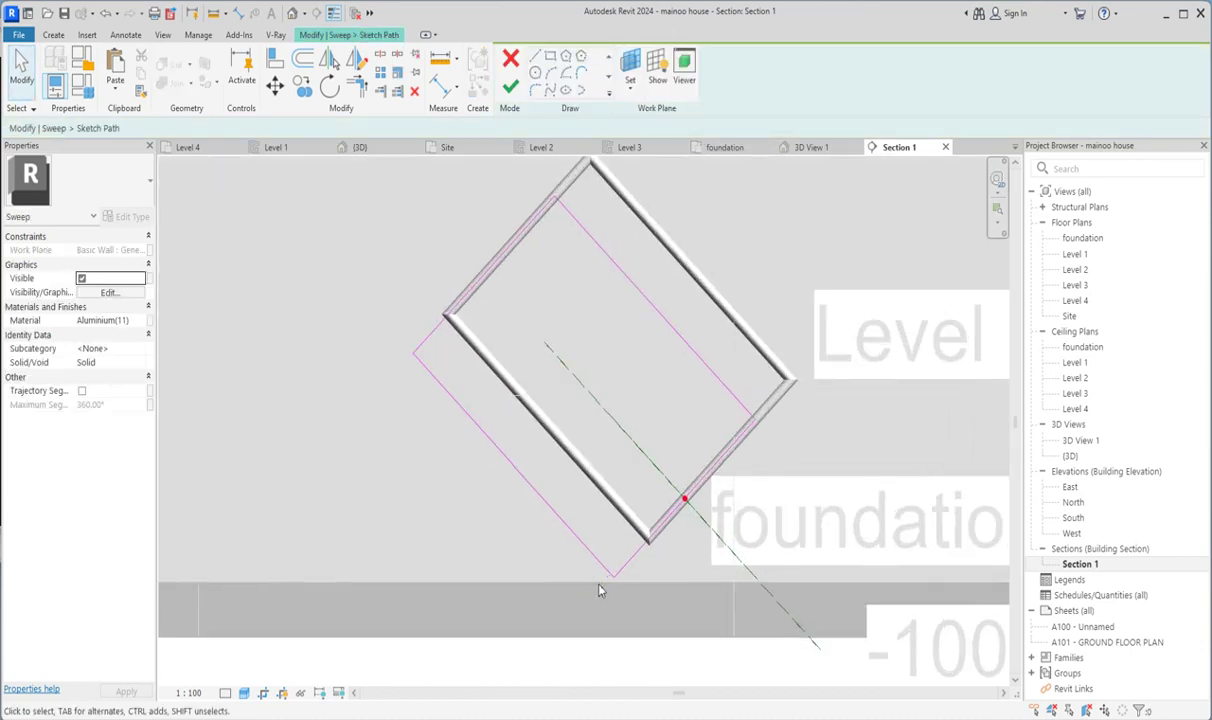
pyautogui.click(588, 565)
pyautogui.moveTo(582, 555)
pyautogui.mouseDown()
pyautogui.moveTo(609, 411)
pyautogui.moveTo(717, 462)
pyautogui.moveTo(576, 270)
pyautogui.moveTo(505, 210)
pyautogui.moveTo(530, 222)
pyautogui.moveTo(587, 330)
pyautogui.mouseUp()
pyautogui.click(717, 462)
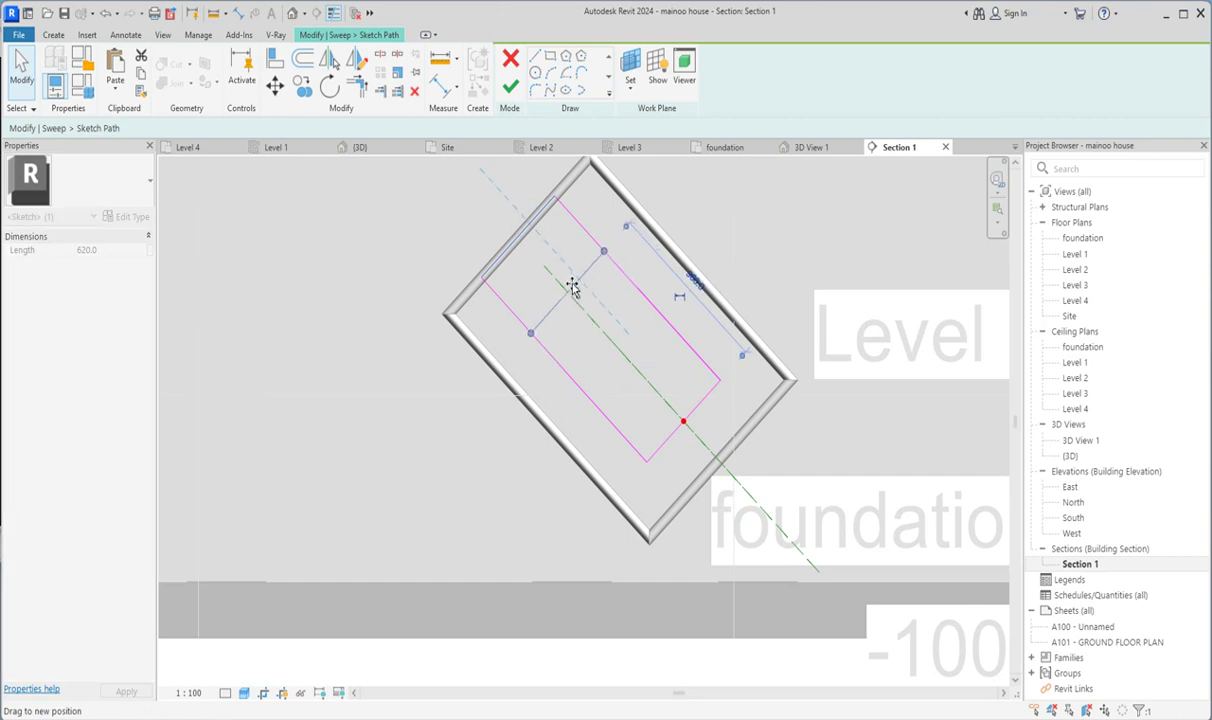
pyautogui.moveTo(560, 268); pyautogui.dragTo(556, 278)
# Shift the lower-left side to 700 spacing and the upper-right side to 800.
pyautogui.click(566, 376)
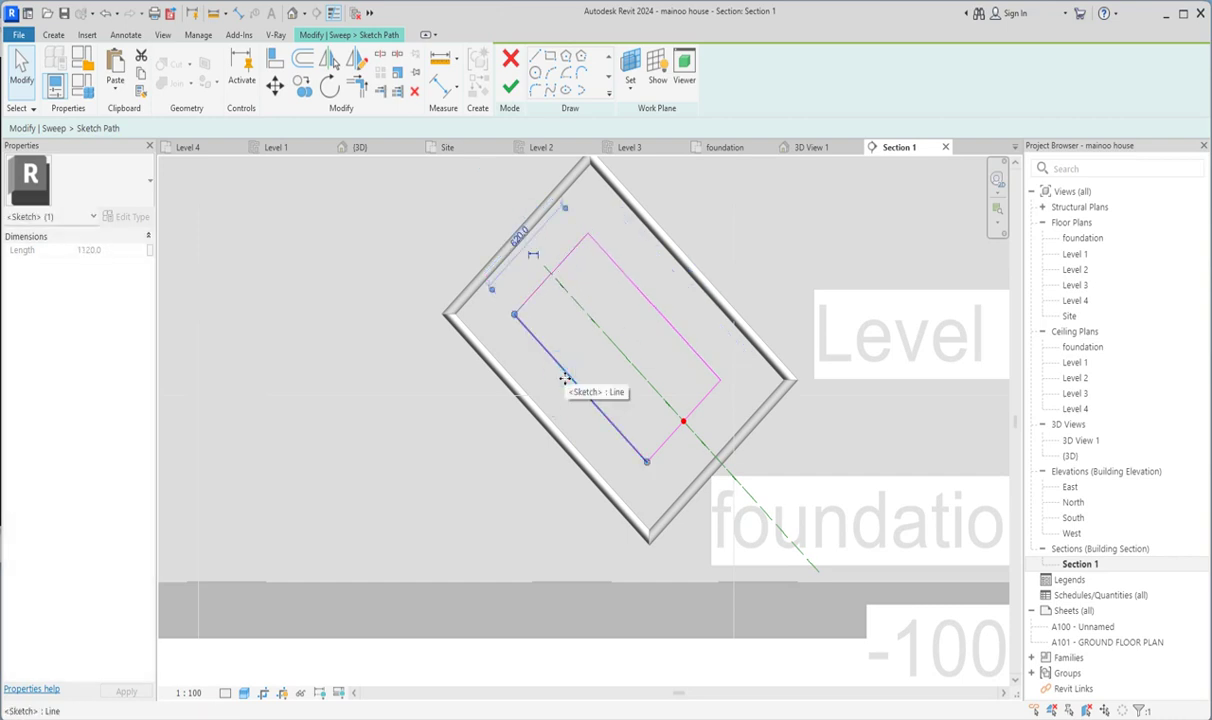
pyautogui.moveTo(558, 398)
pyautogui.mouseDown()
pyautogui.moveTo(555, 411)
pyautogui.moveTo(572, 402)
pyautogui.mouseUp()
pyautogui.click(657, 310)
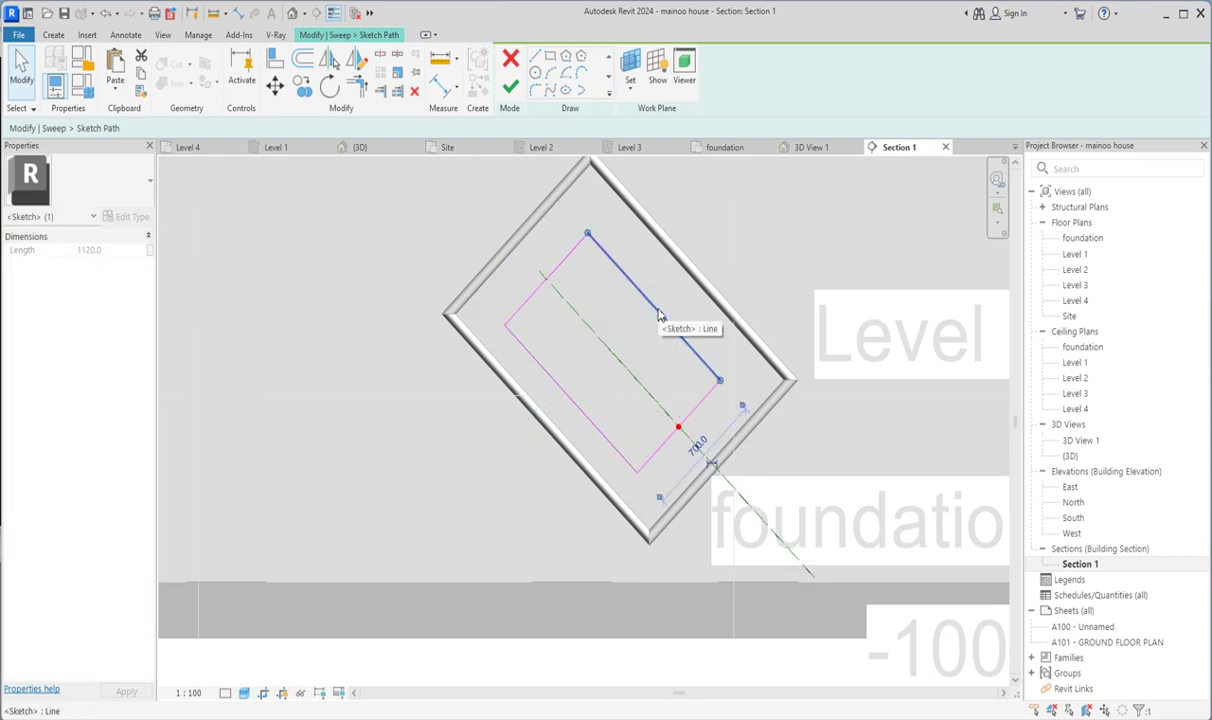
pyautogui.moveTo(670, 302); pyautogui.dragTo(682, 290)
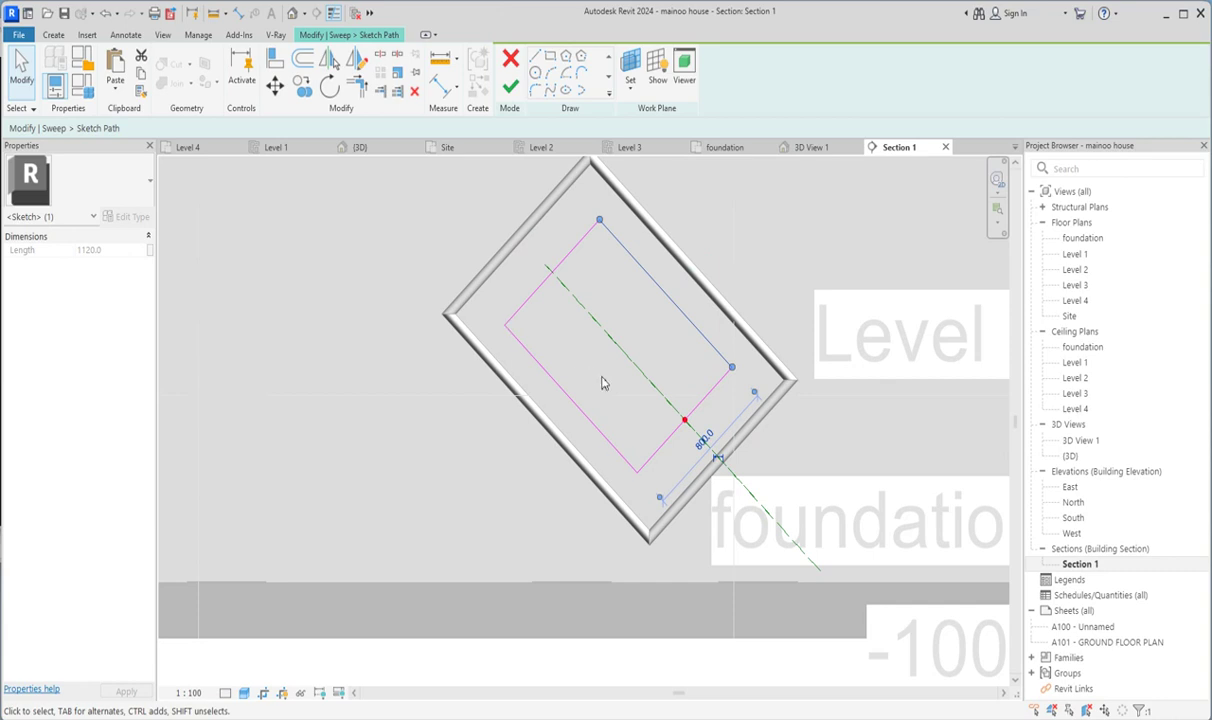
pyautogui.click(536, 294)
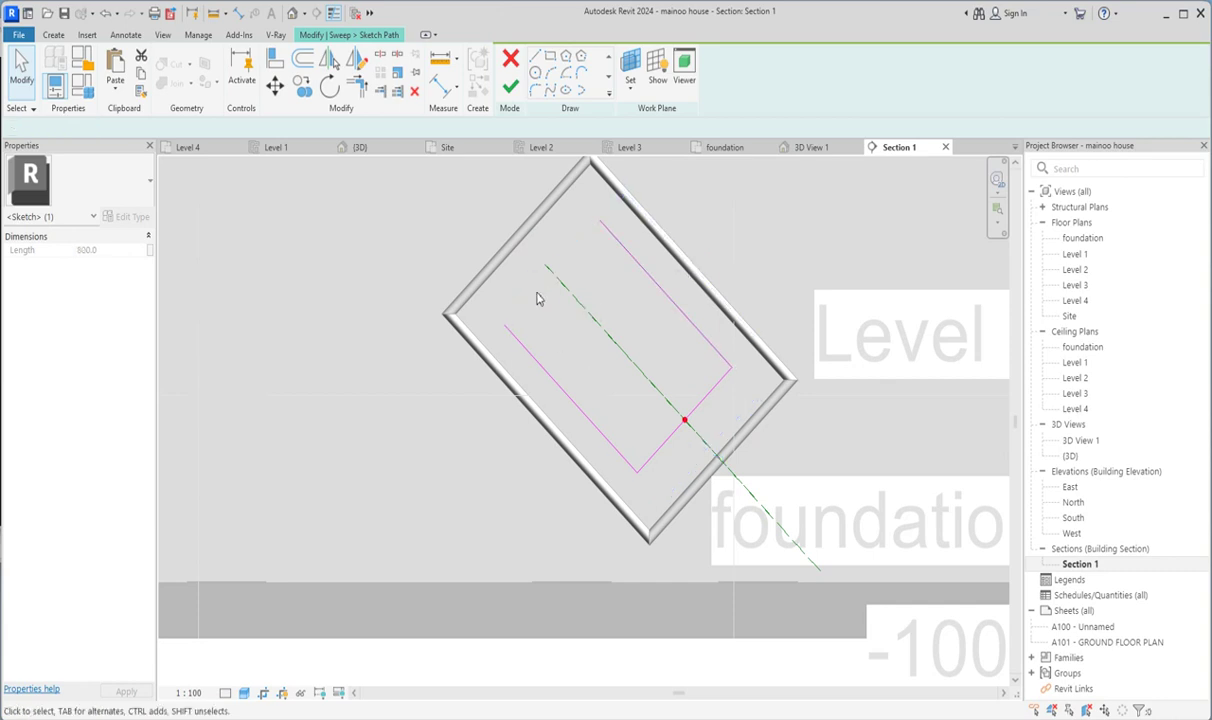
# Select the lower-left path side and draw the first tilted spiral path lines inside the diamond frame.
pyautogui.click(514, 348)
pyautogui.click(528, 351)
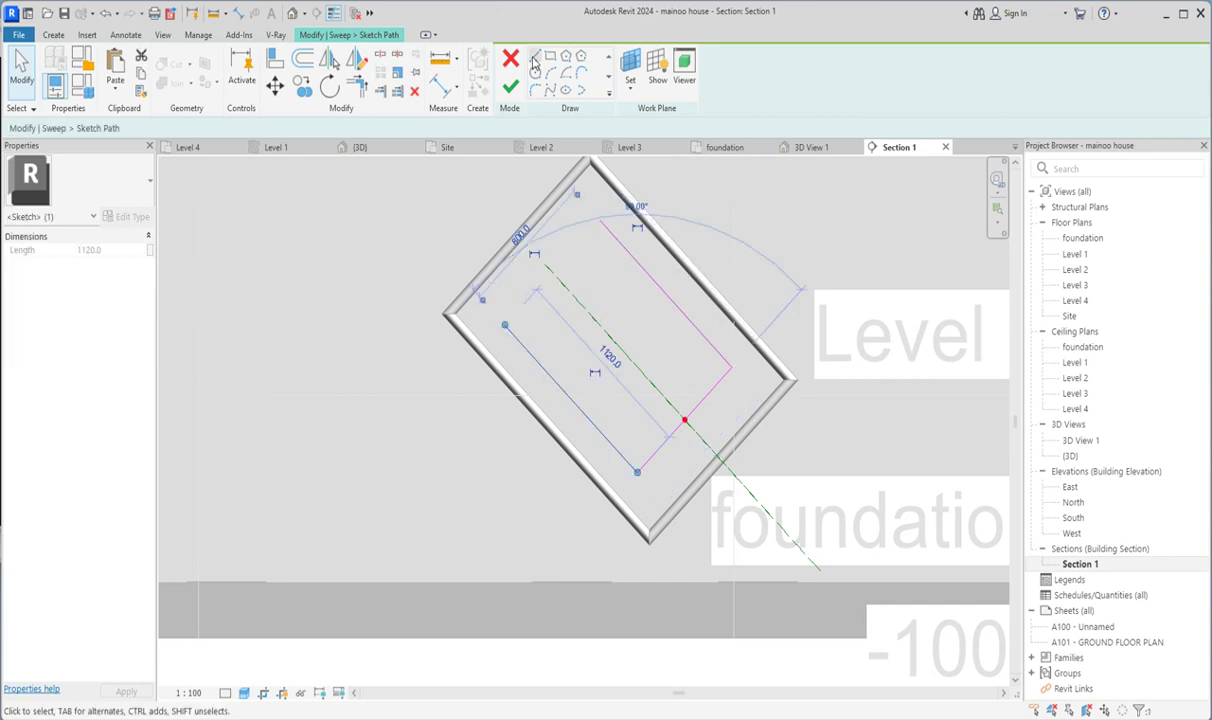
pyautogui.click(533, 60)
pyautogui.click(506, 326)
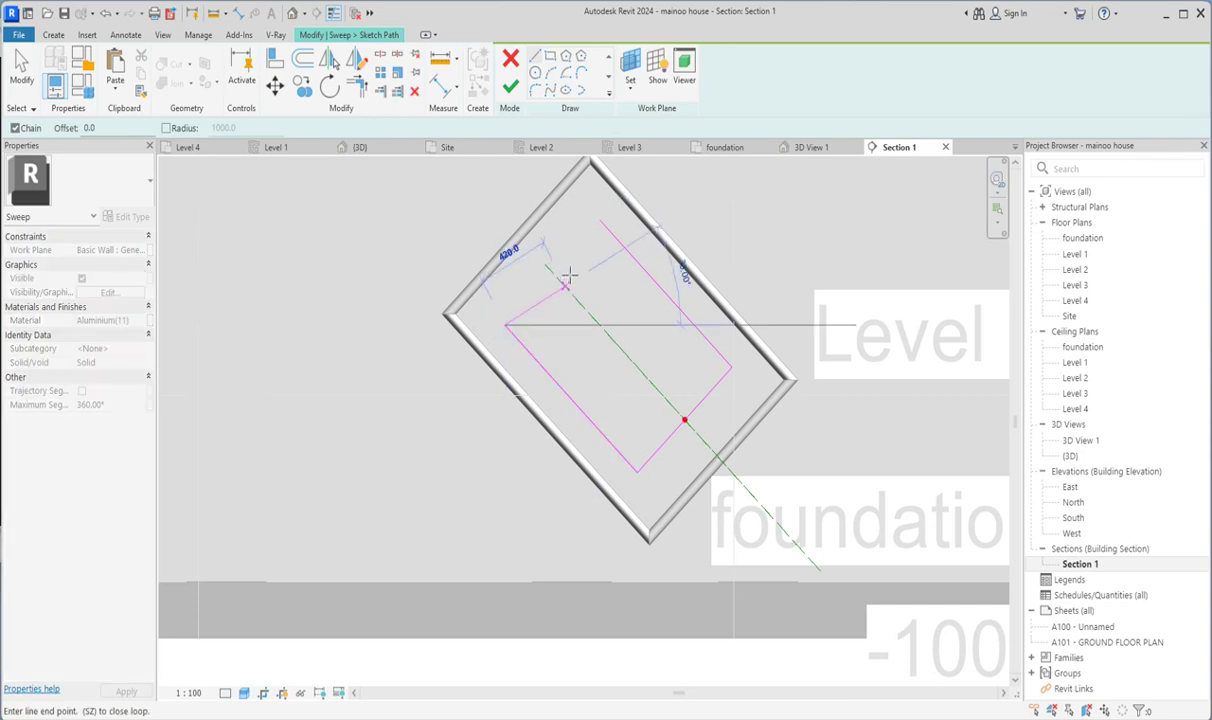
pyautogui.click(580, 241)
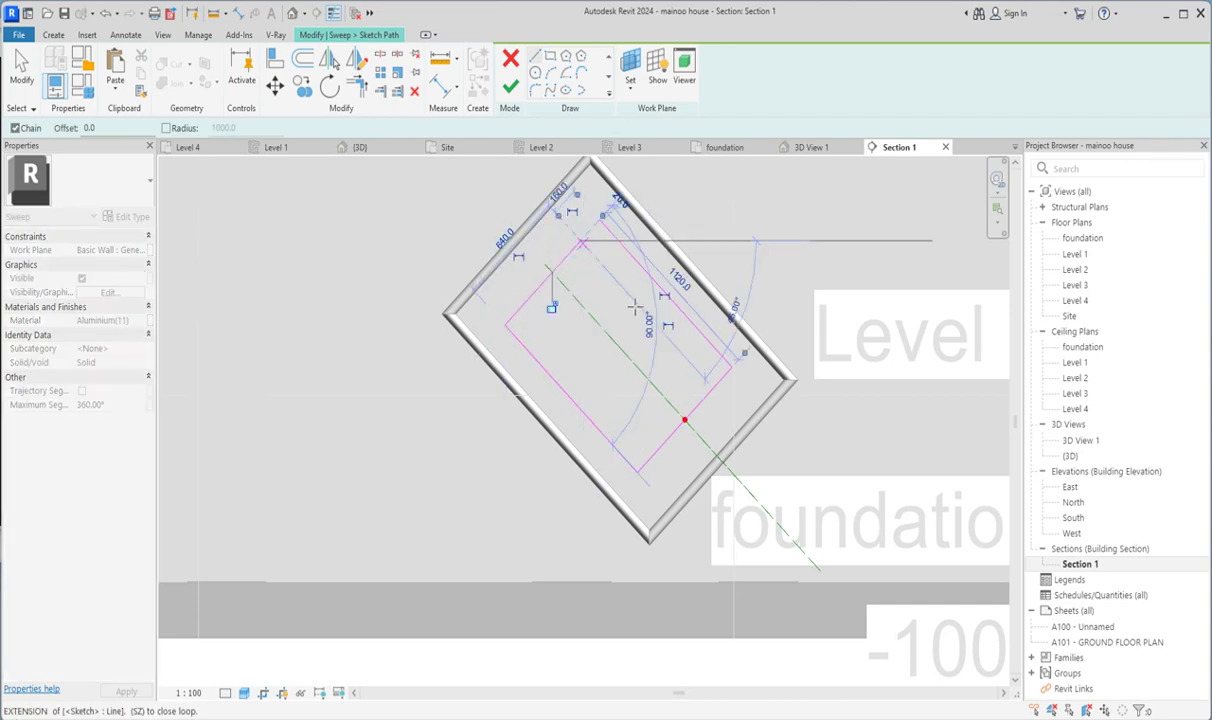
pyautogui.click(692, 364)
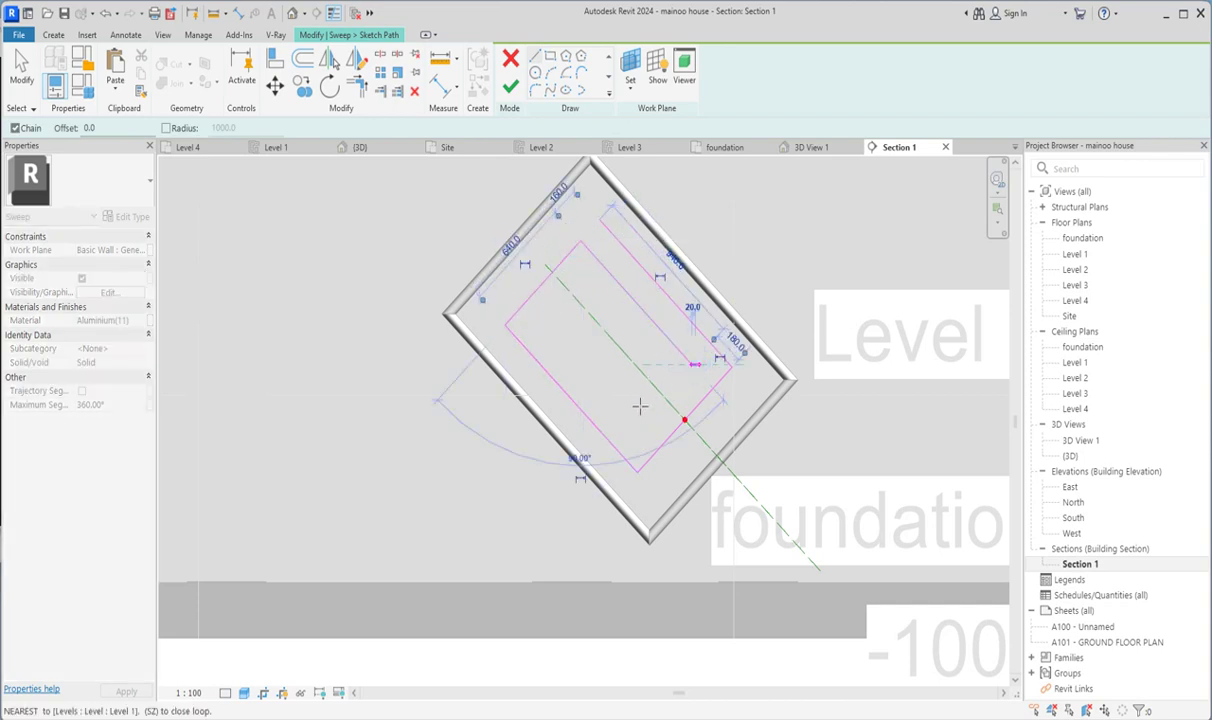
pyautogui.click(637, 421)
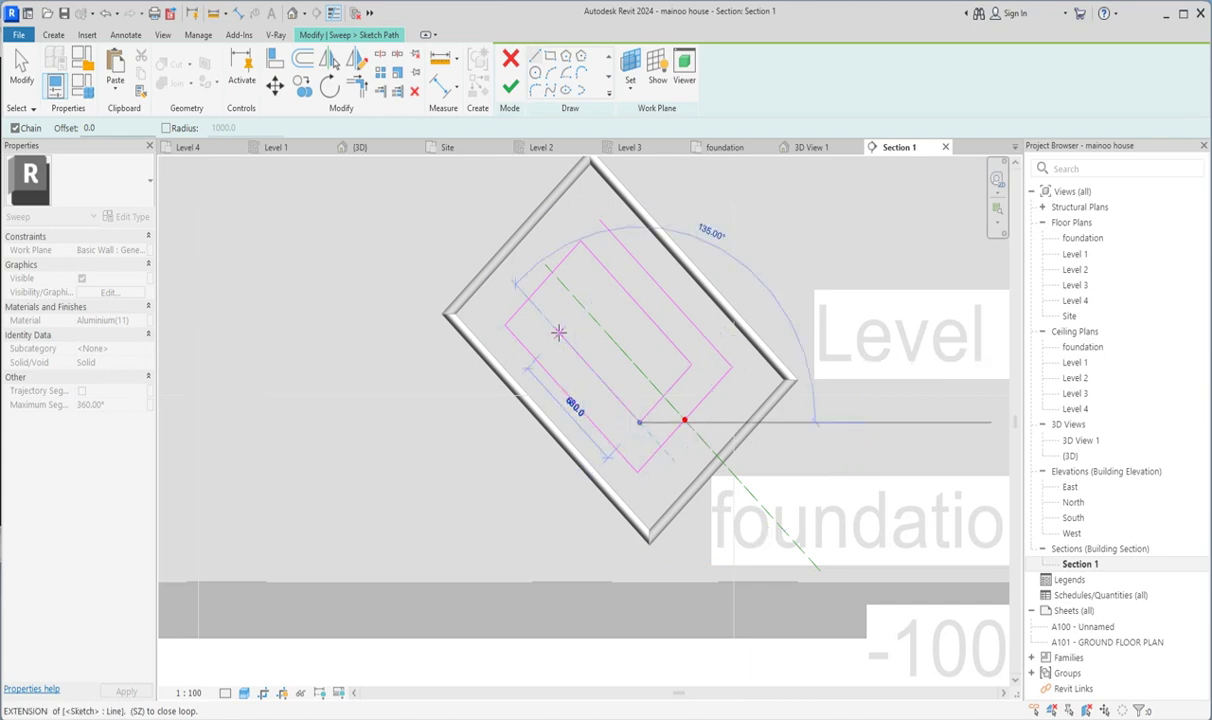
# Continue the spiral path inward with 600.0, 300.0 and 460.0 segments.
pyautogui.click(559, 332)
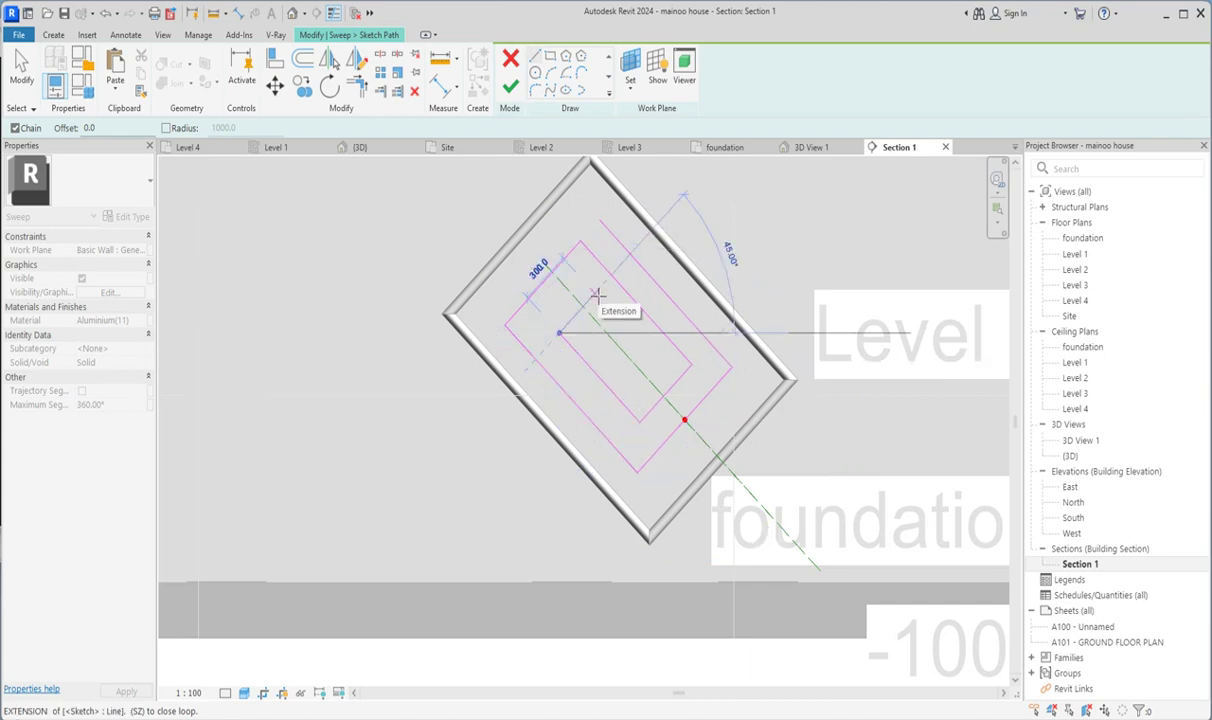
pyautogui.click(596, 297)
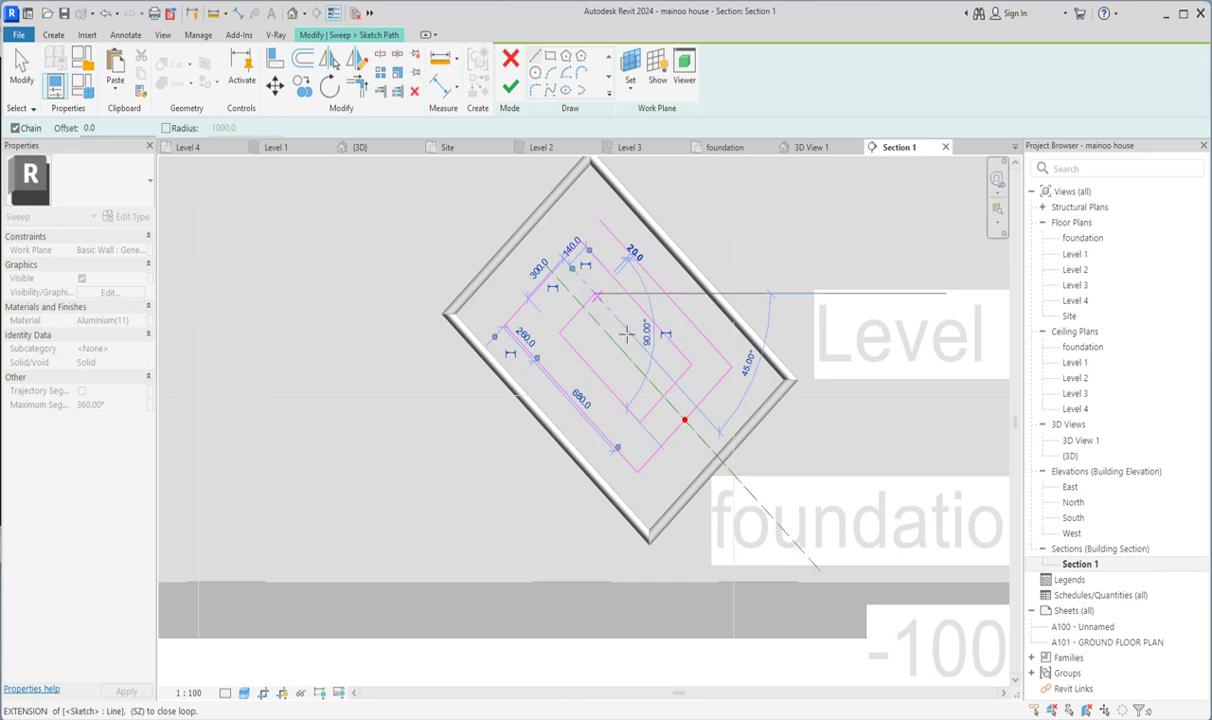
pyautogui.click(645, 358)
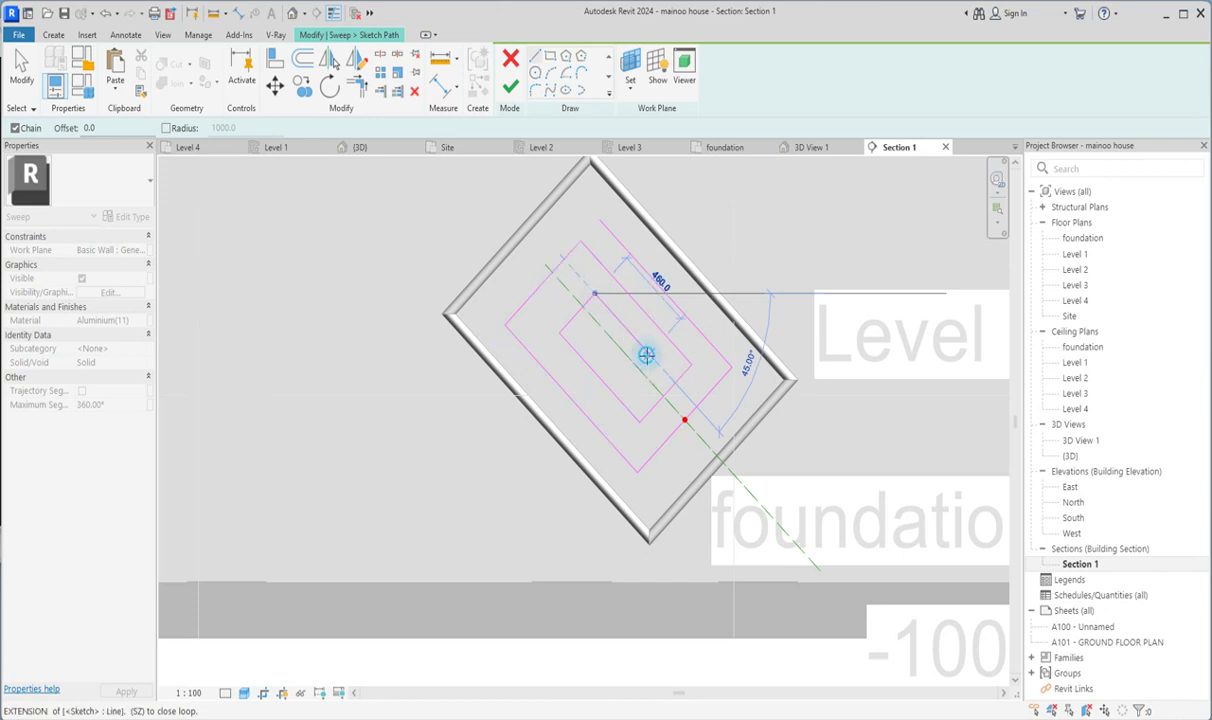
pyautogui.click(646, 356)
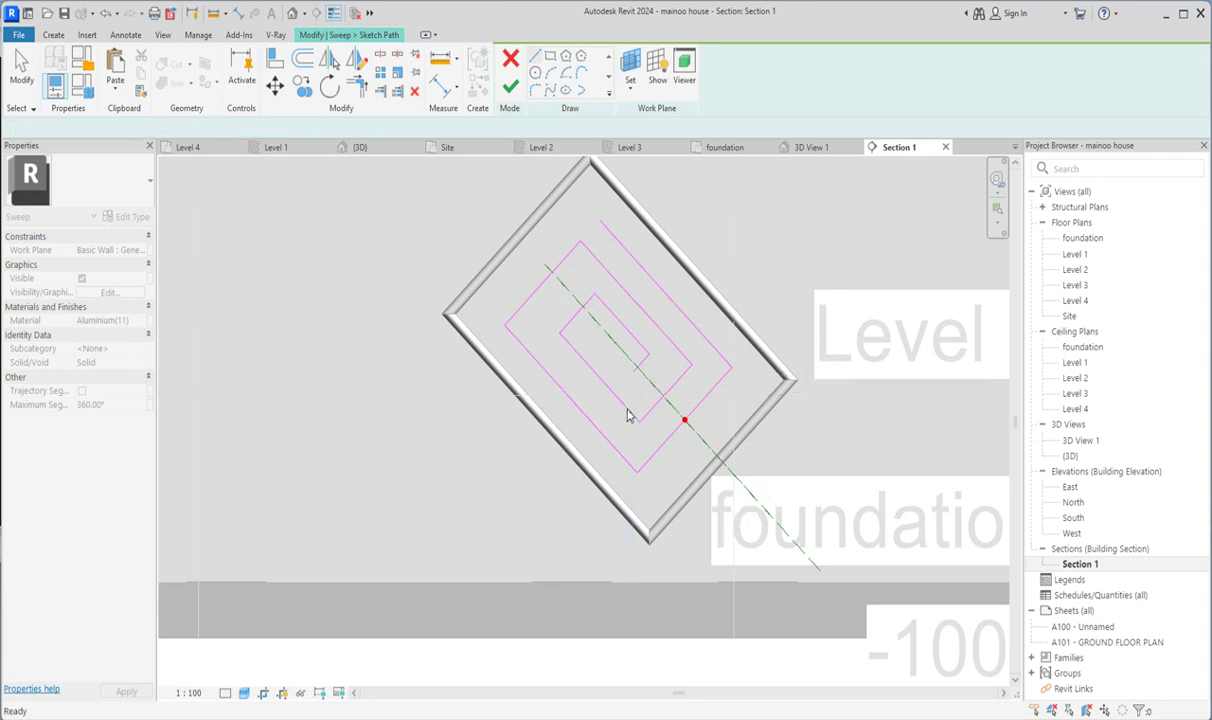
pyautogui.press('Escape')
pyautogui.press('Escape')
# Finish the sketched path and the sweep to create the solid aluminium spiral.
pyautogui.click(512, 87)
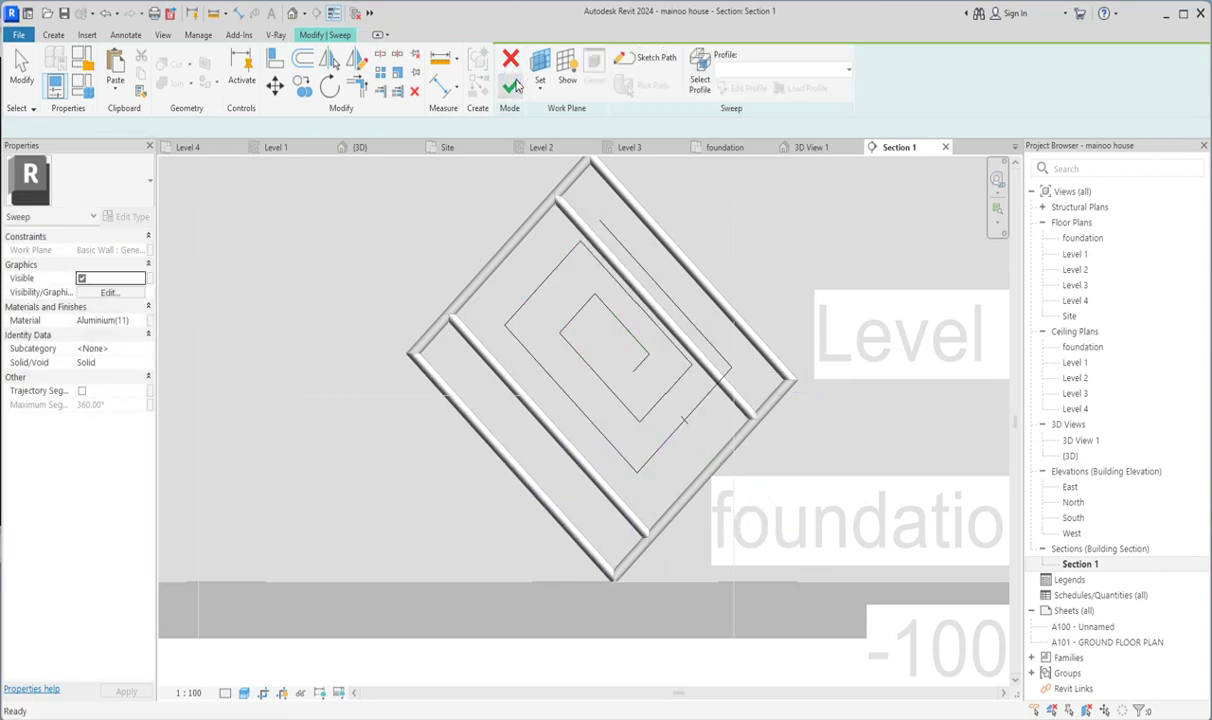
pyautogui.click(512, 86)
pyautogui.click(820, 447)
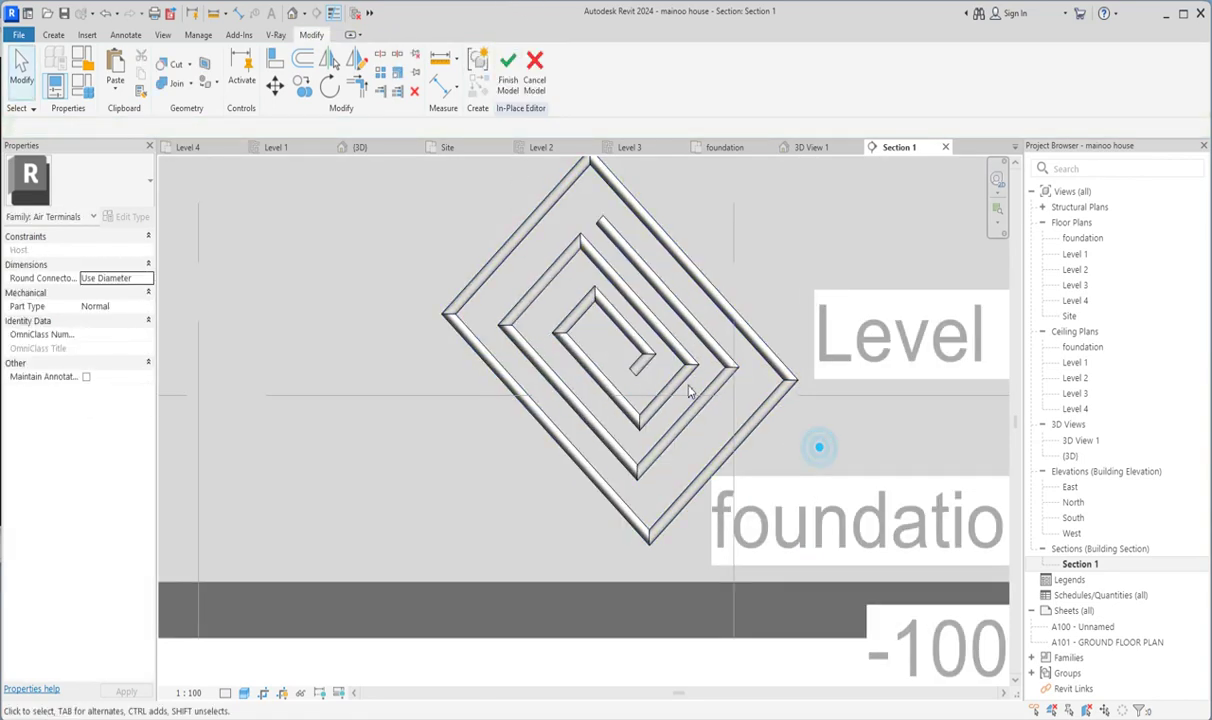
pyautogui.scroll(-5, 695, 410)
pyautogui.scroll(2, 690, 400)
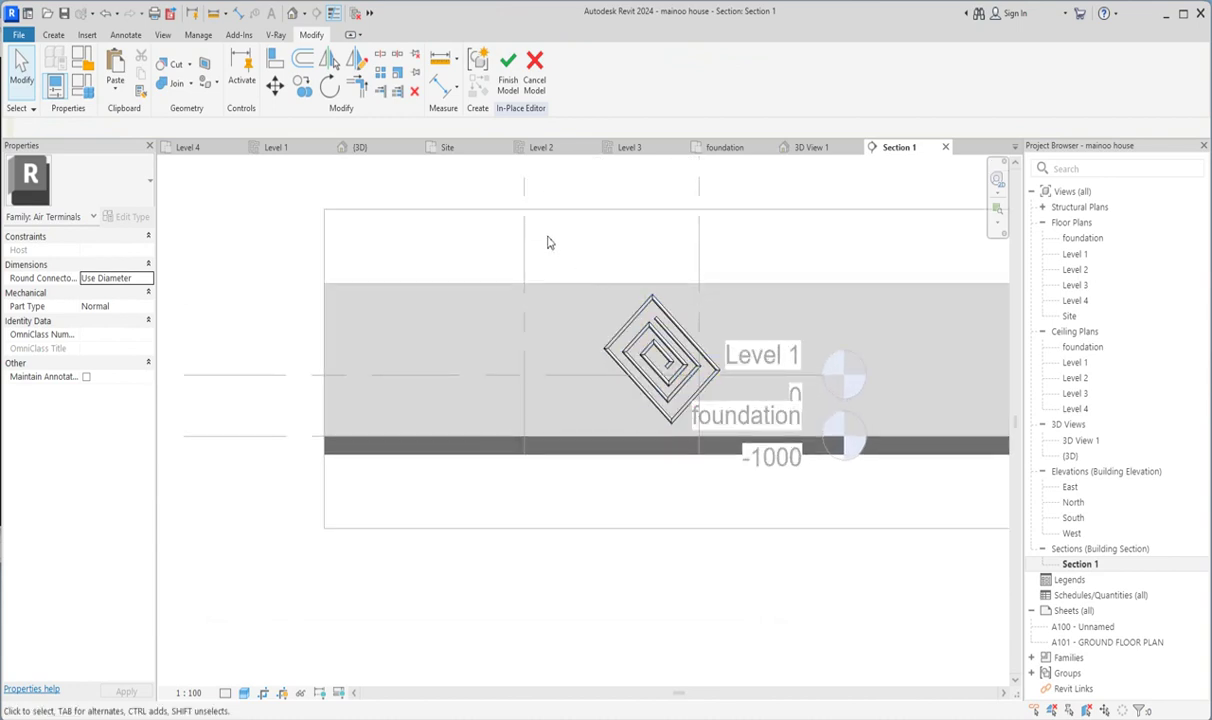
pyautogui.scroll(-2, 503, 268)
# Copy the spiral with its diamond frame (CO) to one position left and one right along the wall.
pyautogui.moveTo(488, 260); pyautogui.dragTo(711, 450)
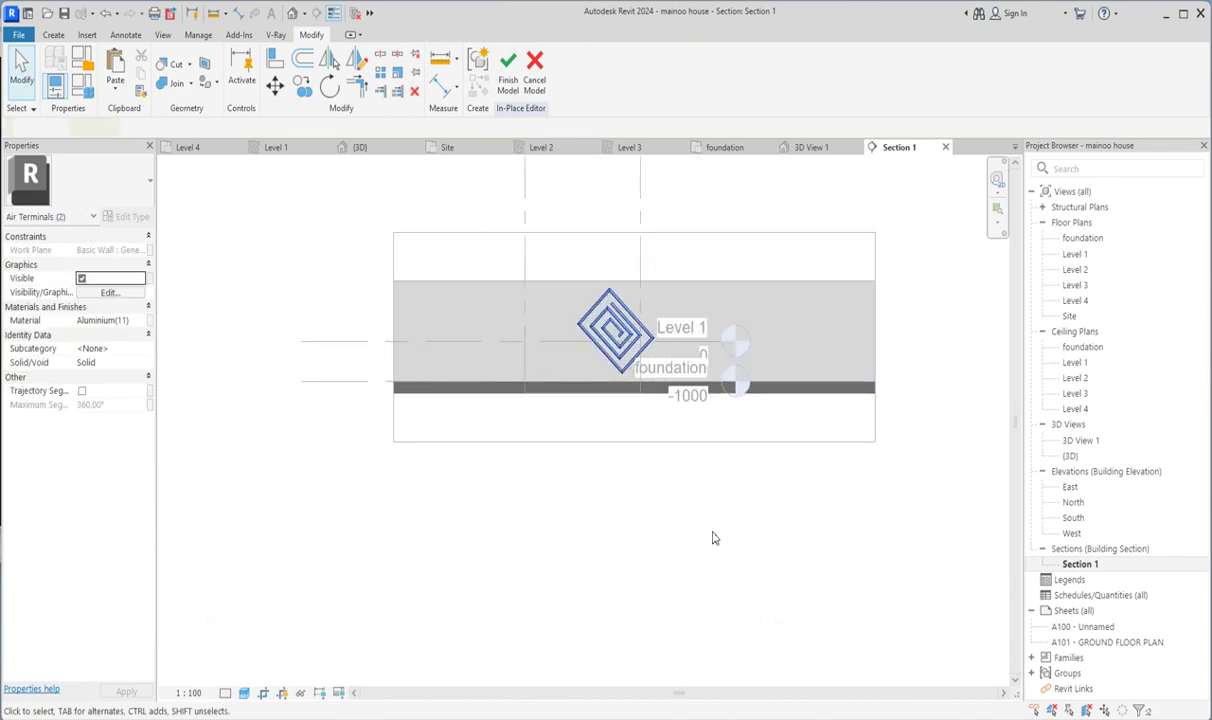
pyautogui.press('c')
pyautogui.press('o')
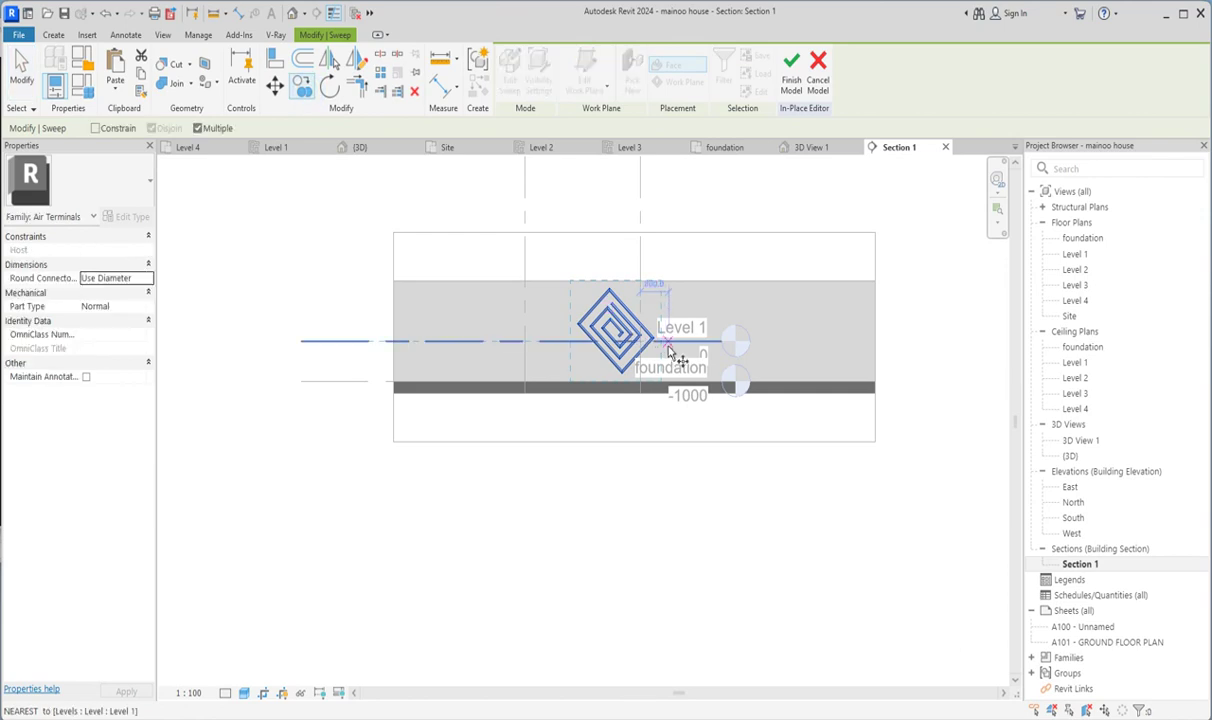
pyautogui.click(686, 344)
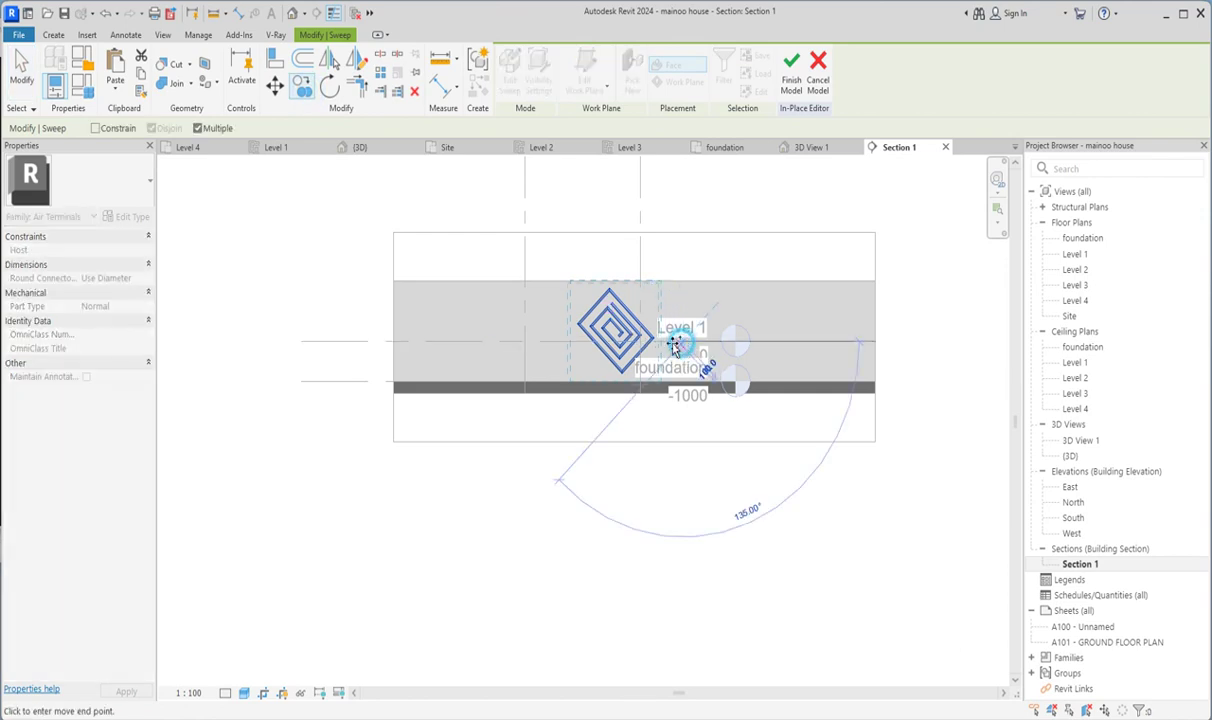
pyautogui.click(580, 340)
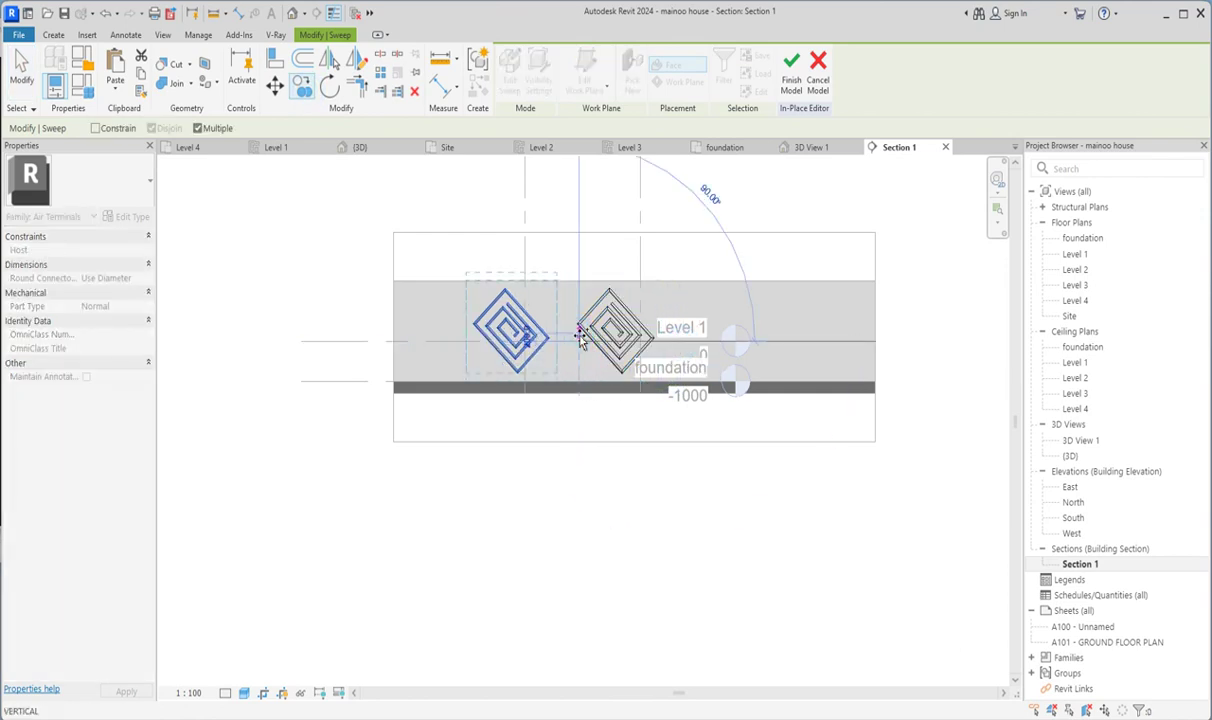
pyautogui.click(790, 340)
pyautogui.press('Escape')
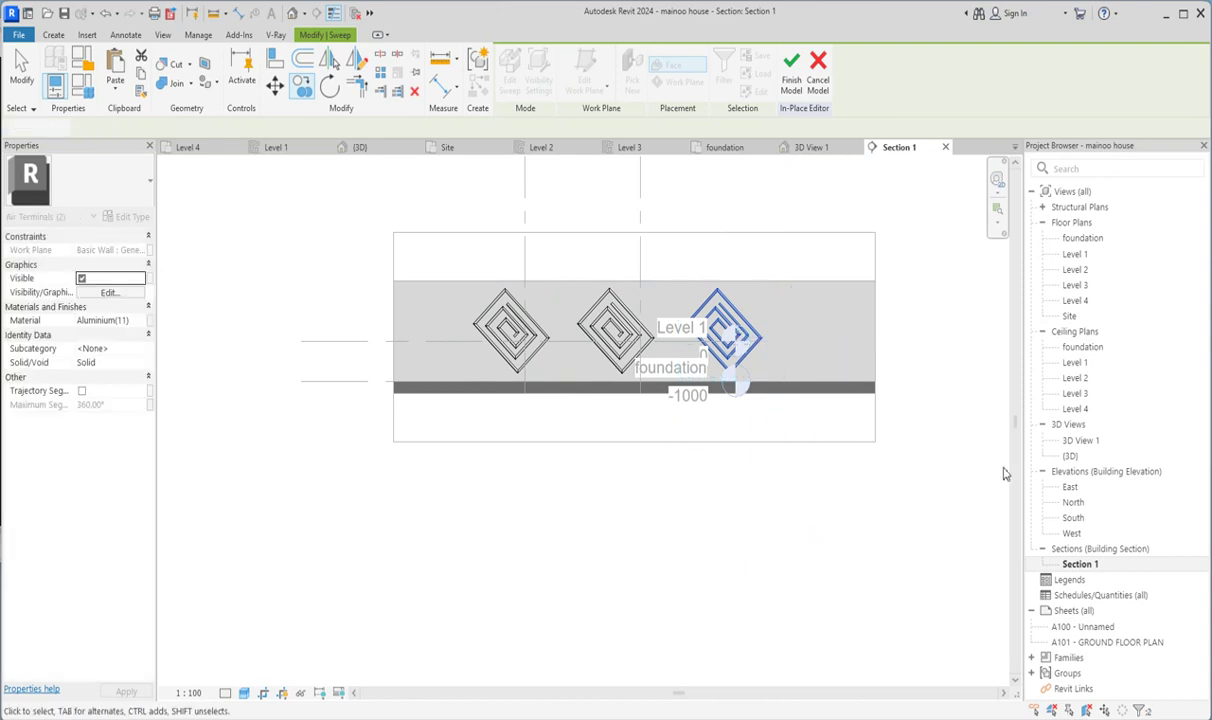
# Open 3D View 1 and zoom in and out to inspect the diamond spirals on the fence wall.
pyautogui.doubleClick(1082, 441)
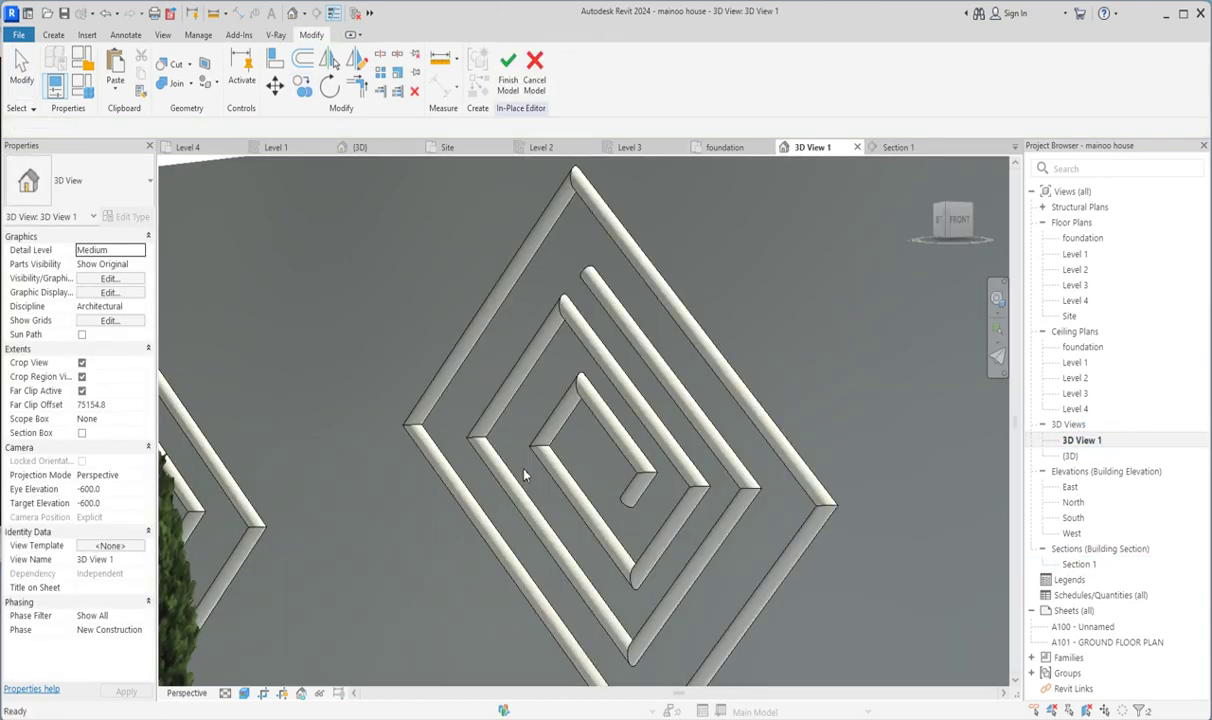
pyautogui.scroll(-8, 354, 281)
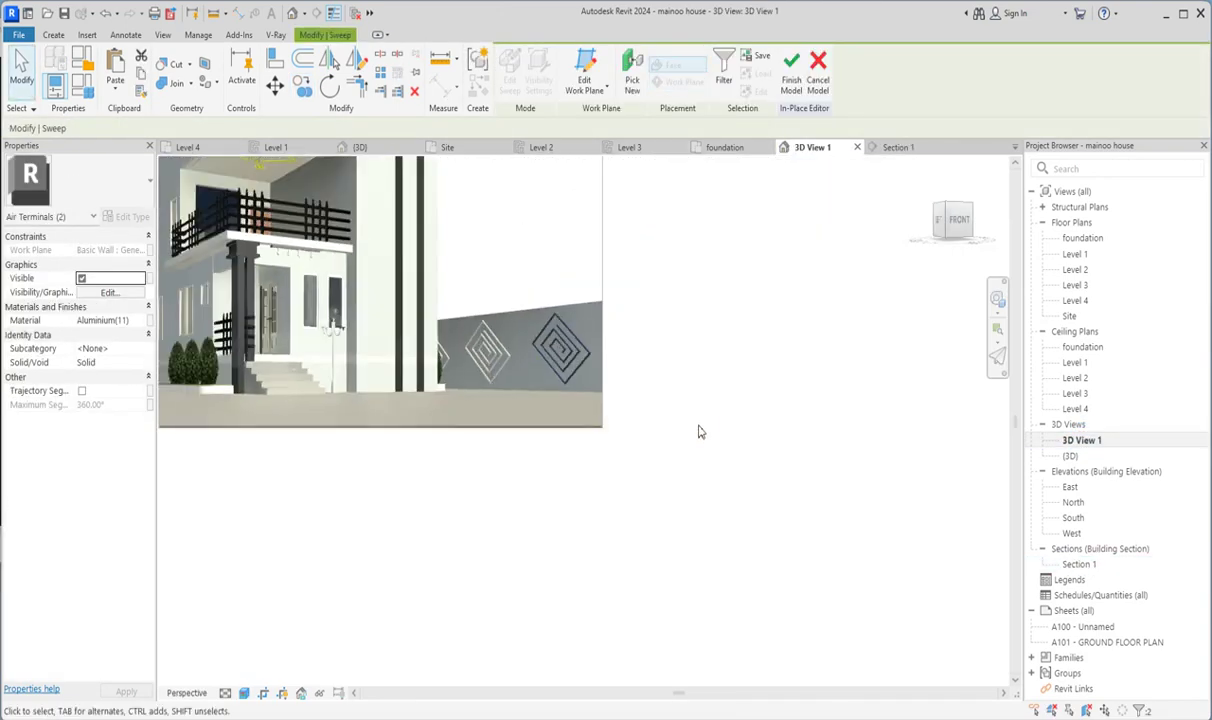
pyautogui.scroll(-3, 660, 435)
pyautogui.scroll(8, 650, 400)
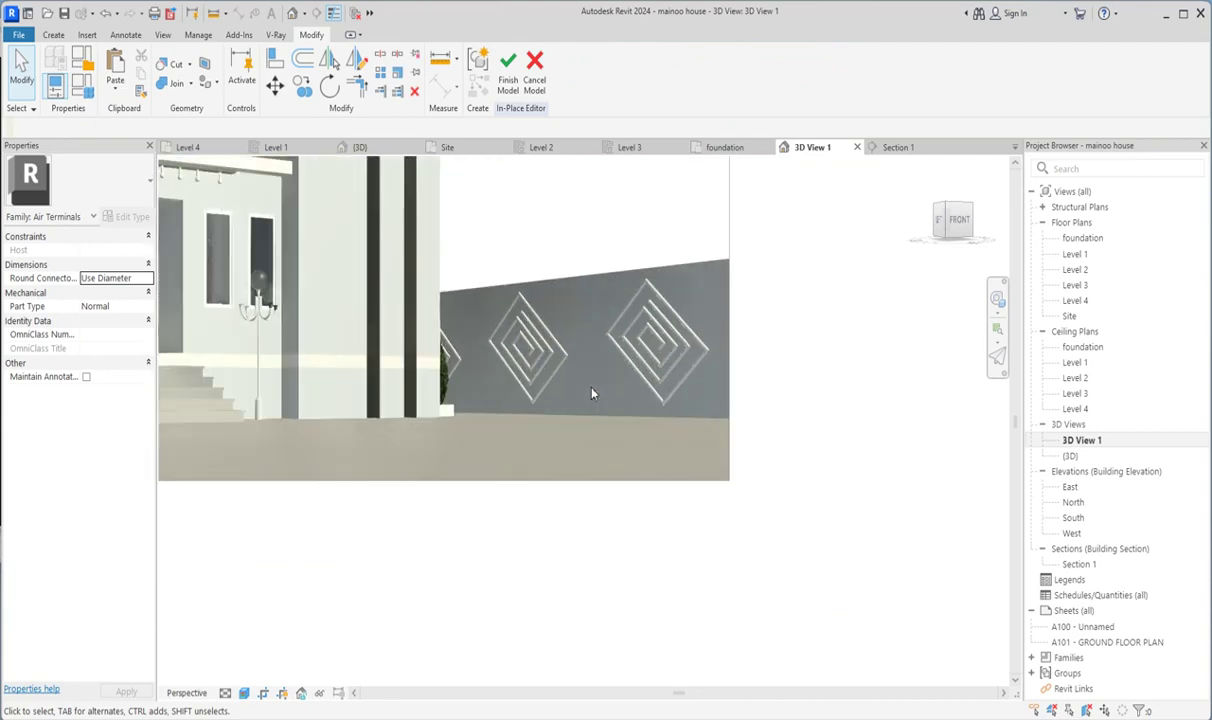
pyautogui.scroll(2, 598, 309)
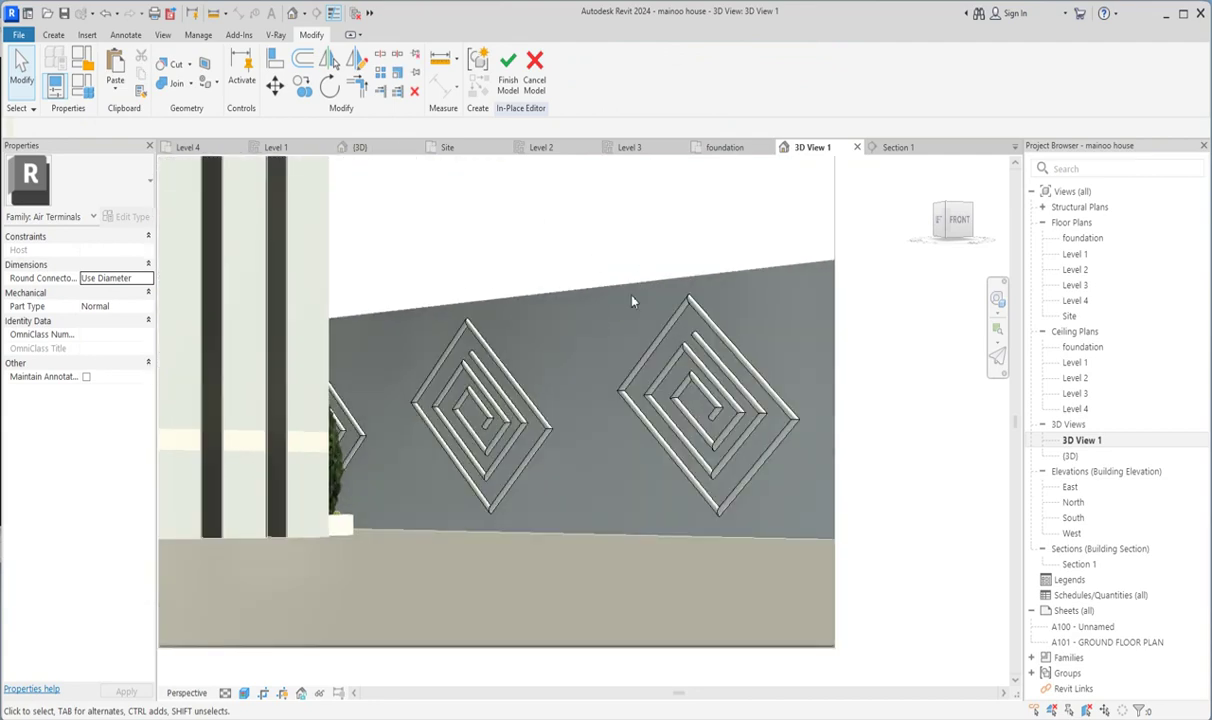
pyautogui.scroll(-2, 632, 301)
pyautogui.scroll(1, 632, 301)
pyautogui.scroll(-3, 630, 301)
pyautogui.scroll(3, 628, 302)
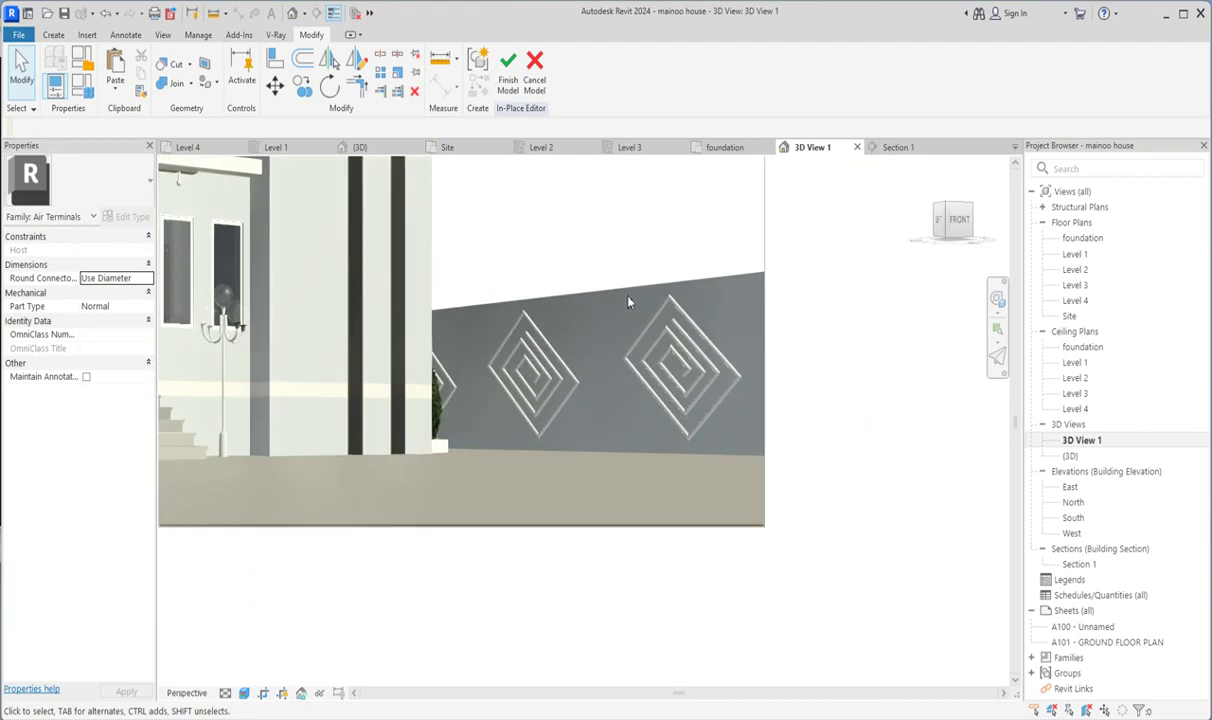
pyautogui.scroll(-5, 628, 302)
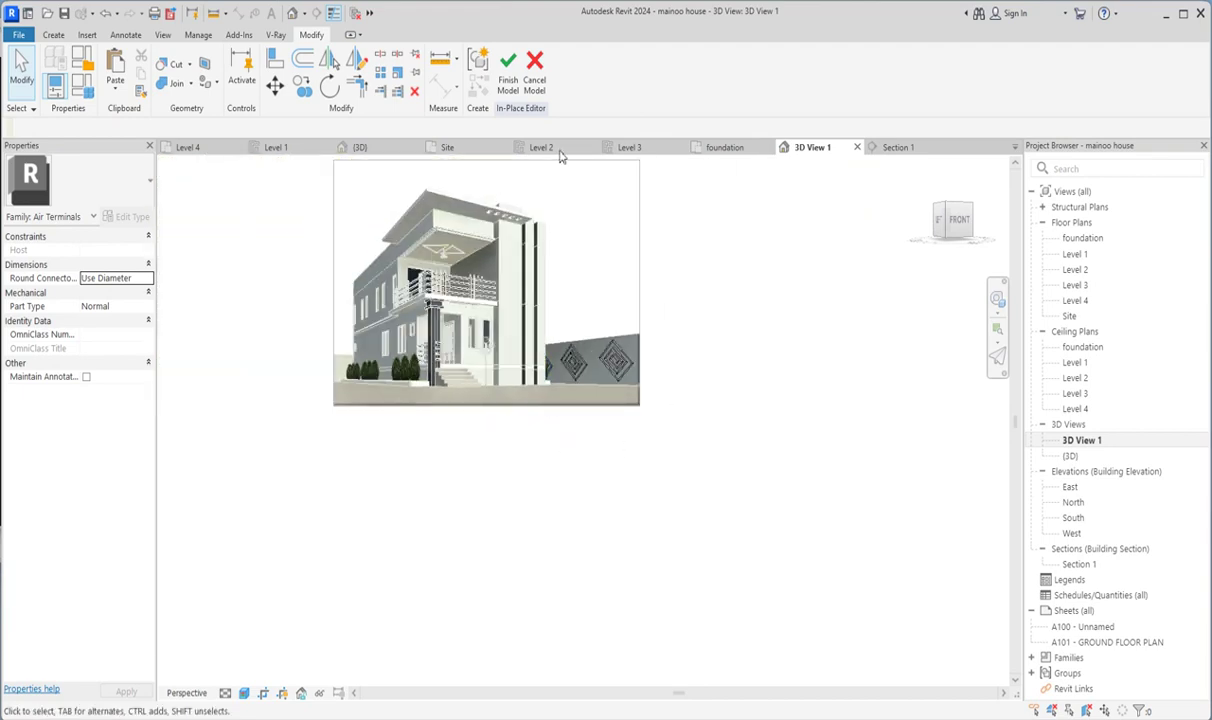
pyautogui.scroll(3, 615, 312)
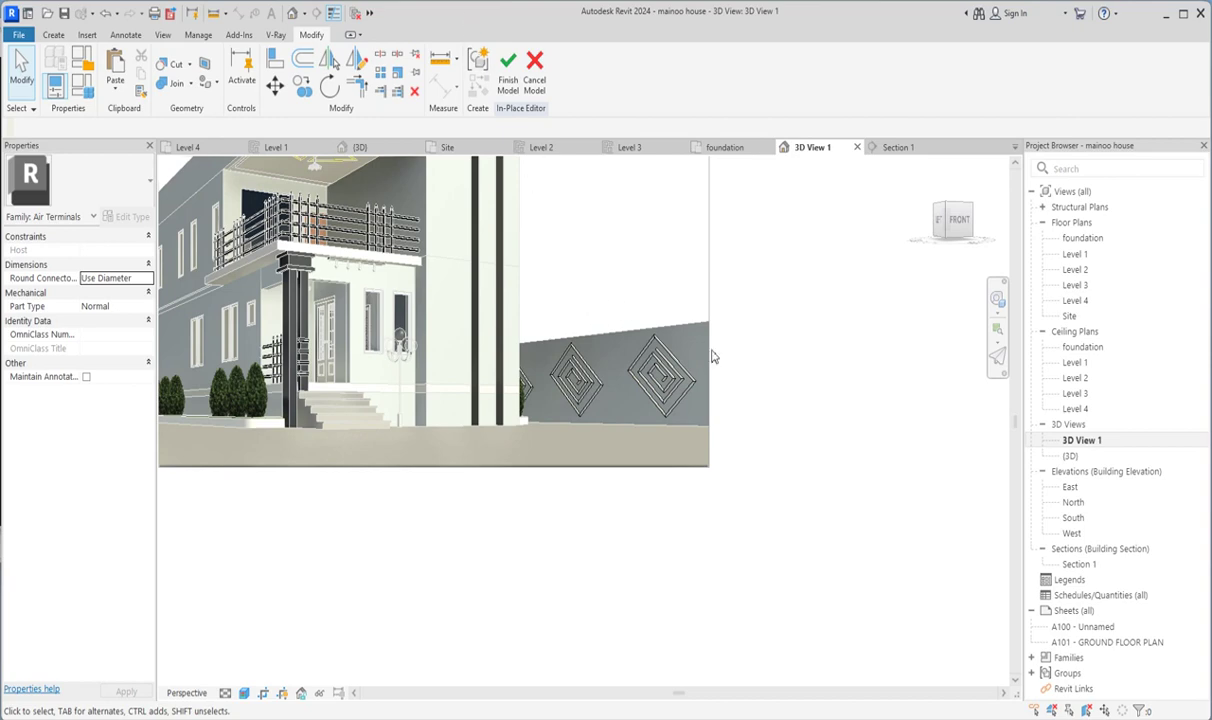
pyautogui.scroll(-4, 700, 400)
pyautogui.scroll(3, 381, 375)
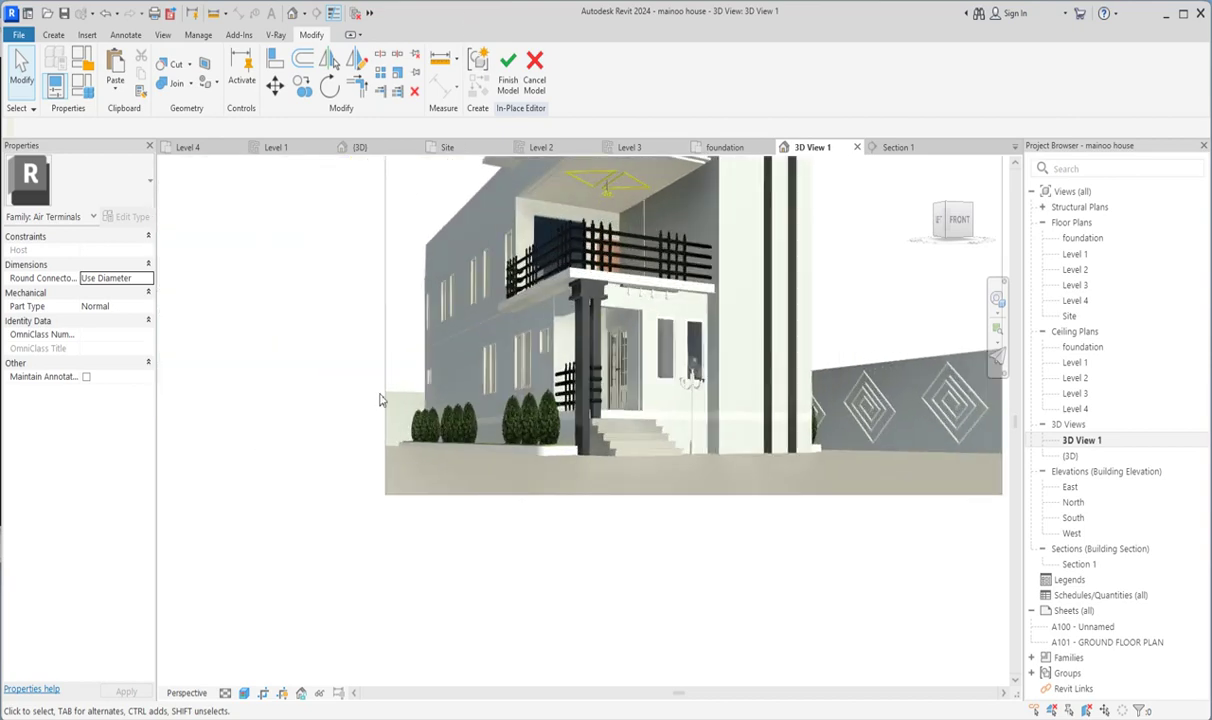
pyautogui.scroll(-3, 736, 387)
pyautogui.scroll(3, 736, 410)
pyautogui.scroll(-3, 635, 342)
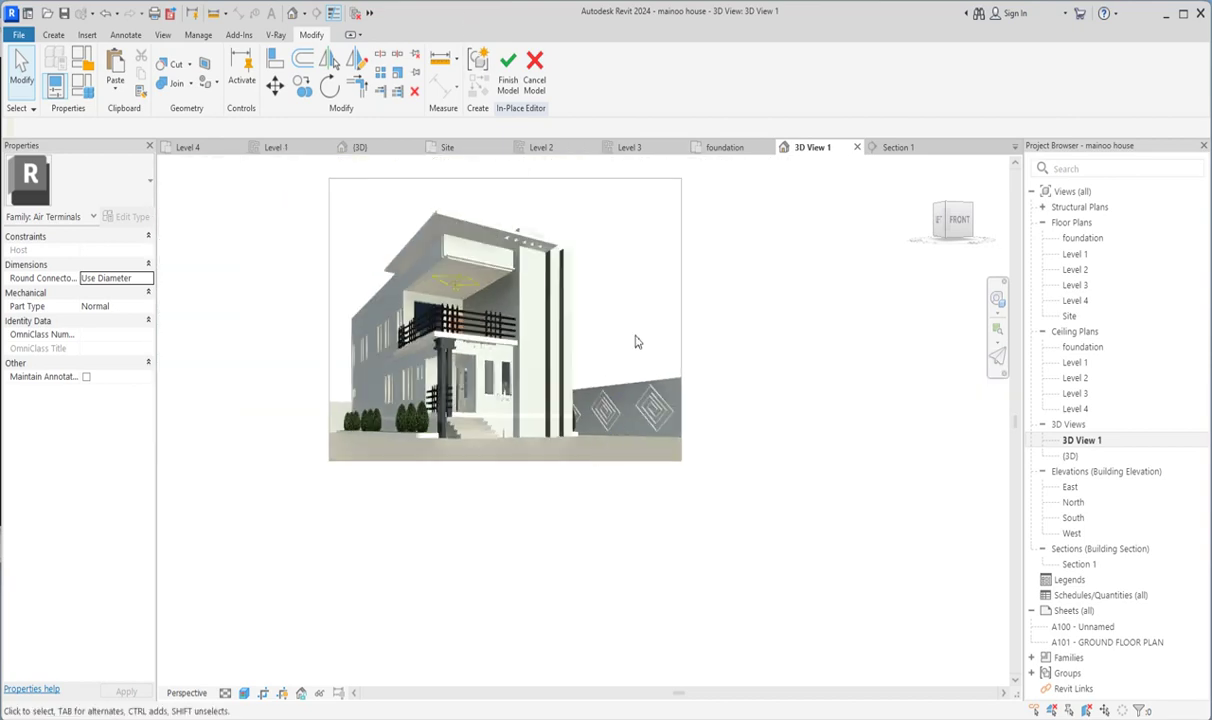
# Finish the in-place model, open the {3D} view, and zoom to the three spirals on the side wall.
pyautogui.click(508, 75)
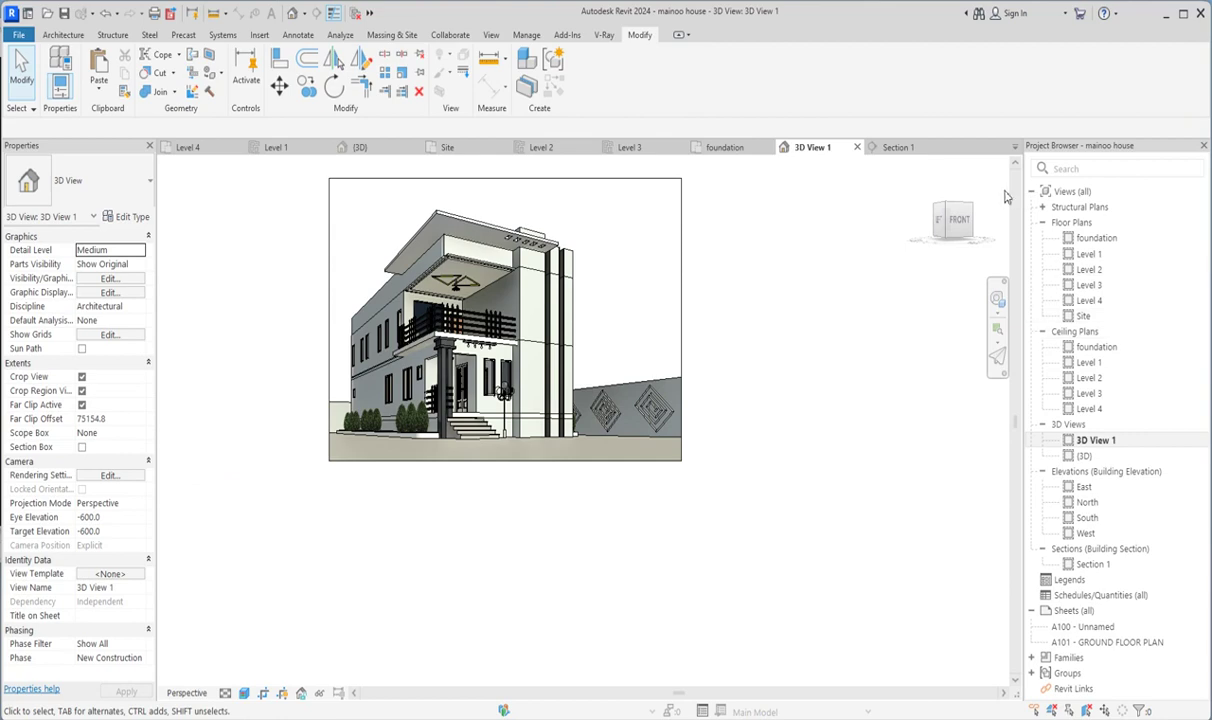
pyautogui.doubleClick(1083, 456)
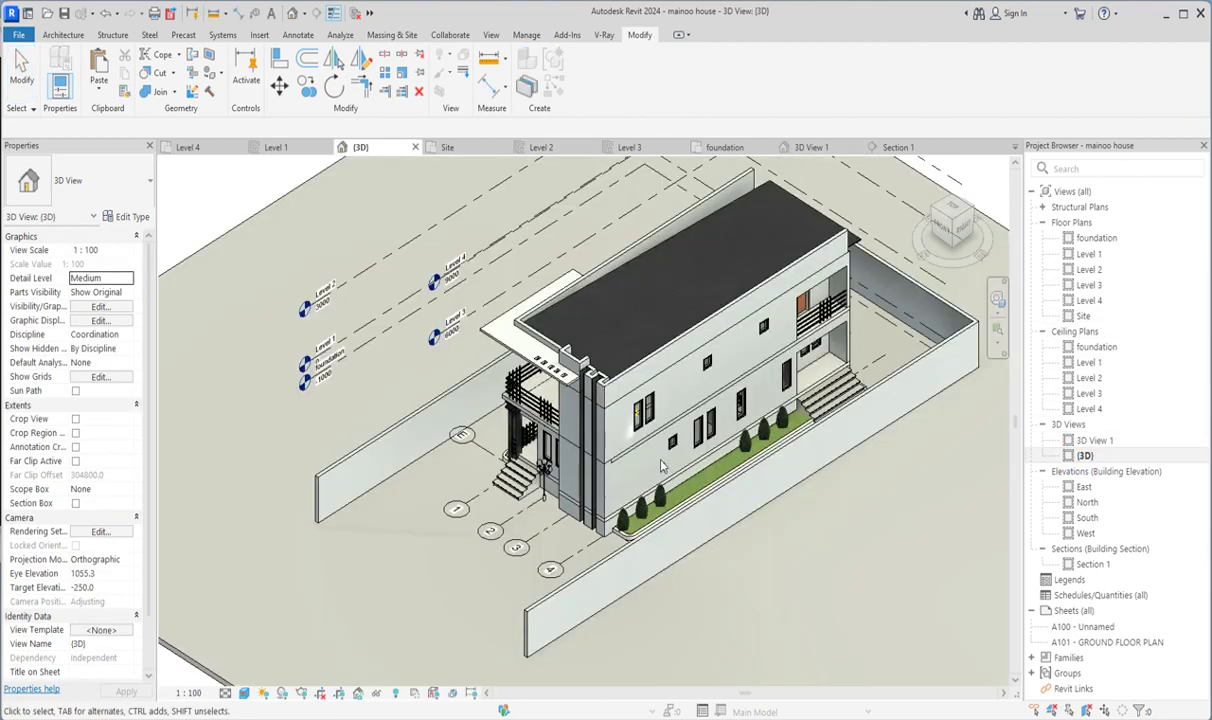
pyautogui.click(933, 210)
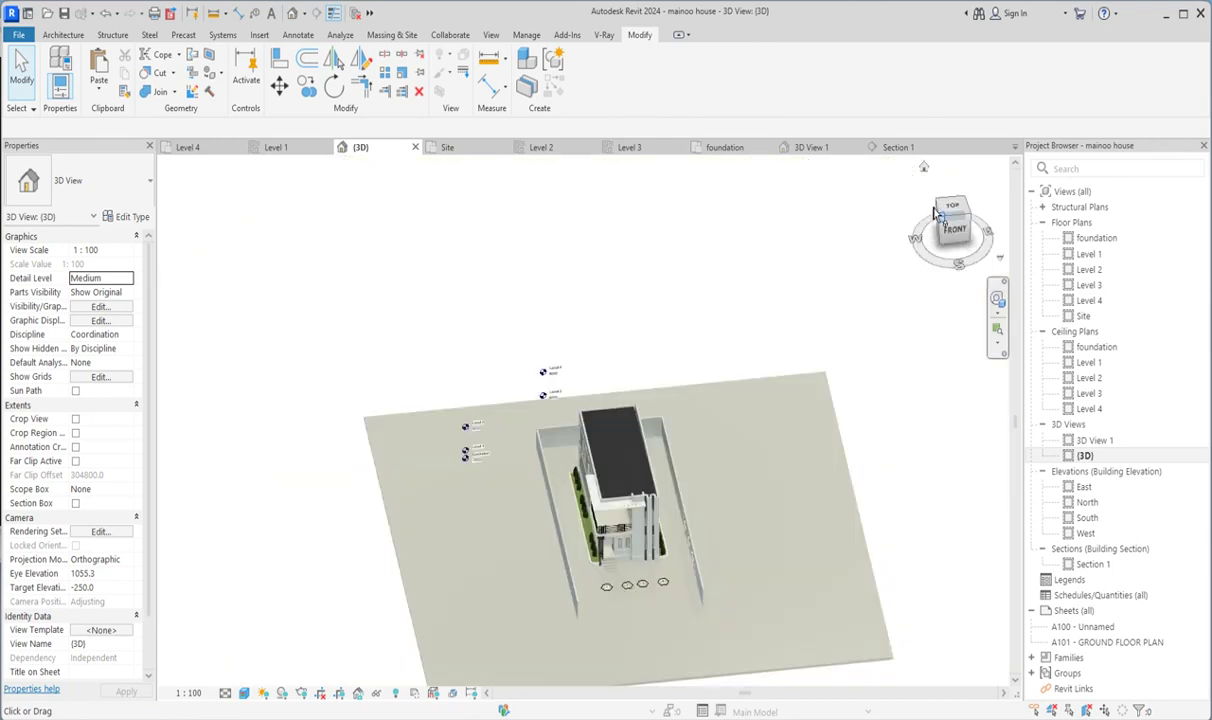
pyautogui.scroll(5, 644, 455)
pyautogui.scroll(4, 644, 455)
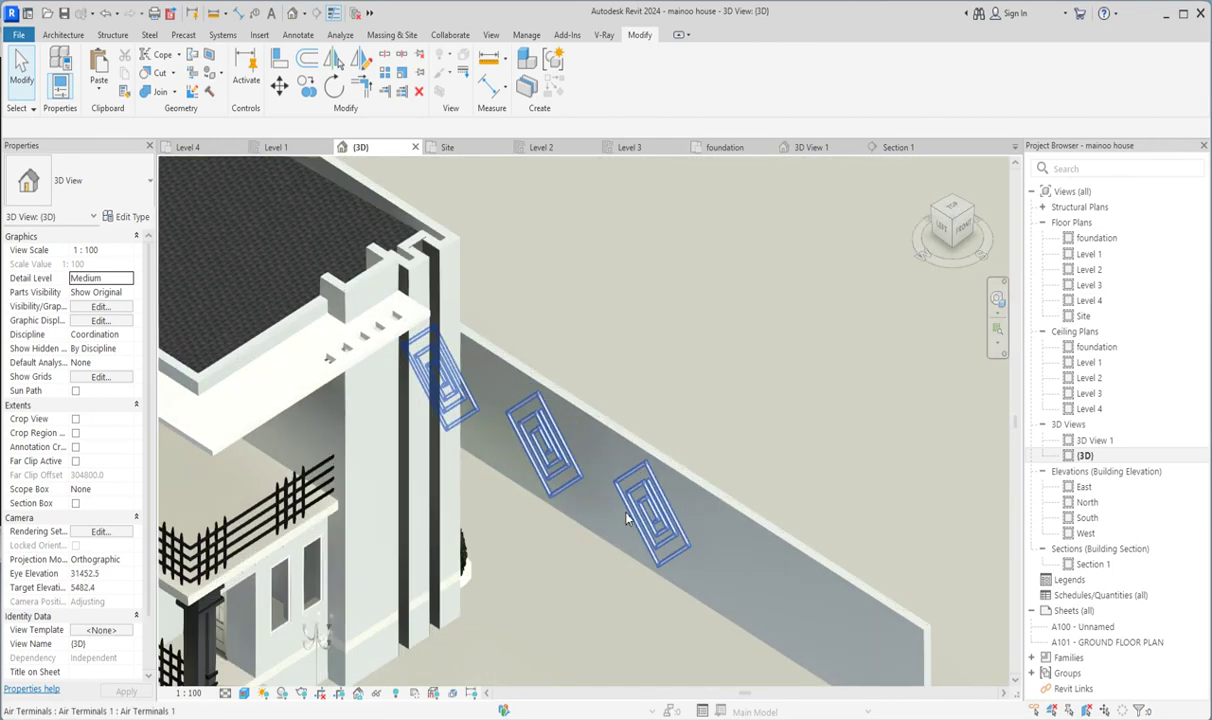
pyautogui.scroll(-3, 576, 655)
pyautogui.scroll(-5, 366, 603)
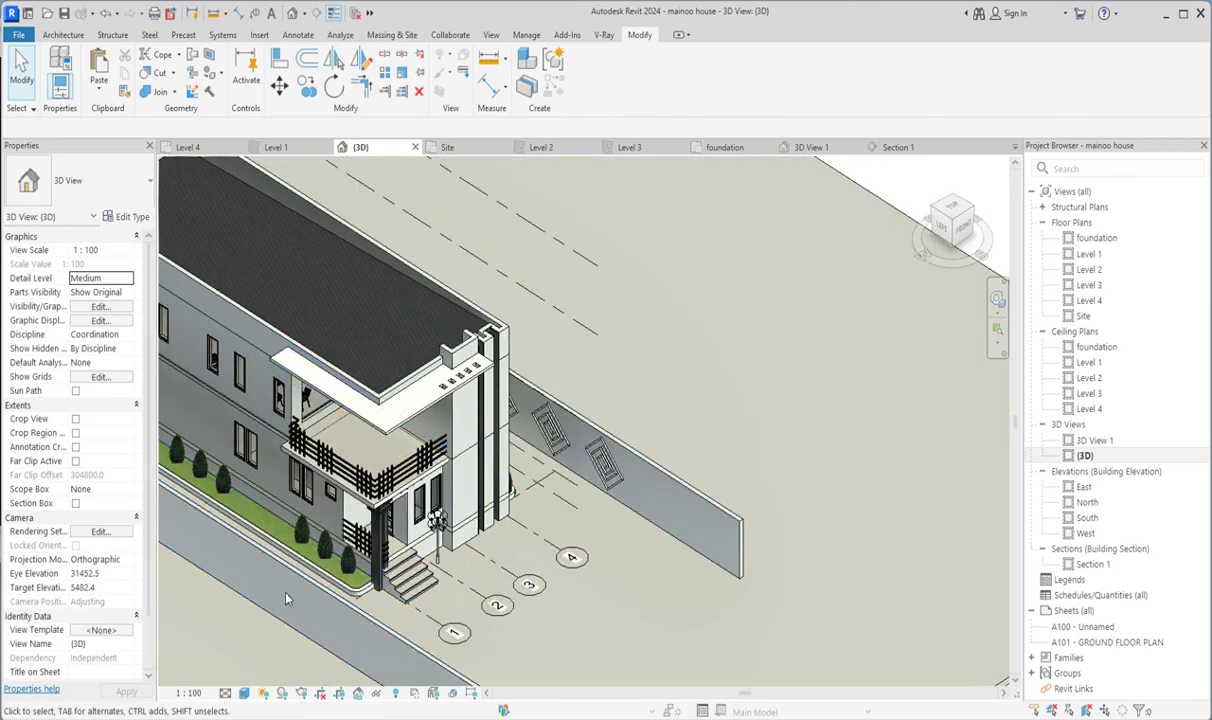
pyautogui.scroll(6, 420, 490)
pyautogui.scroll(-6, 388, 552)
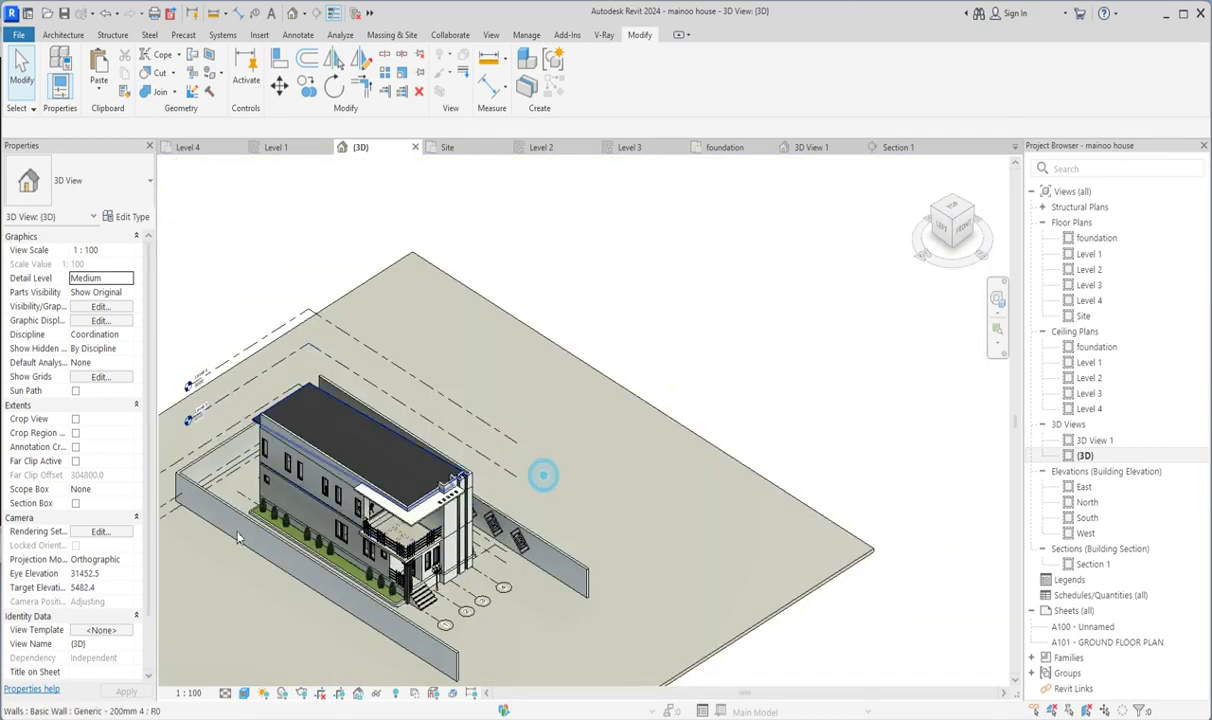
pyautogui.scroll(3, 541, 473)
pyautogui.scroll(-2, 268, 519)
pyautogui.scroll(4, 725, 536)
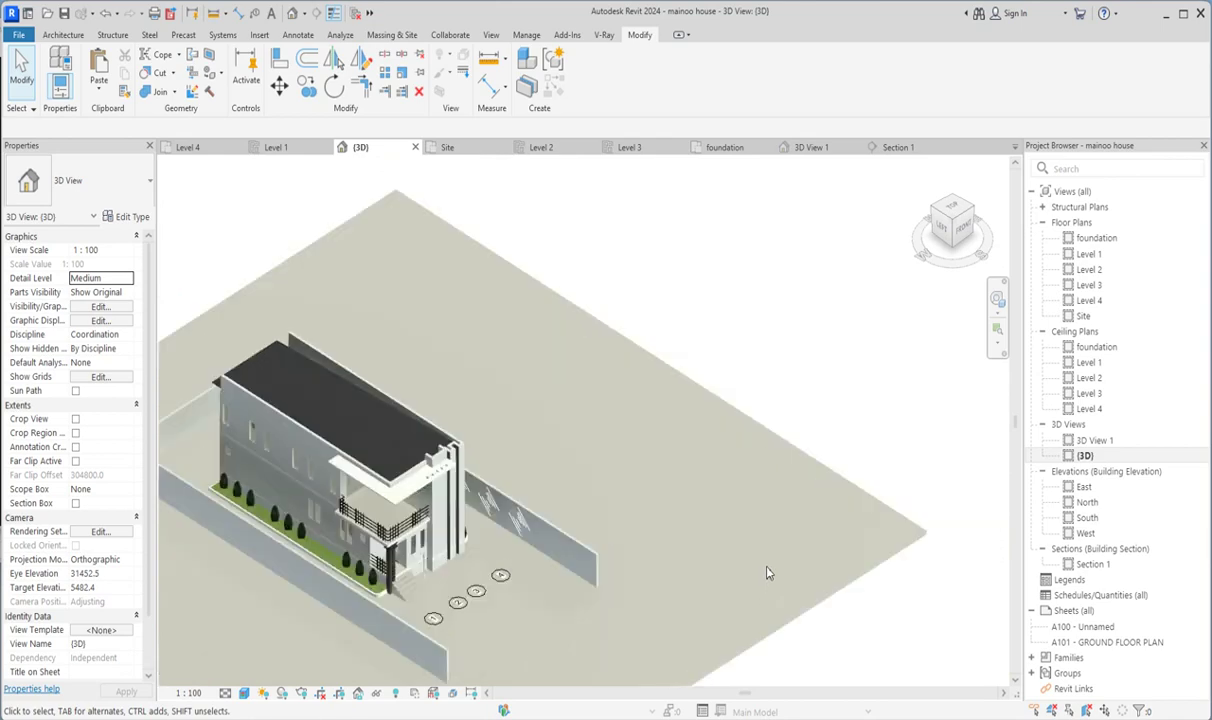
pyautogui.scroll(-5, 287, 513)
pyautogui.scroll(3, 597, 430)
pyautogui.scroll(5, 597, 430)
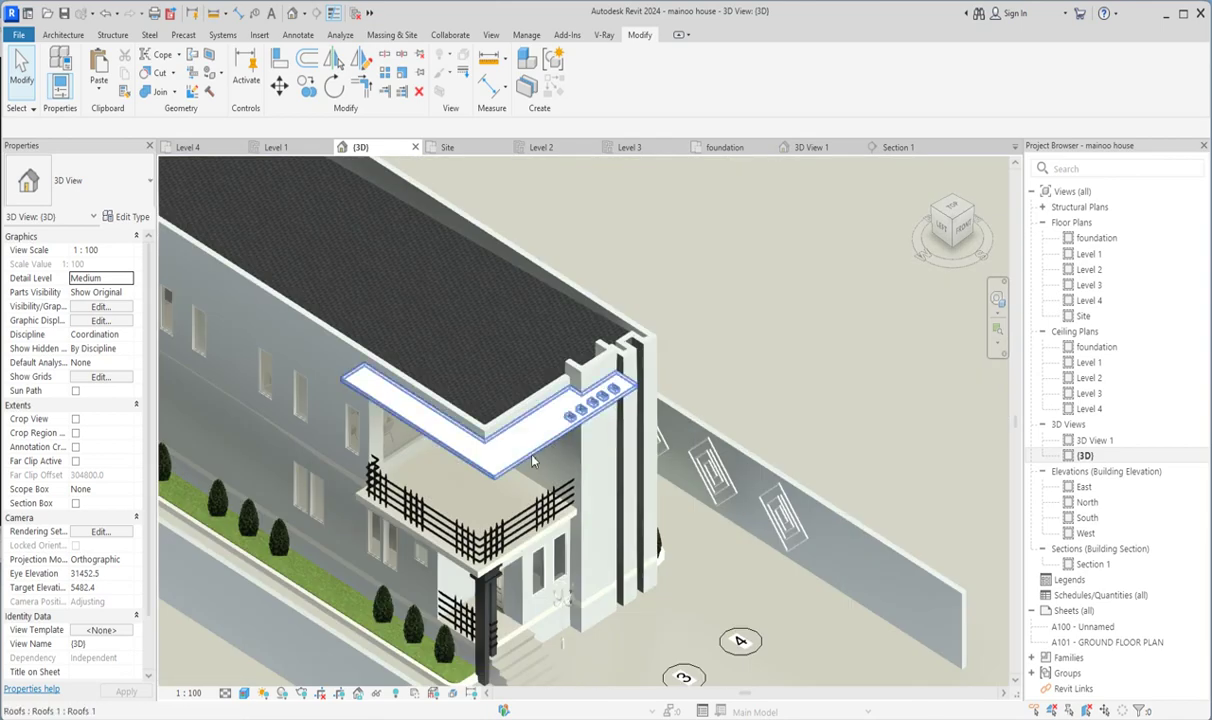